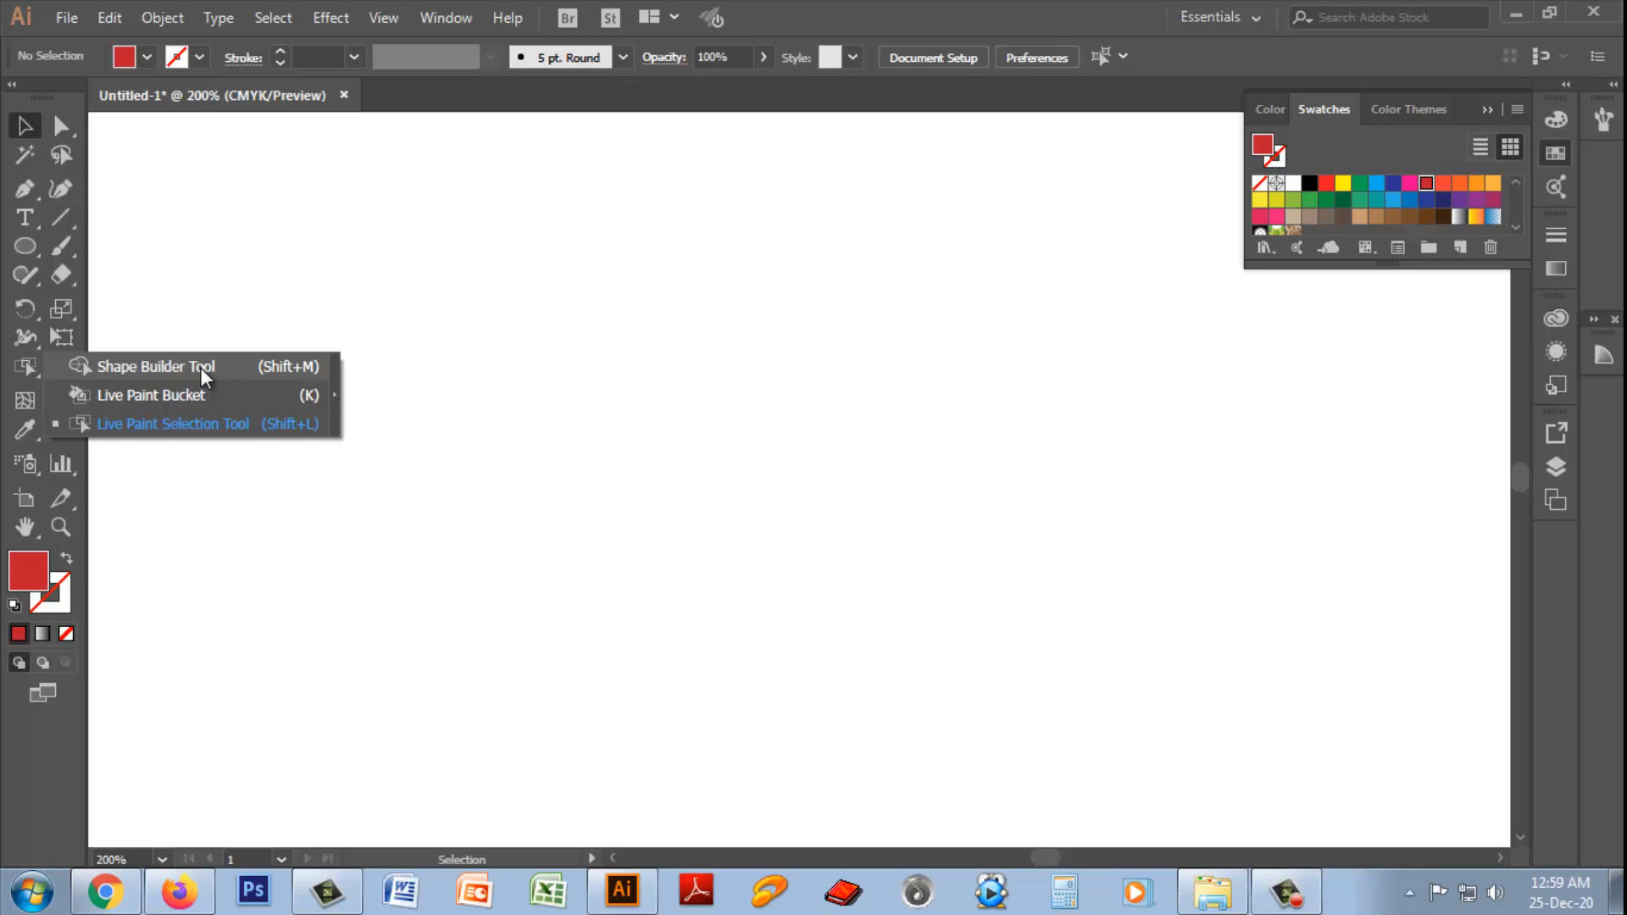
- Draw a circle about 143.5 px wide and give it a black stroke and a green fill
left_click(200, 367)
left_click_drag(29, 249, 120, 302)
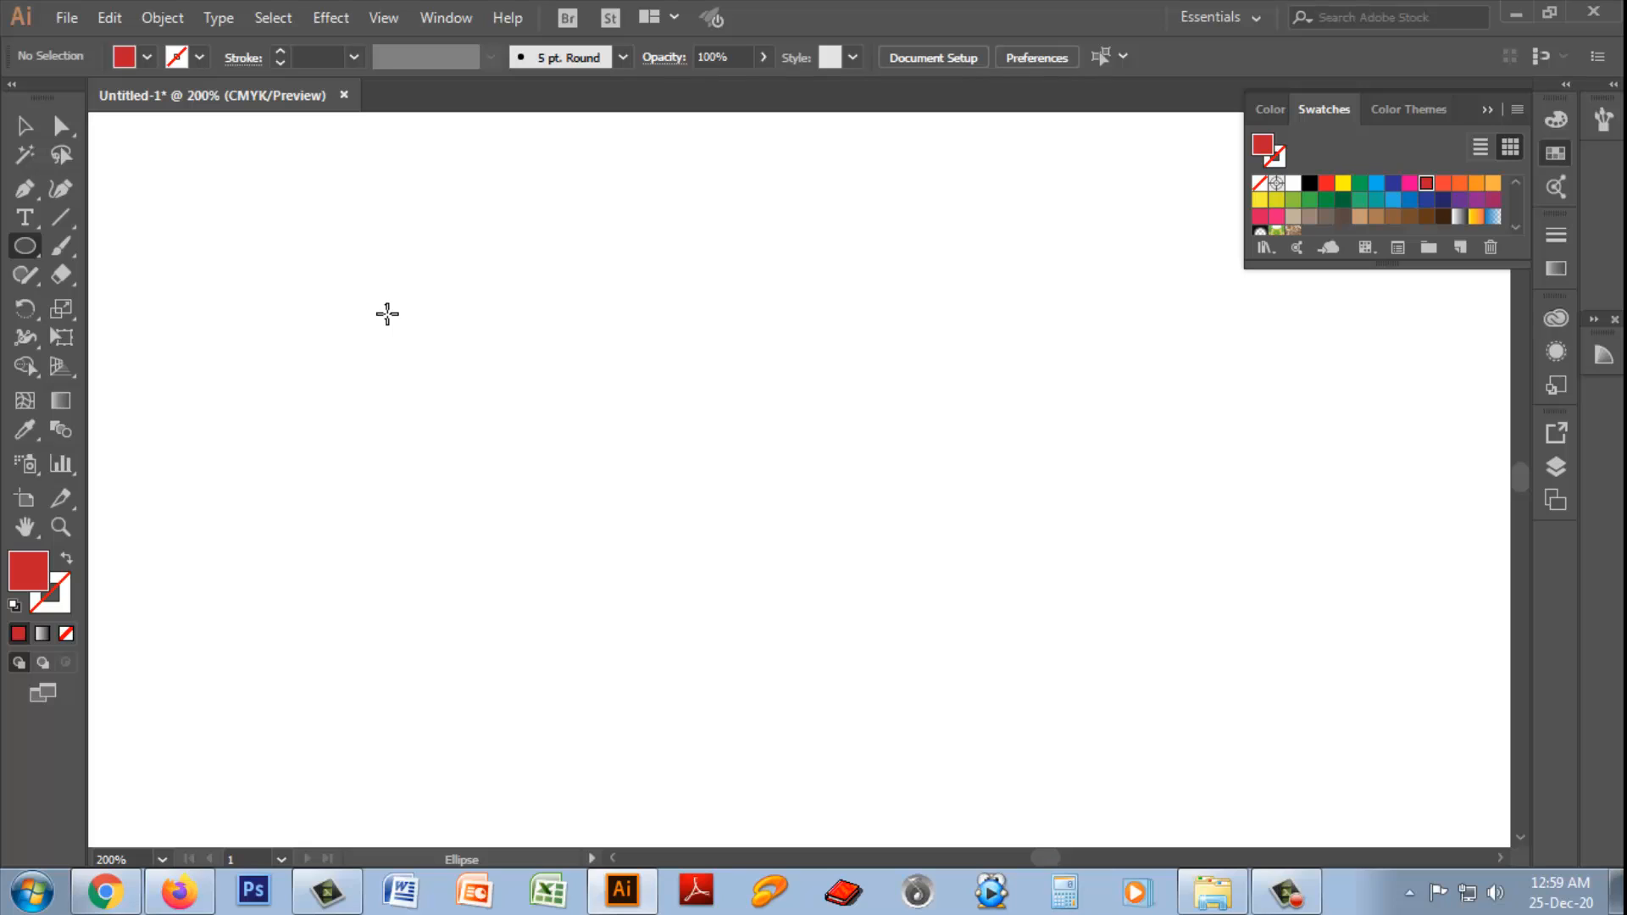
left_click_drag(387, 315, 728, 655)
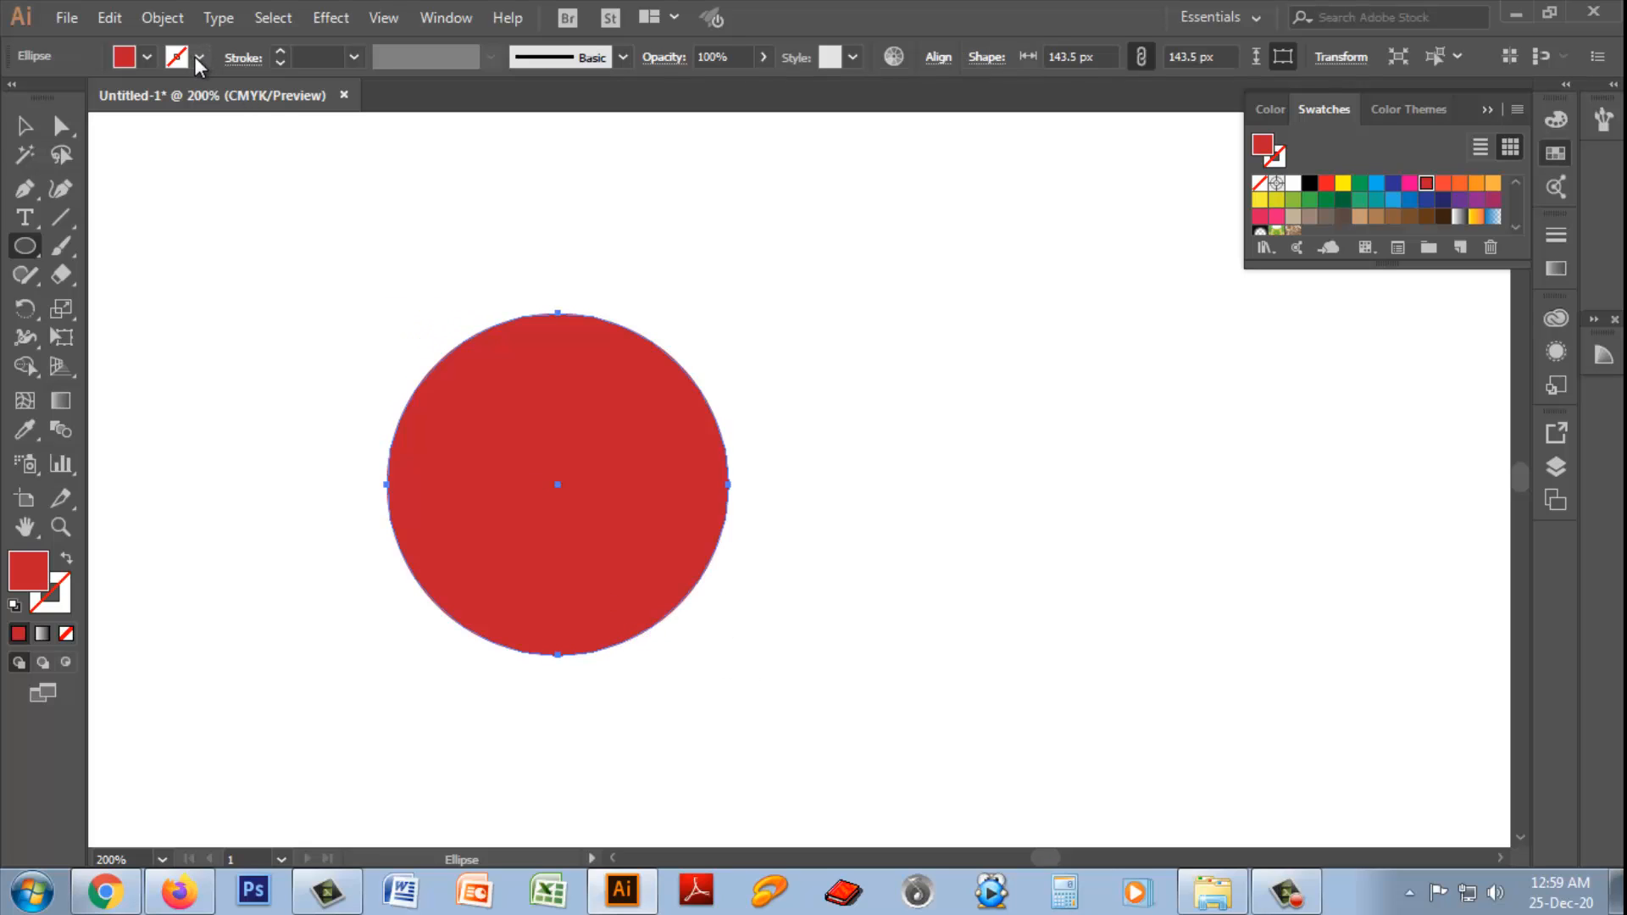
left_click(199, 59)
left_click(66, 97)
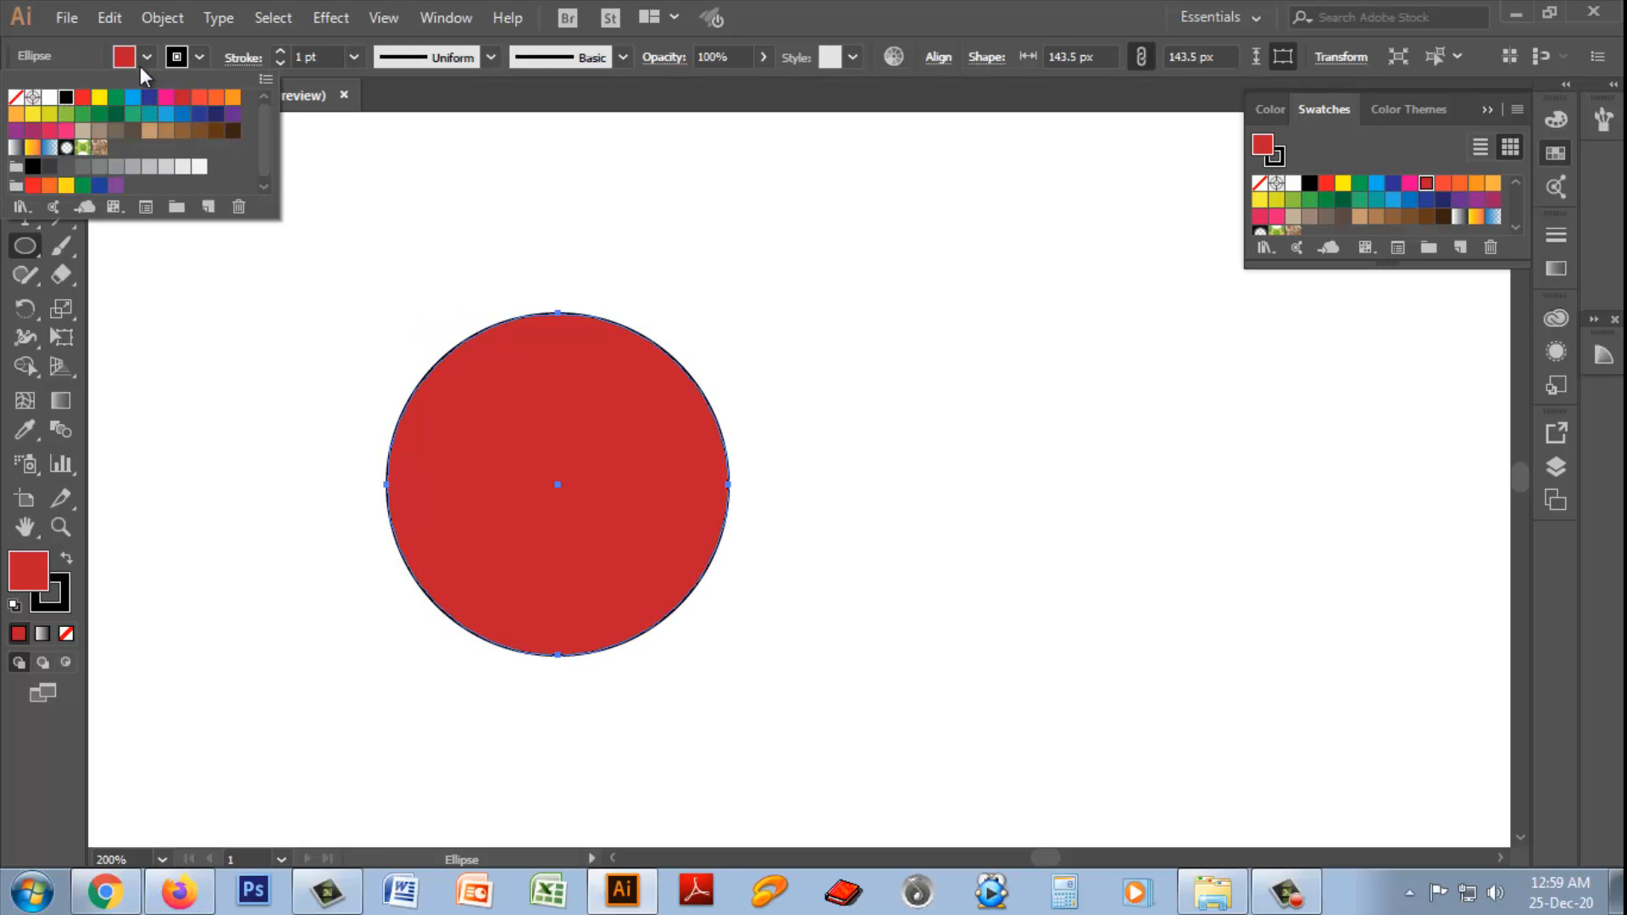
left_click(143, 54)
left_click(143, 54)
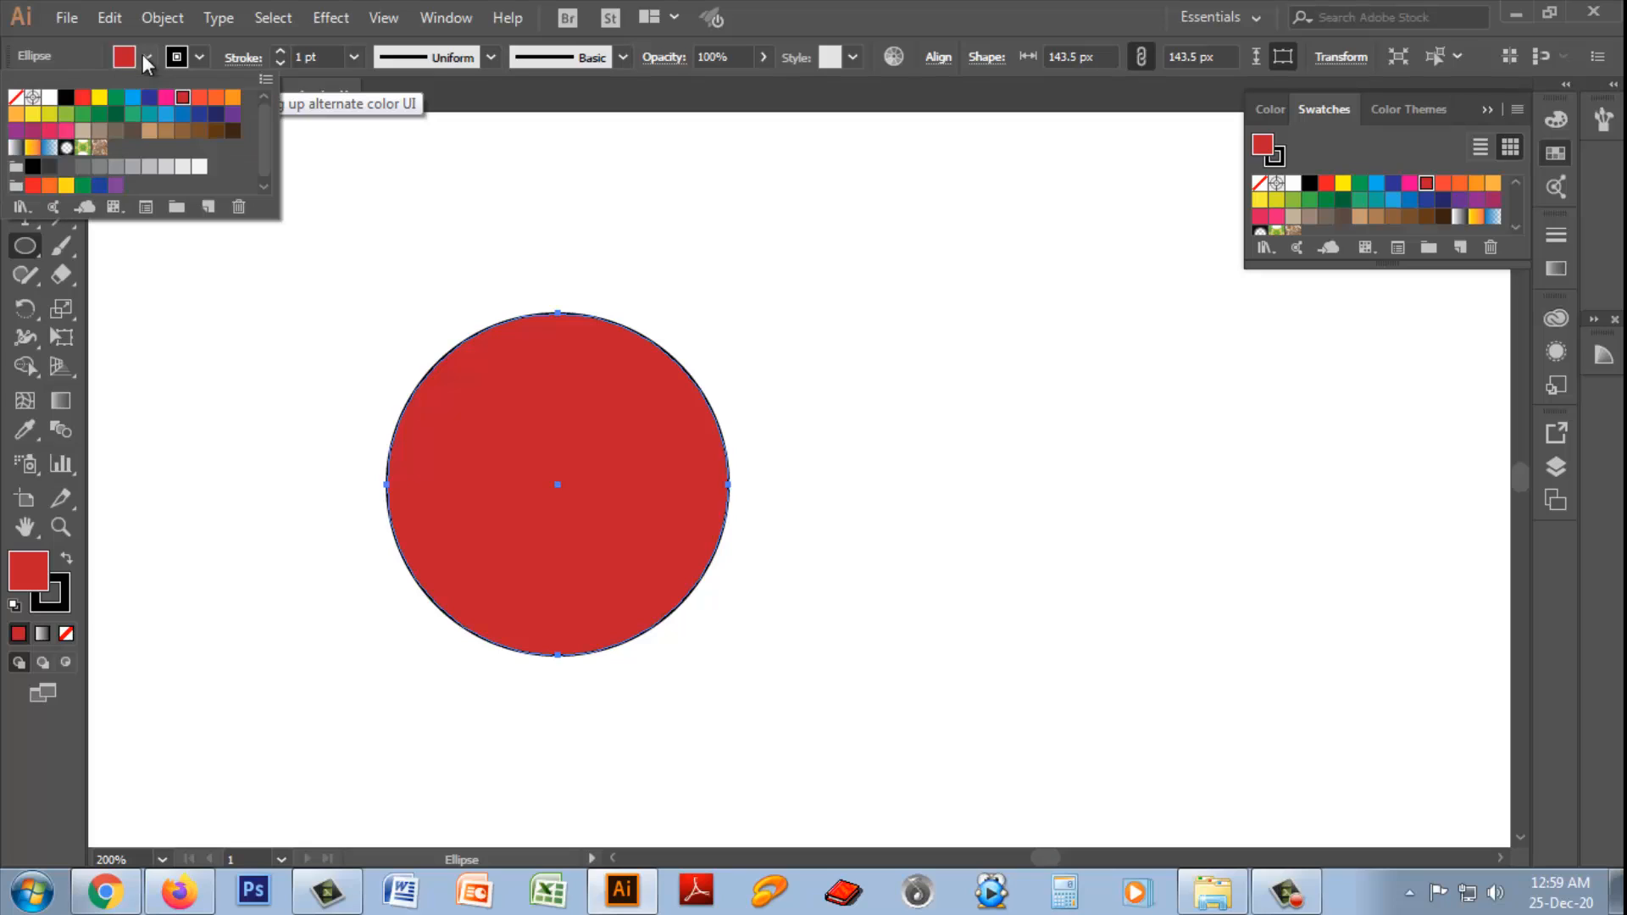
left_click(114, 100)
key("Escape")
- Duplicate the green circle sideways so the copy overlaps the original, and select both circles
key("v")
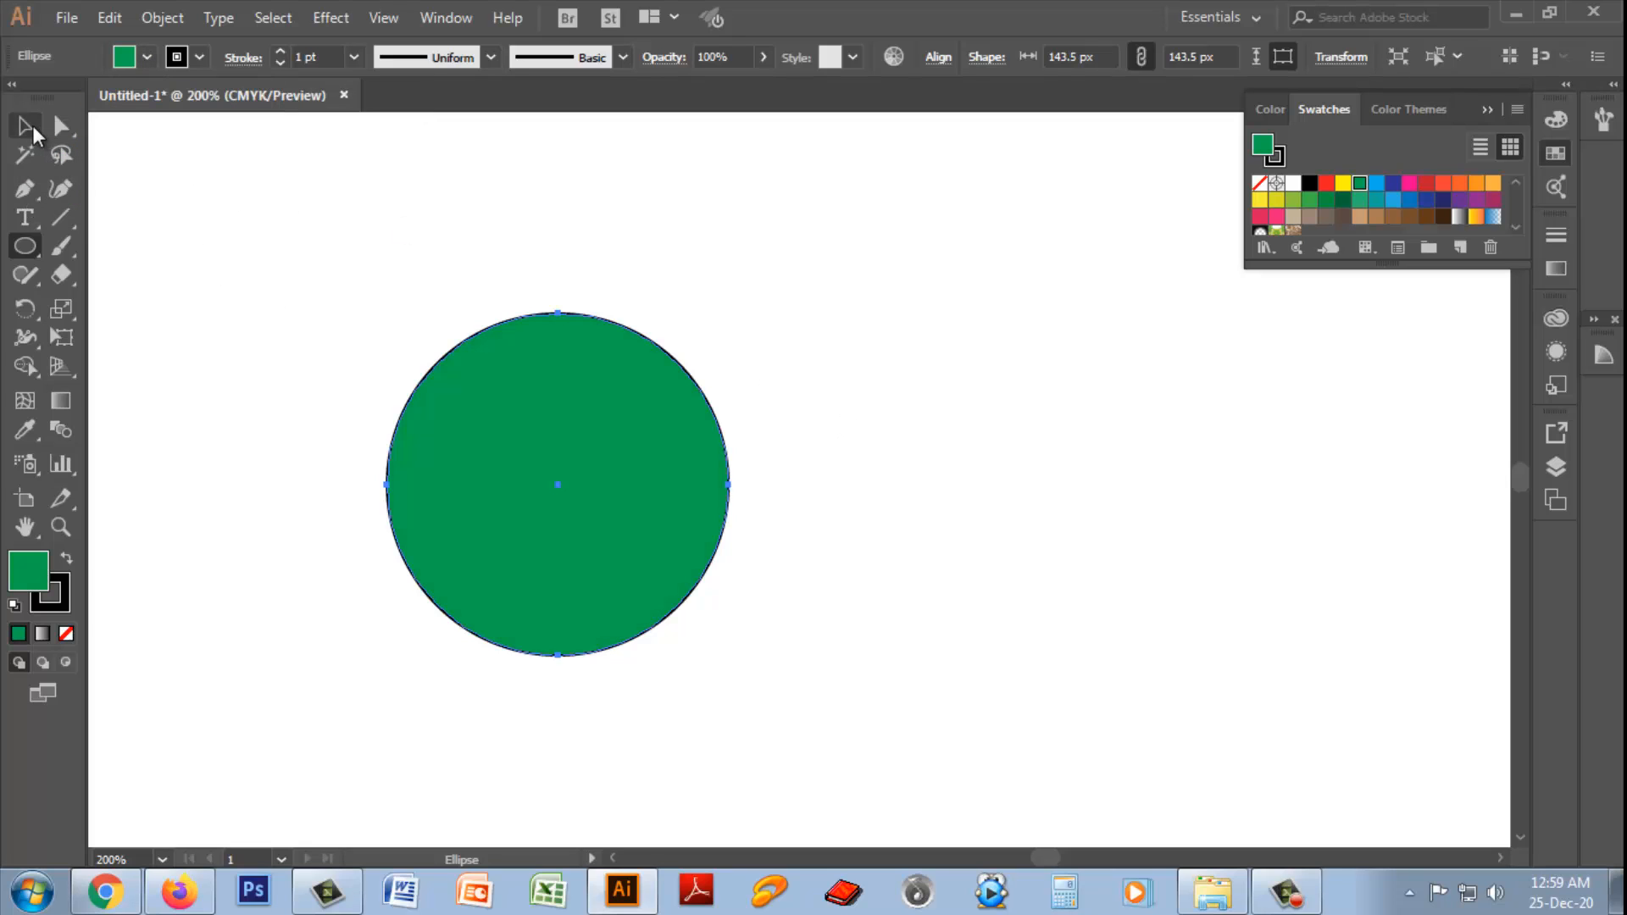
left_click_drag(582, 419, 716, 356)
left_click_drag(303, 205, 892, 648)
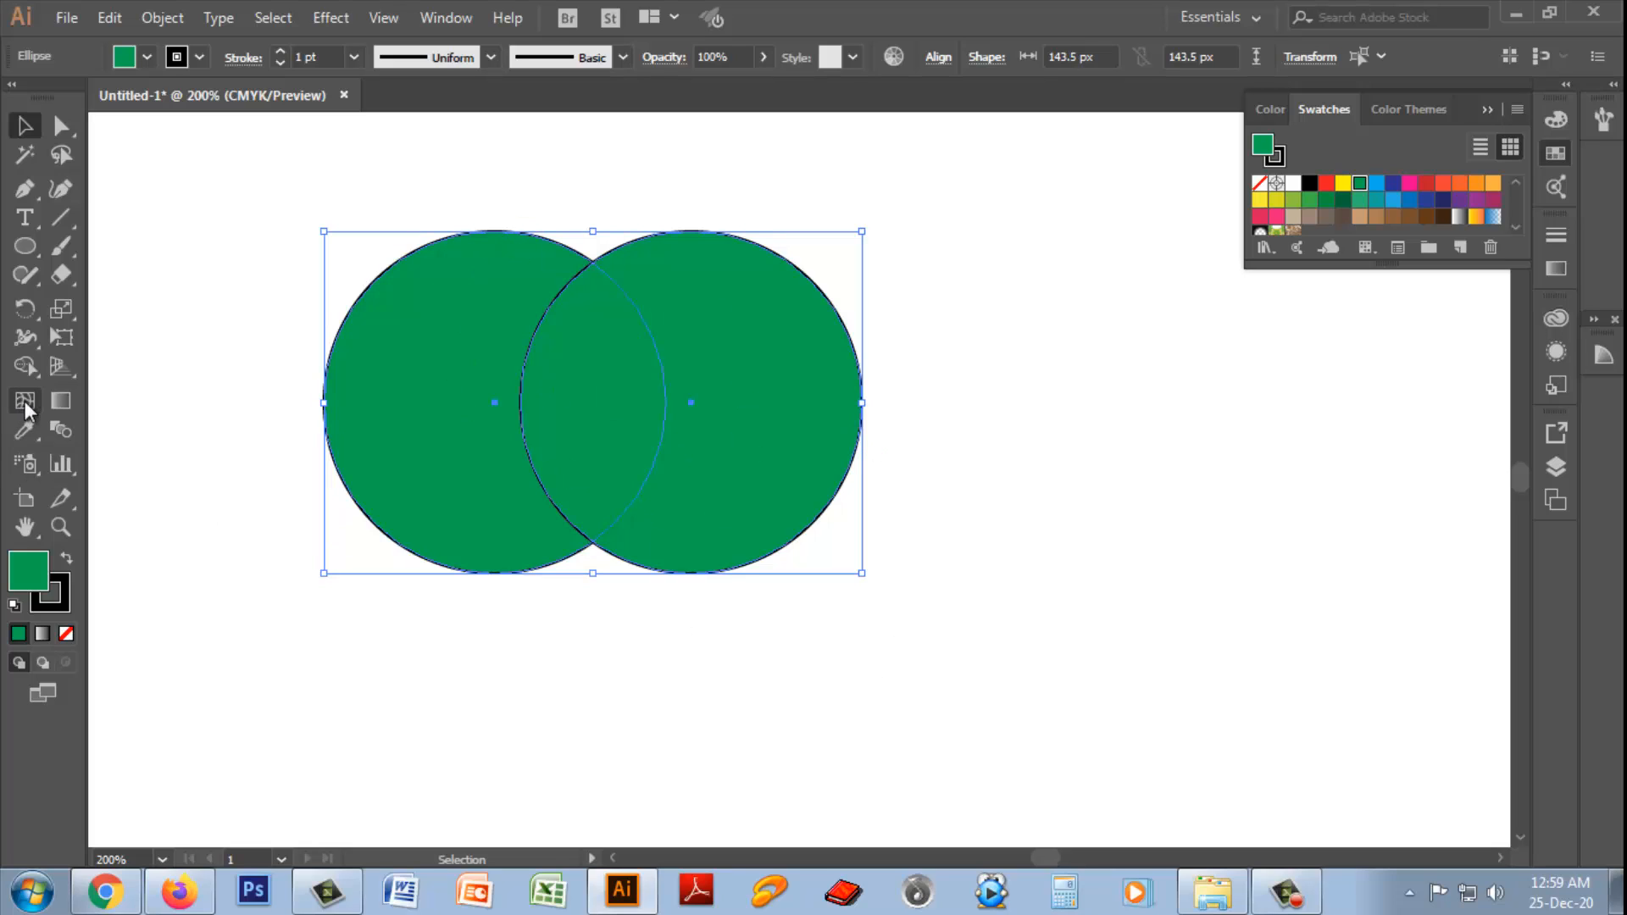
- Try to merge the two overlapping circles into one shape with the Shape Builder tool, and undo the merge
left_click(26, 368)
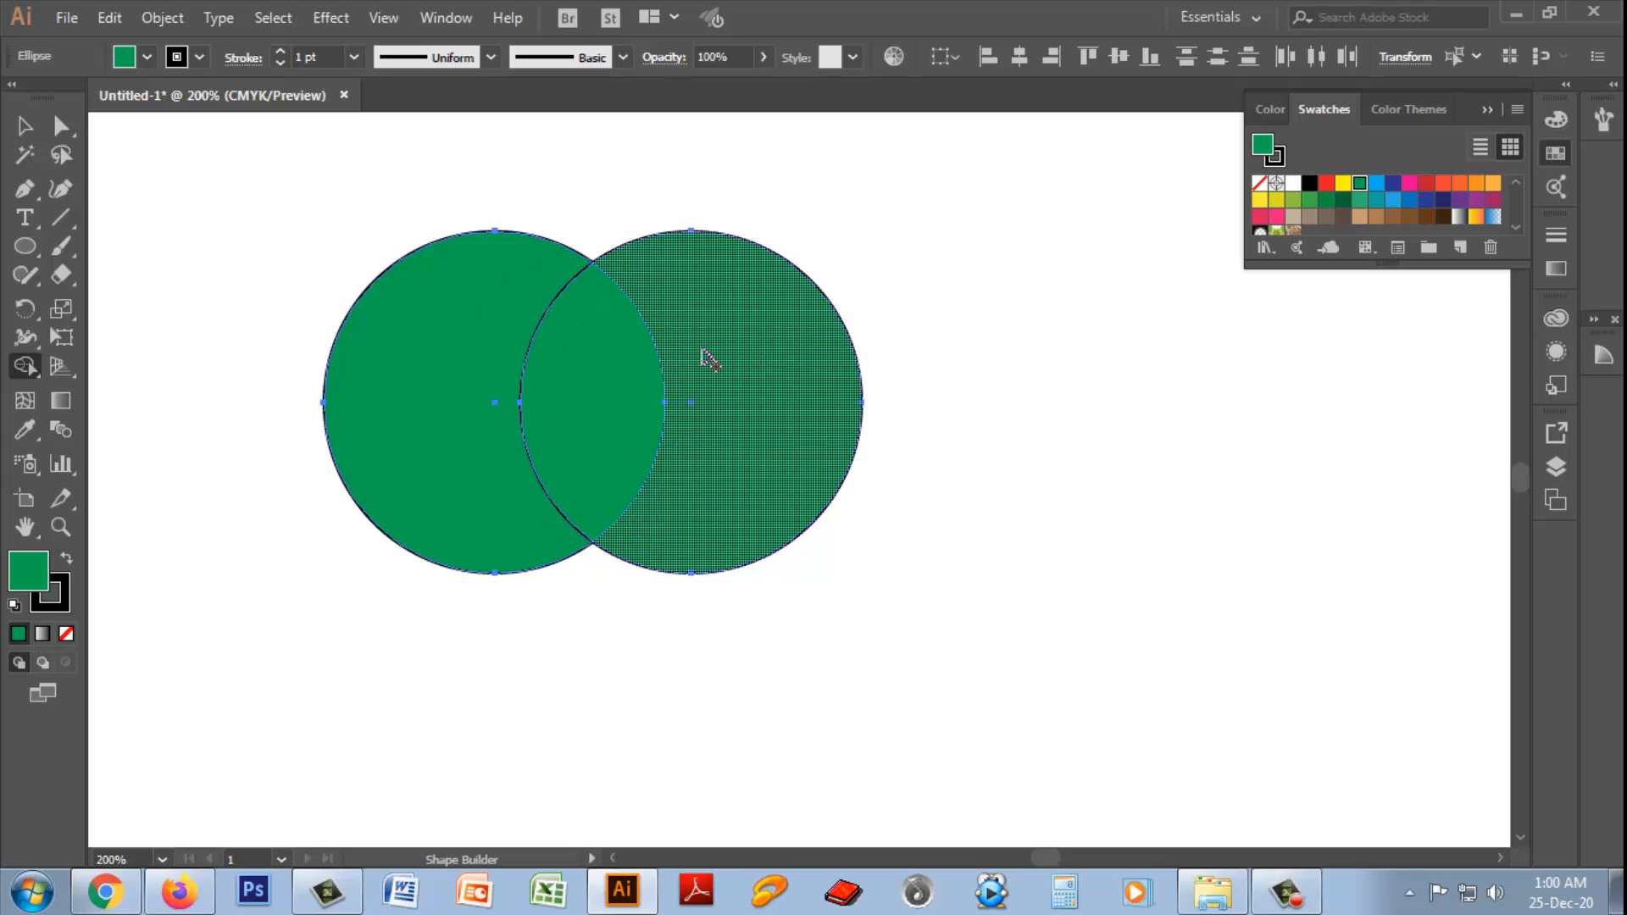
left_click_drag(421, 375, 765, 382)
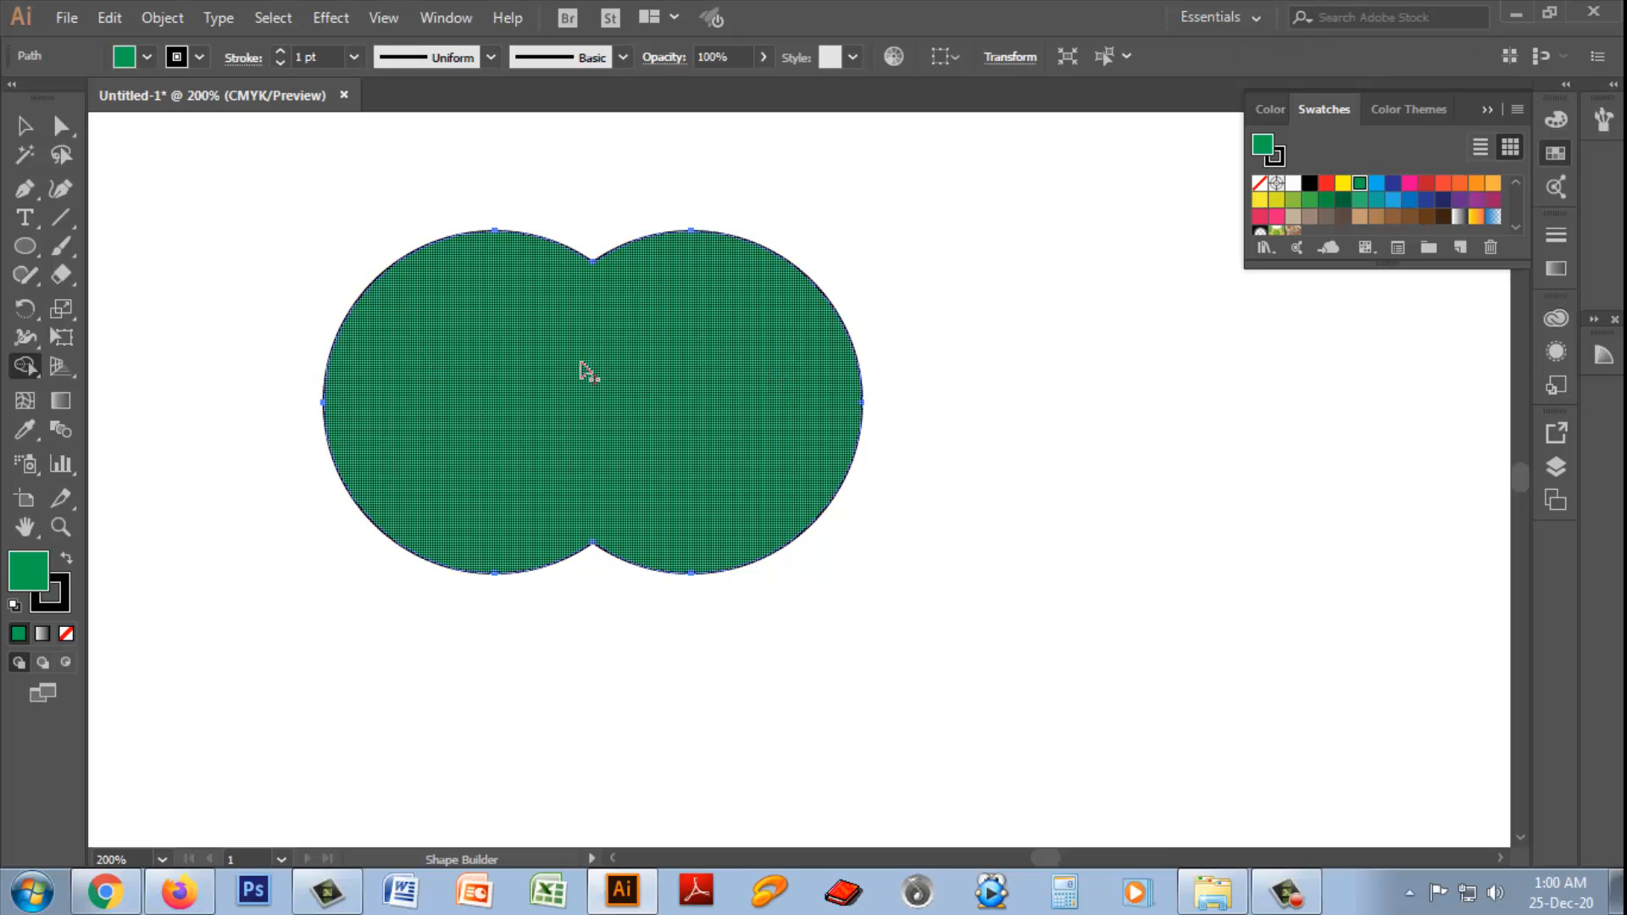
key("ctrl+z")
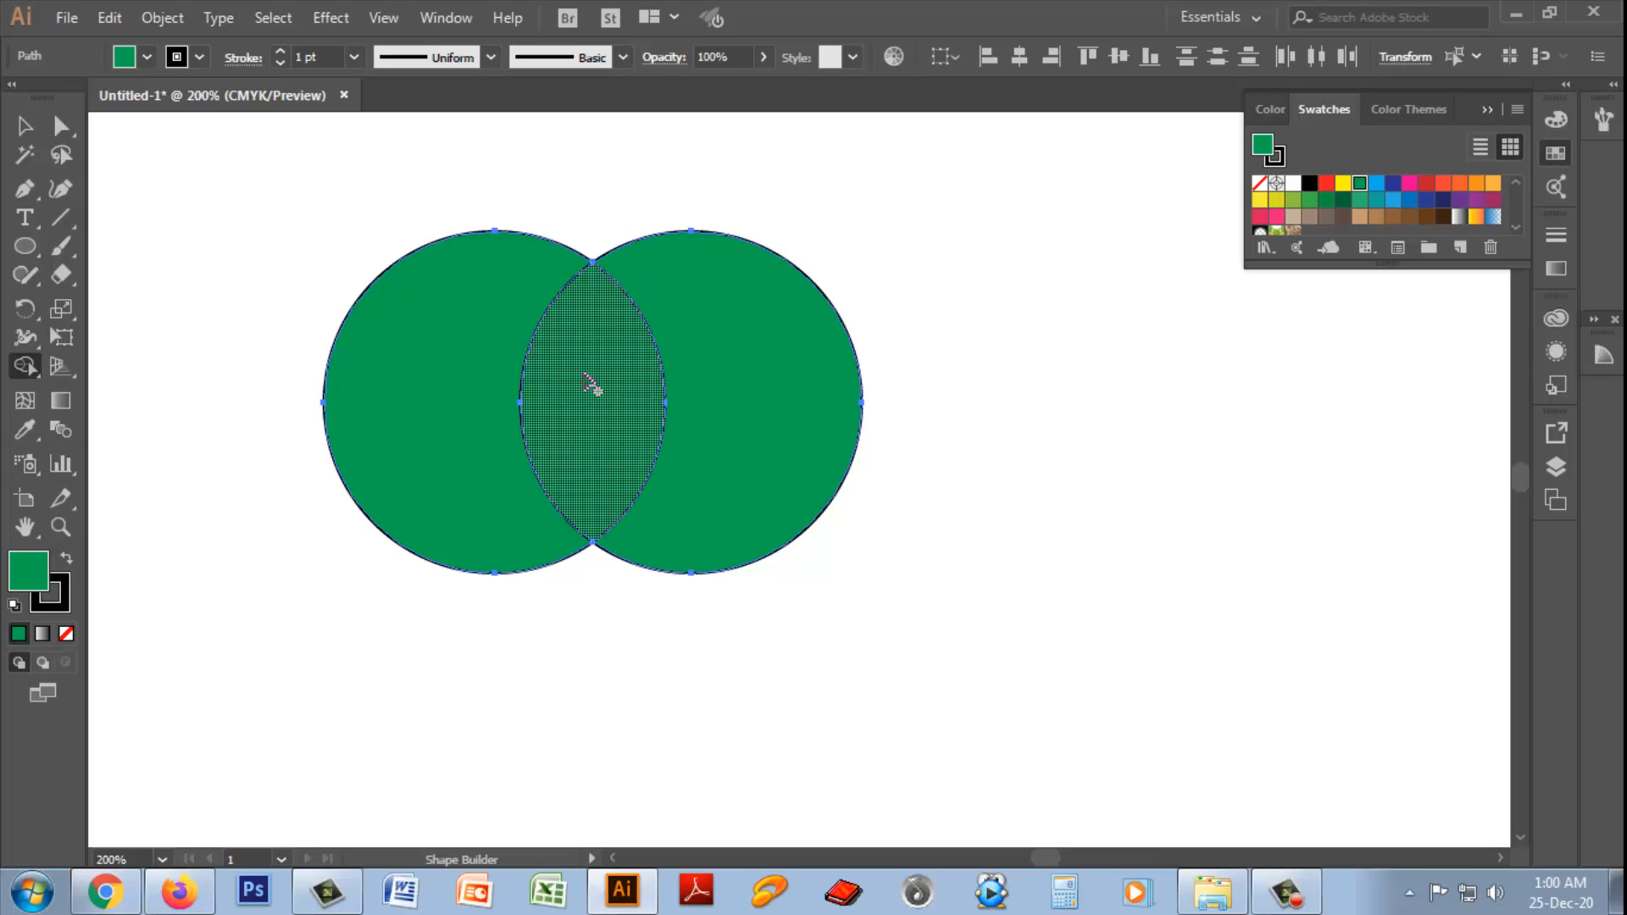
- Try moving the lens-shaped overlap and the right-hand crescent away from the circles, and undo both moves
key("v")
left_click(932, 373)
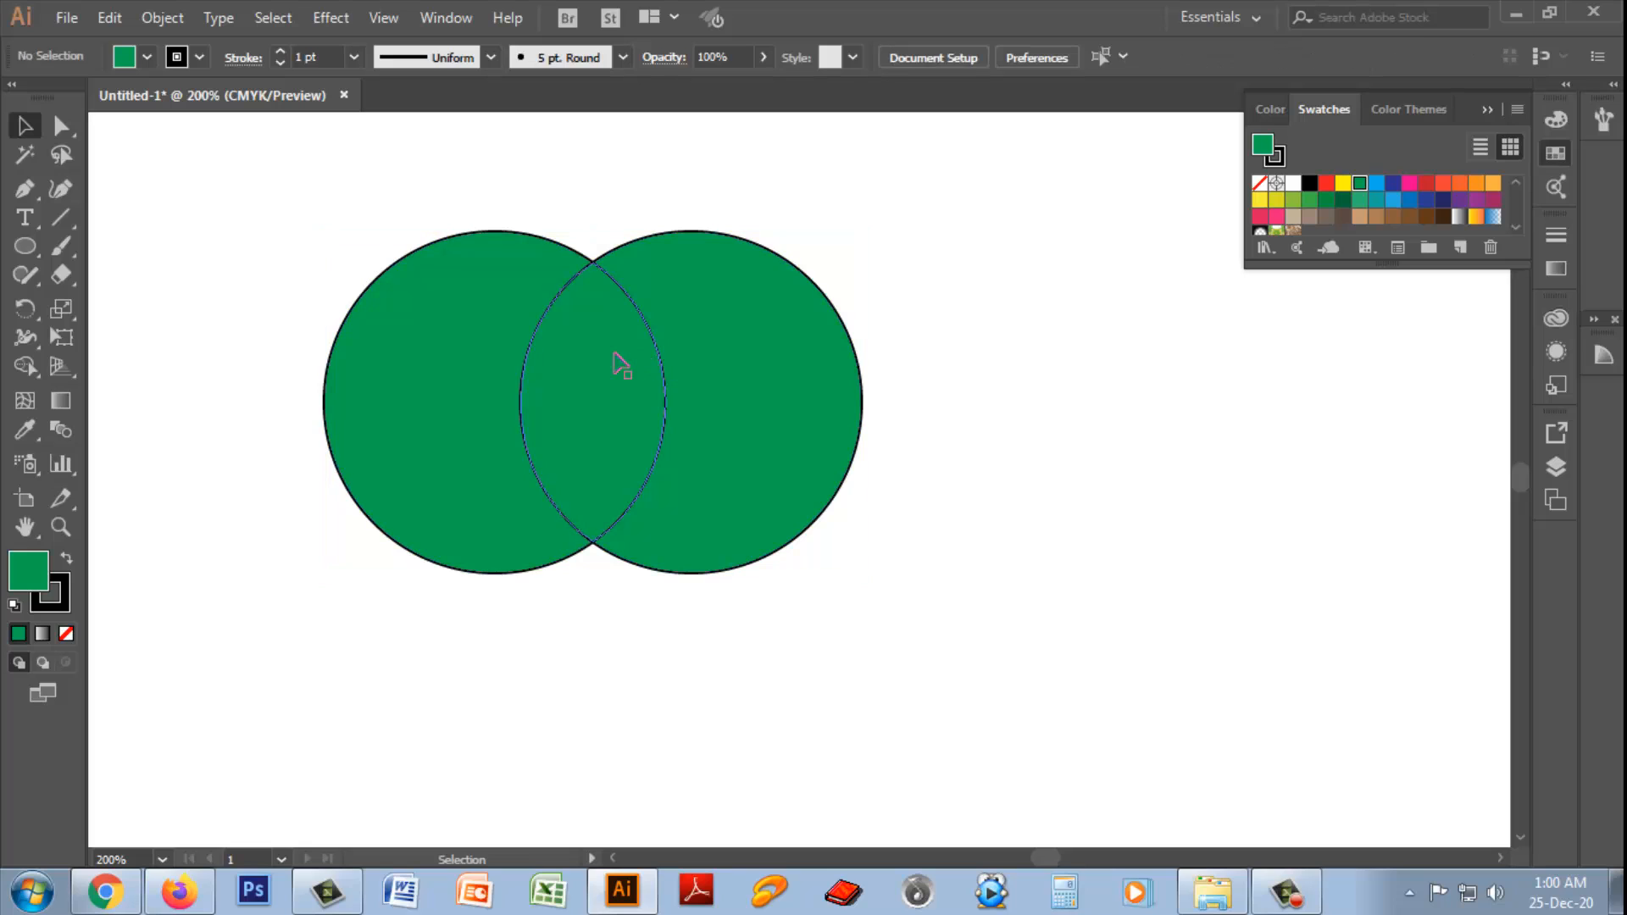
left_click_drag(617, 364, 1067, 381)
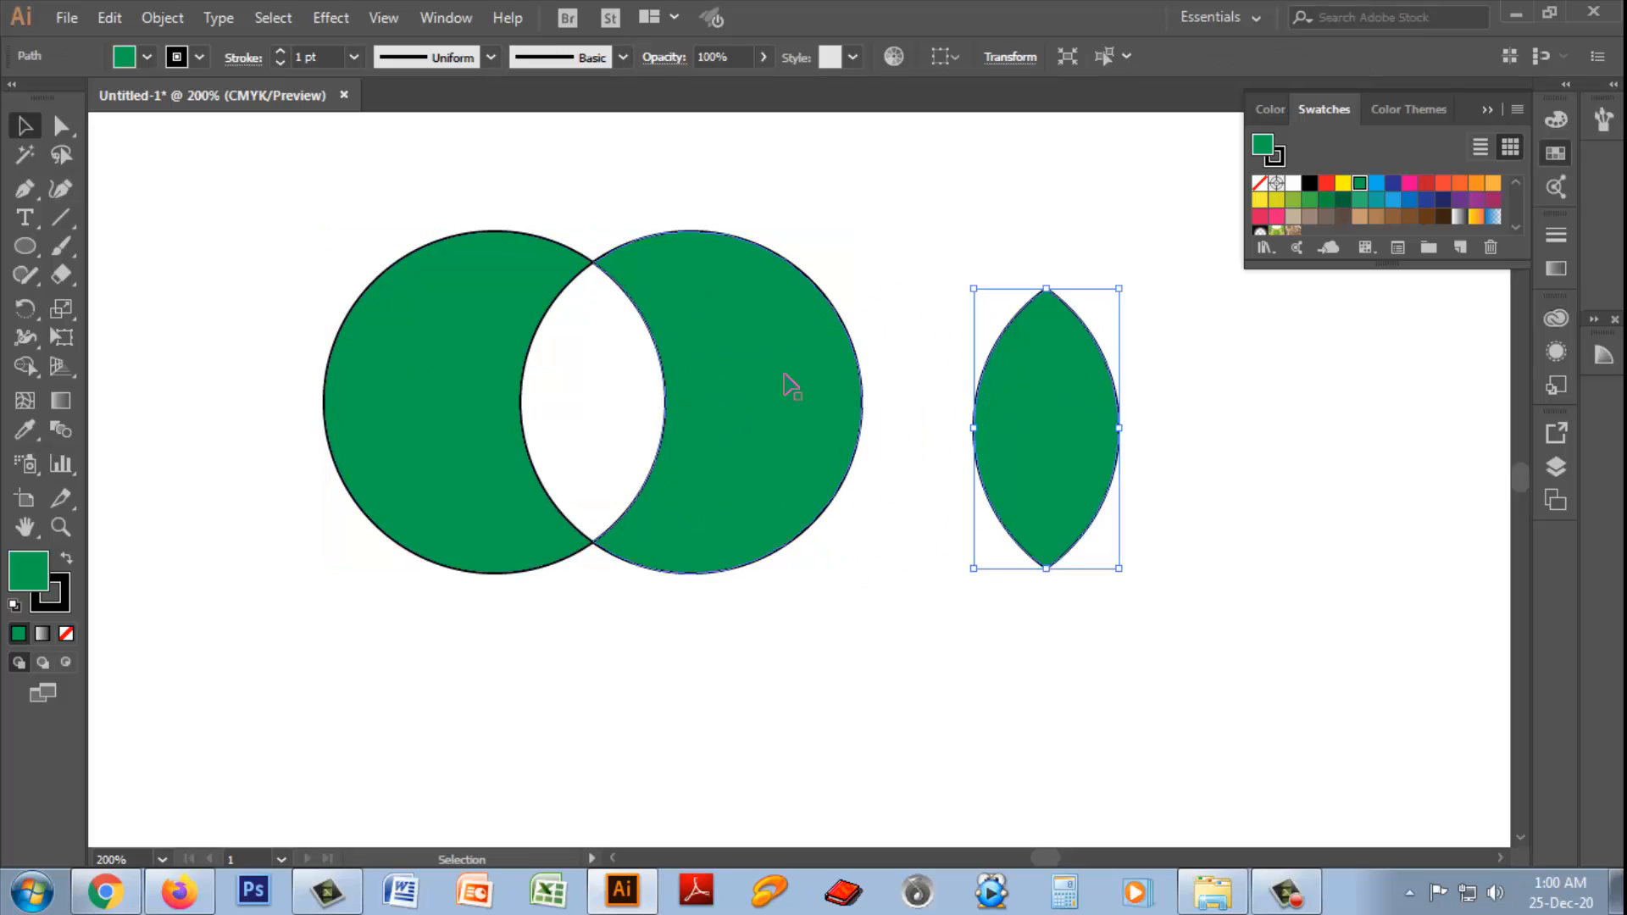
left_click_drag(790, 385, 864, 367)
key("ctrl+z")
key("ctrl+z")
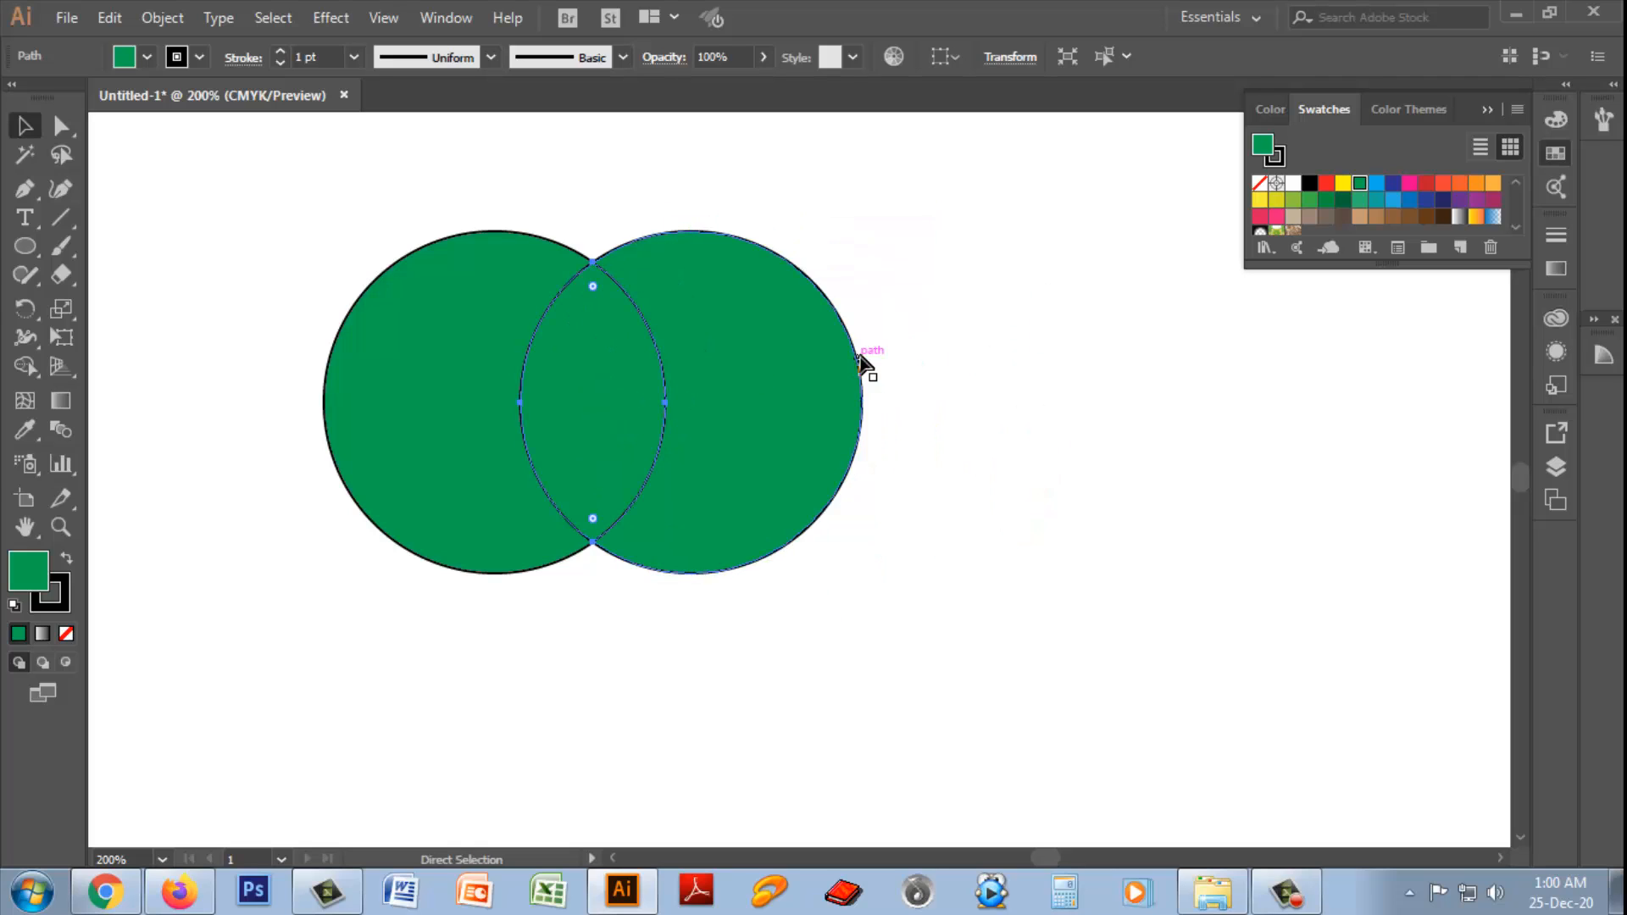
- Erase the overlap between the two selected circles with the Shape Builder tool, and undo the removal
left_click_drag(285, 215, 894, 593)
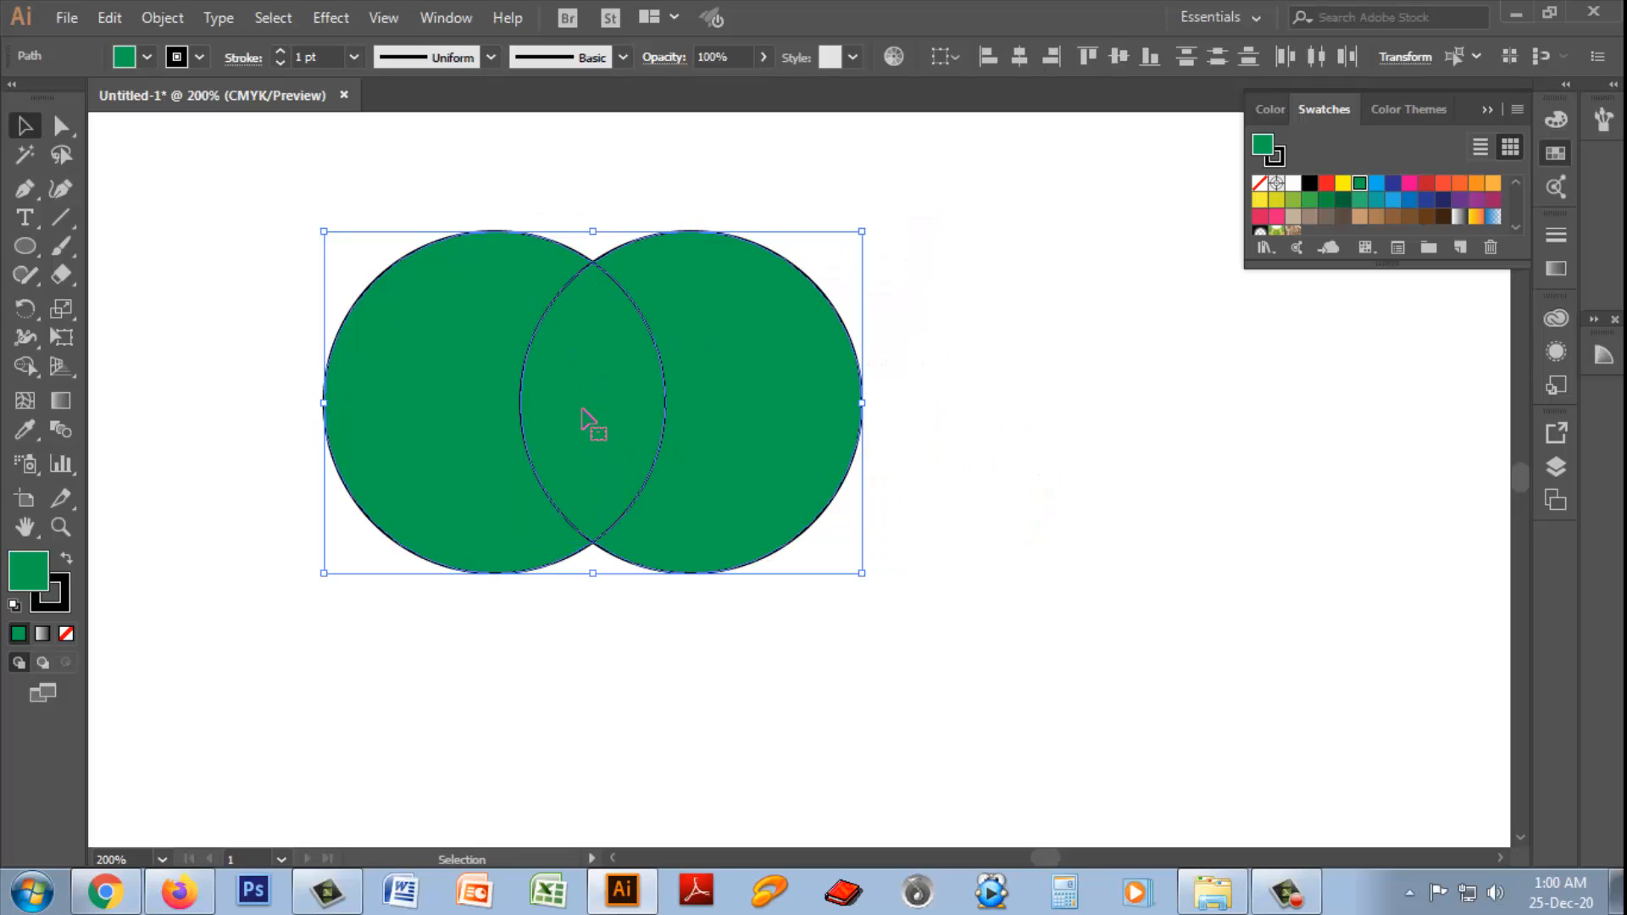
left_click(26, 366)
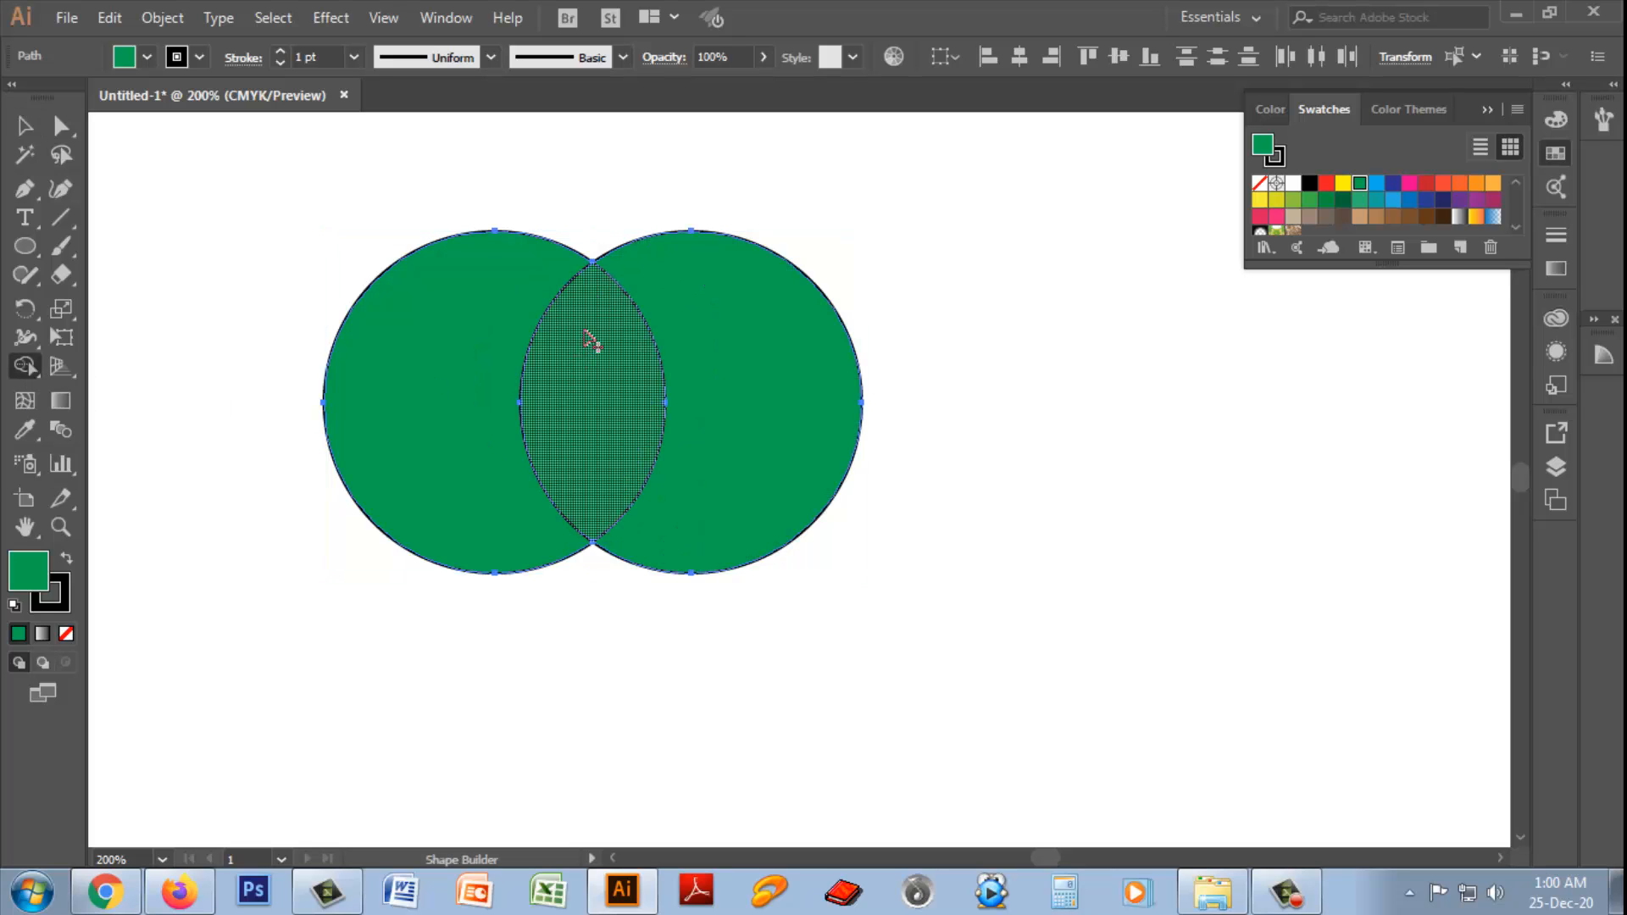
key("alt")
left_click_drag(587, 313, 608, 472)
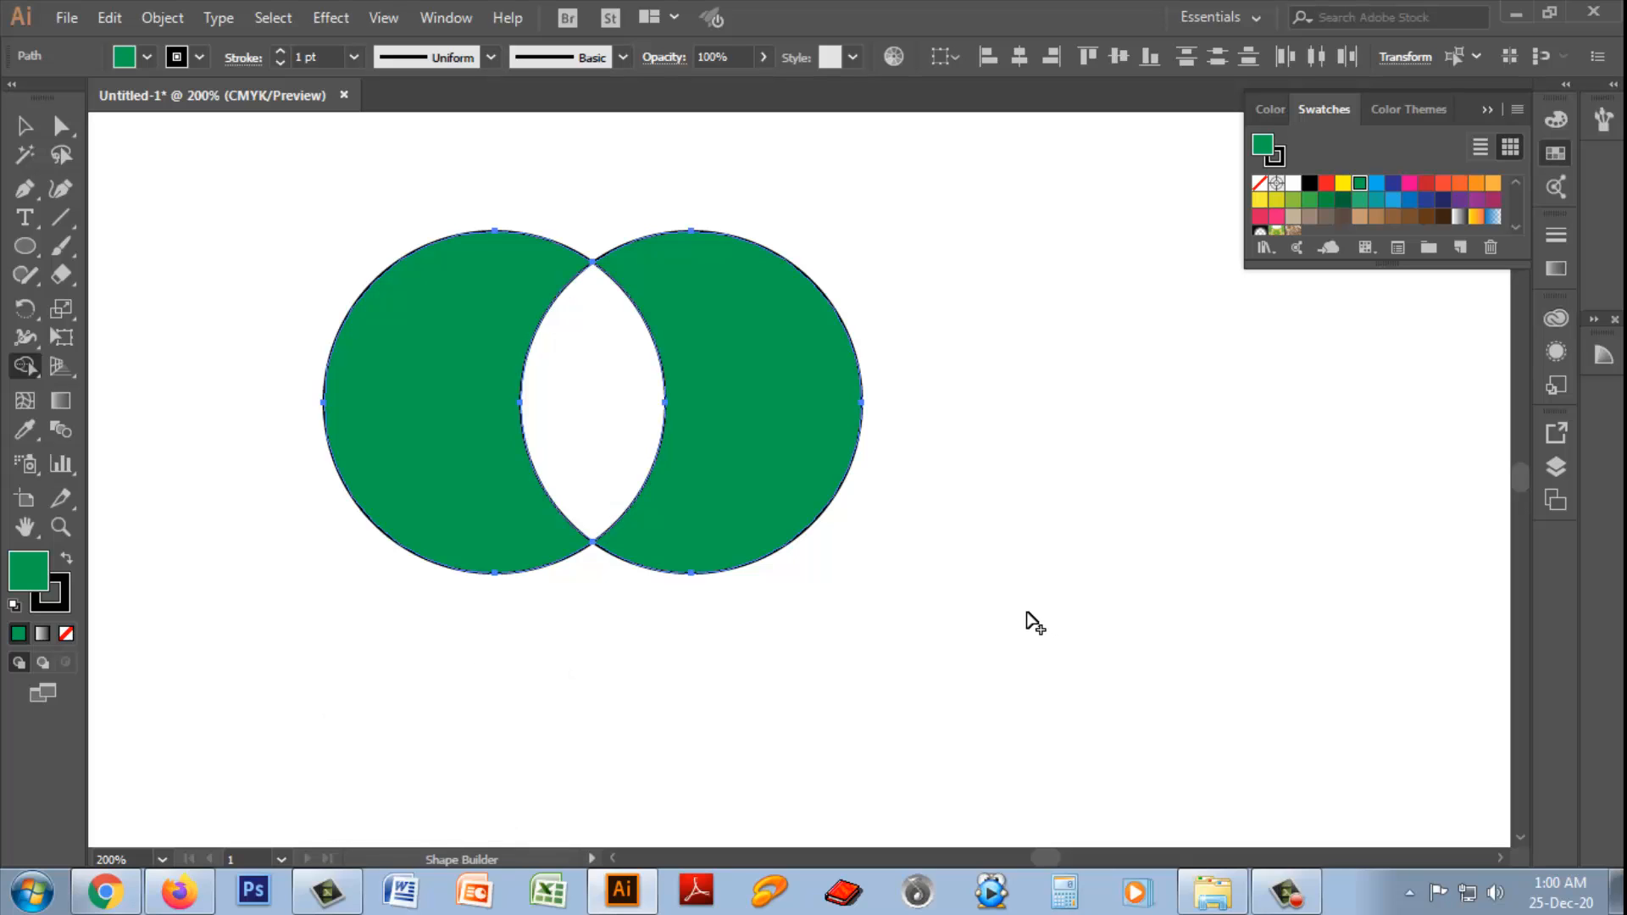
key("ctrl+z")
- Delete both overlapping circles and draw a new green circle about 113.5 px wide
key("v")
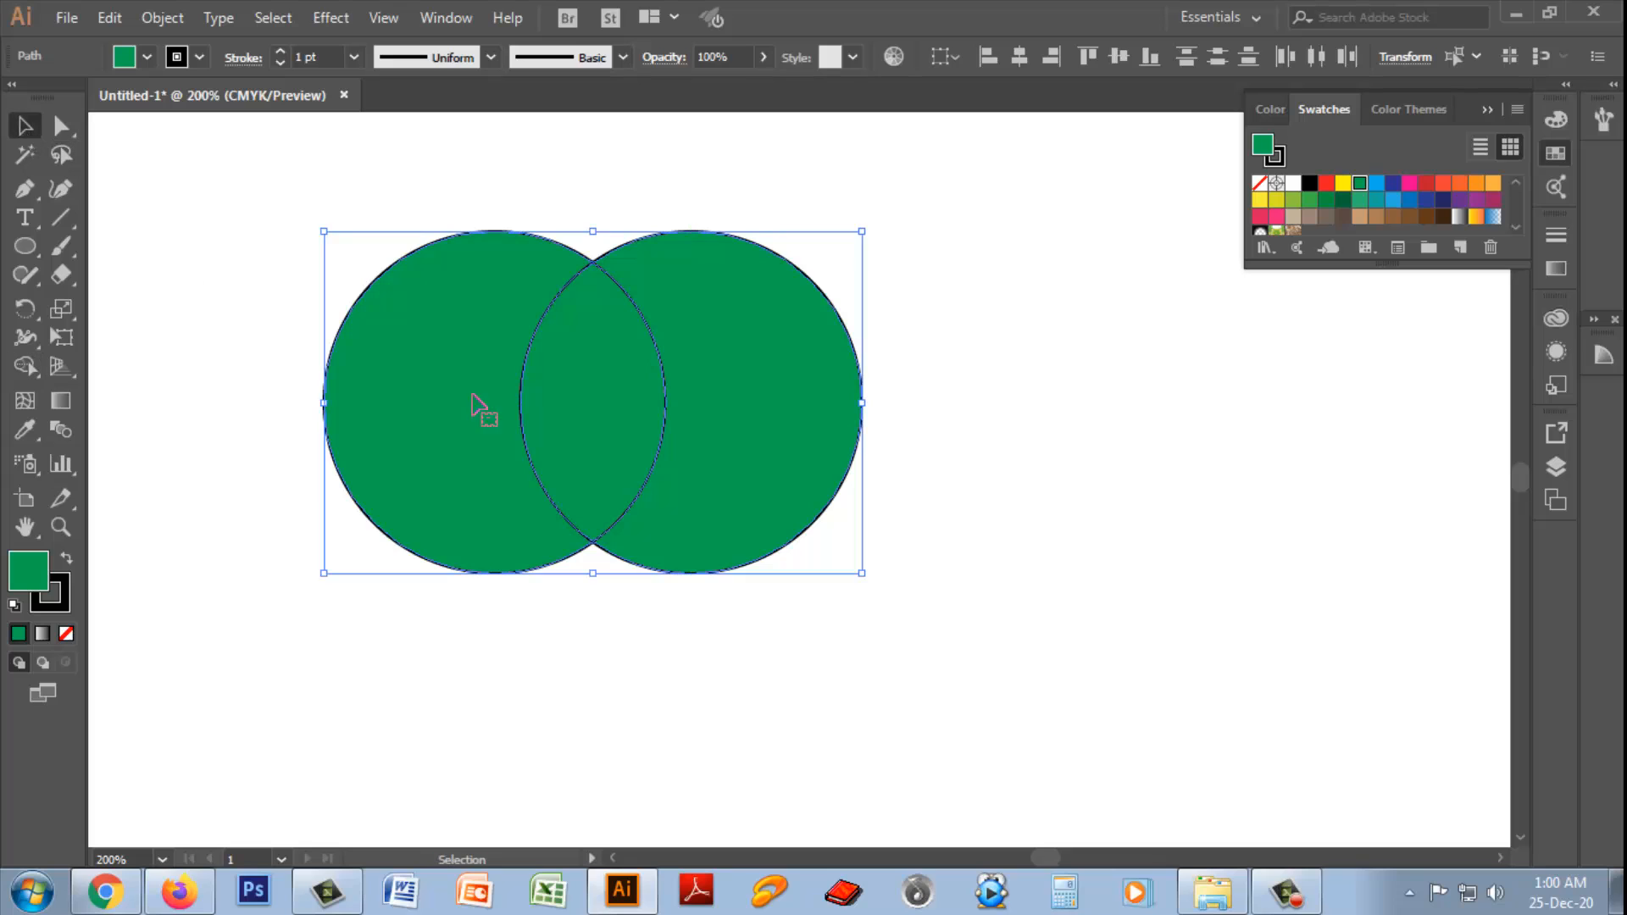
key("Delete")
left_click(32, 245)
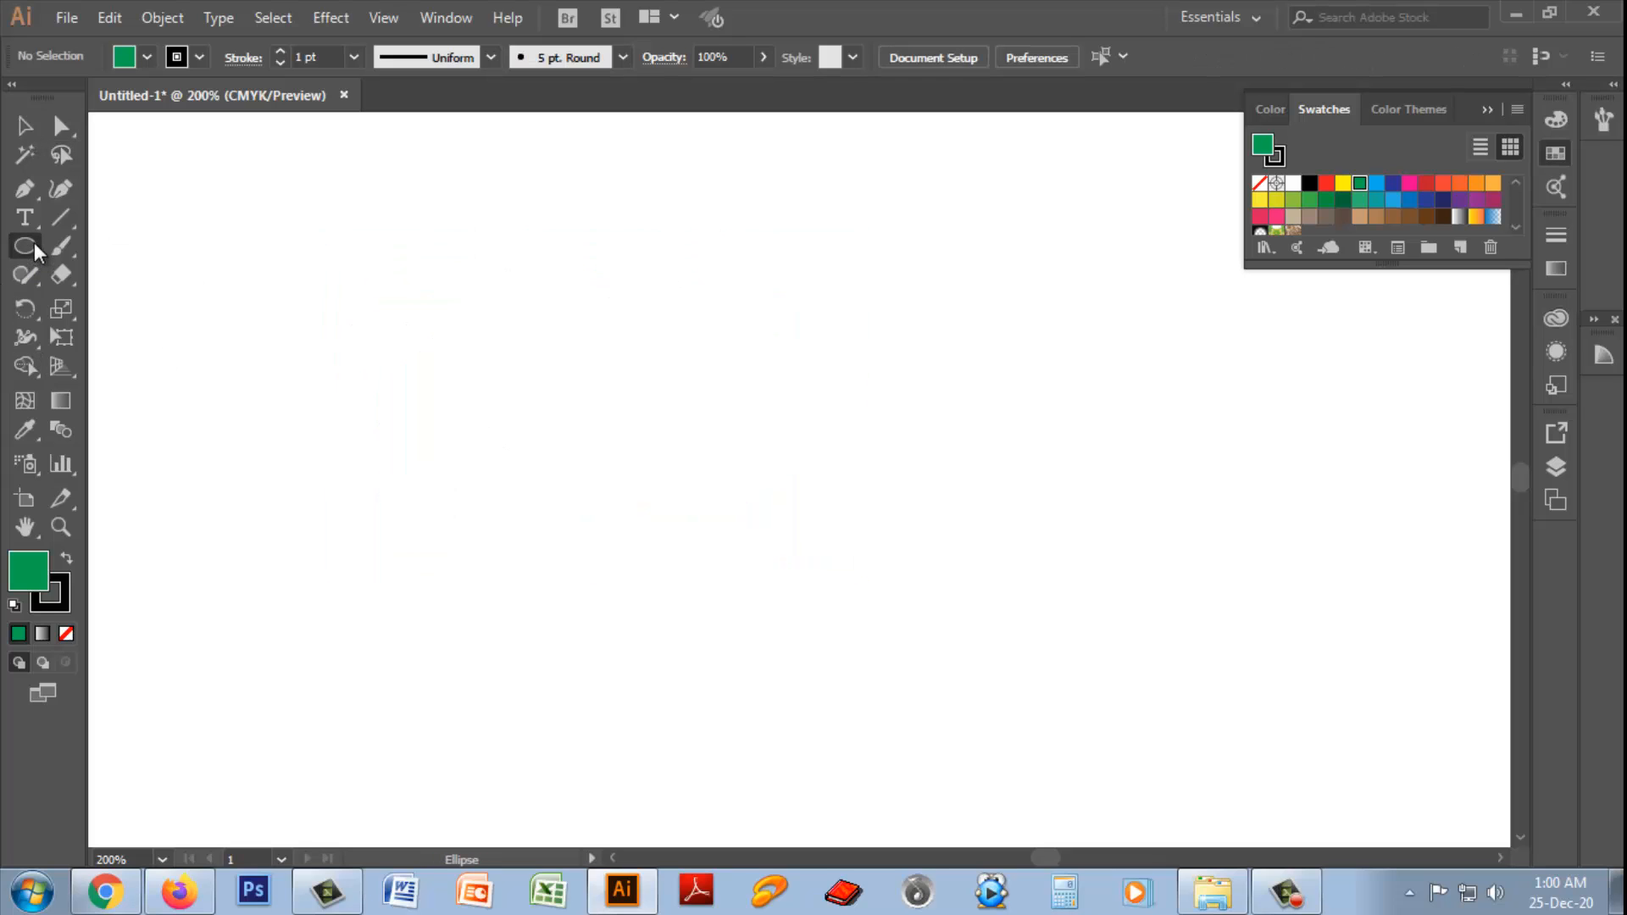
left_click_drag(33, 243, 125, 297)
left_click_drag(282, 236, 528, 505)
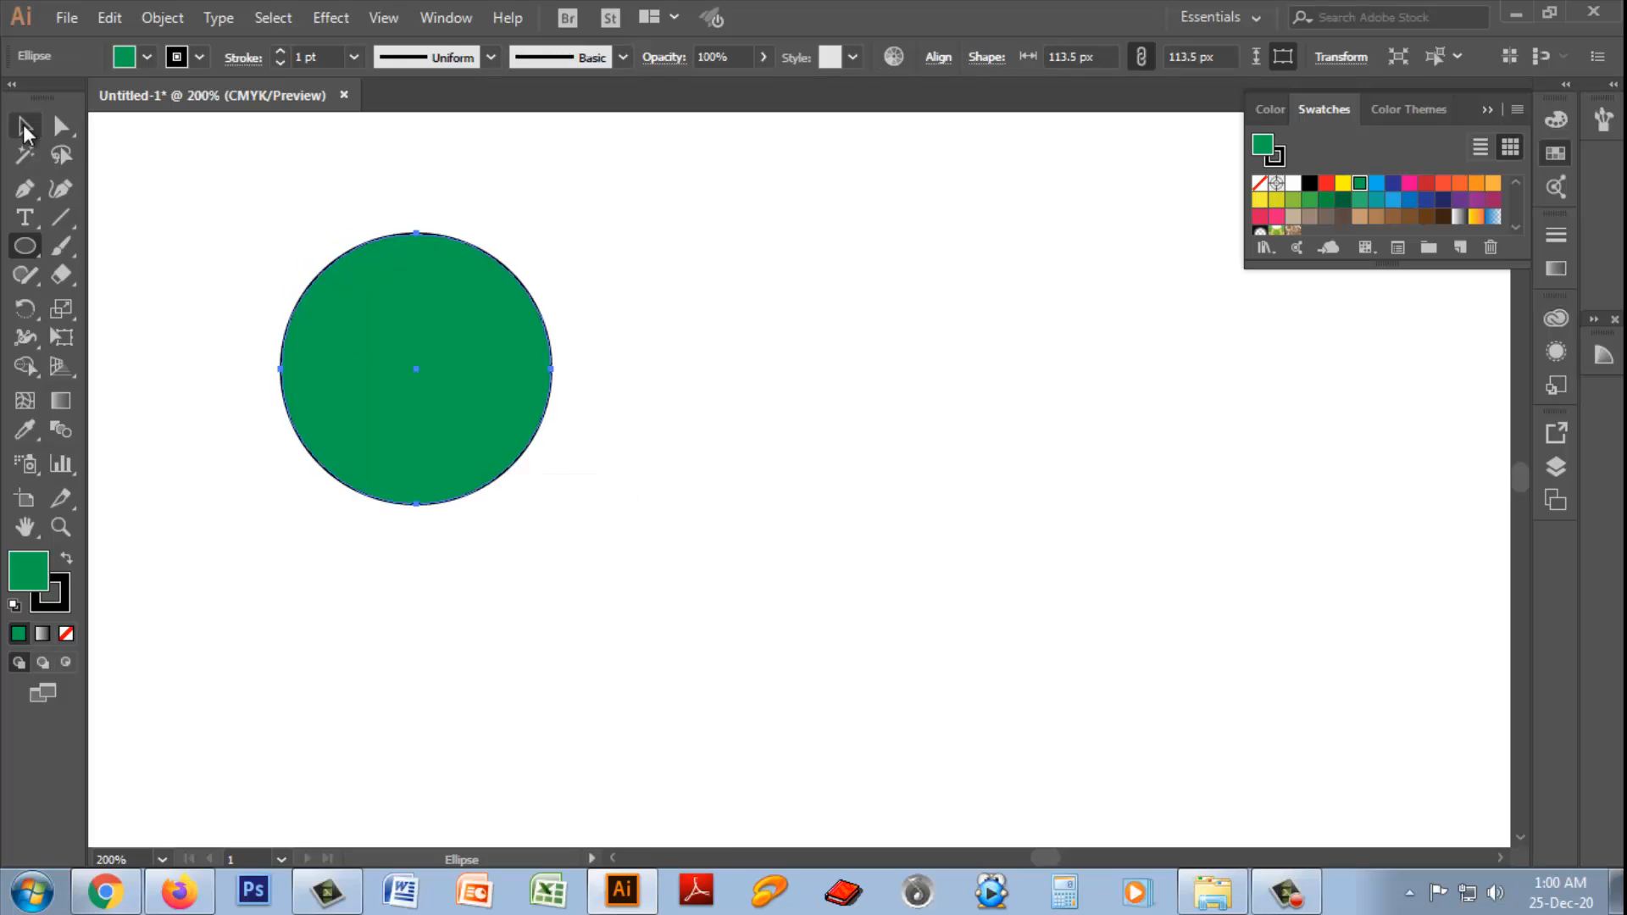
- Duplicate the circle to the right and the pair downward to form a 2×2 grid of touching circles
left_click(25, 128)
left_click_drag(418, 307, 691, 349)
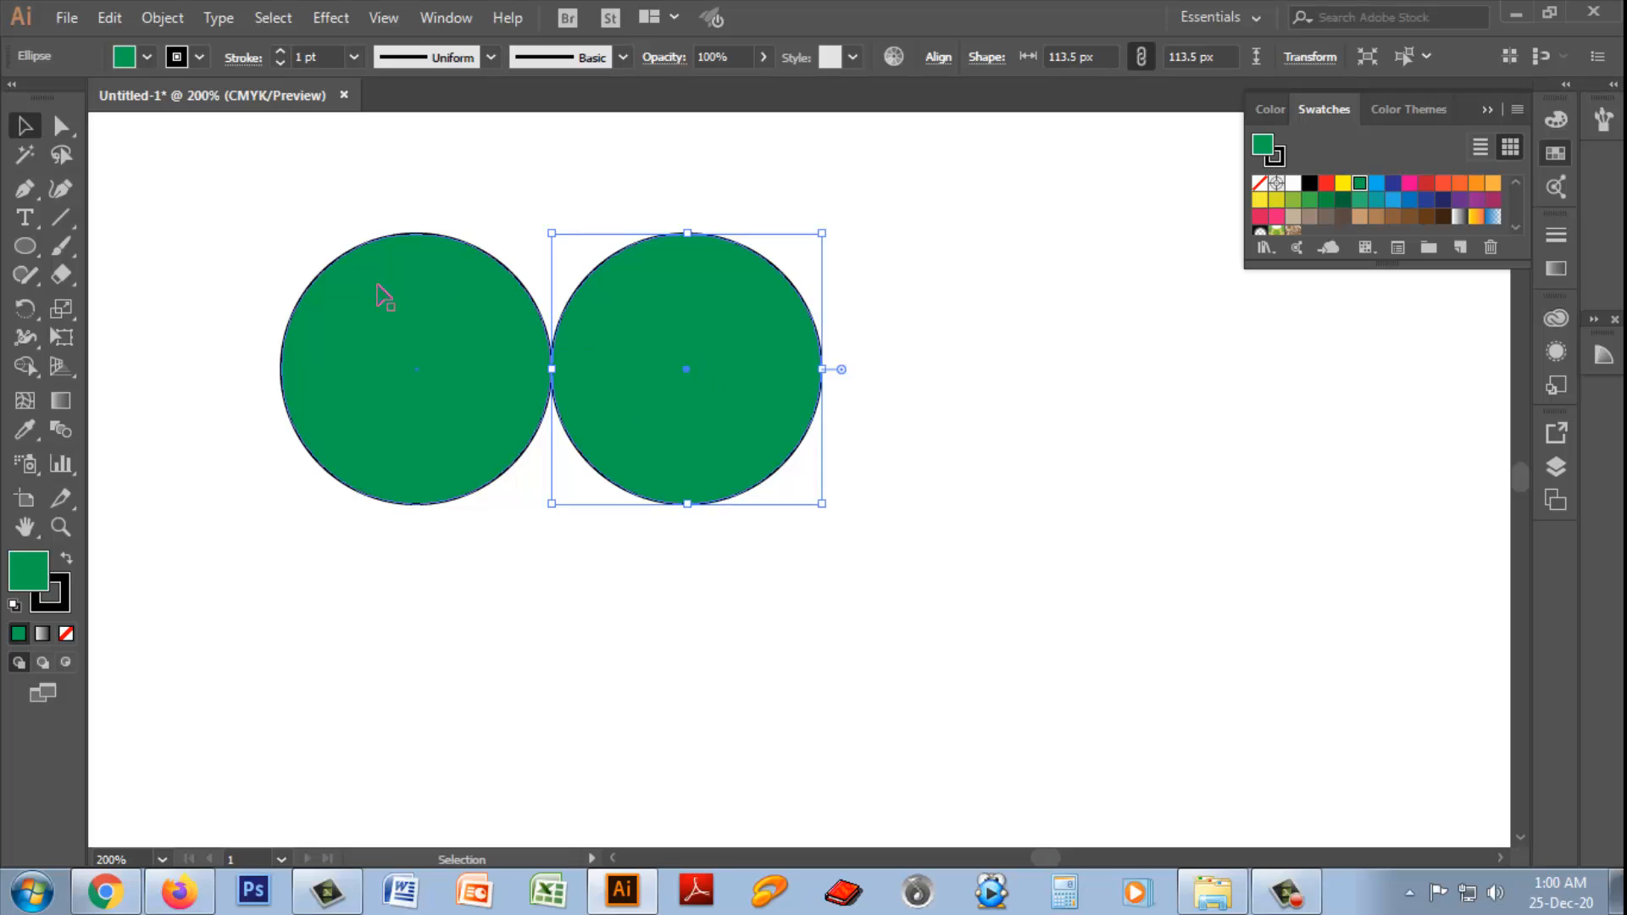
left_click_drag(262, 198, 753, 618)
left_click_drag(681, 416, 683, 661)
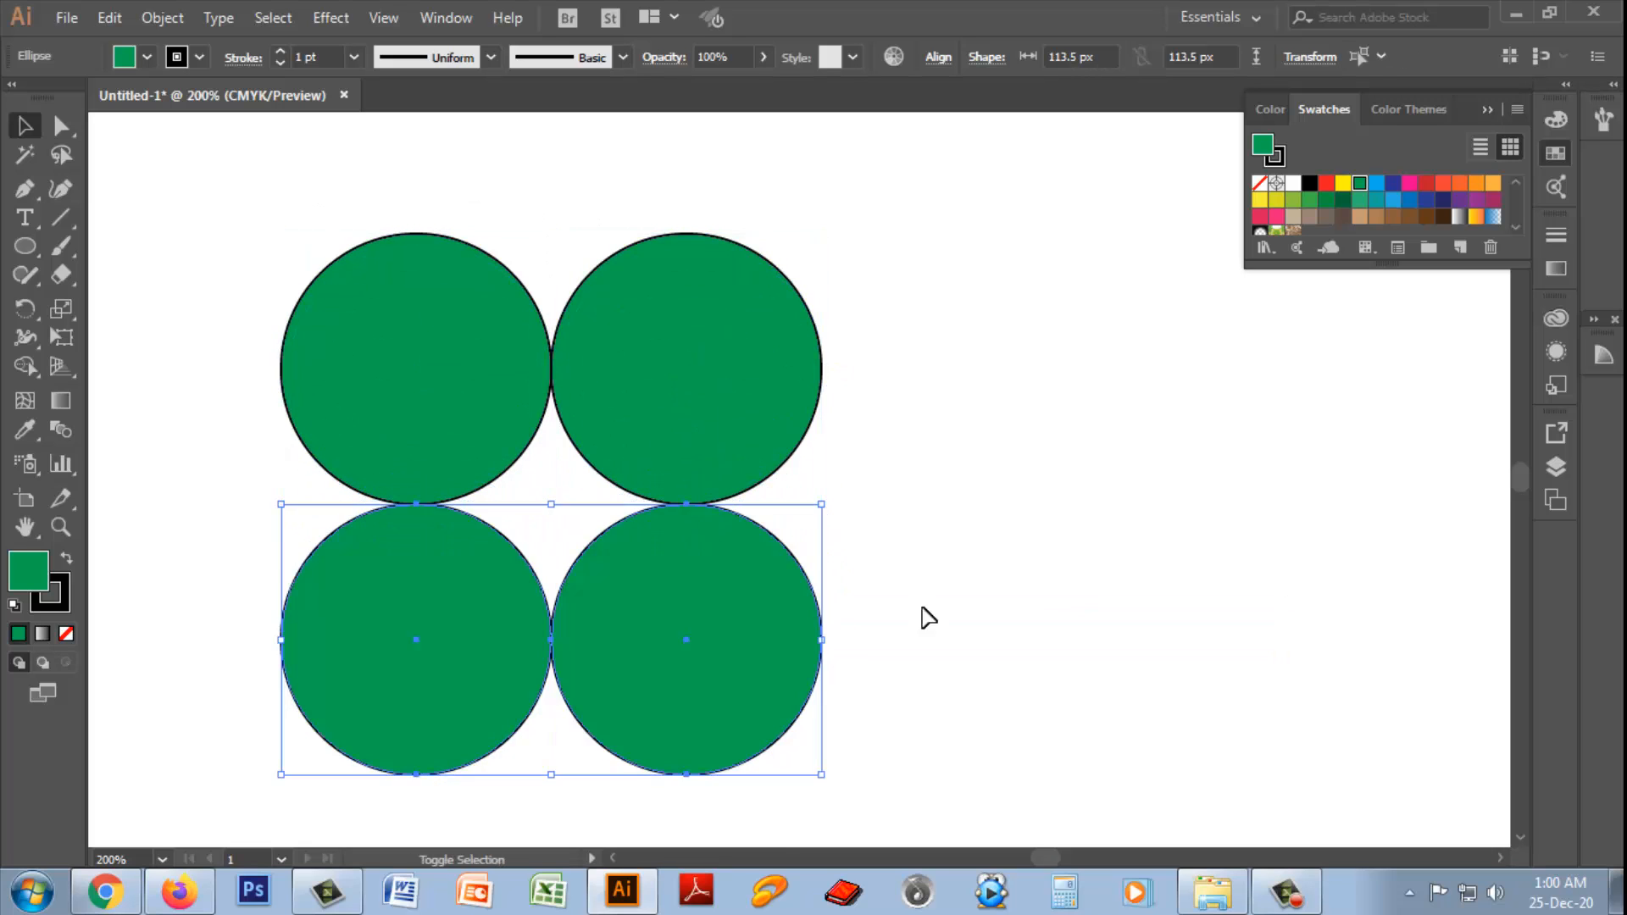
left_click(923, 618)
- Select all four circles and turn the gap between them into a filled star shape with the Shape Builder tool
left_click_drag(239, 220, 866, 754)
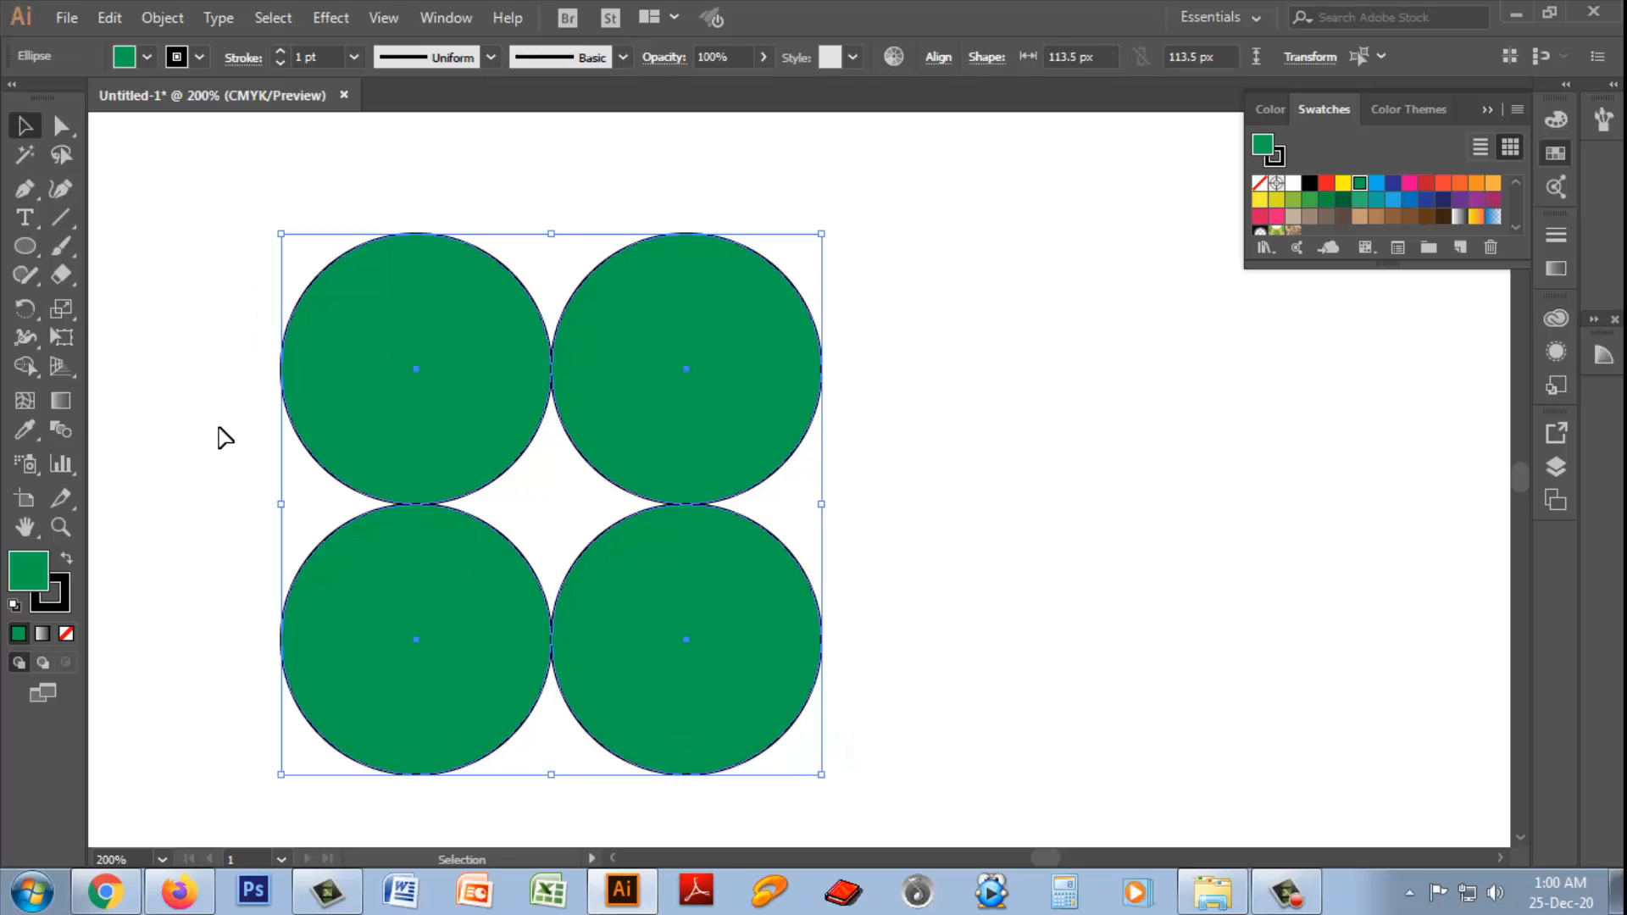
left_click_drag(13, 369, 150, 366)
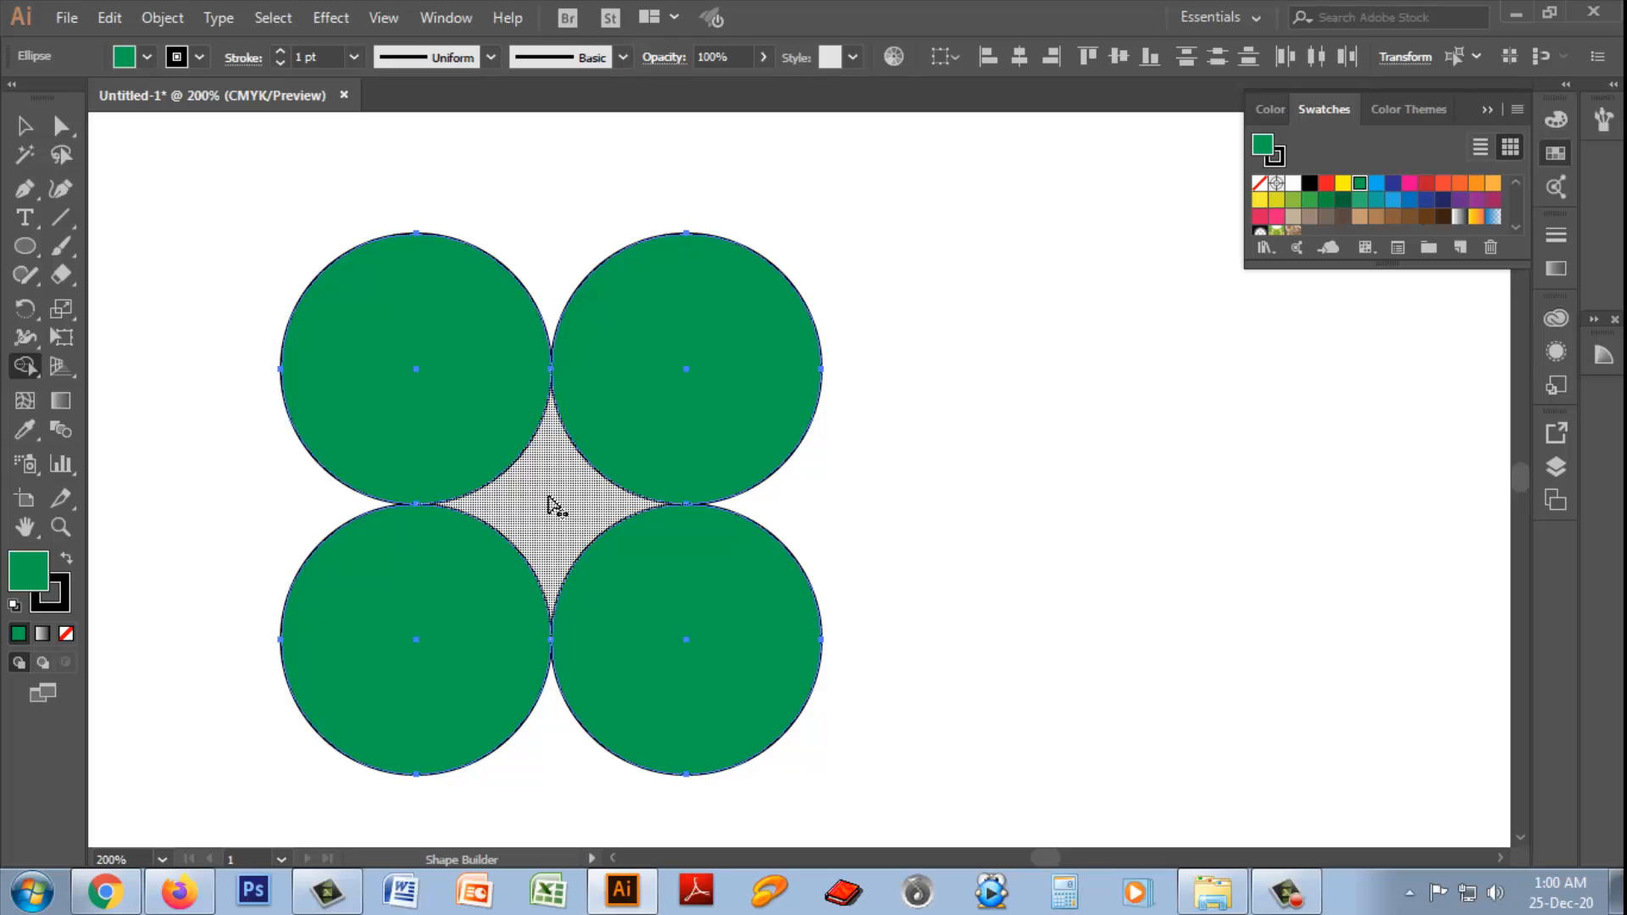
left_click(557, 507)
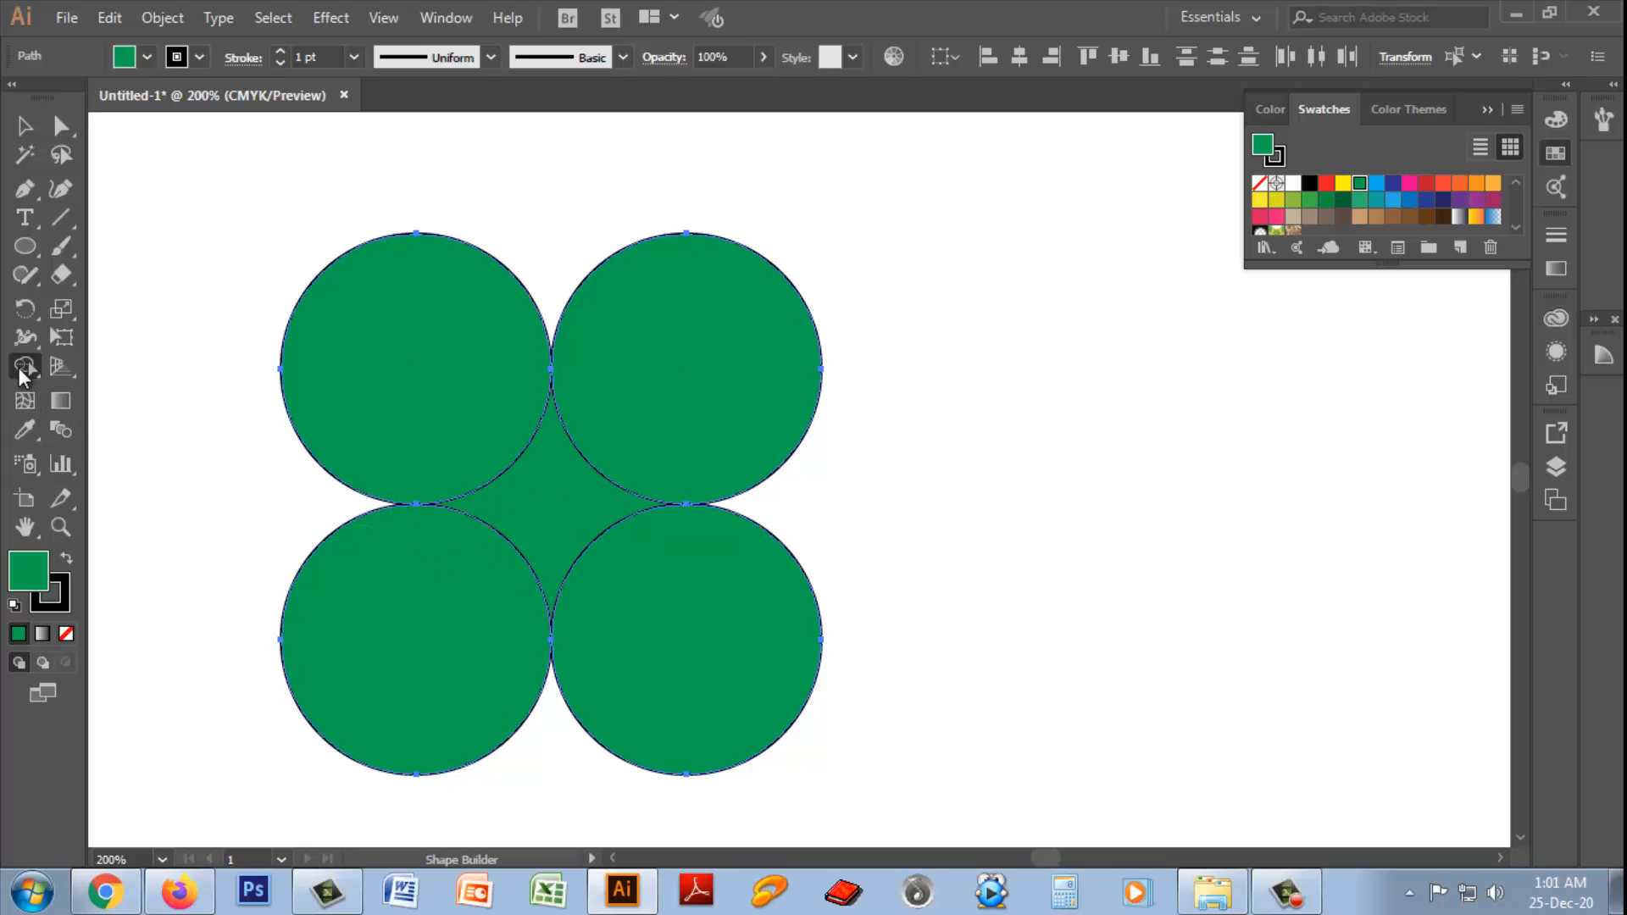
- Erase the four circles around the central star with the Shape Builder tool
left_click(21, 366)
left_click(649, 346)
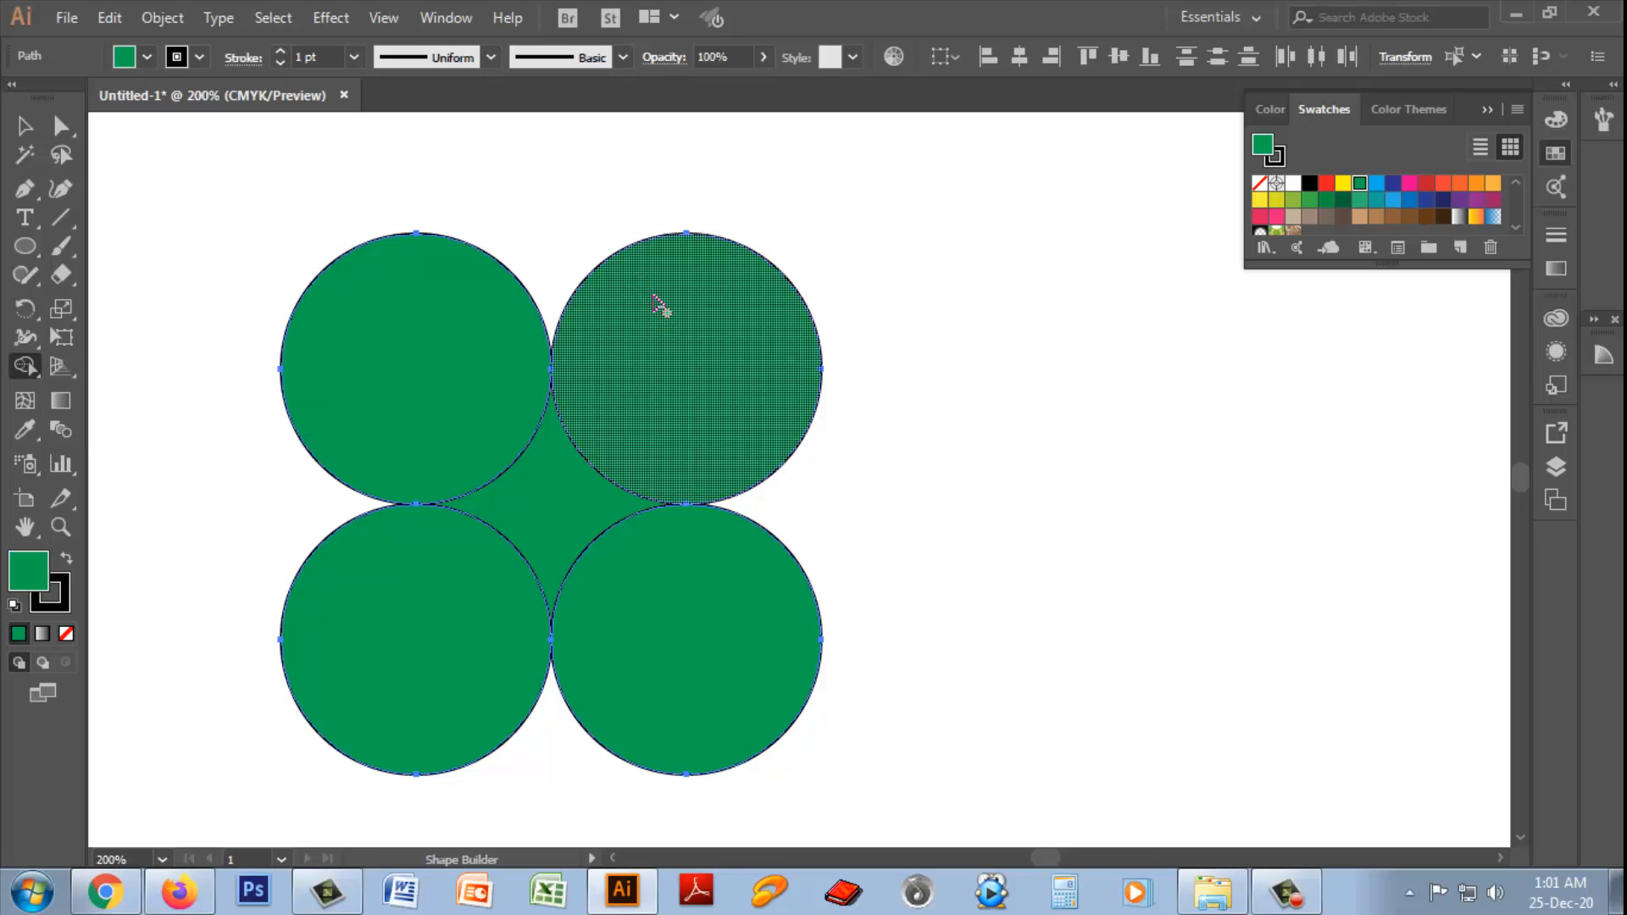
left_click(734, 389, "alt")
left_click(773, 545, "alt")
left_click_drag(318, 616, 468, 661)
left_click(436, 364, "alt")
key("v")
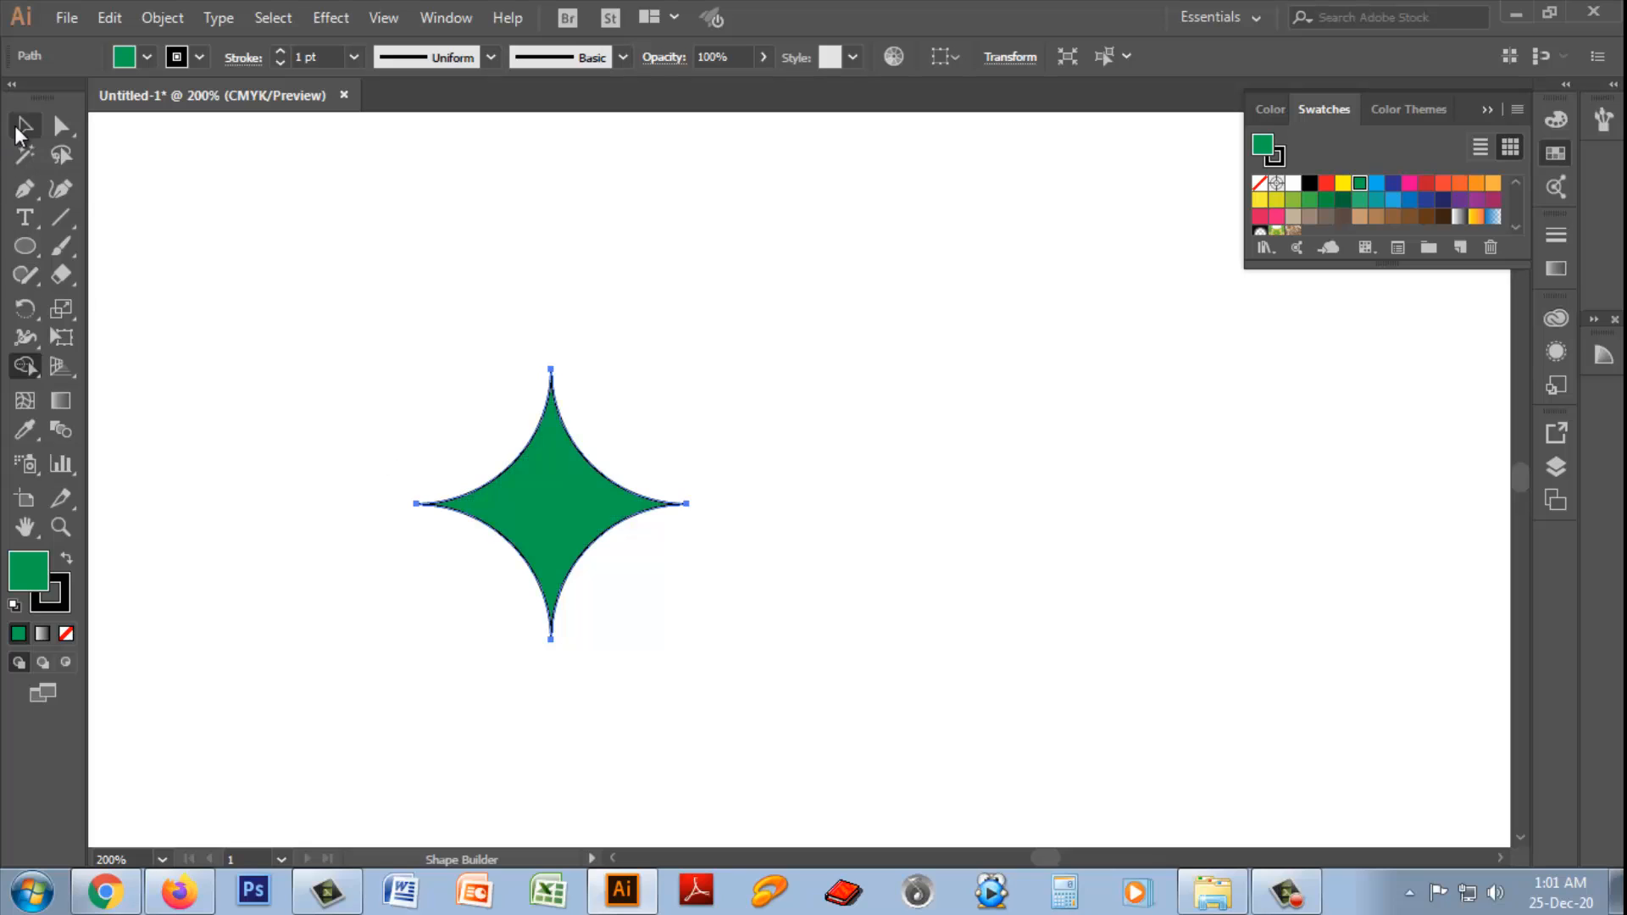
- Move the remaining star up and to the left, and undo that move and the removal of the circles
left_click_drag(556, 466, 532, 424)
key("ctrl+z")
key("ctrl+z")
key("ctrl+z")
key("ctrl+z")
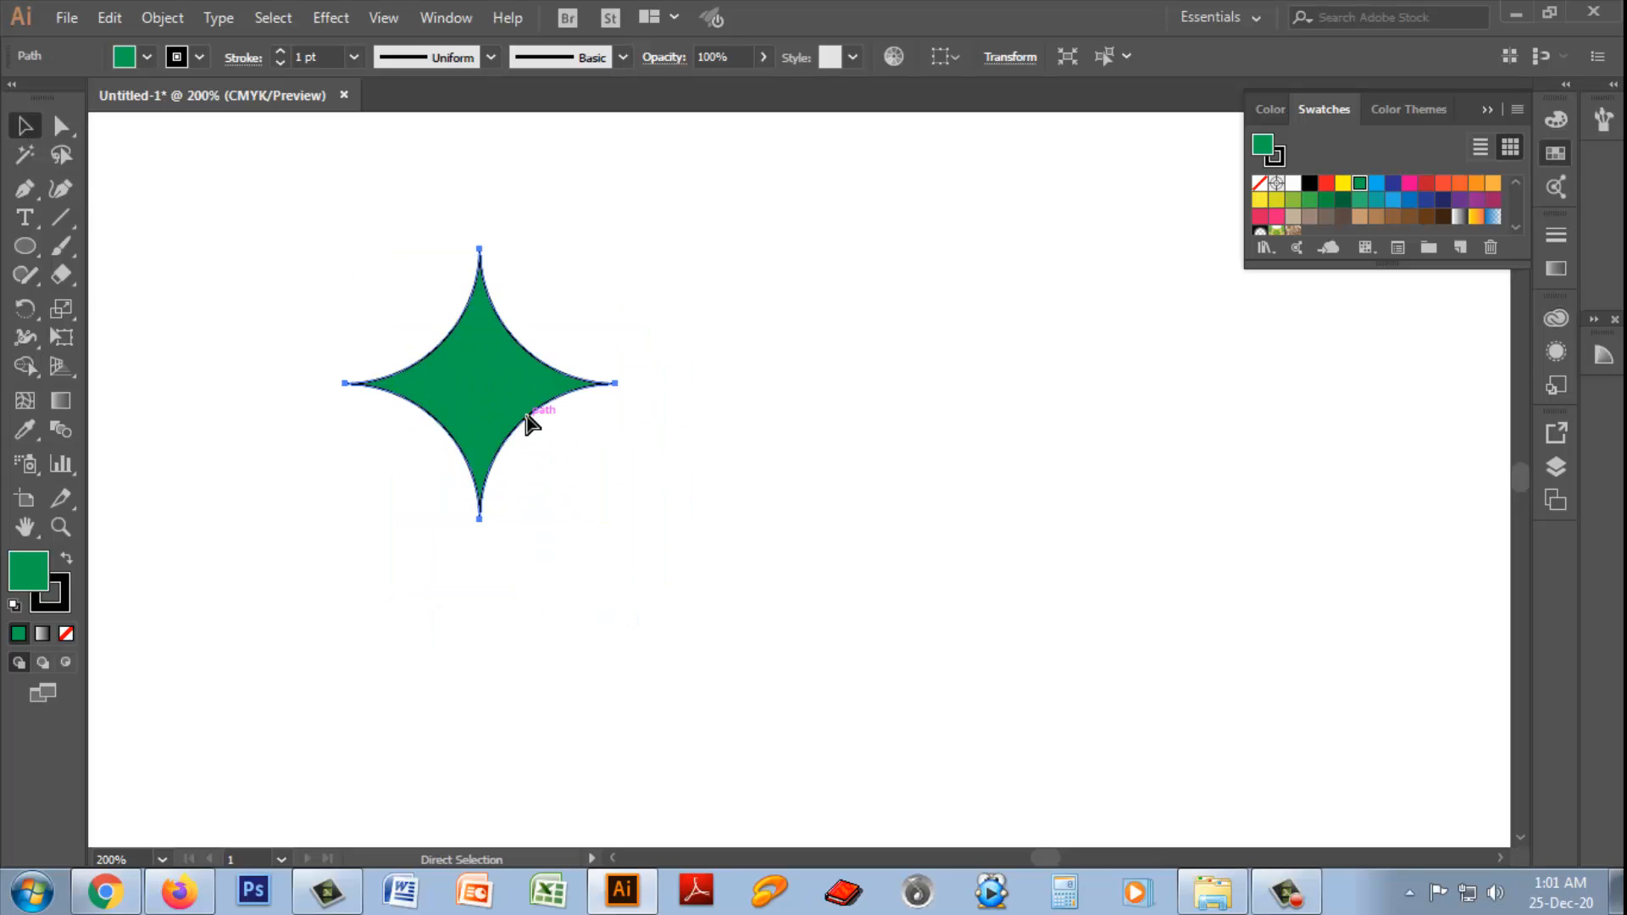
key("ctrl+z")
key("ctrl+z")
key("ctrl+z")
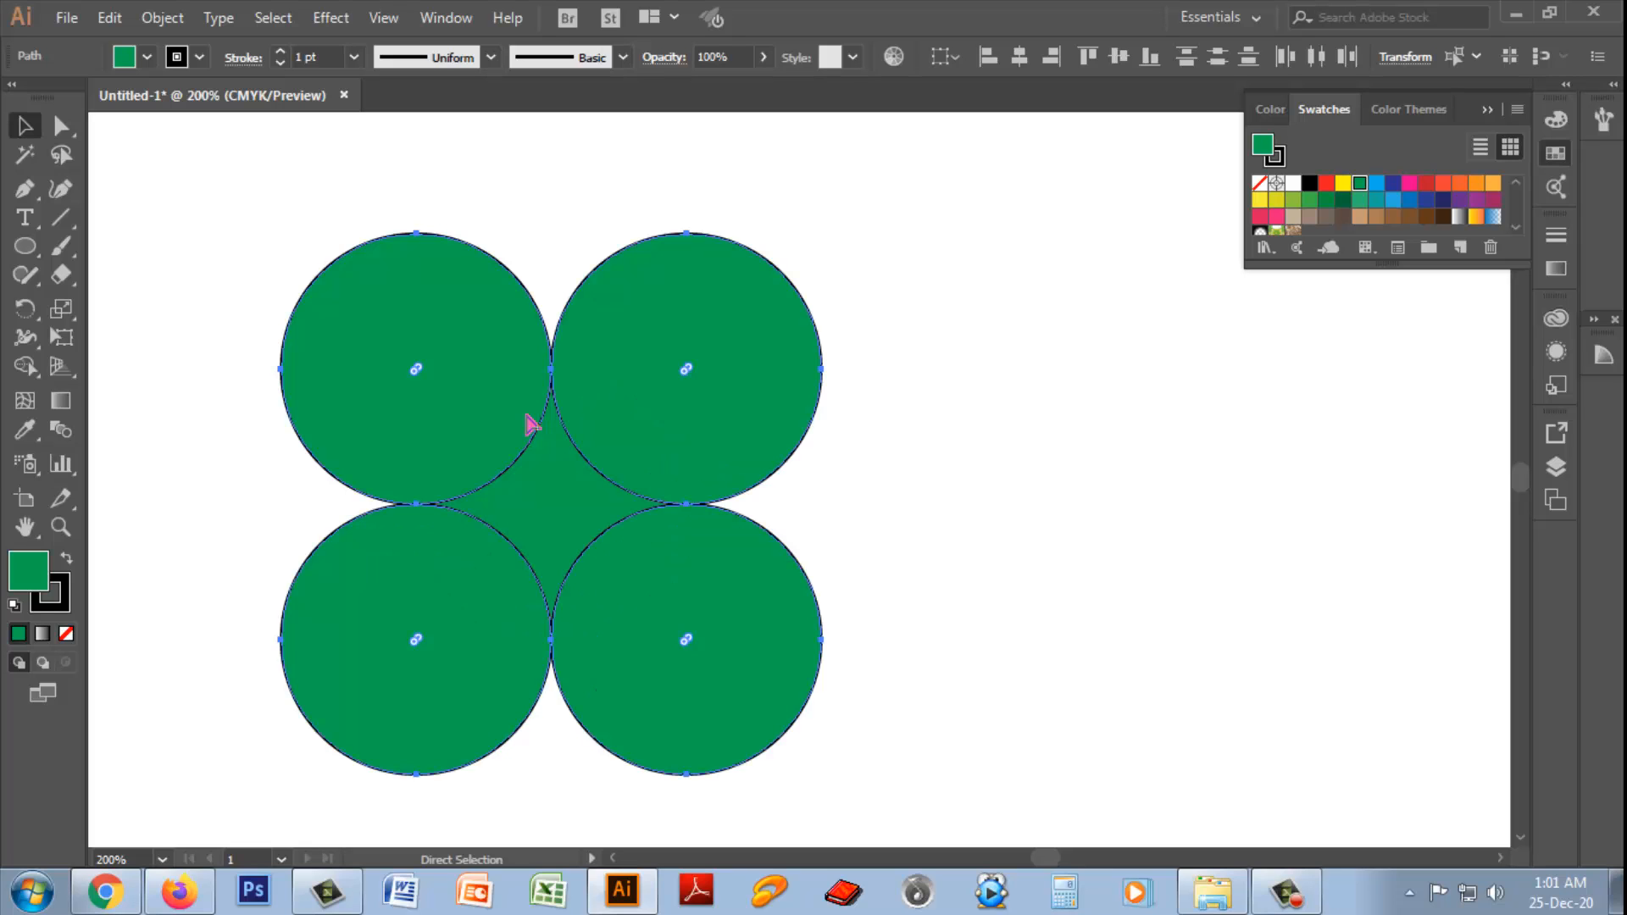
left_click(915, 544)
left_click_drag(241, 241, 705, 668)
left_click(1120, 633)
left_click_drag(248, 212, 843, 734)
left_click(966, 628)
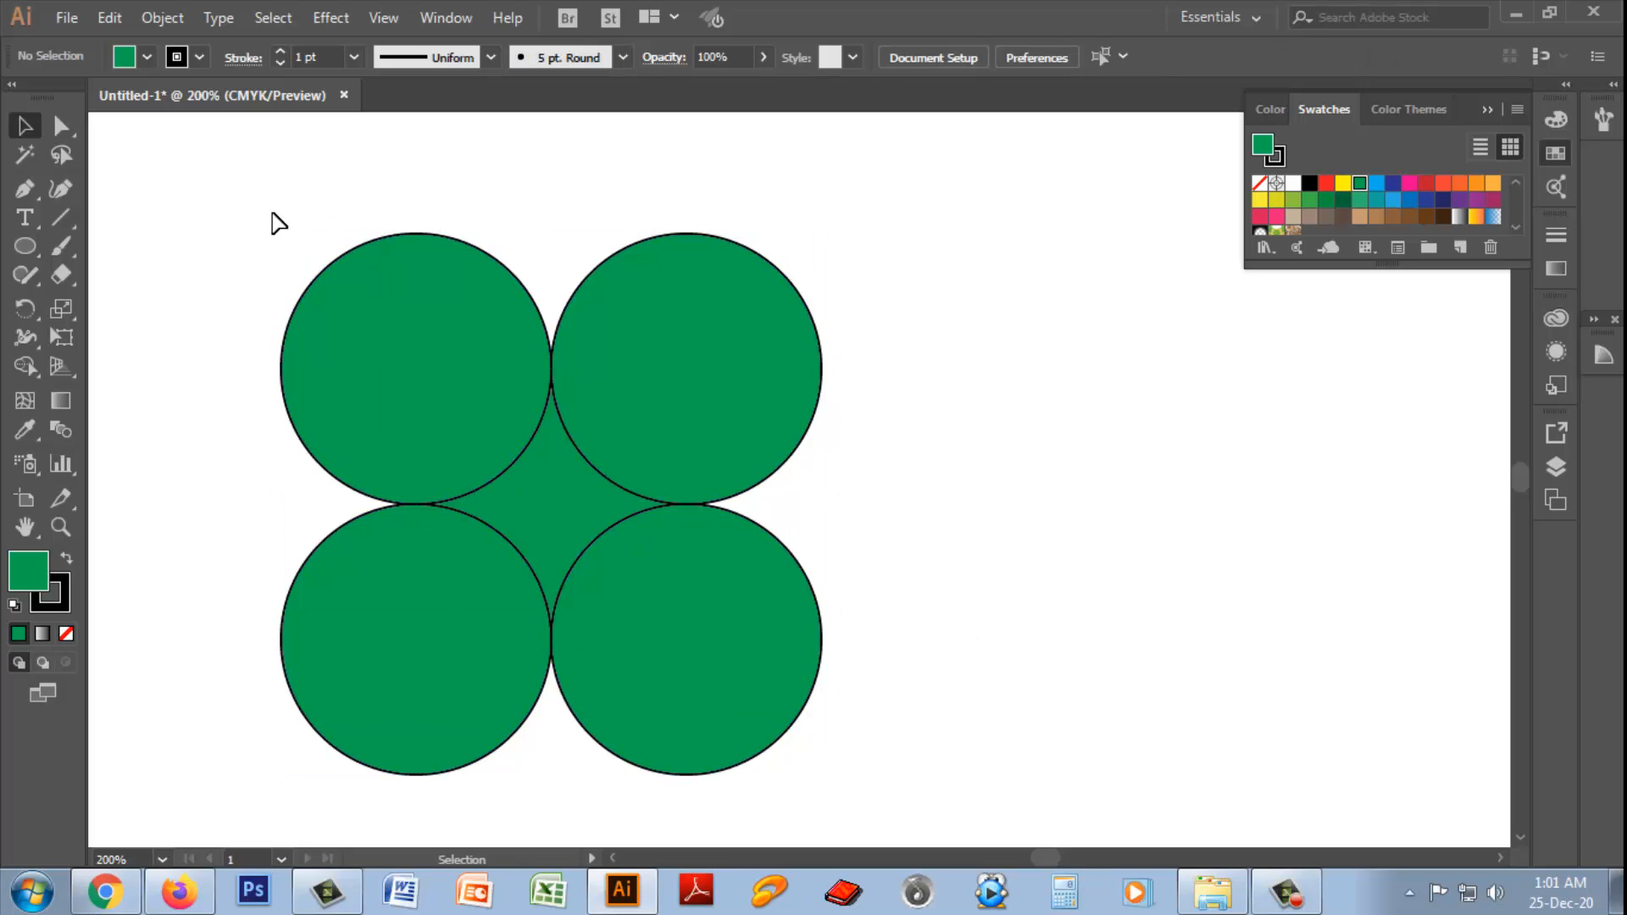
left_click_drag(272, 216, 727, 663)
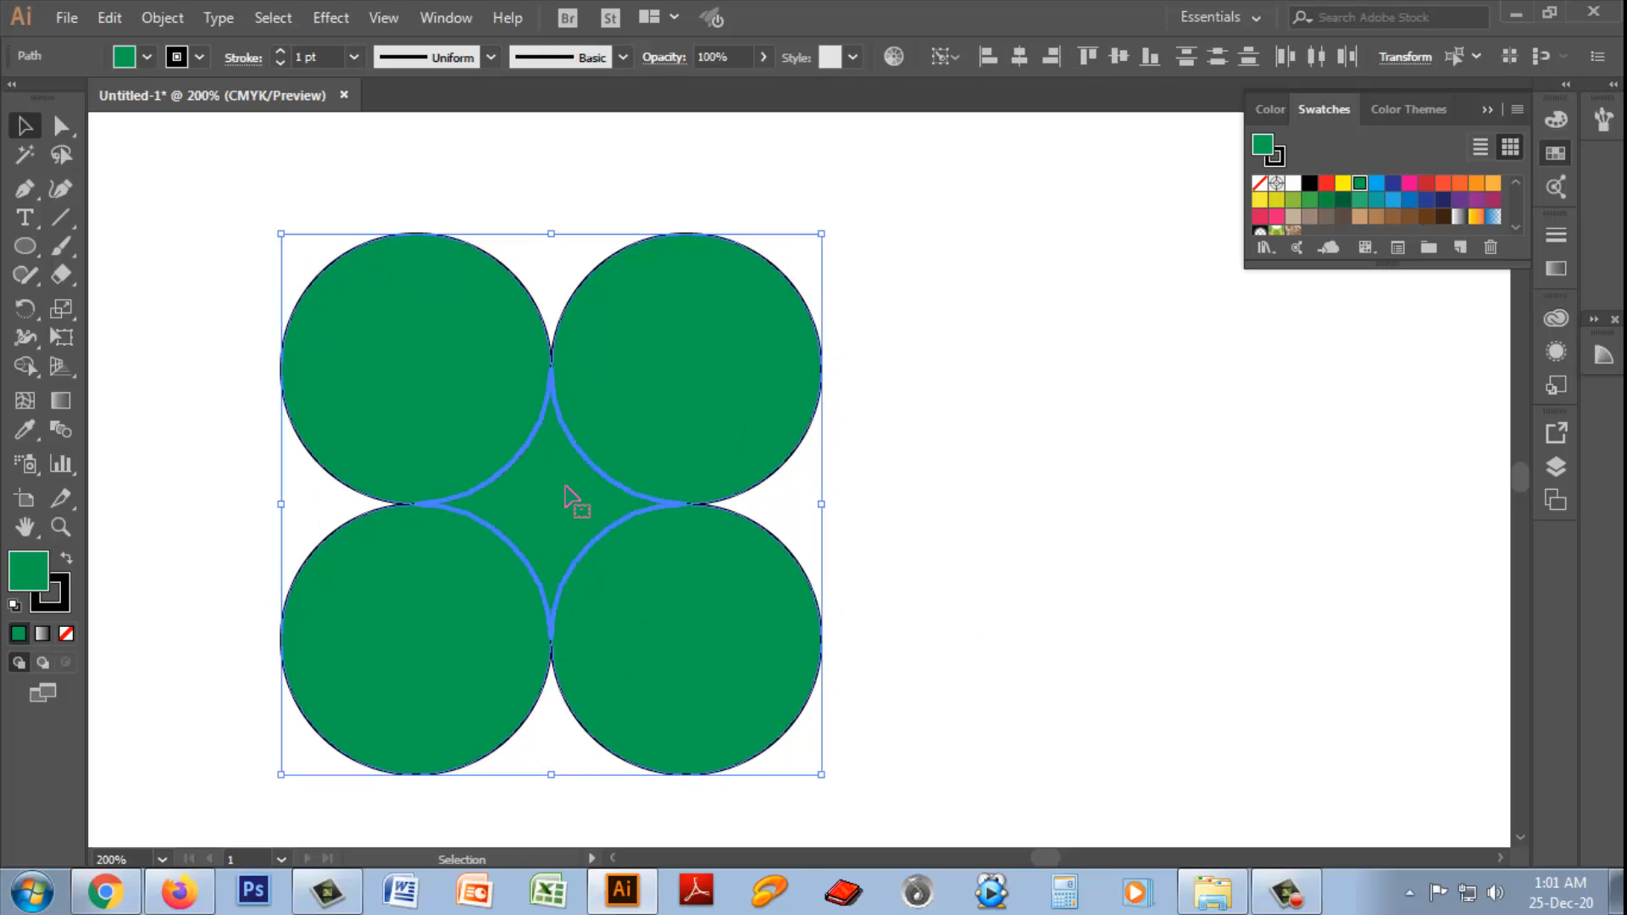
left_click(958, 576)
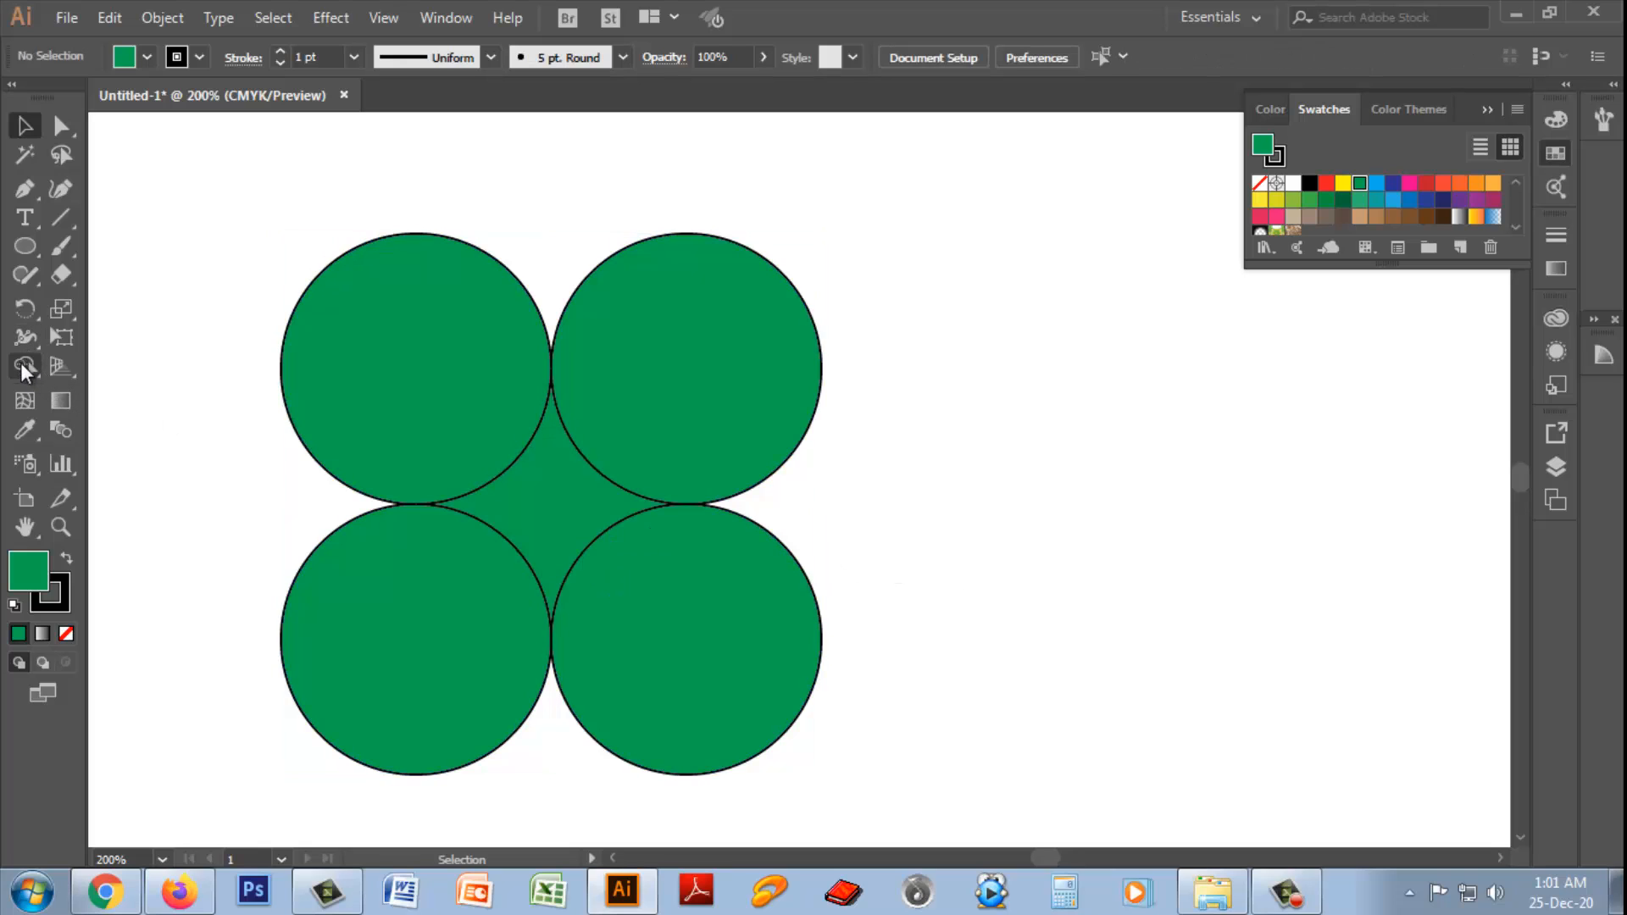
- Select all the shapes and erase the star between the four circles with the Shape Builder tool
left_click(22, 365)
left_click(24, 125)
left_click_drag(143, 184, 713, 699)
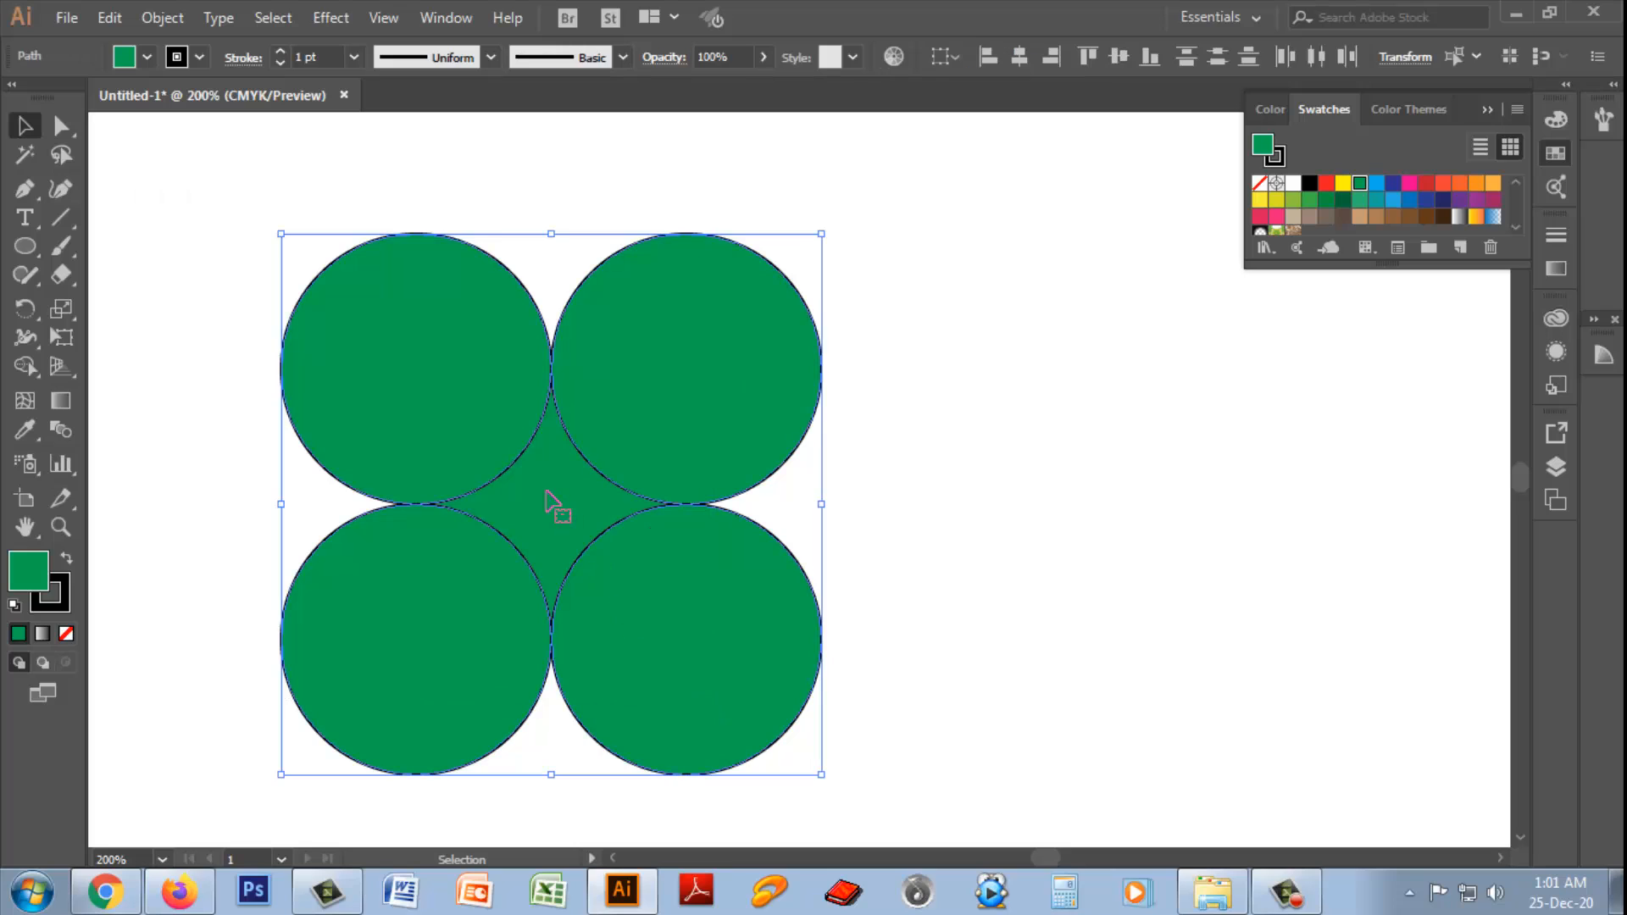
left_click(24, 367)
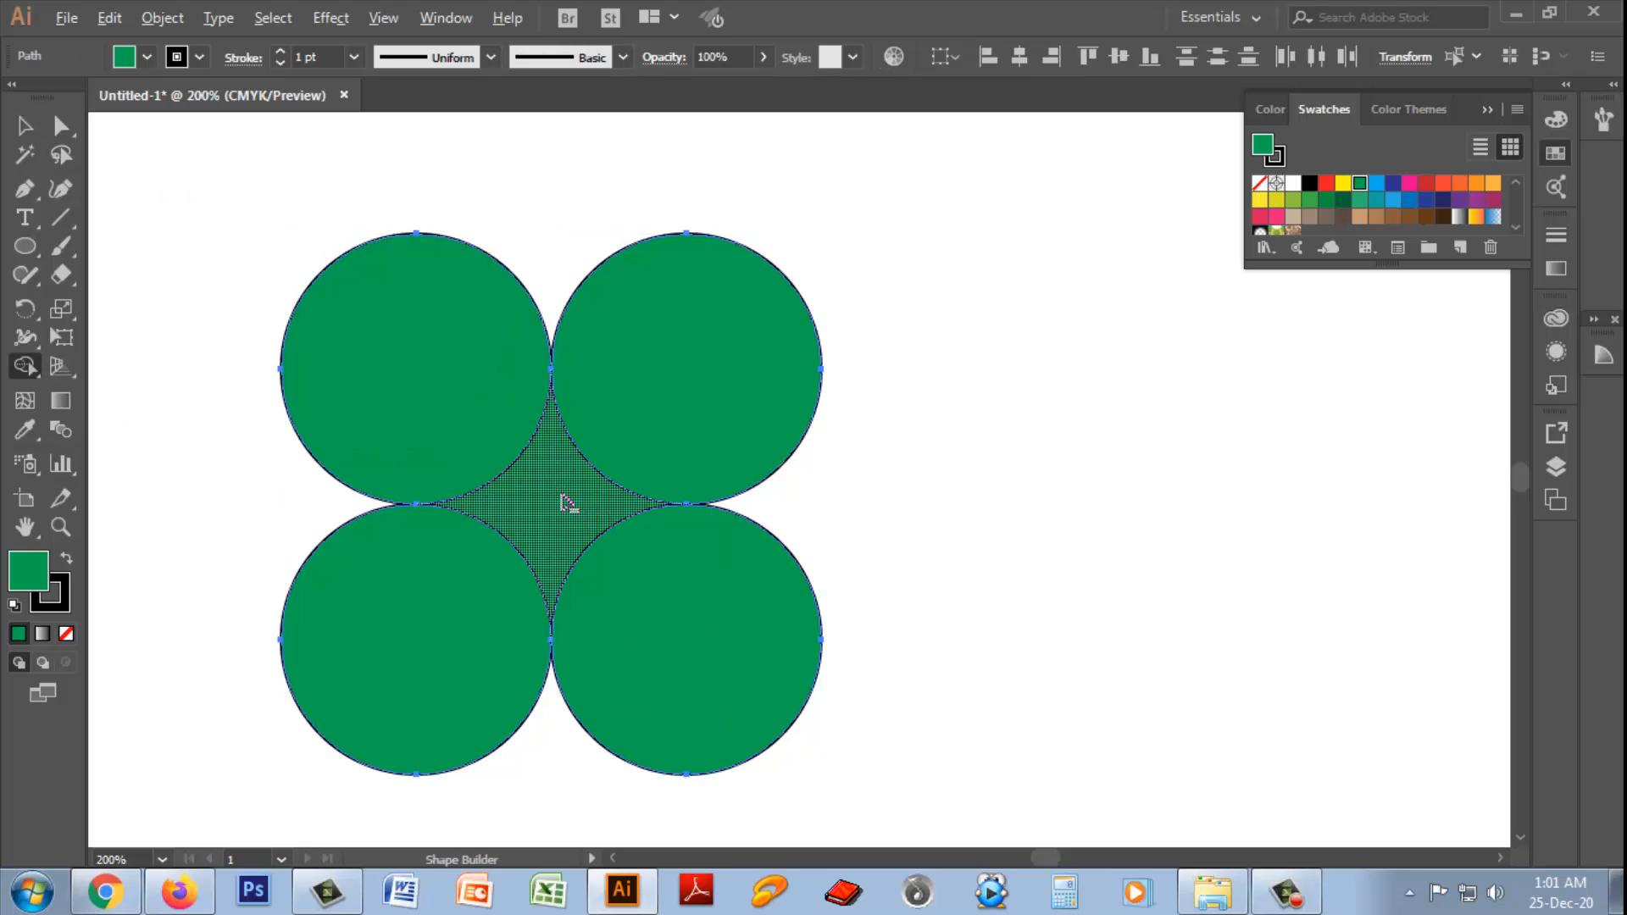
- Select all four circles and reset the Shape Builder tool options to their defaults
key("v")
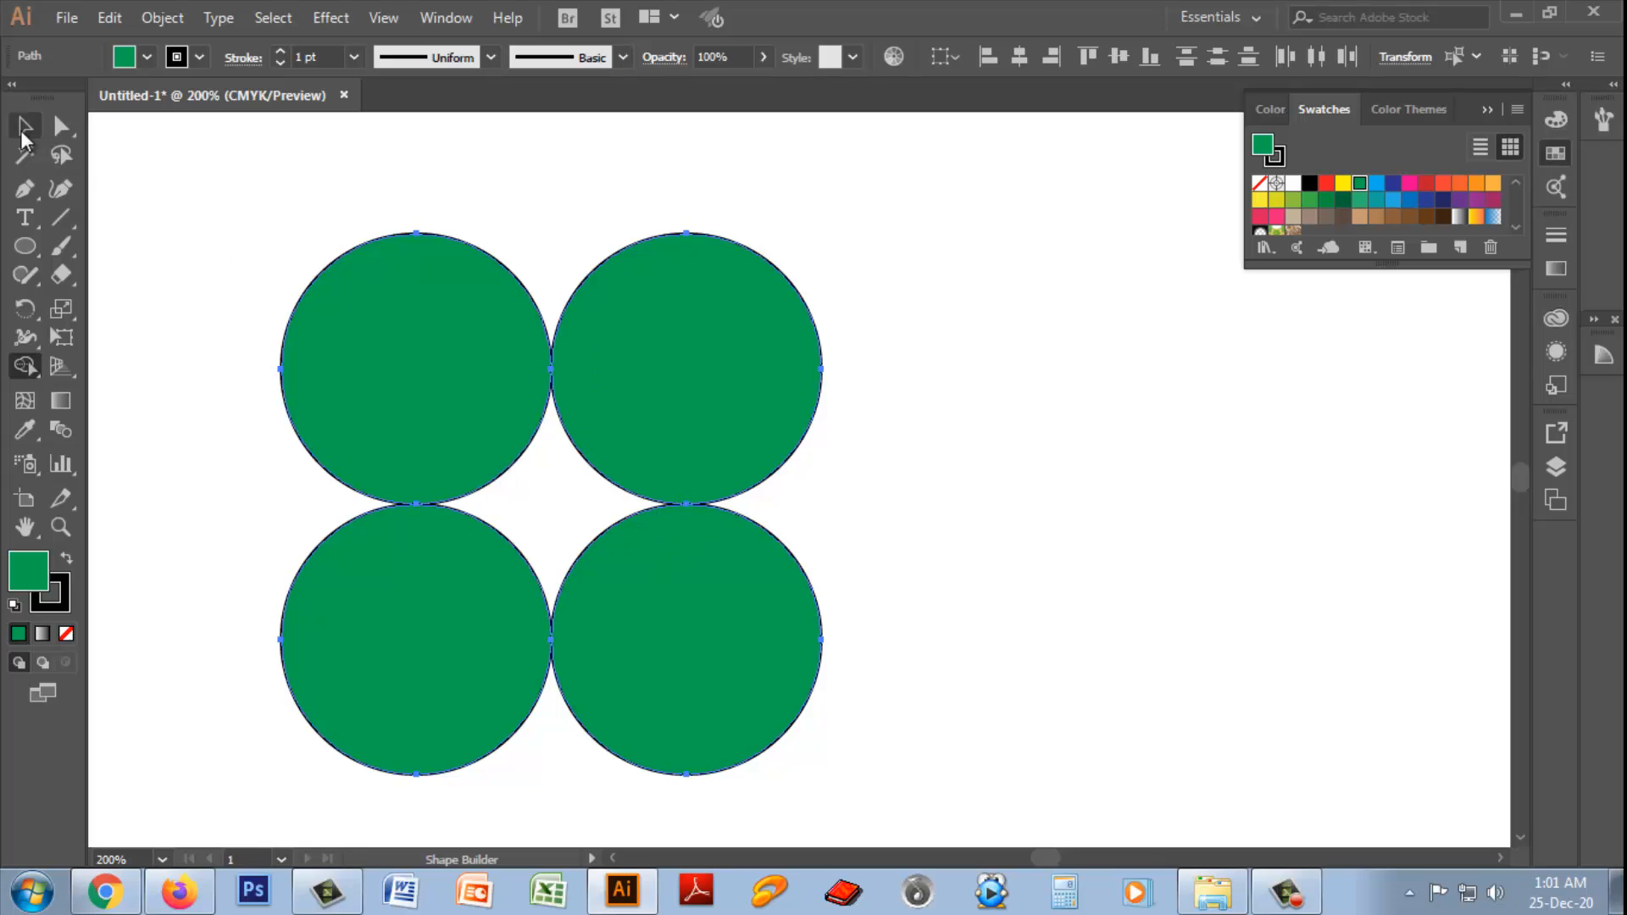
left_click_drag(207, 181, 772, 709)
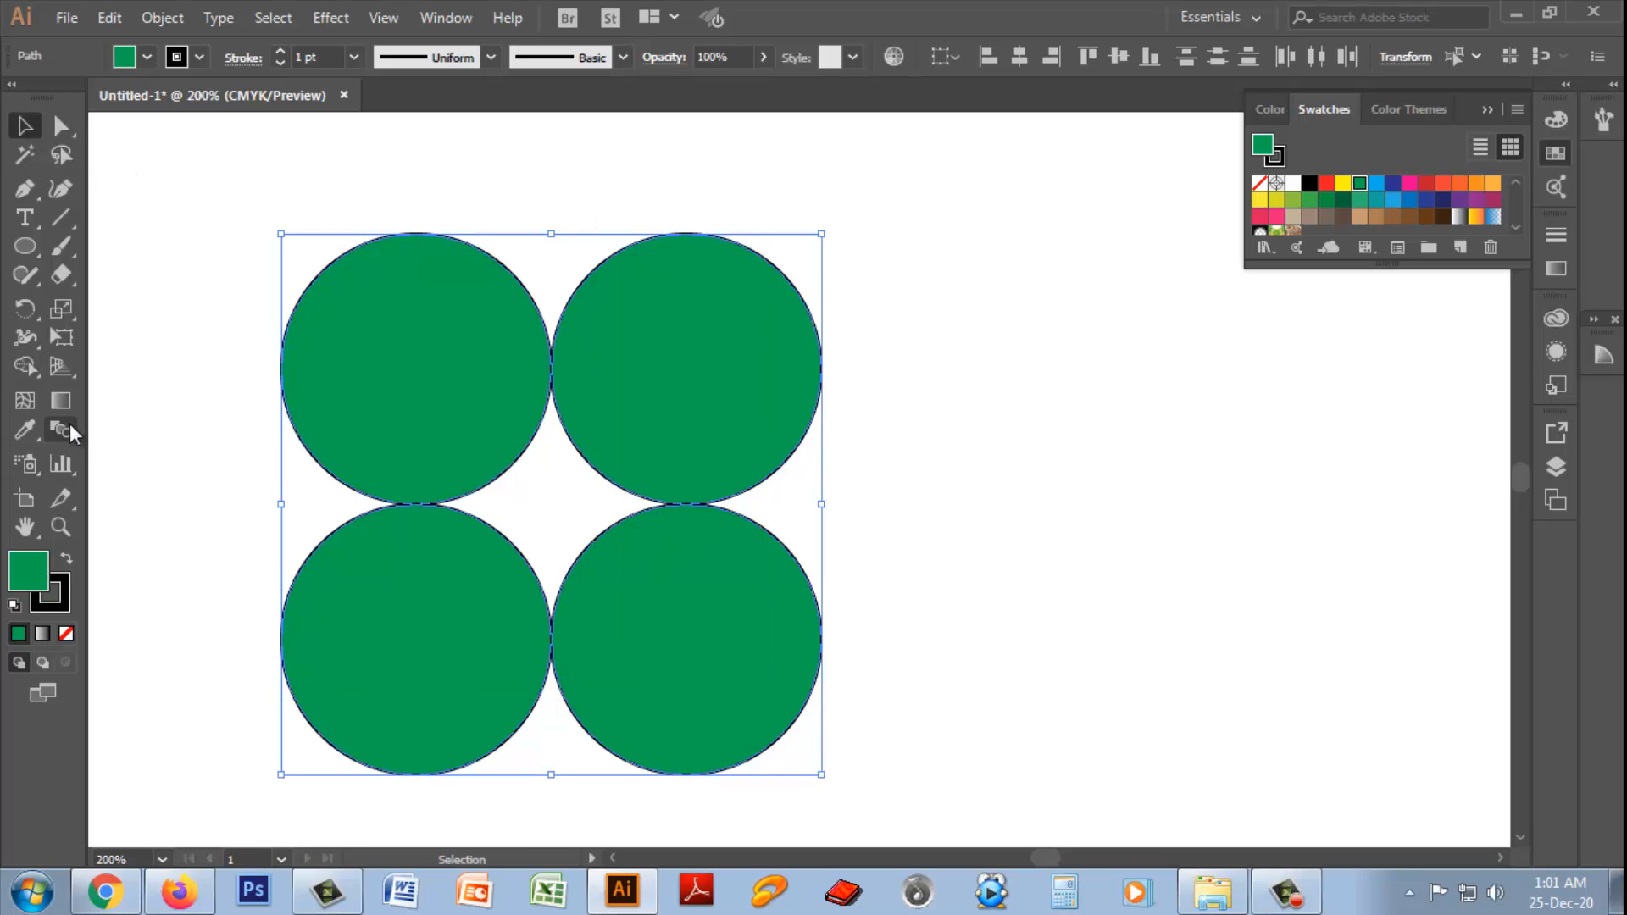
double_click(28, 369)
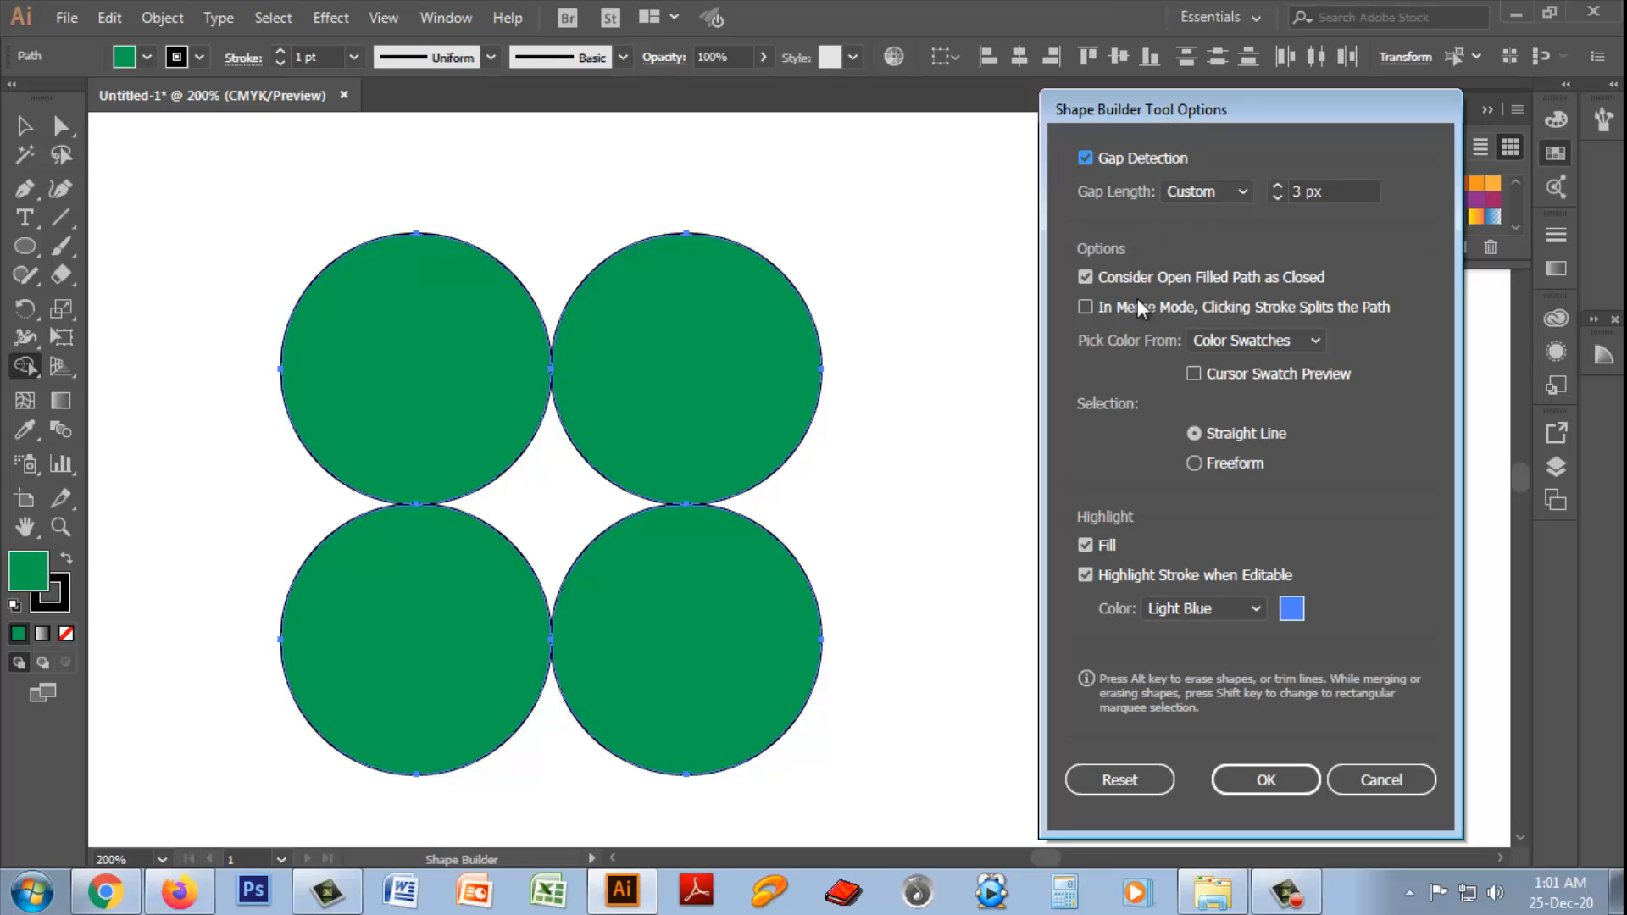
left_click(1121, 780)
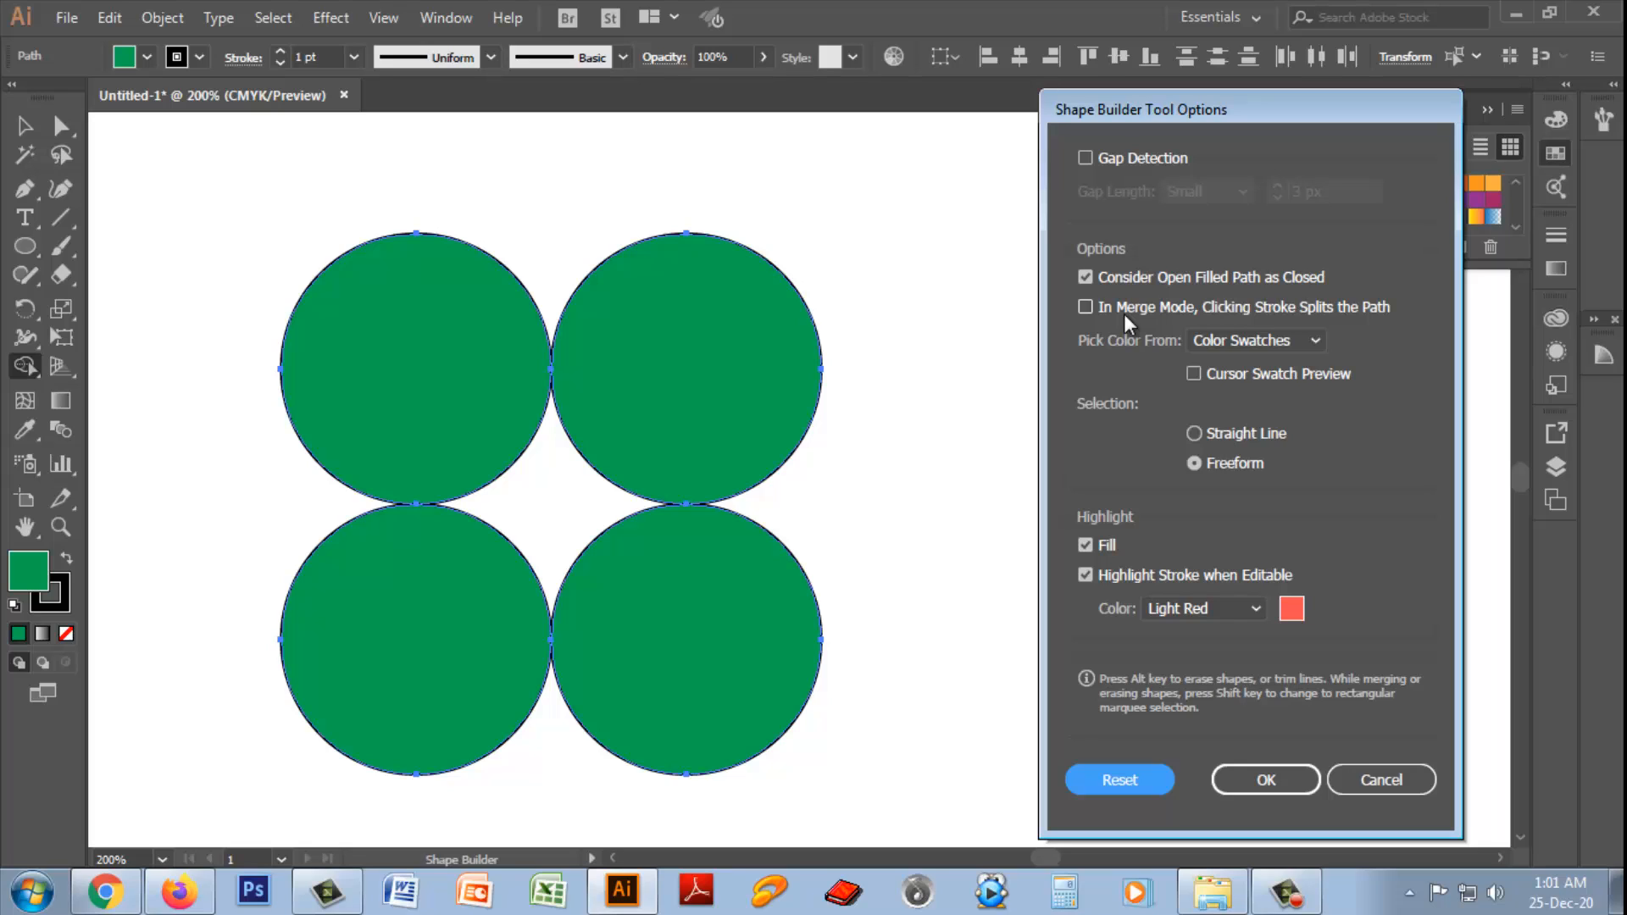
- Turn on Gap Detection for the Shape Builder tool, try the Custom gap length, and apply Small instead
left_click(1084, 158)
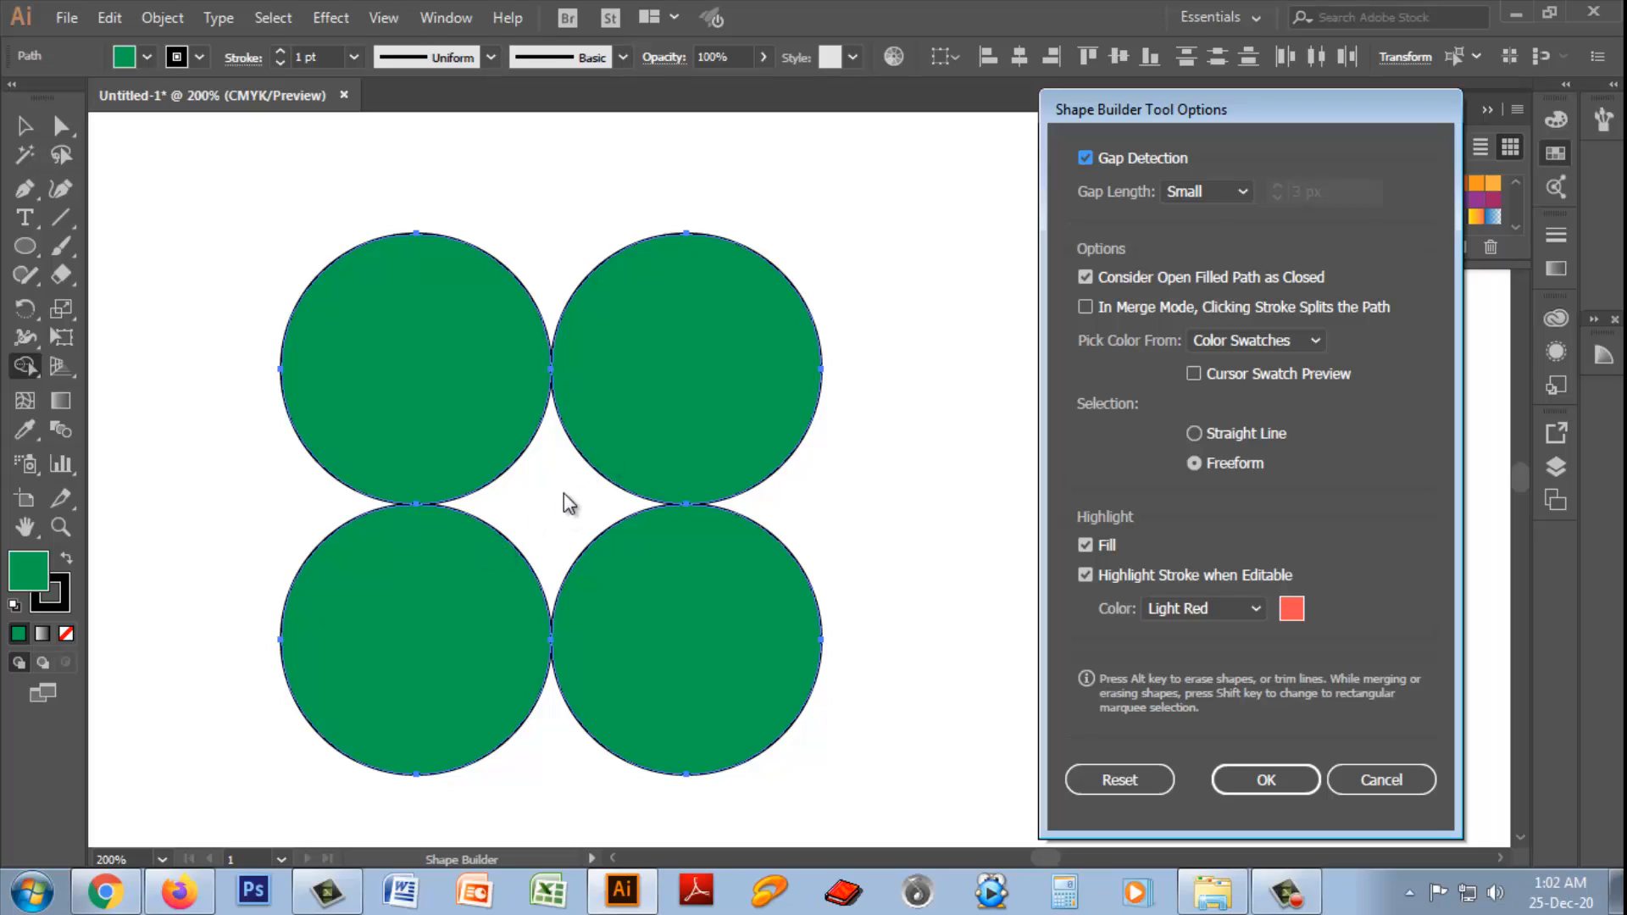
left_click(1196, 191)
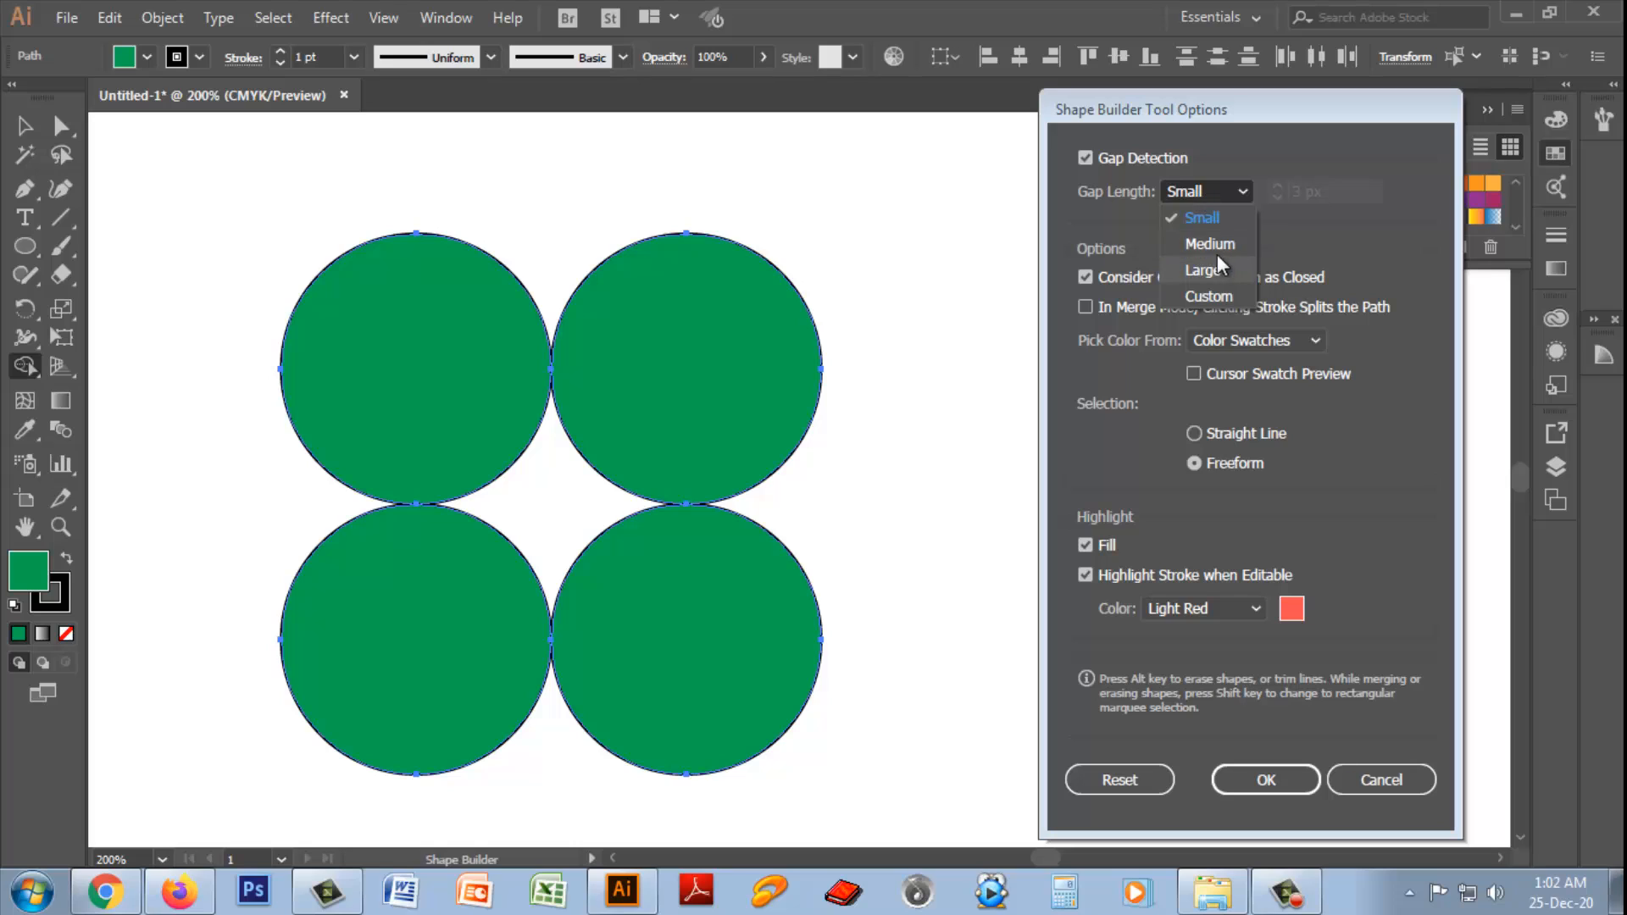
left_click(1206, 294)
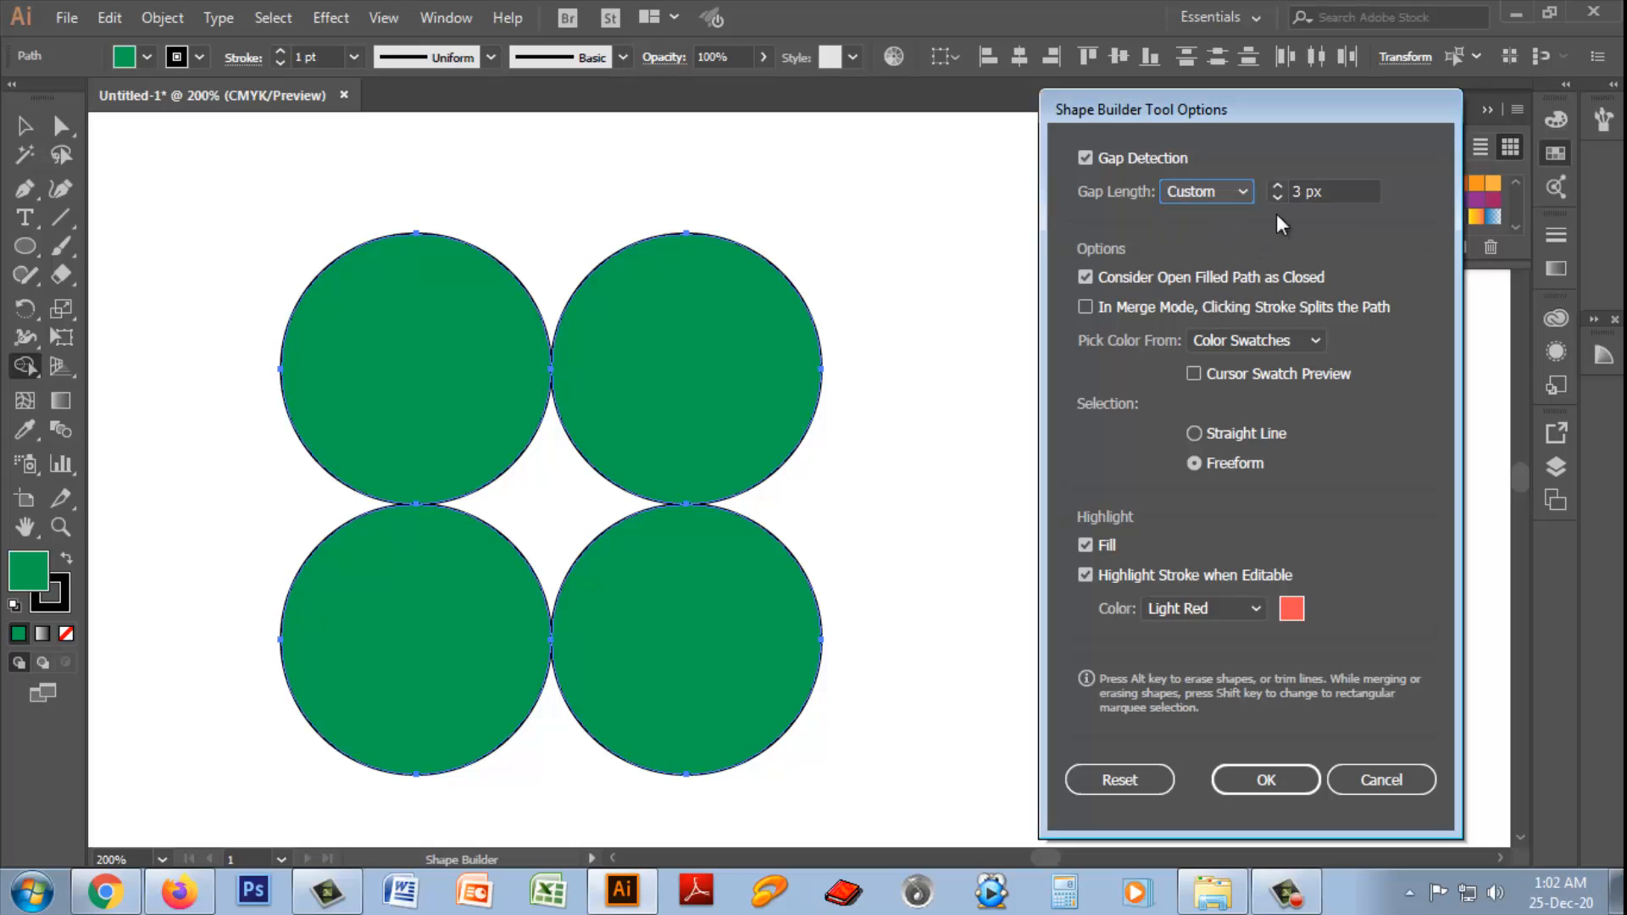
left_click(1188, 195)
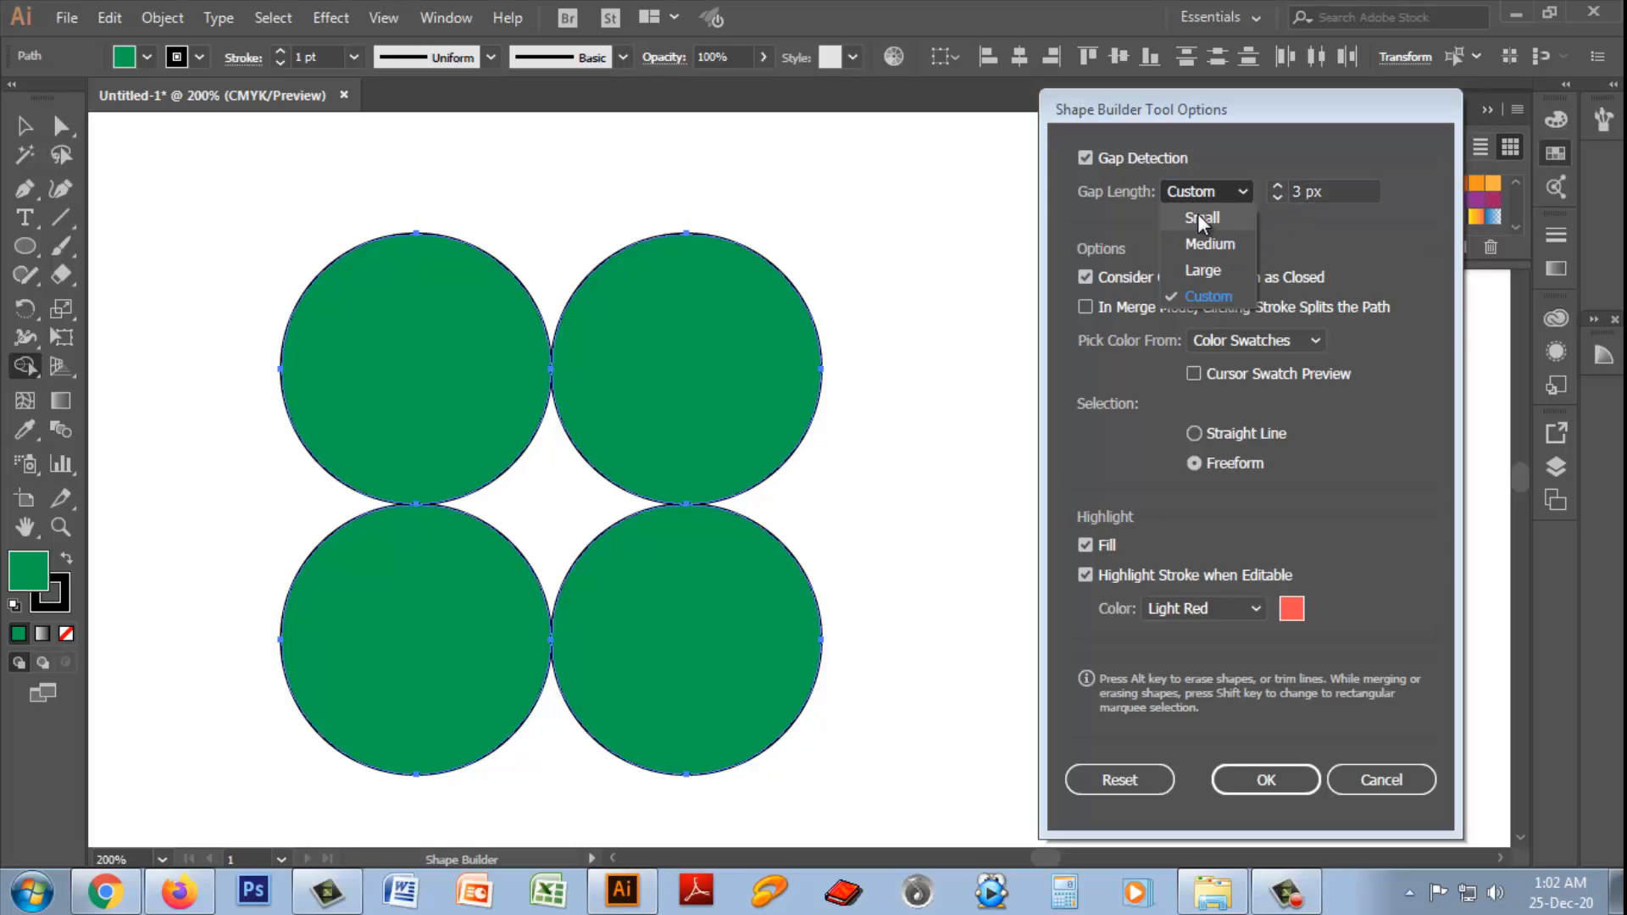
left_click(1200, 212)
left_click(1263, 778)
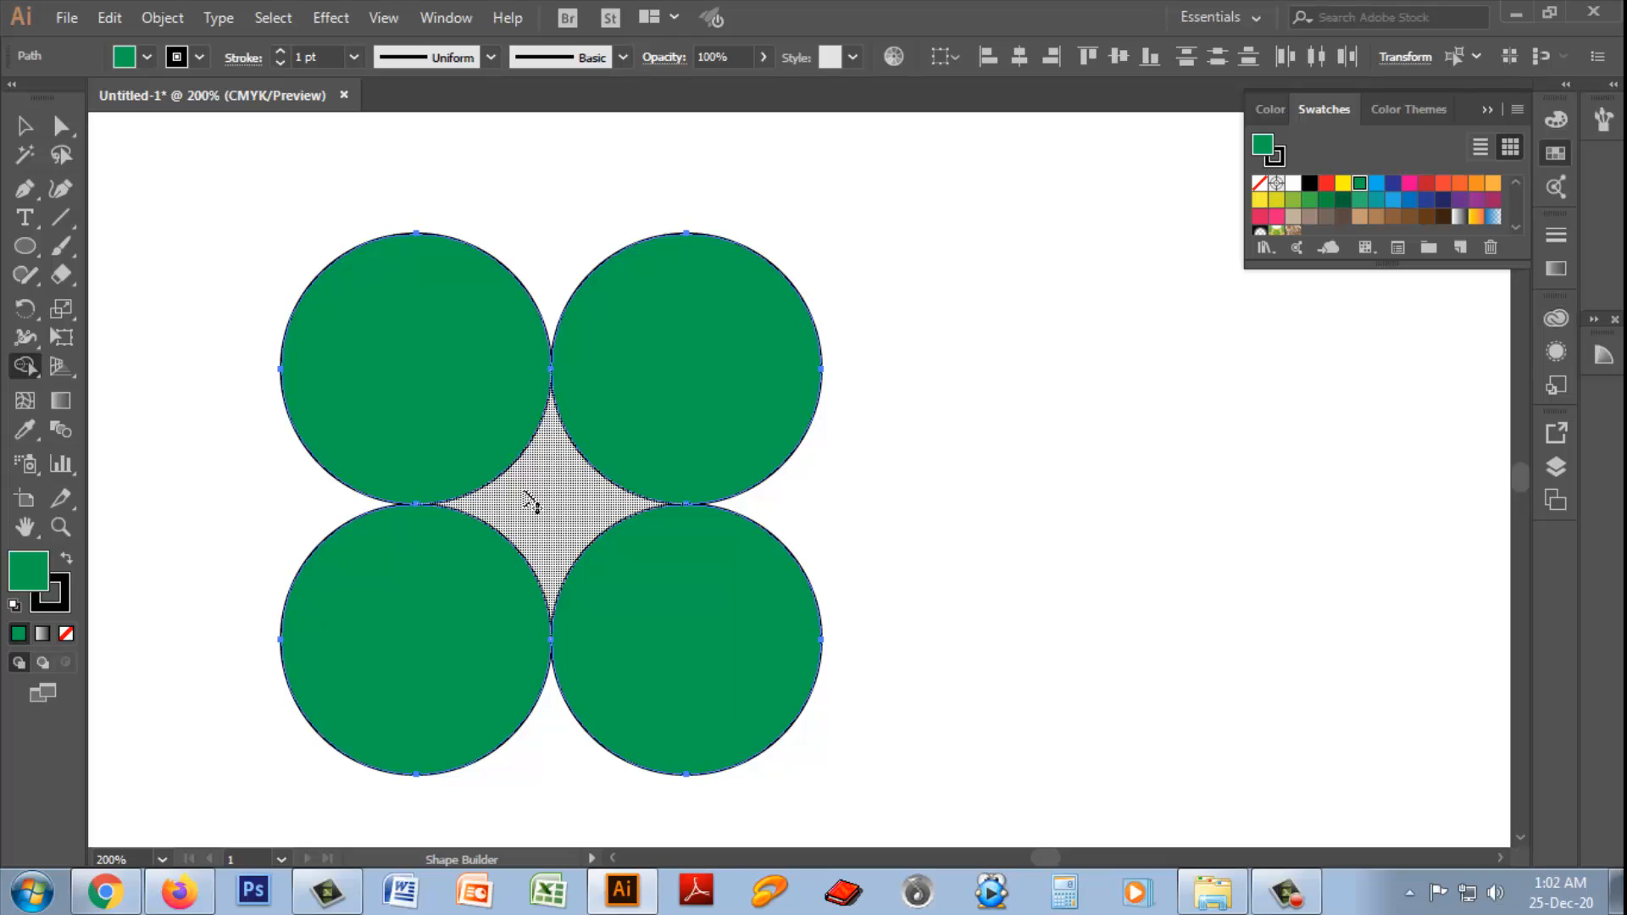
- Fill the star-shaped gap between the four circles with green using the Shape Builder tool
left_click(540, 495)
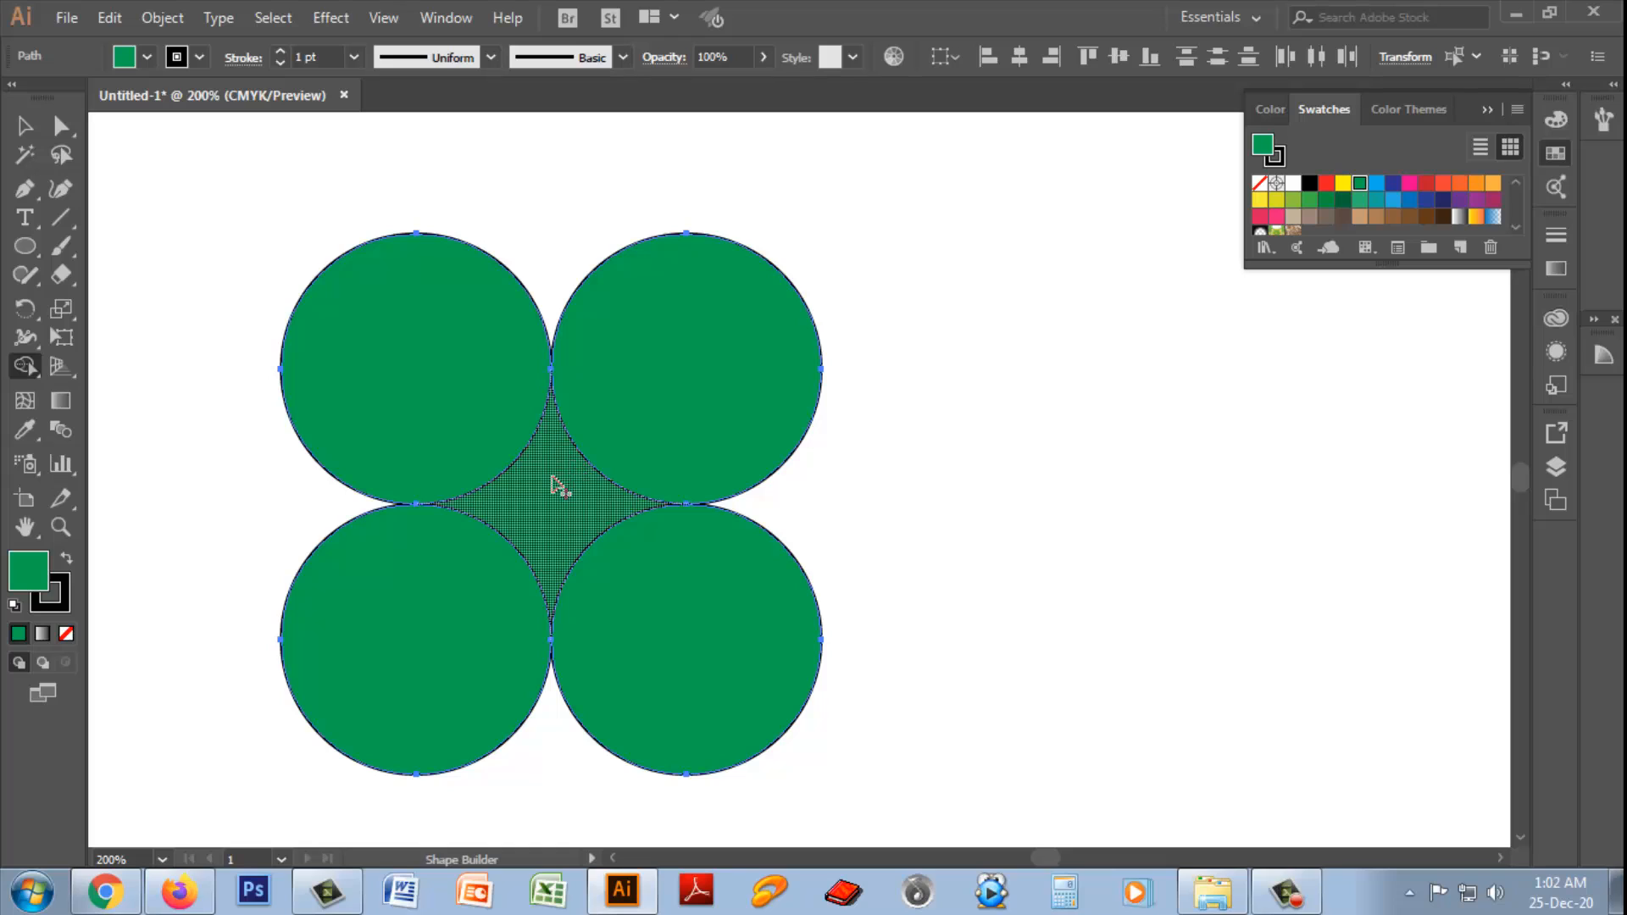
left_click(511, 537)
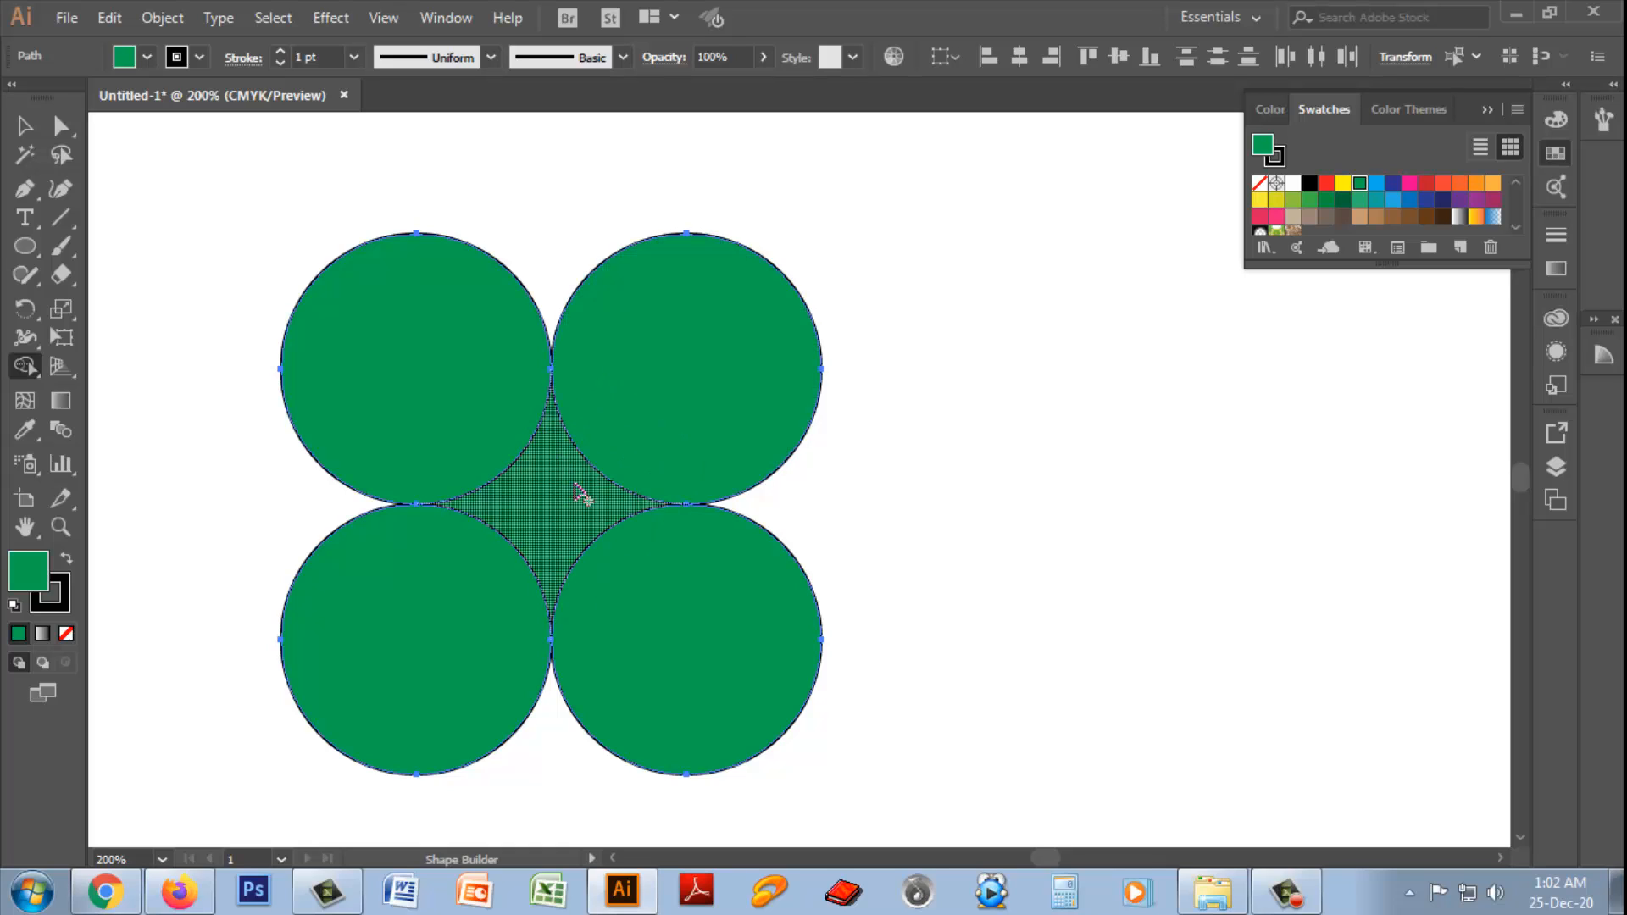
- Review the gap length choices, switch the Shape Builder's Pick Color From option to Artwork, and return it to Color Swatches
double_click(32, 369)
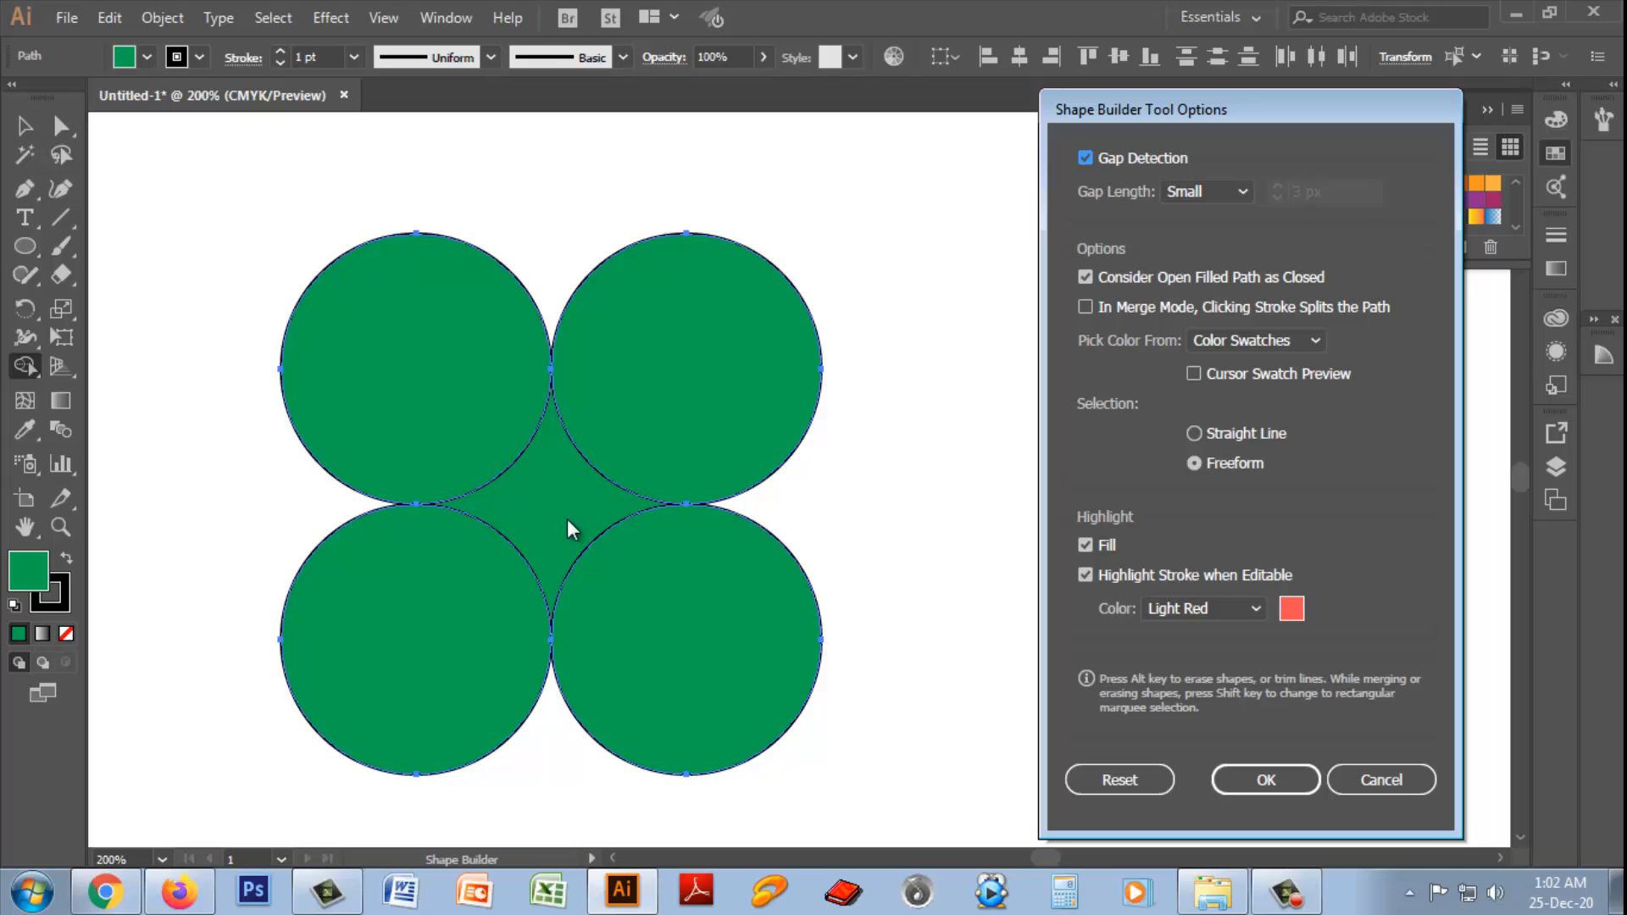
left_click(1203, 191)
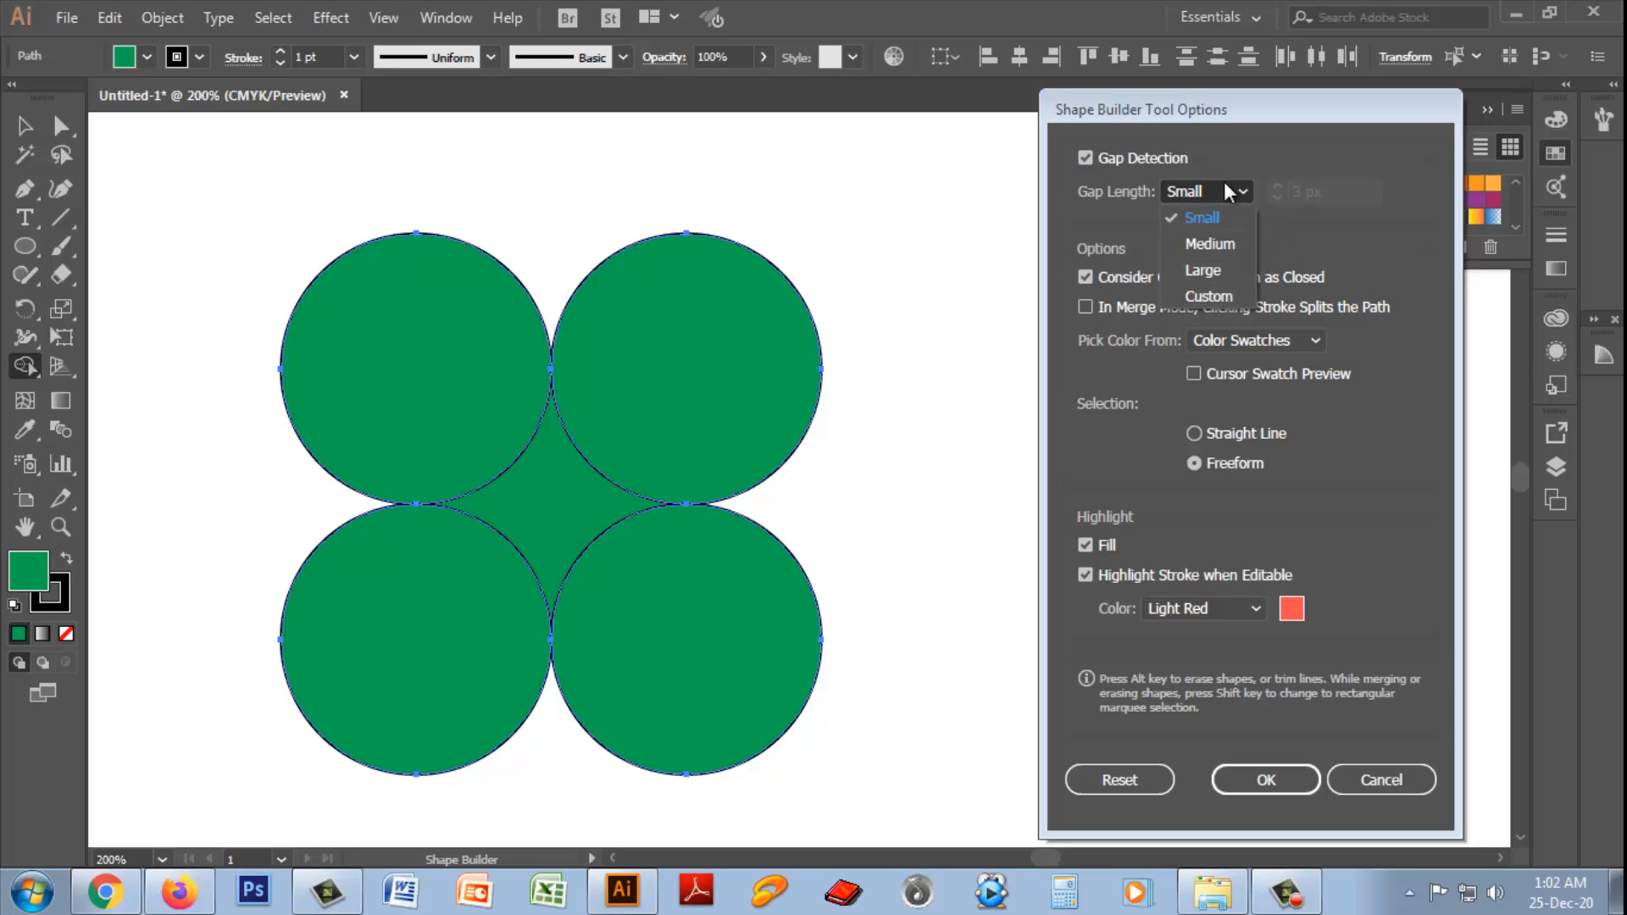
left_click(1334, 191)
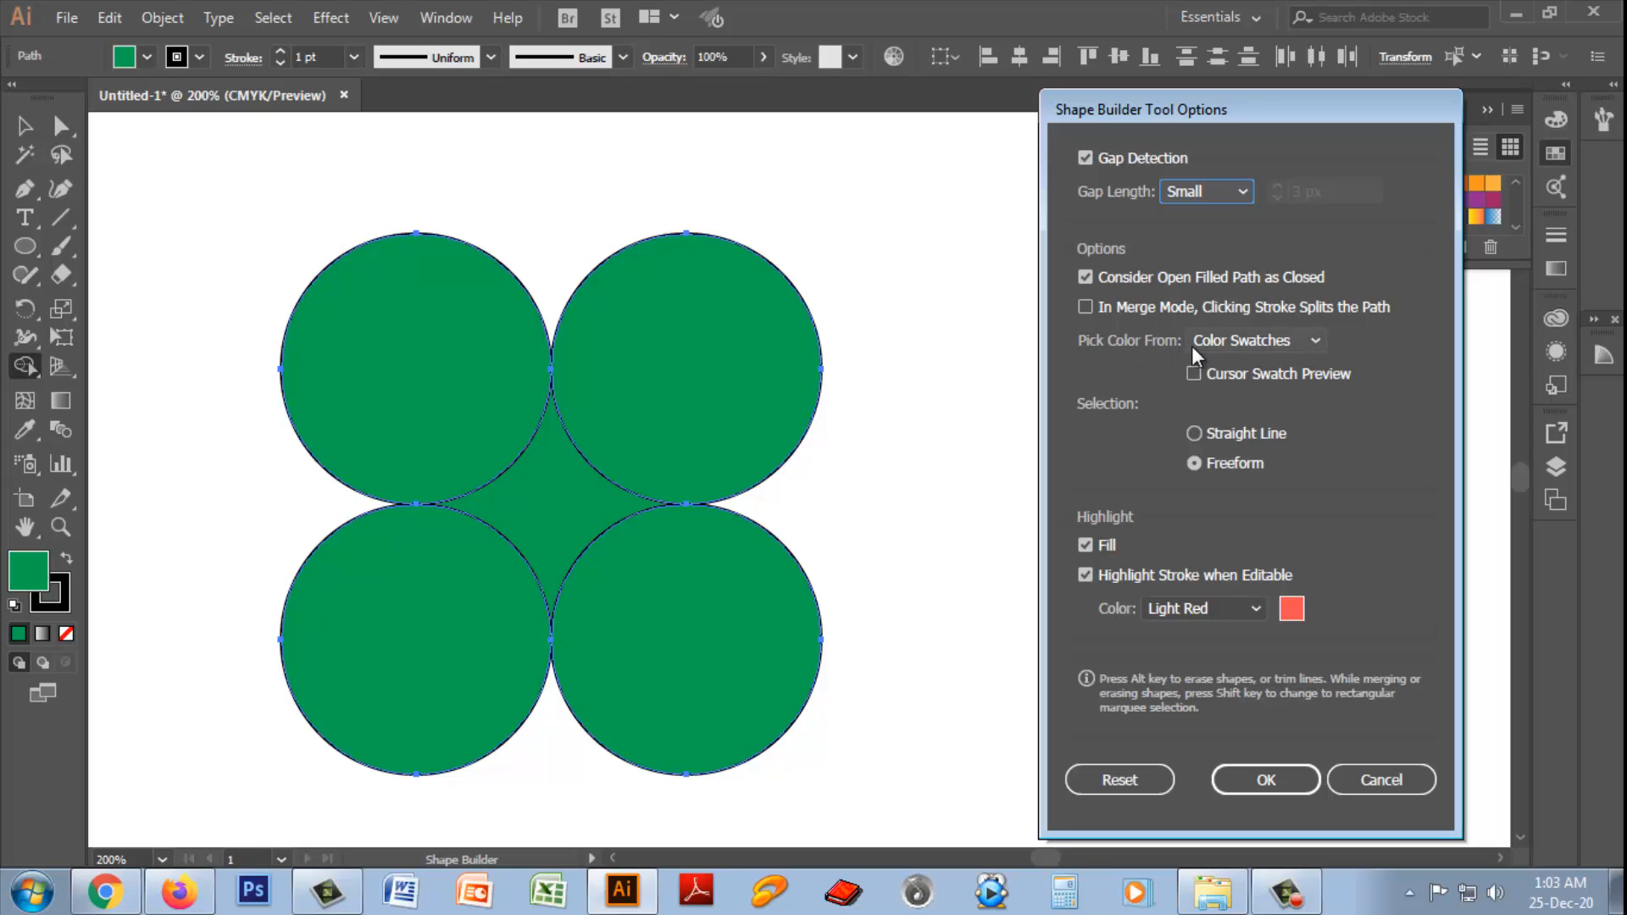
left_click(1248, 342)
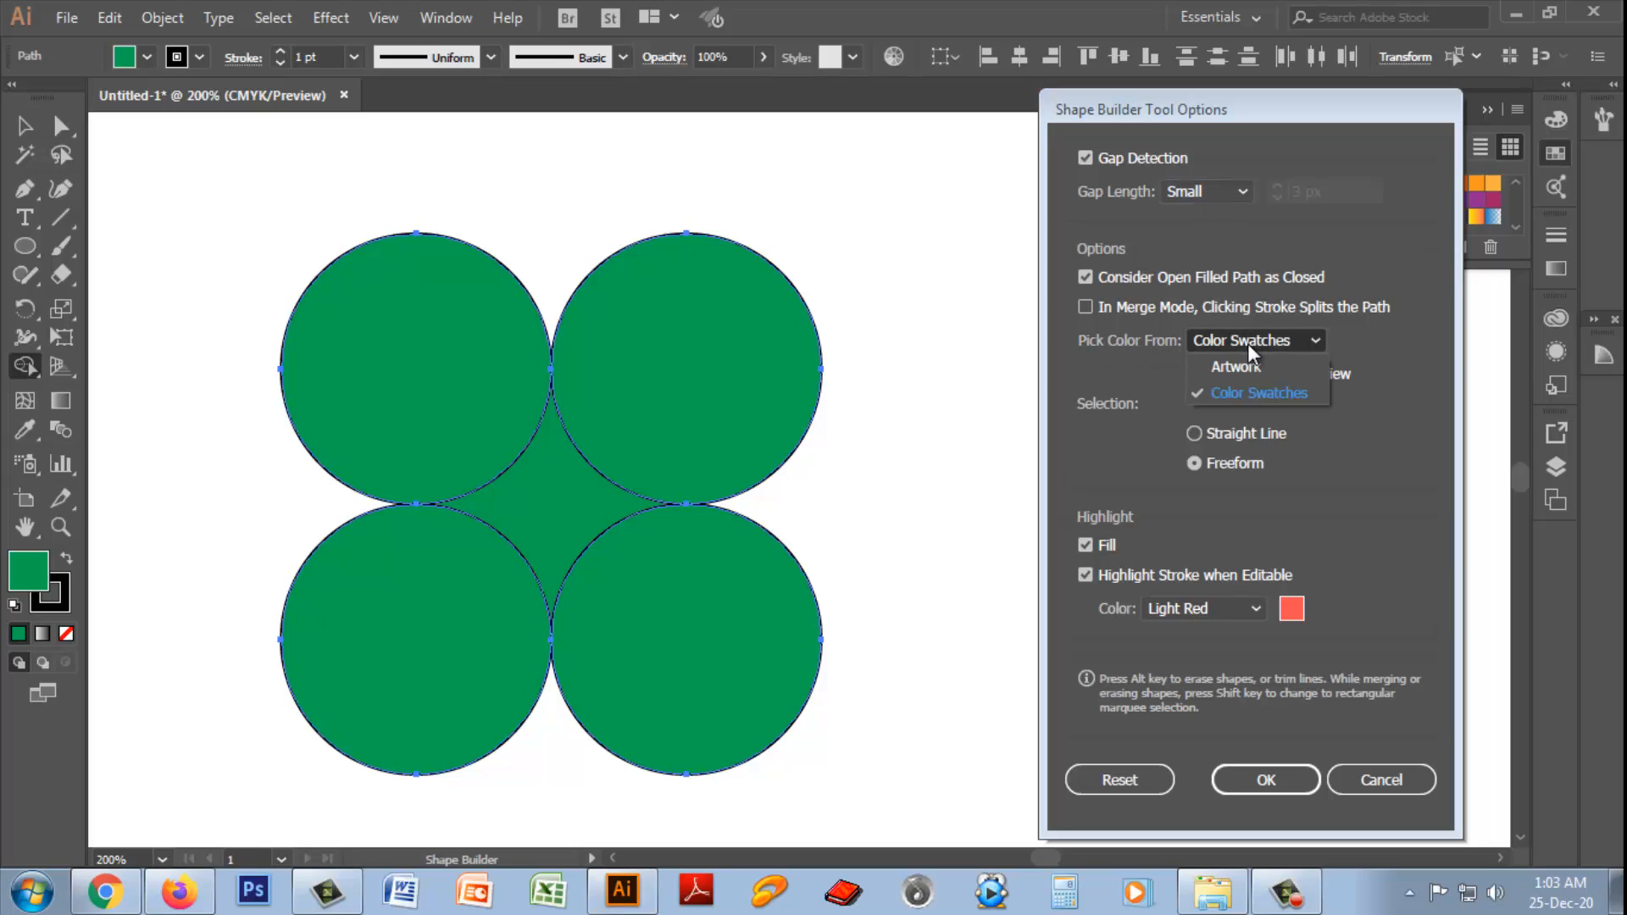
left_click(1235, 364)
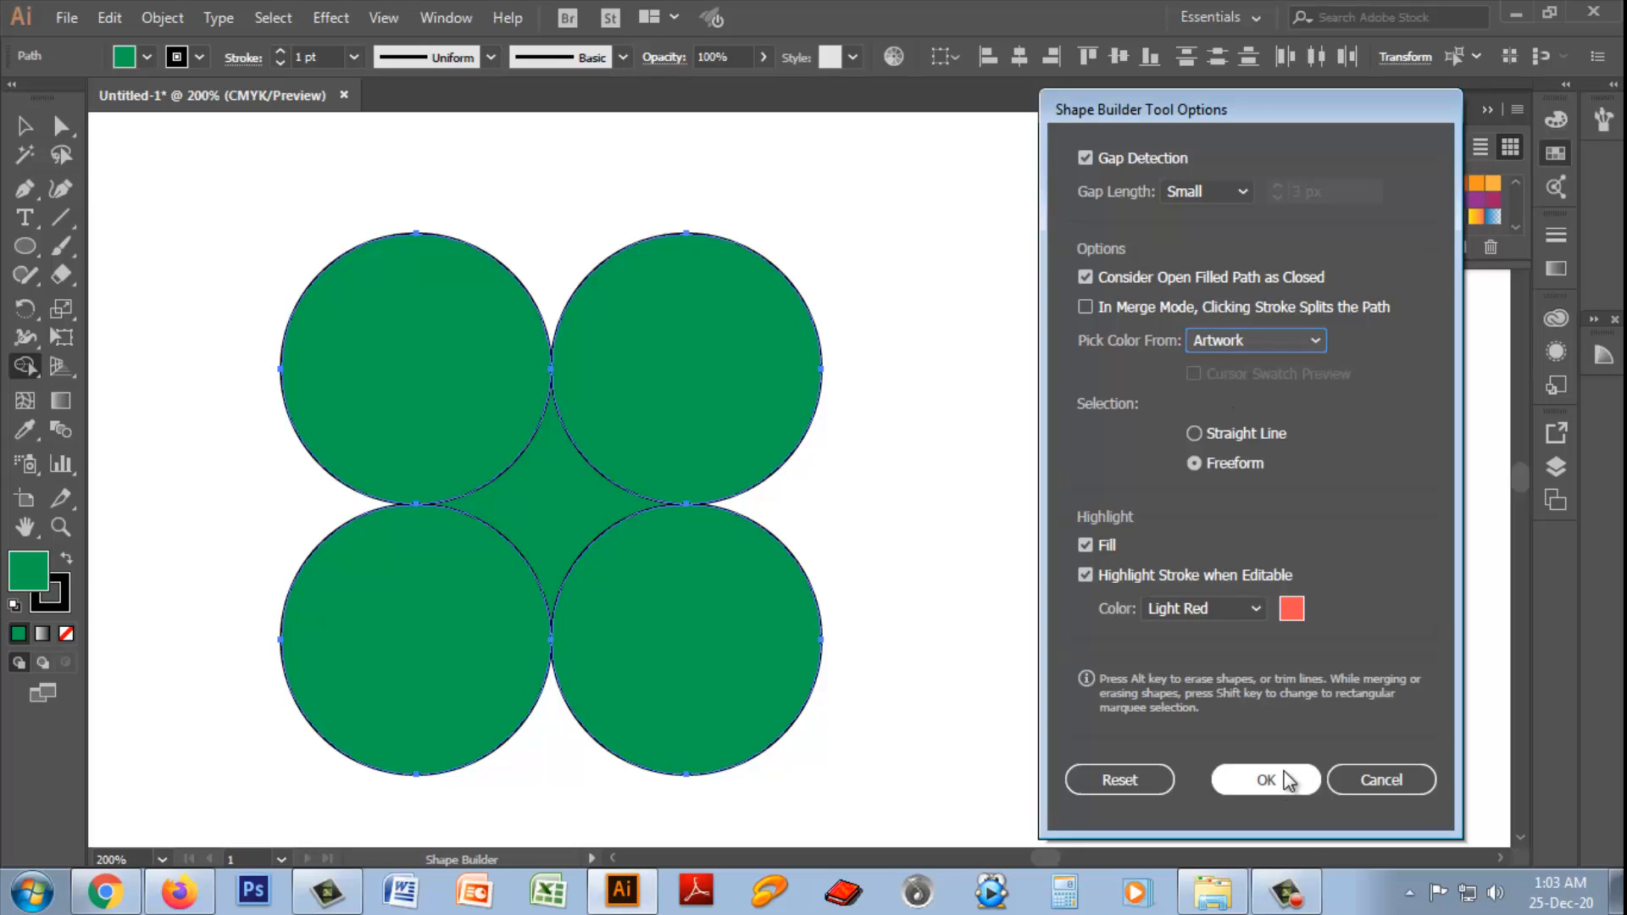
left_click(1247, 341)
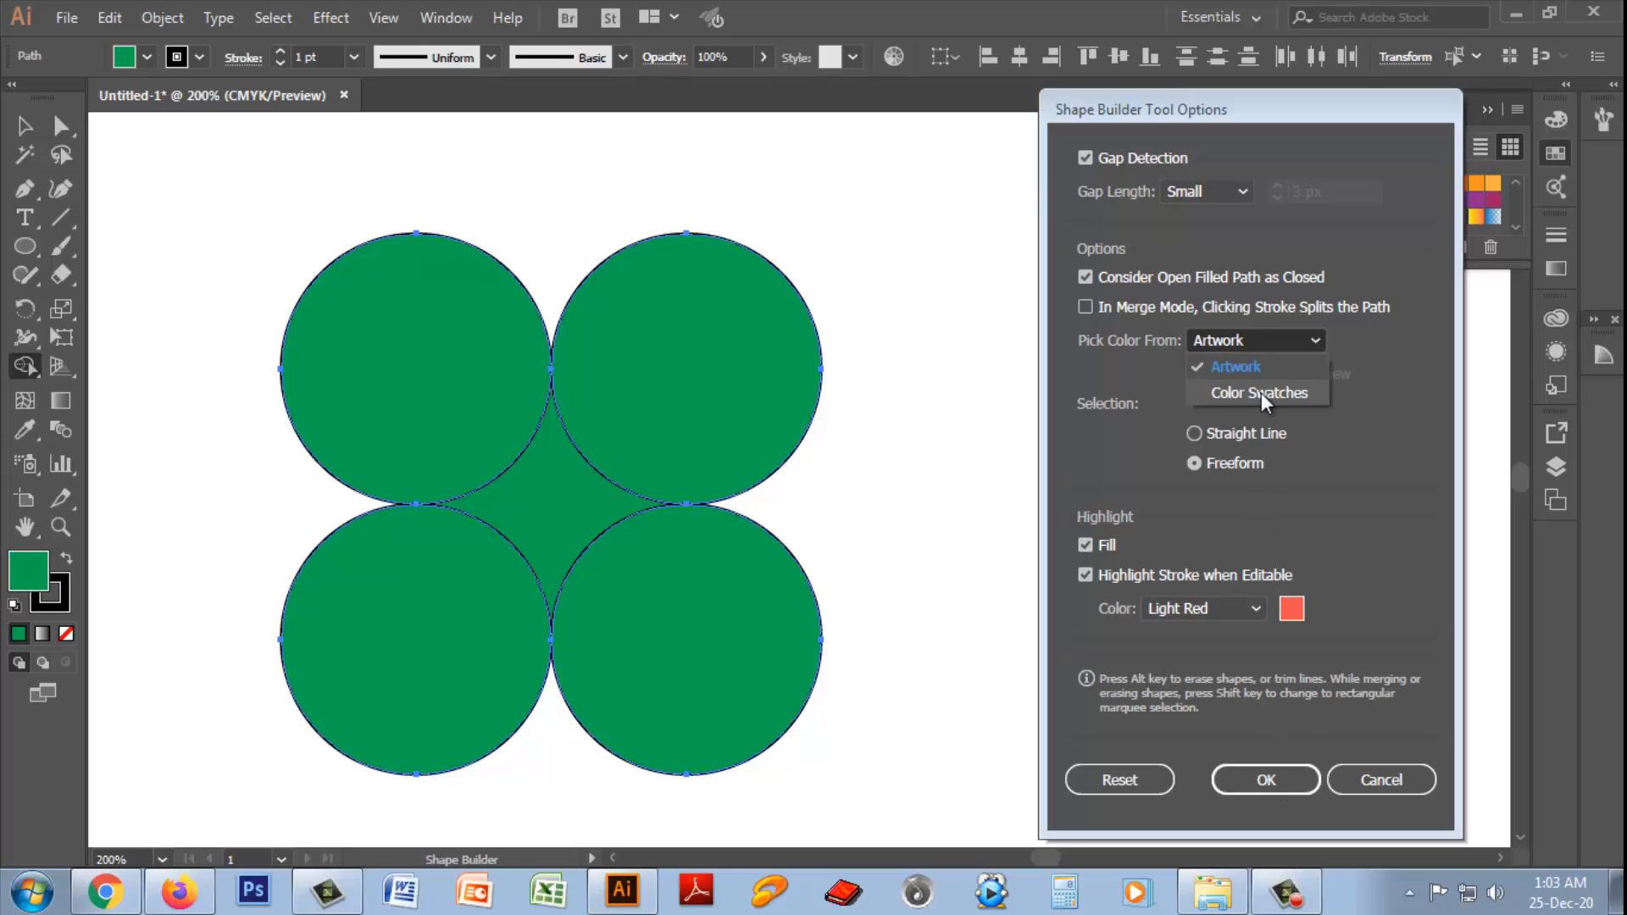
left_click(1261, 393)
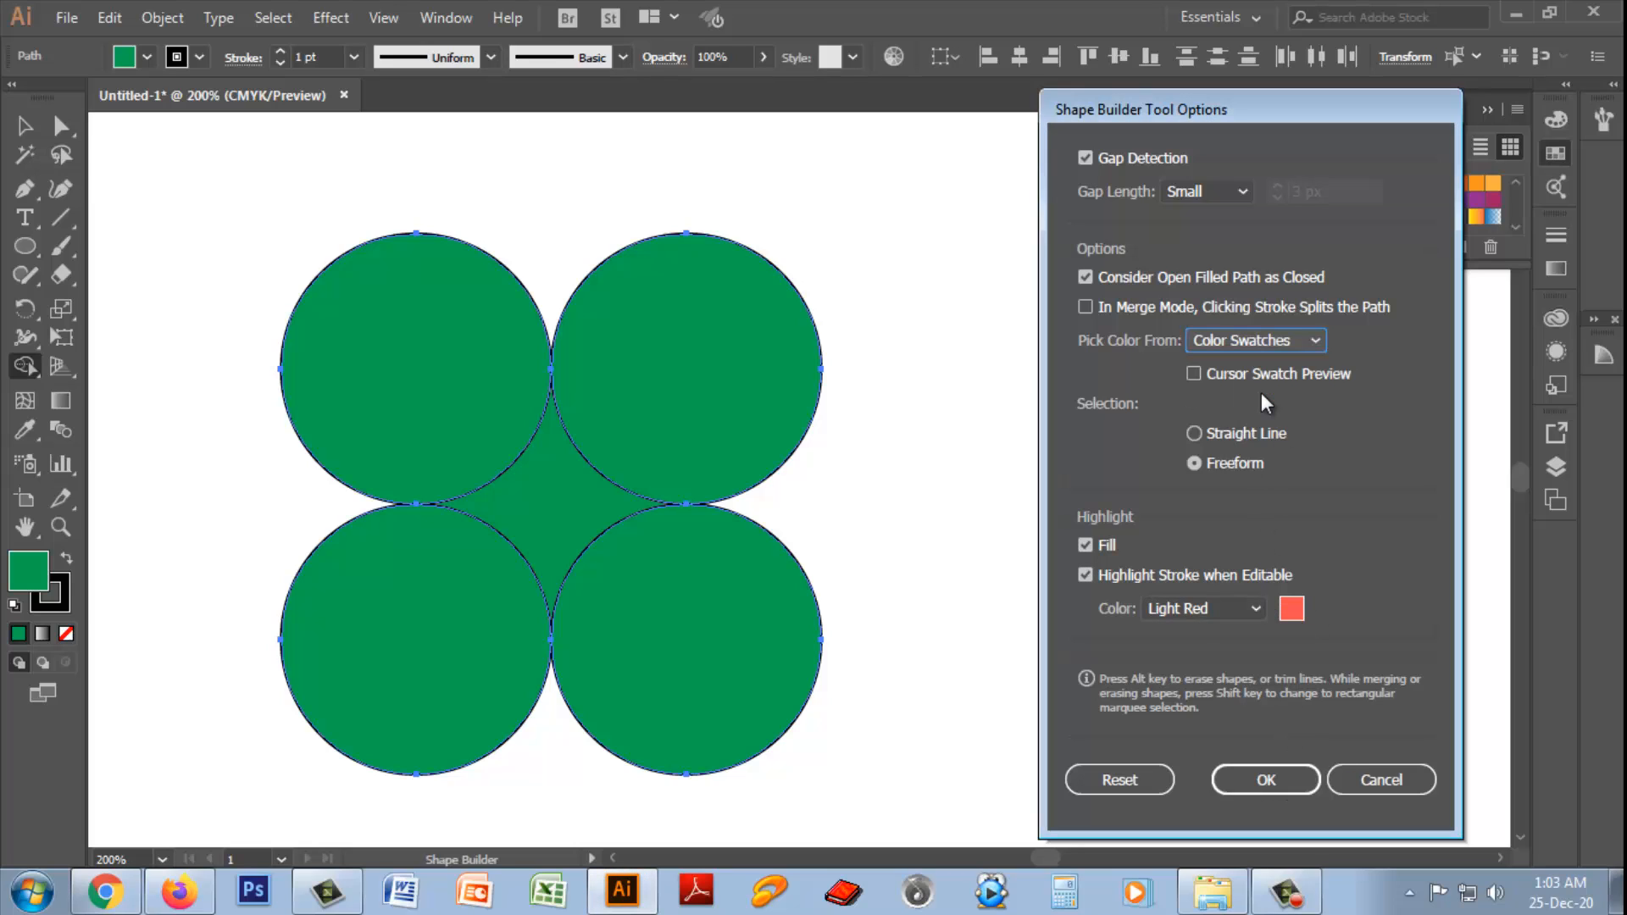
- Turn on Cursor Swatch Preview in the Shape Builder options and apply it
left_click(1194, 374)
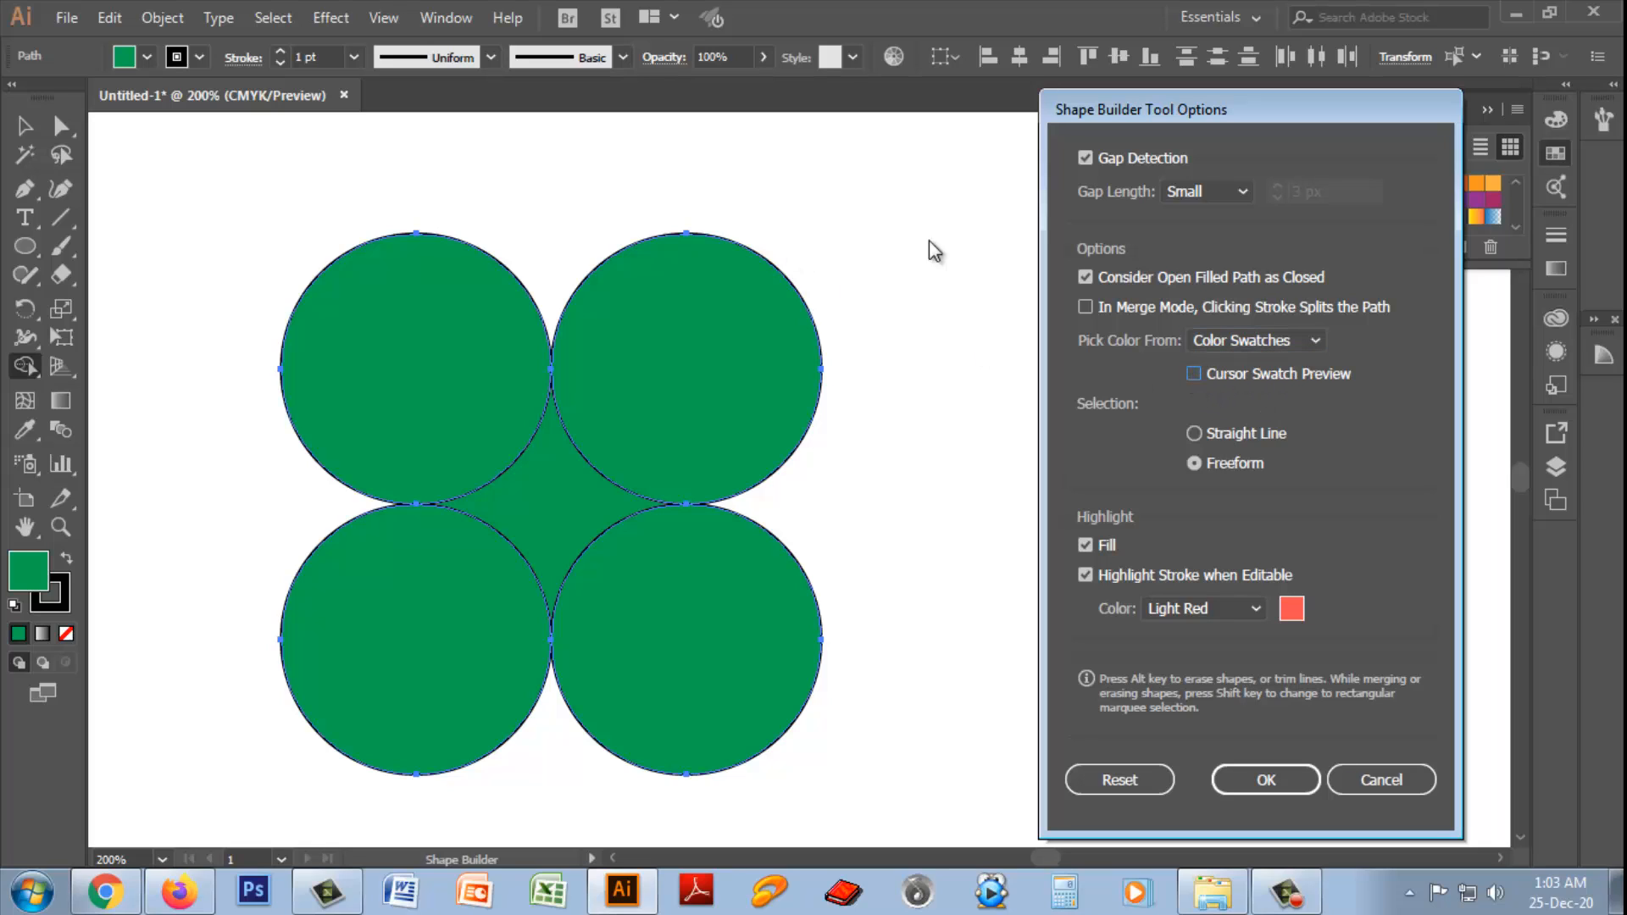
left_click(1195, 374)
left_click(1266, 780)
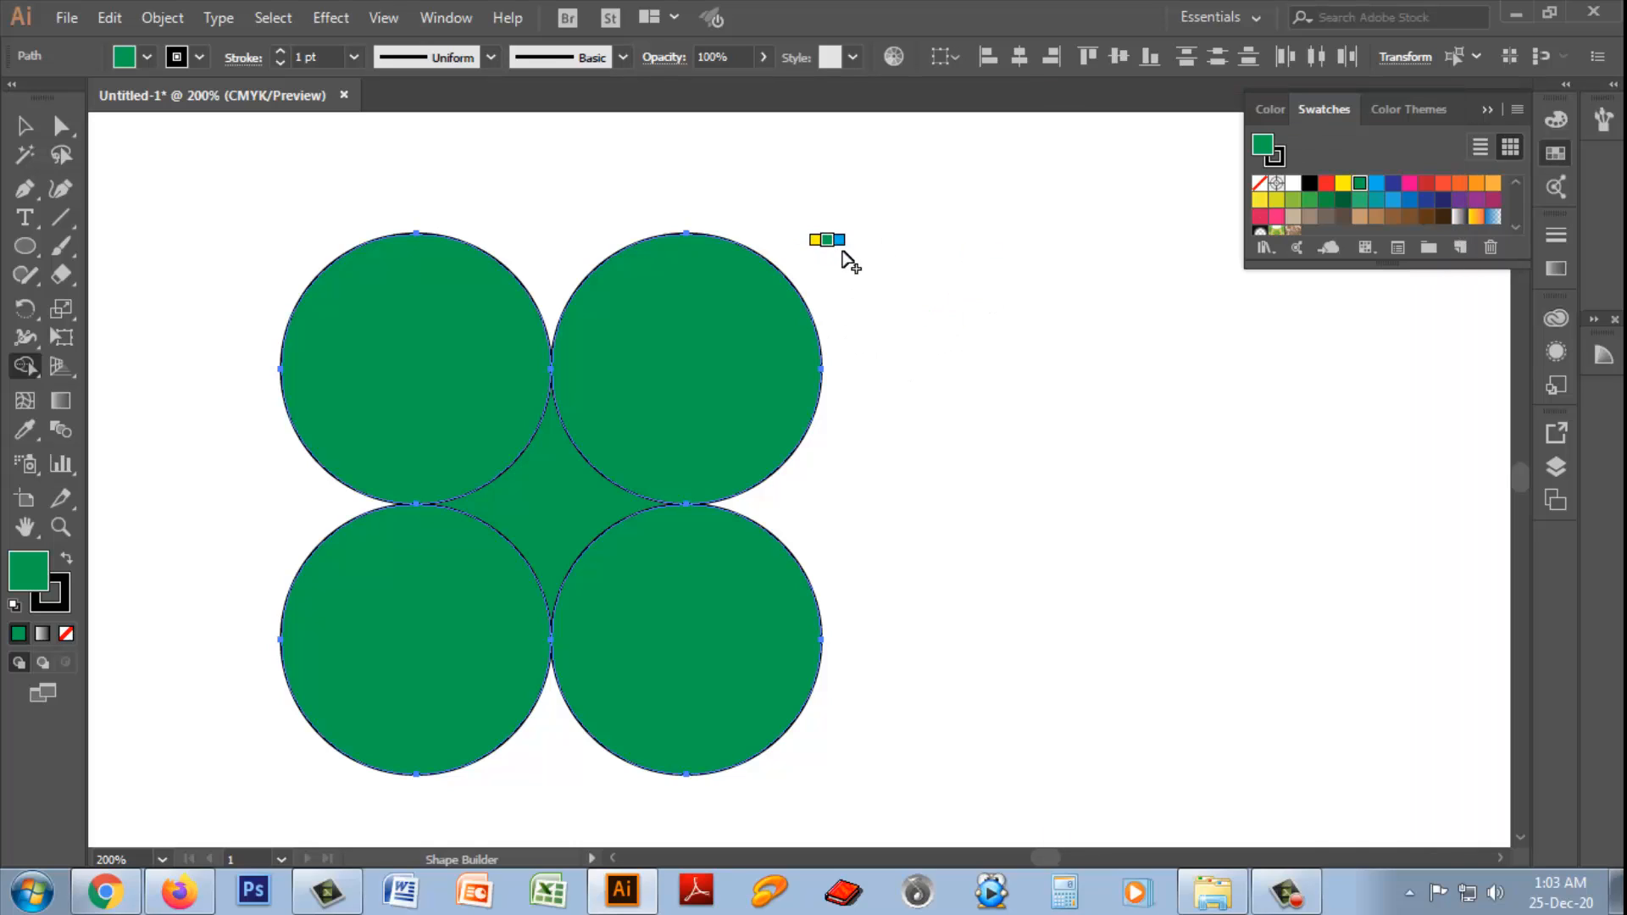
- Turn off Cursor Swatch Preview and trace a freeform Shape Builder stroke inside the upper-right circle
double_click(28, 369)
left_click(1194, 373)
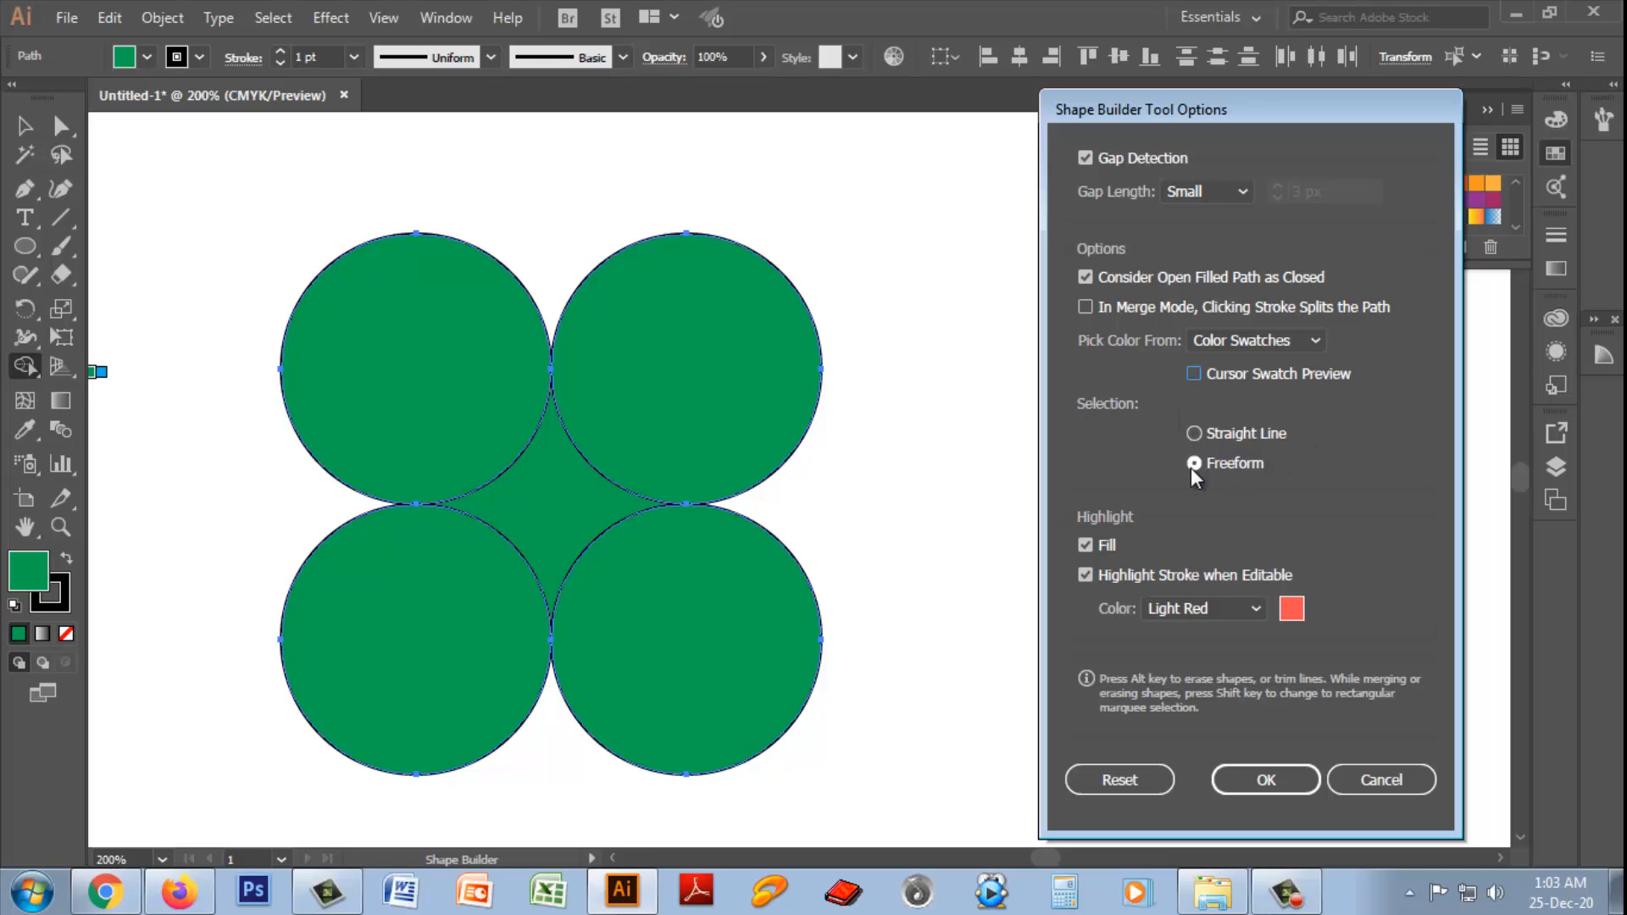
left_click(1266, 780)
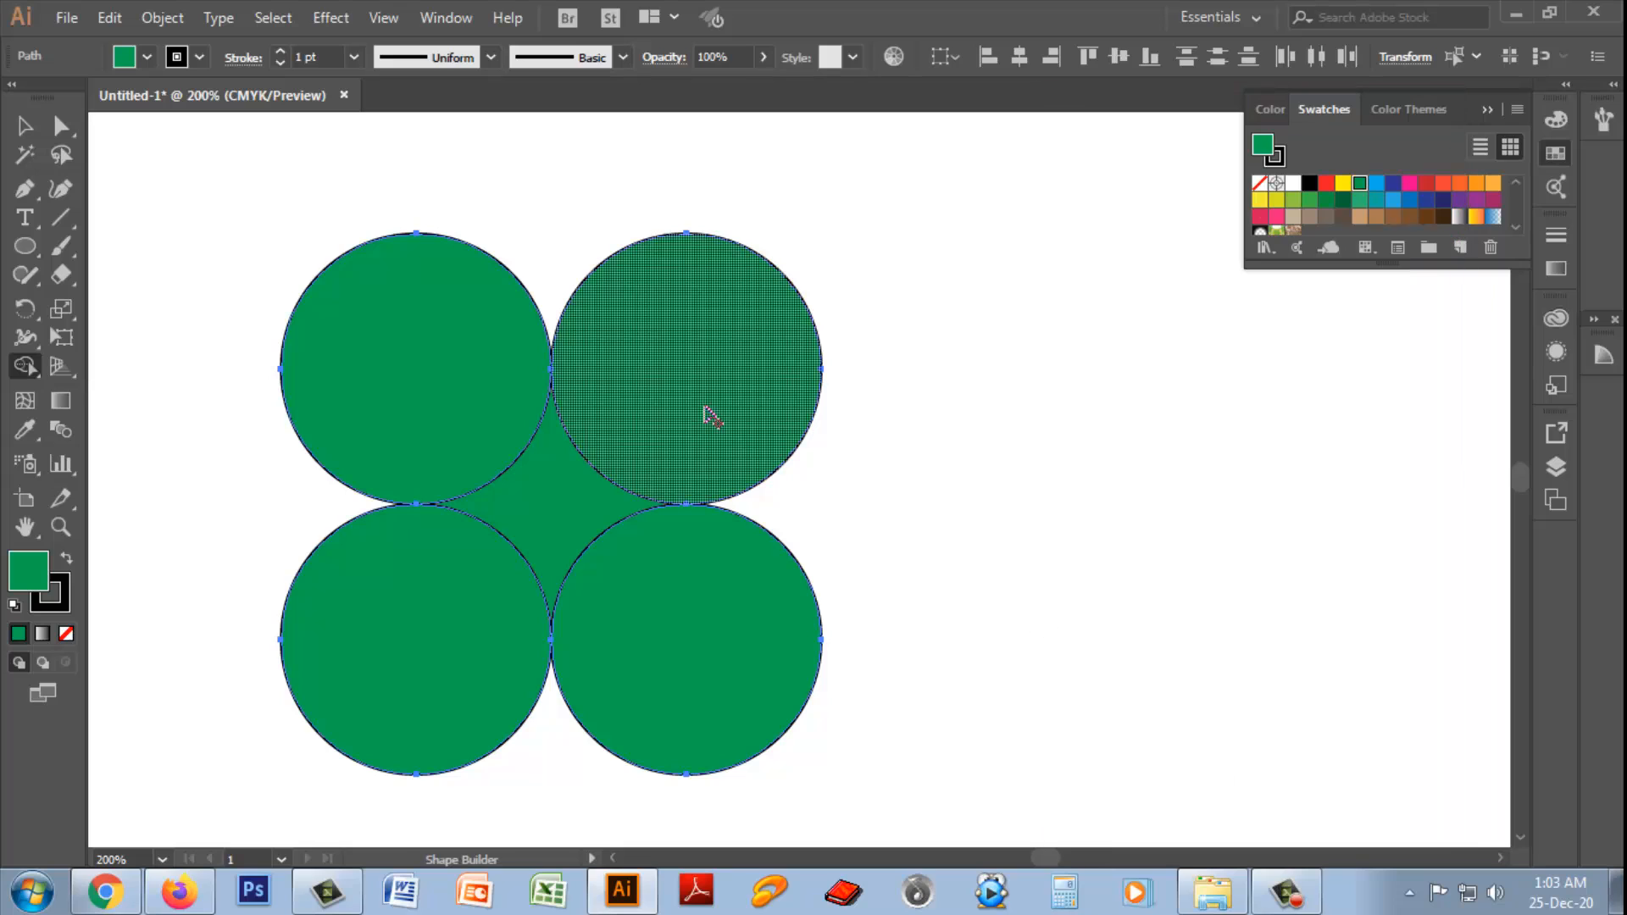
mouse_move(664, 361)
left_mouse_down()
mouse_move(767, 428)
mouse_move(661, 427)
mouse_move(655, 409)
left_mouse_up()
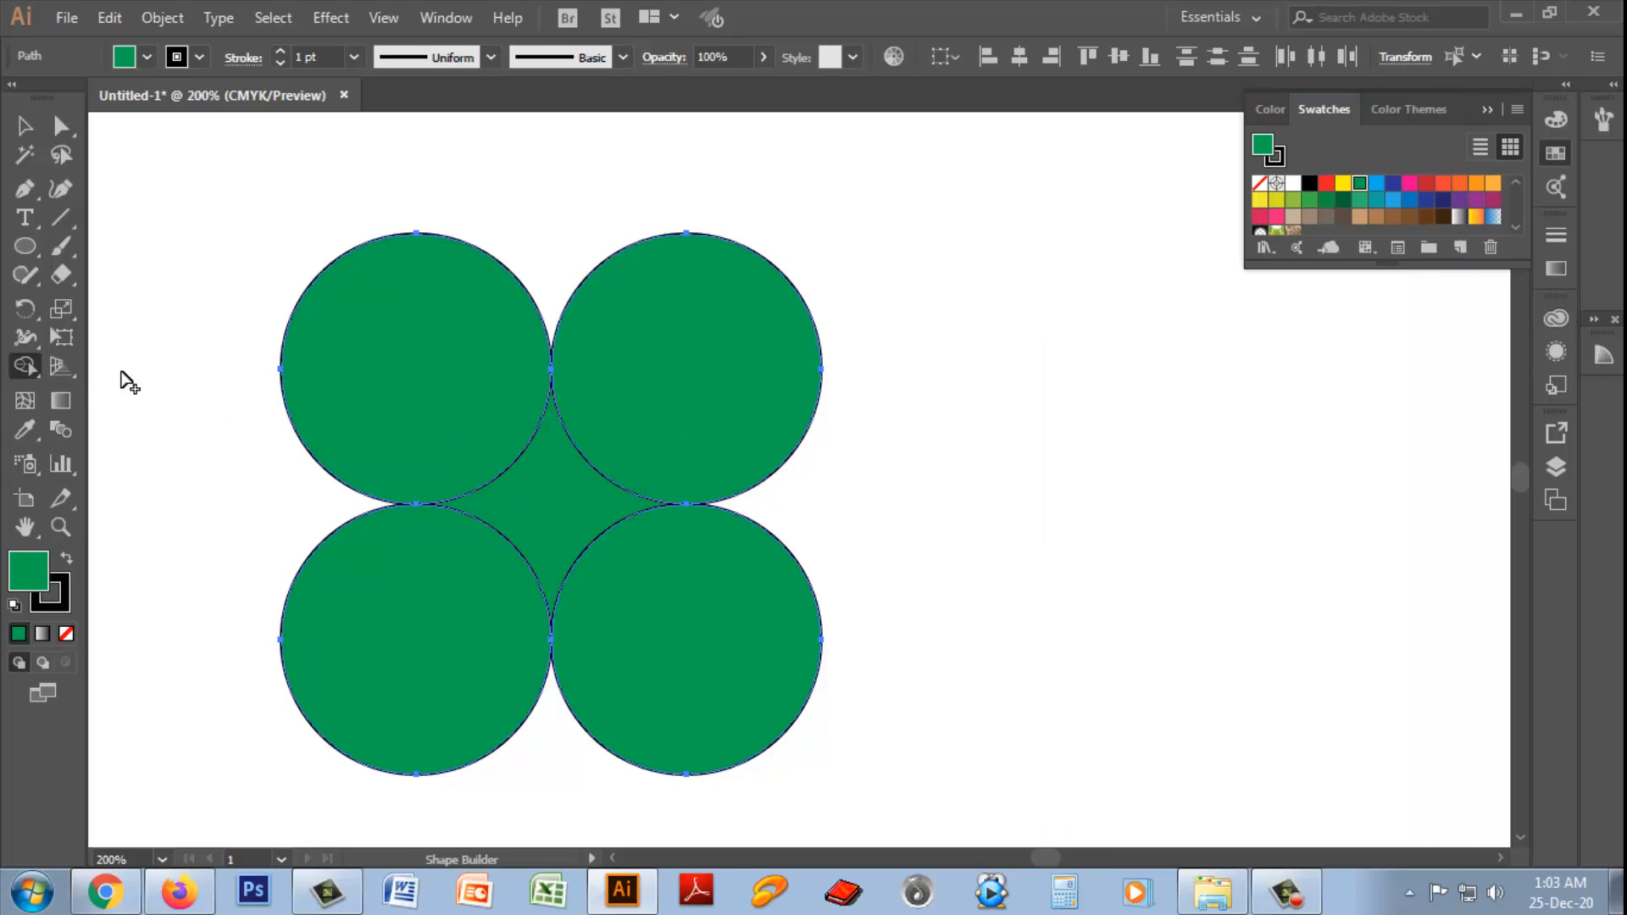
- Set the Shape Builder selection mode to Straight Line and try a straight stroke across the upper-right circle
double_click(33, 369)
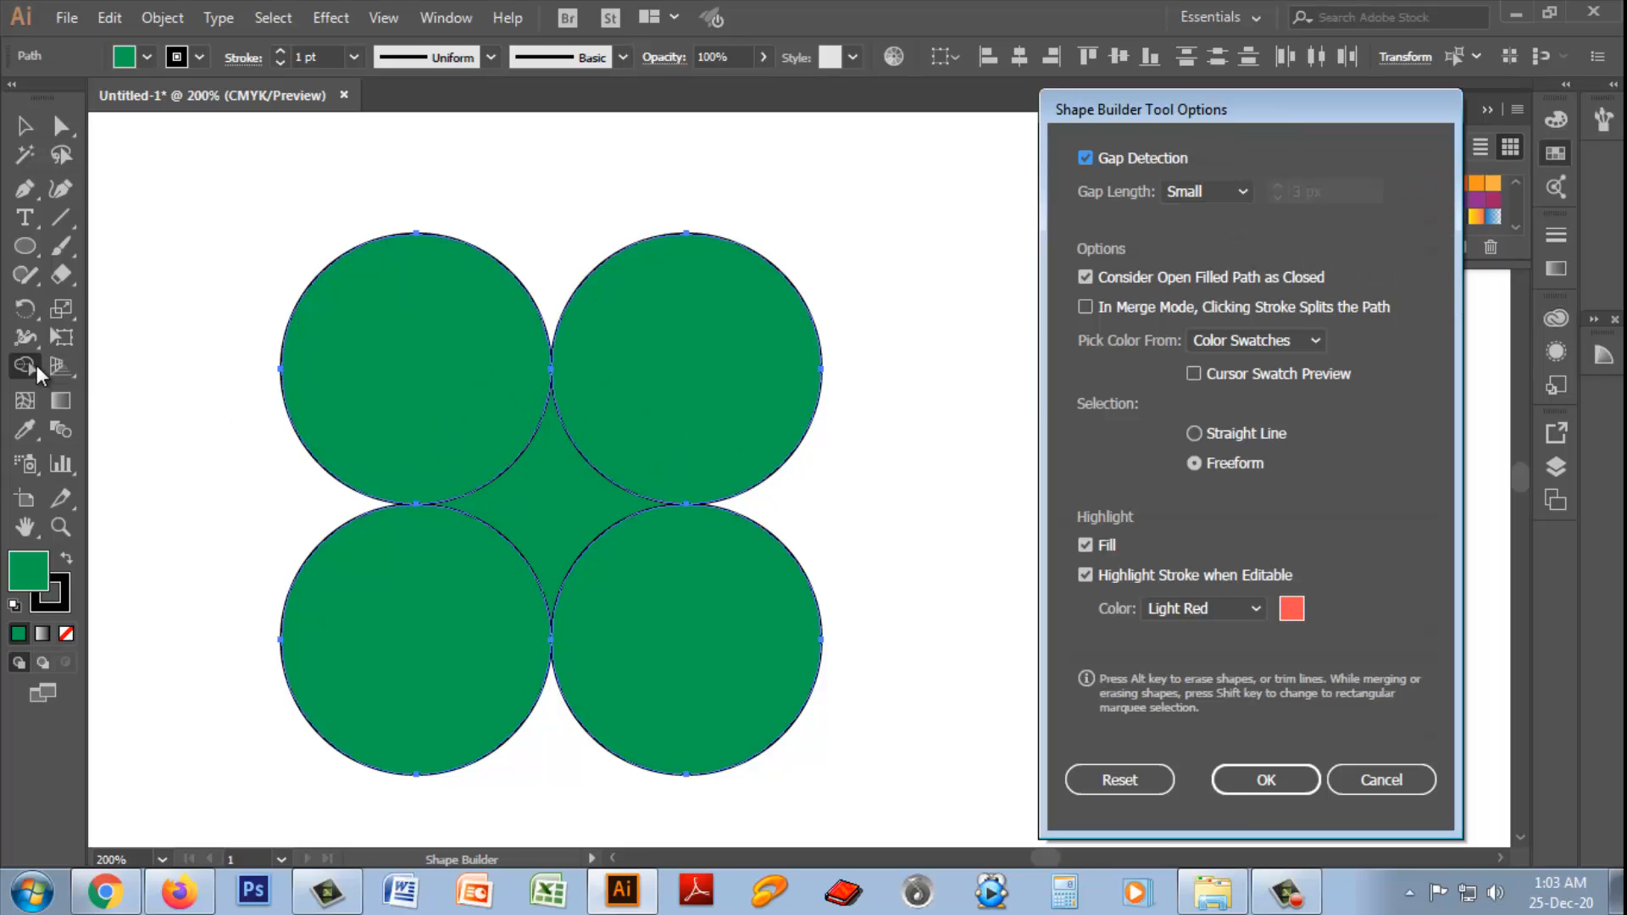
left_click(1194, 433)
left_click(1266, 780)
left_click_drag(640, 351, 797, 367)
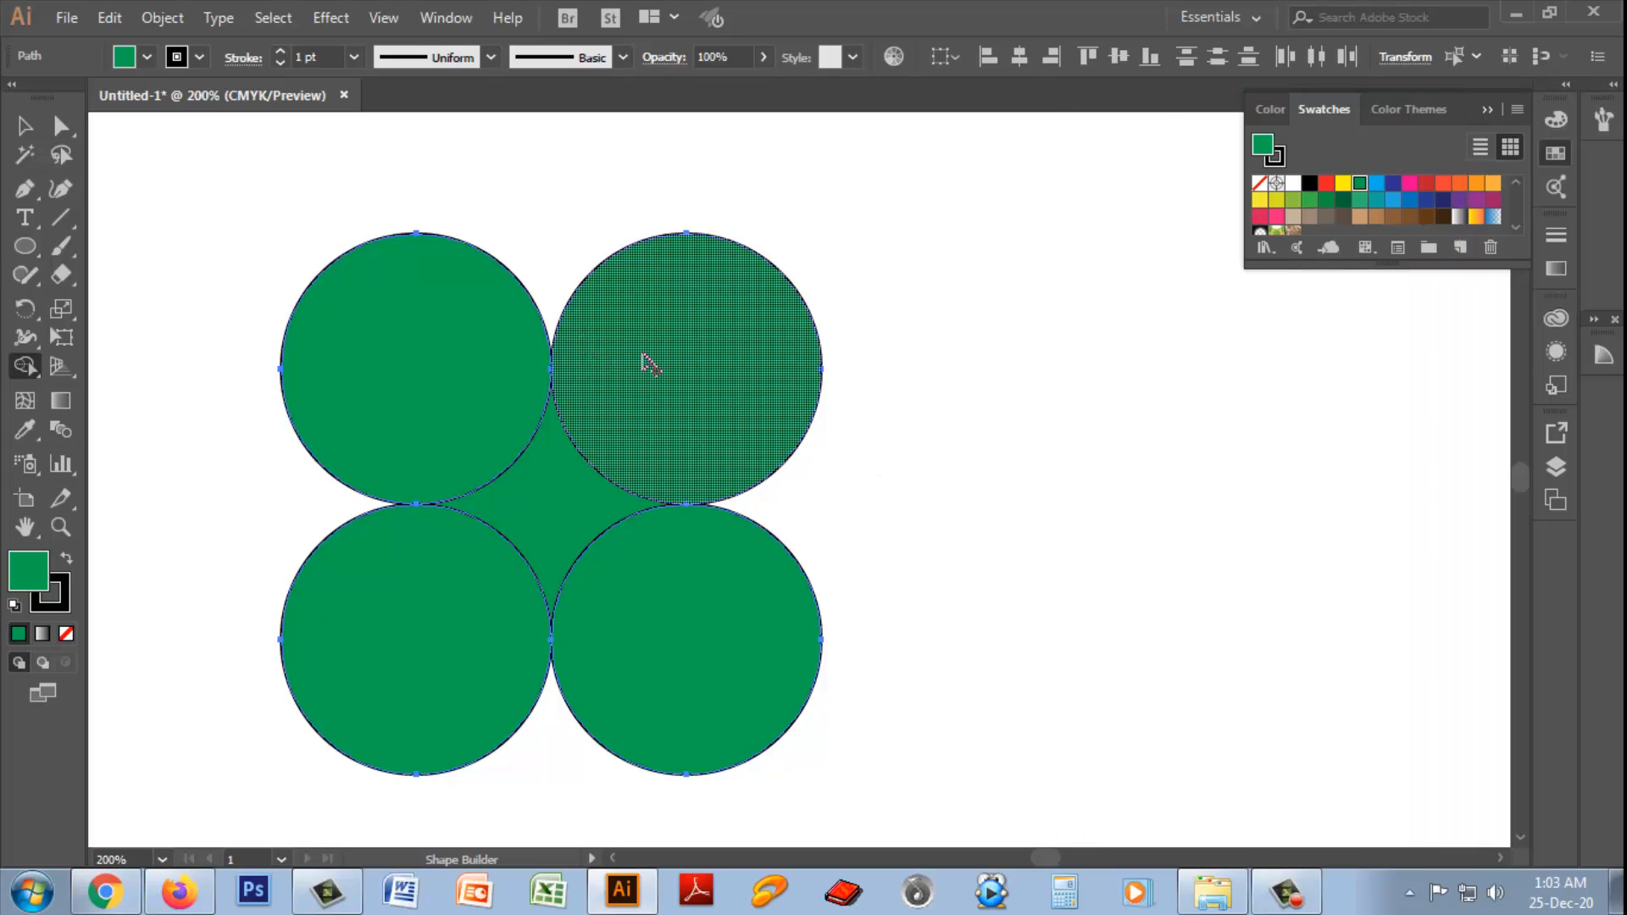
- Review the Shape Builder highlight options and test the highlighting with another straight stroke across the upper-right circle
double_click(24, 370)
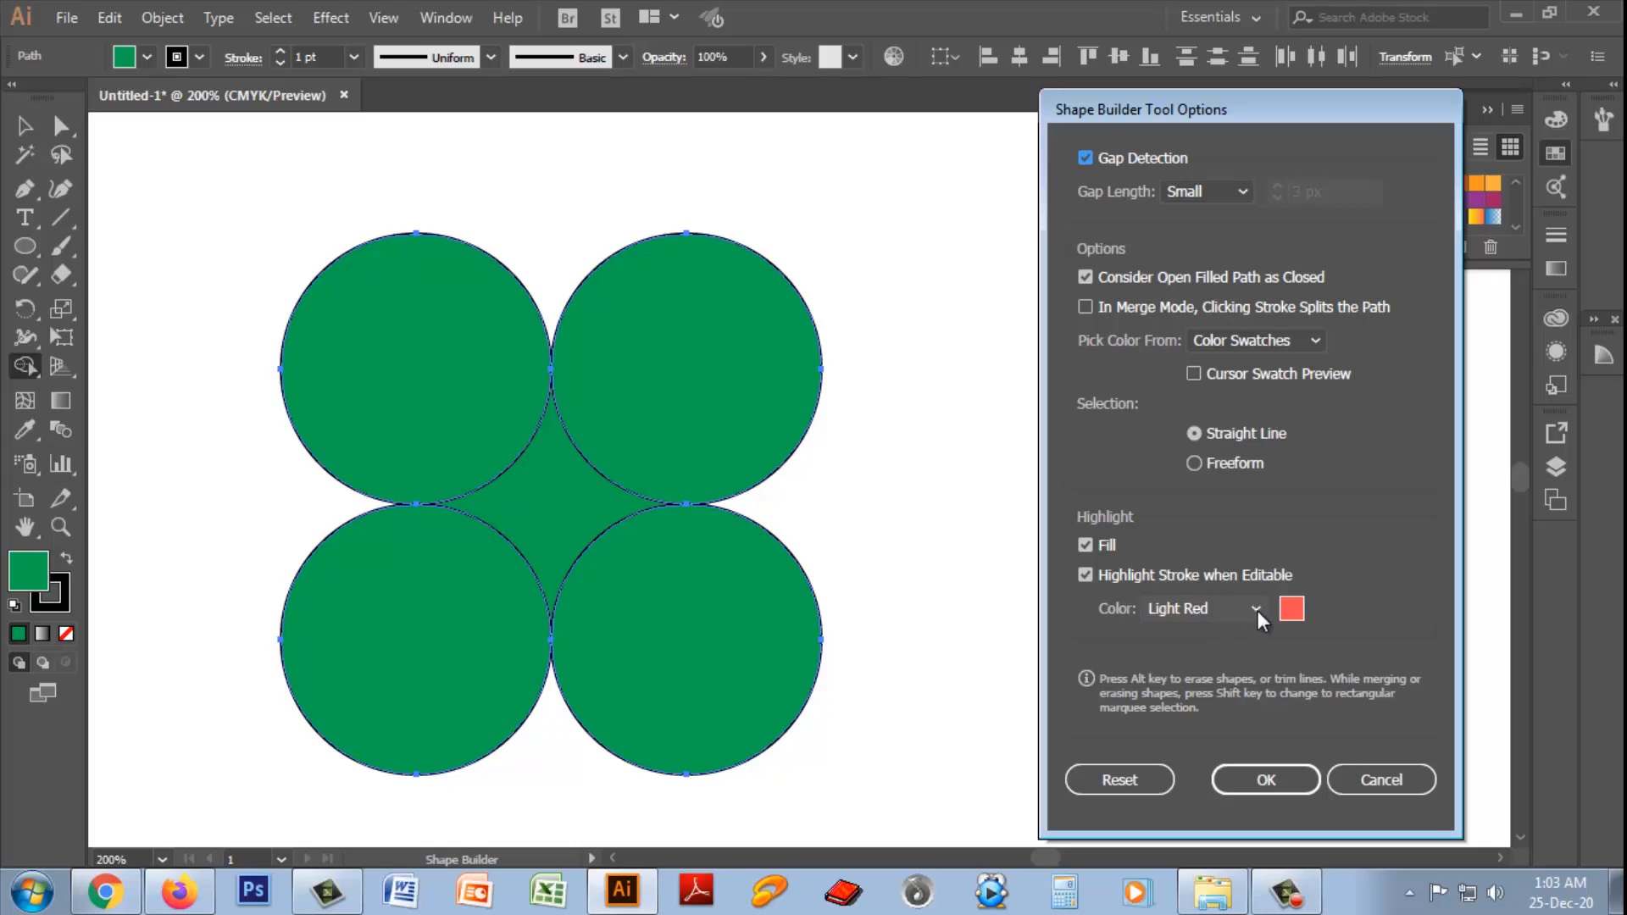
left_click(1263, 776)
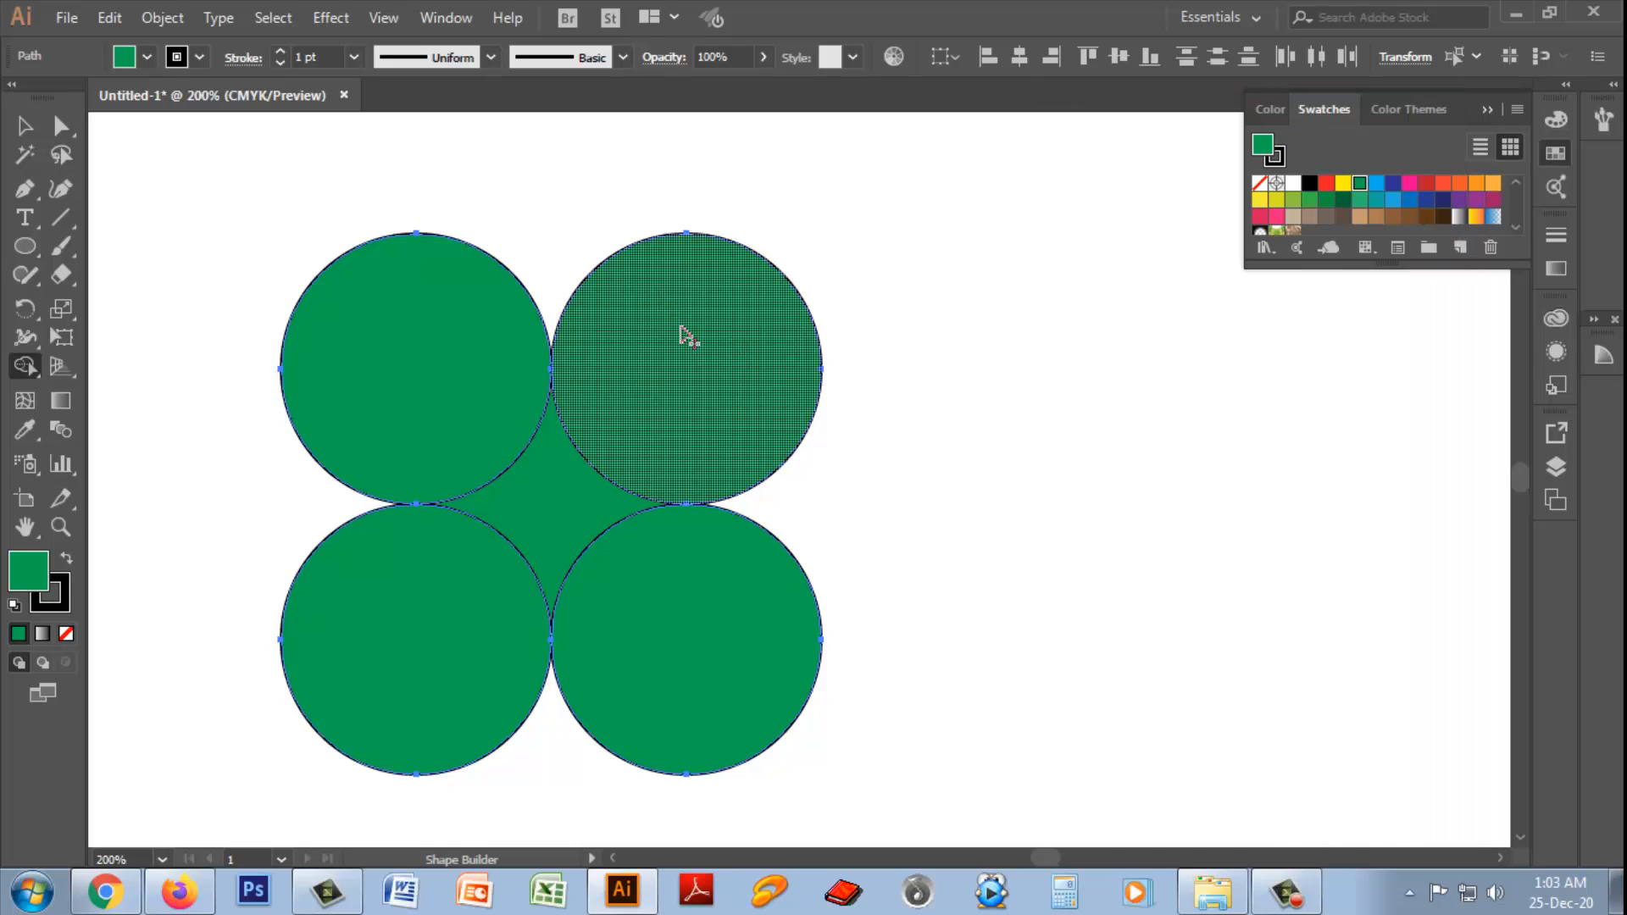
mouse_move(680, 327)
left_mouse_down()
mouse_move(732, 380)
mouse_move(776, 364)
left_mouse_up()
- Set the Shape Builder highlight color to Yellow and test it with a stroke across the upper-right circle
double_click(32, 373)
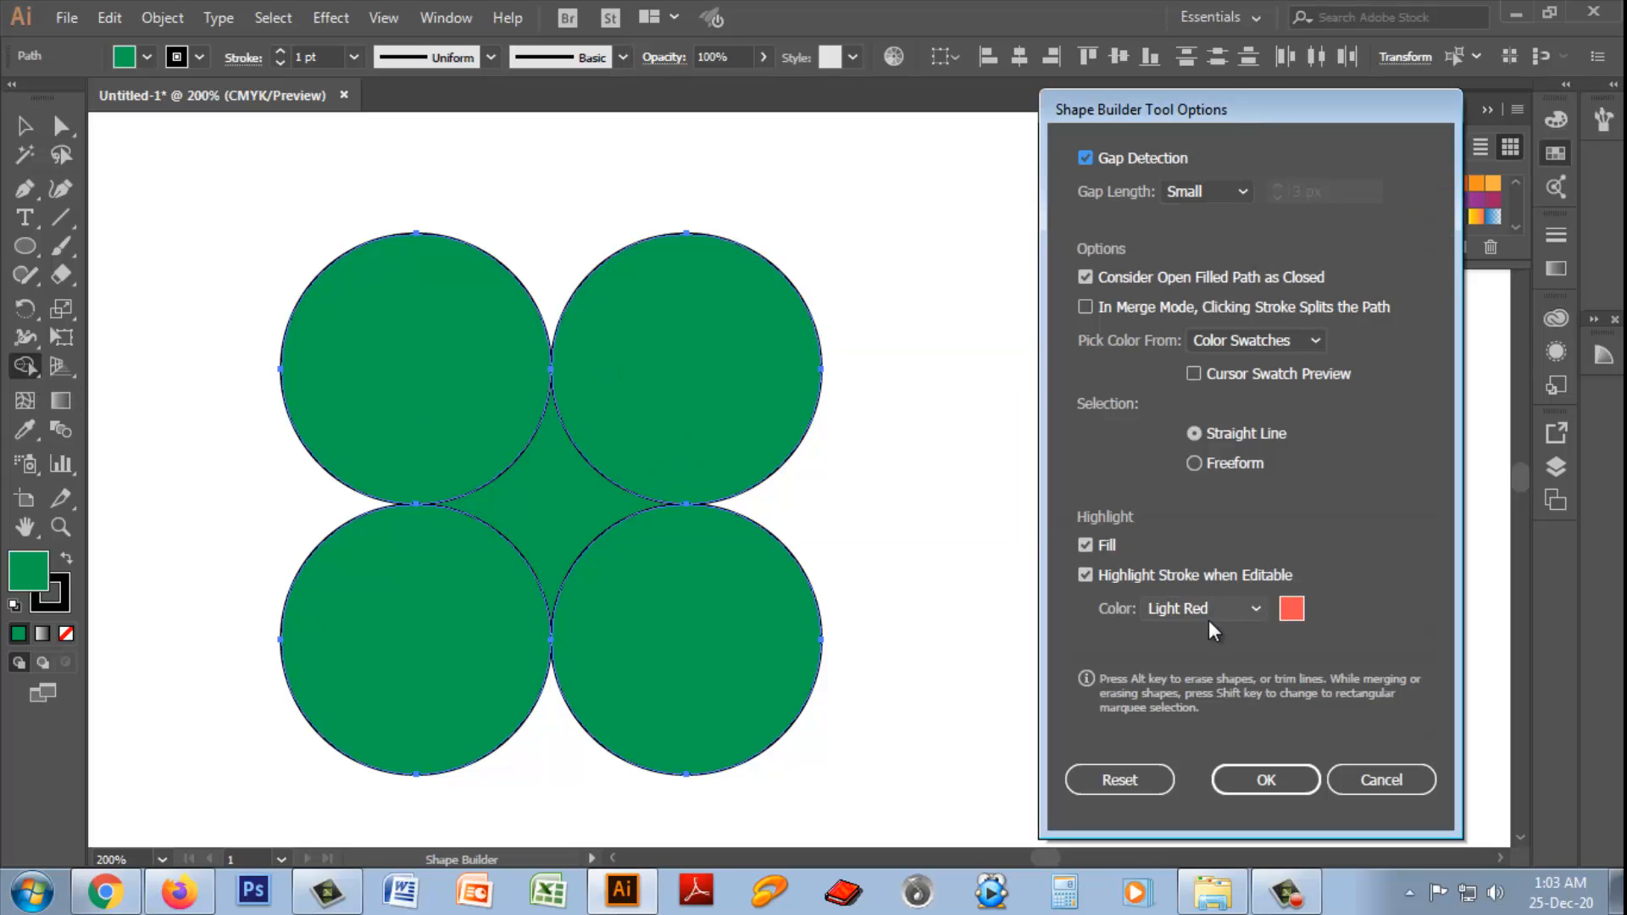
left_click(1233, 608)
left_click(1212, 531)
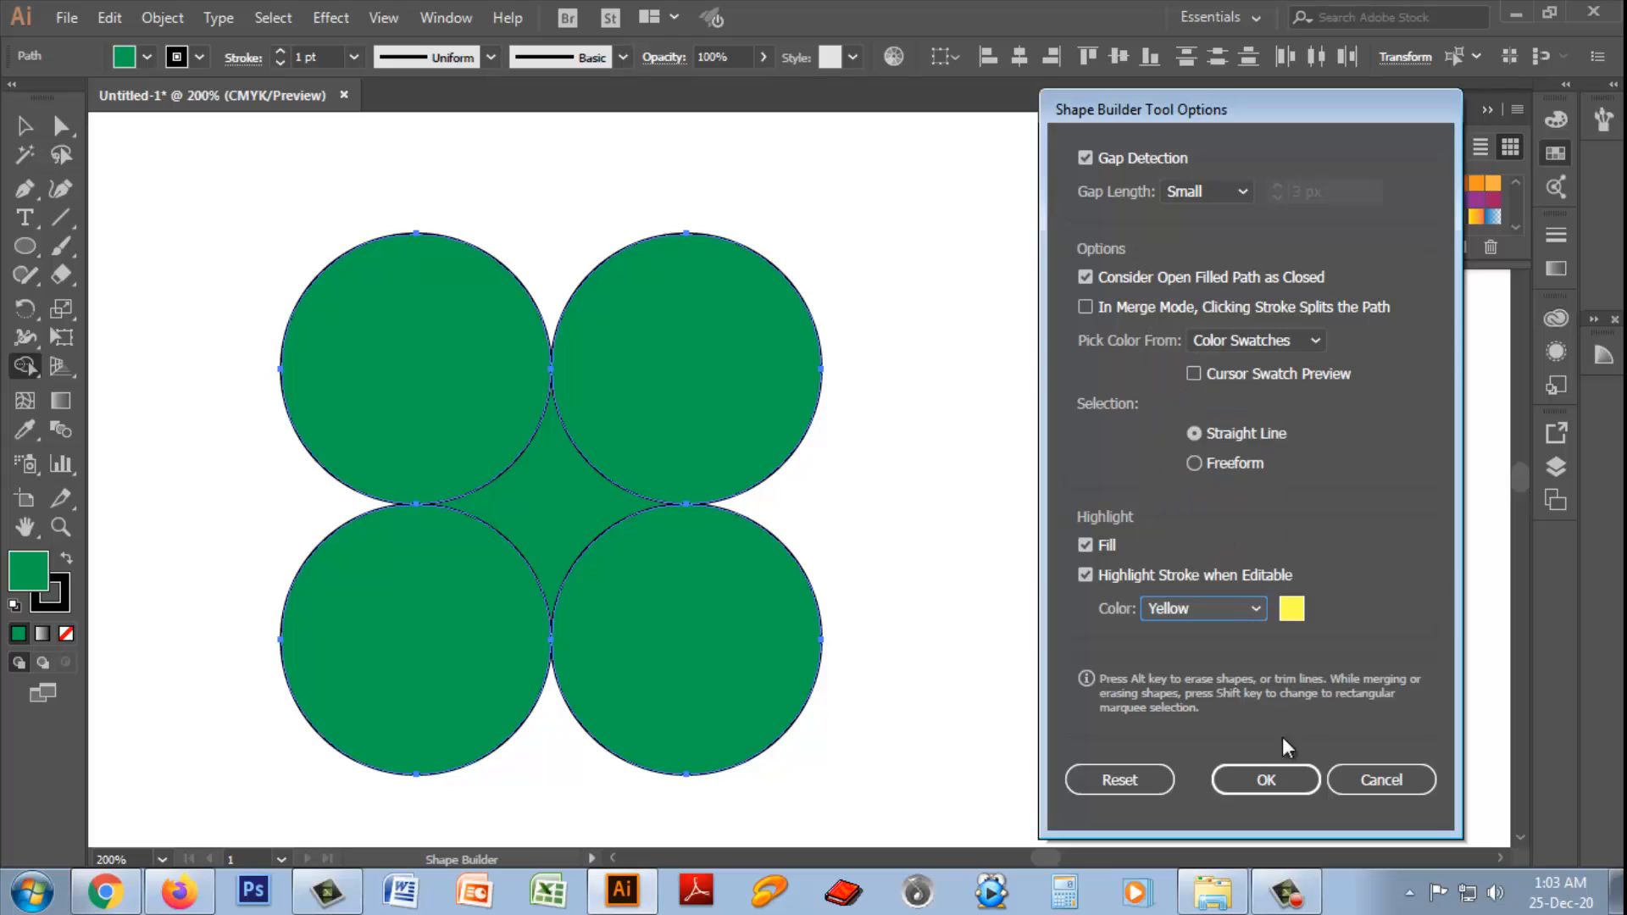
left_click(1266, 778)
left_click_drag(665, 346, 721, 394)
- Delete the four circles and the central star from the artboard
left_click(24, 125)
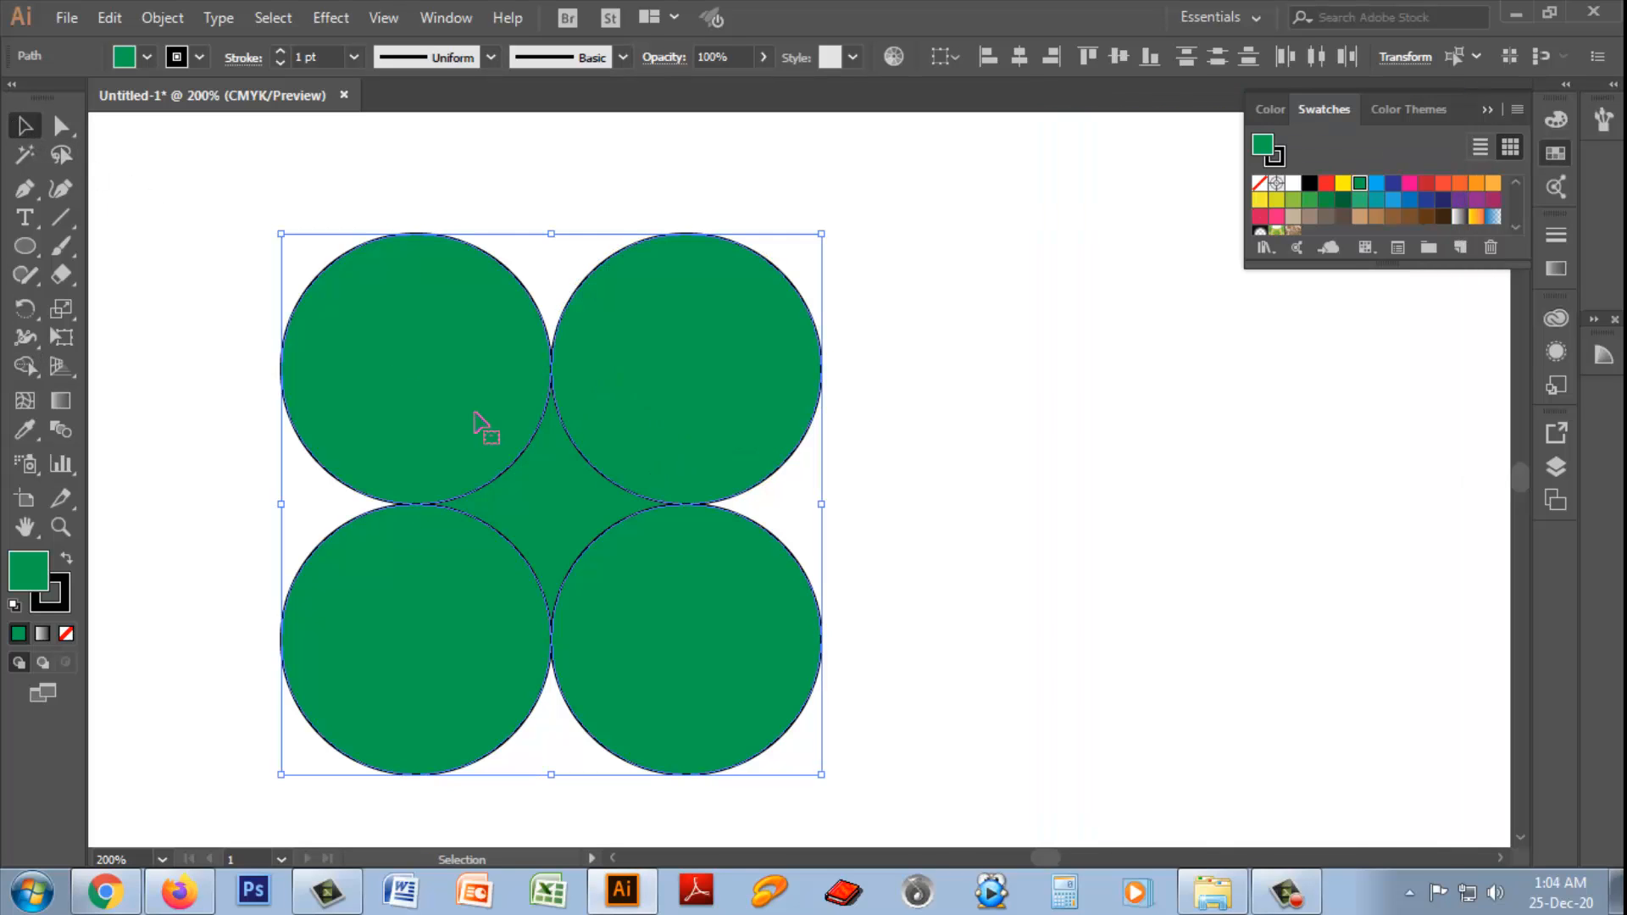
key("Delete")
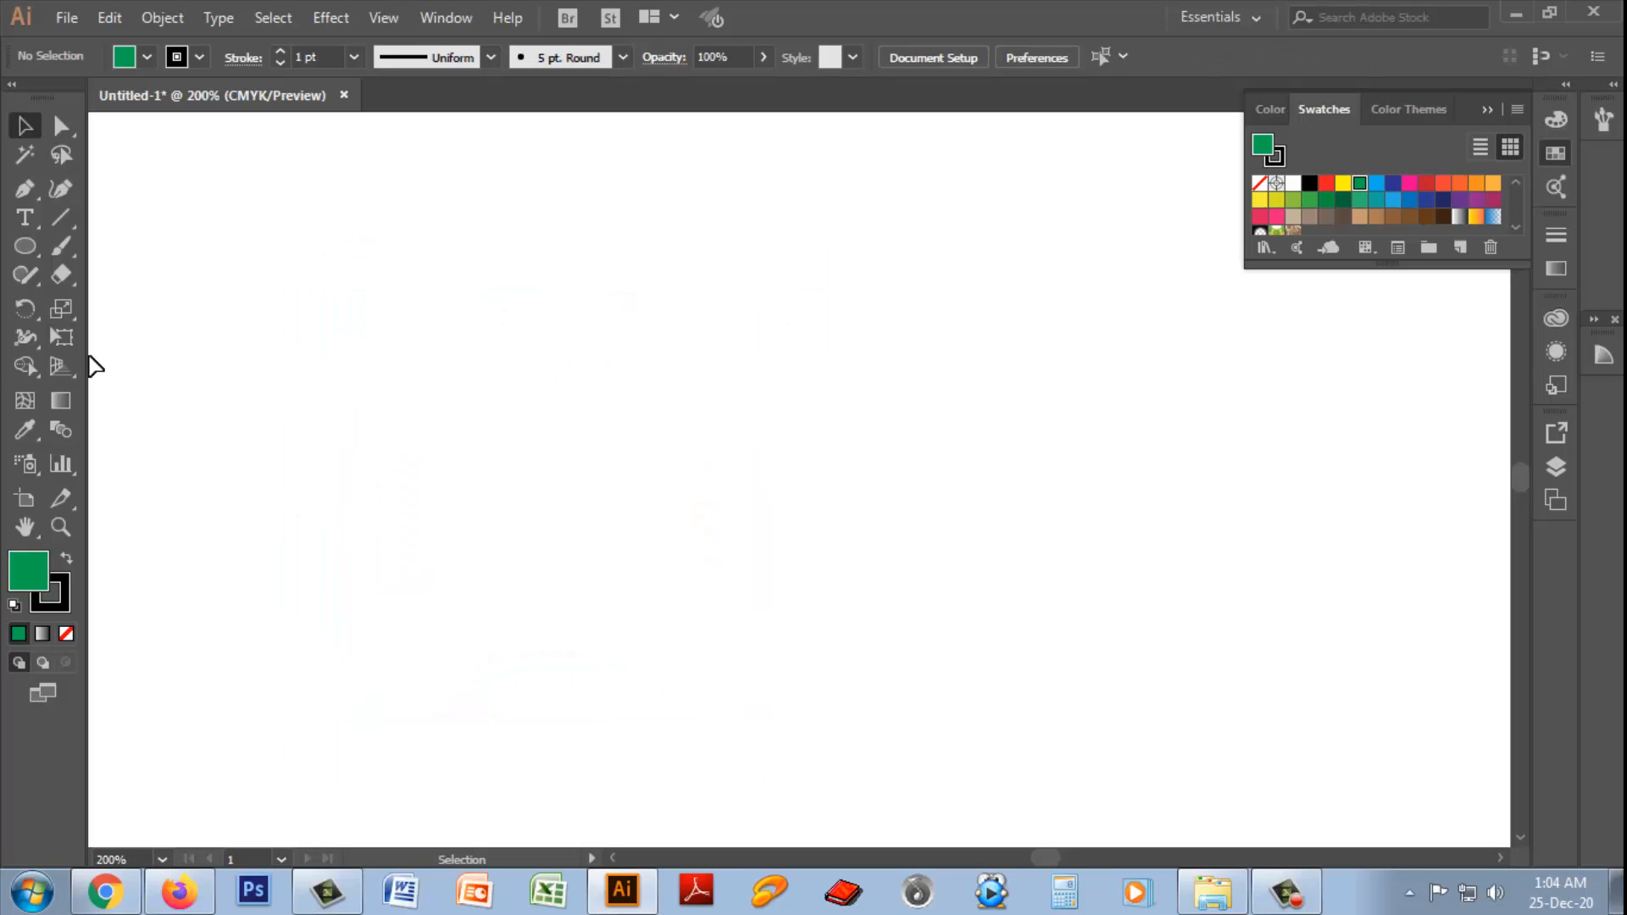
- Draw a green circle about 127.5 px in diameter and place an overlapping copy to its right
left_click(27, 361)
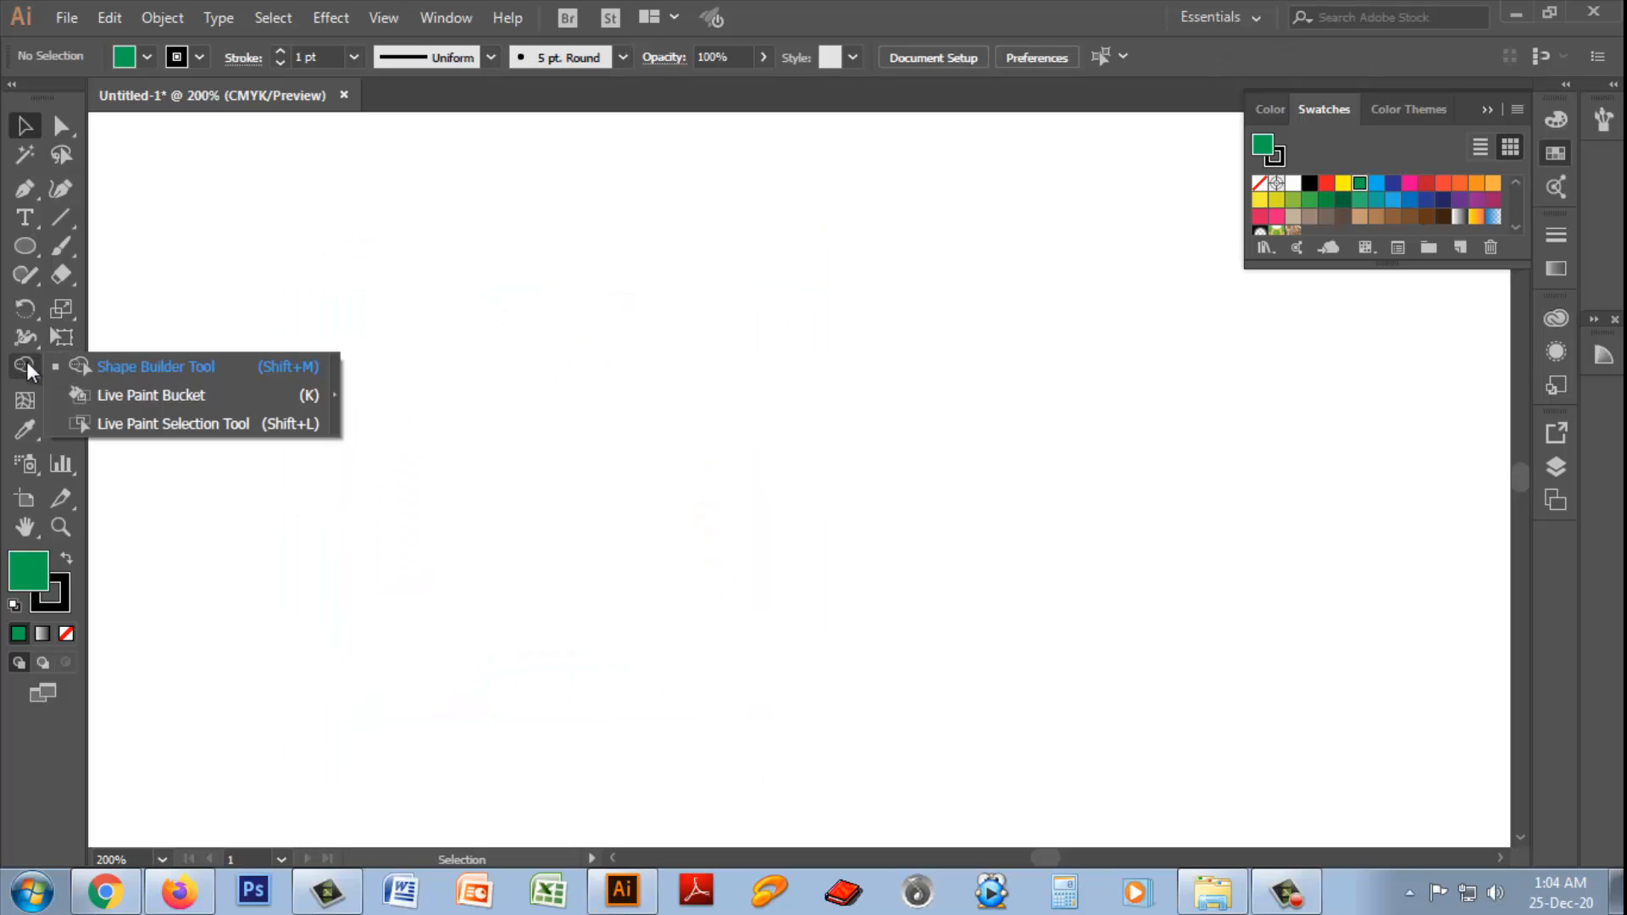
left_click(161, 395)
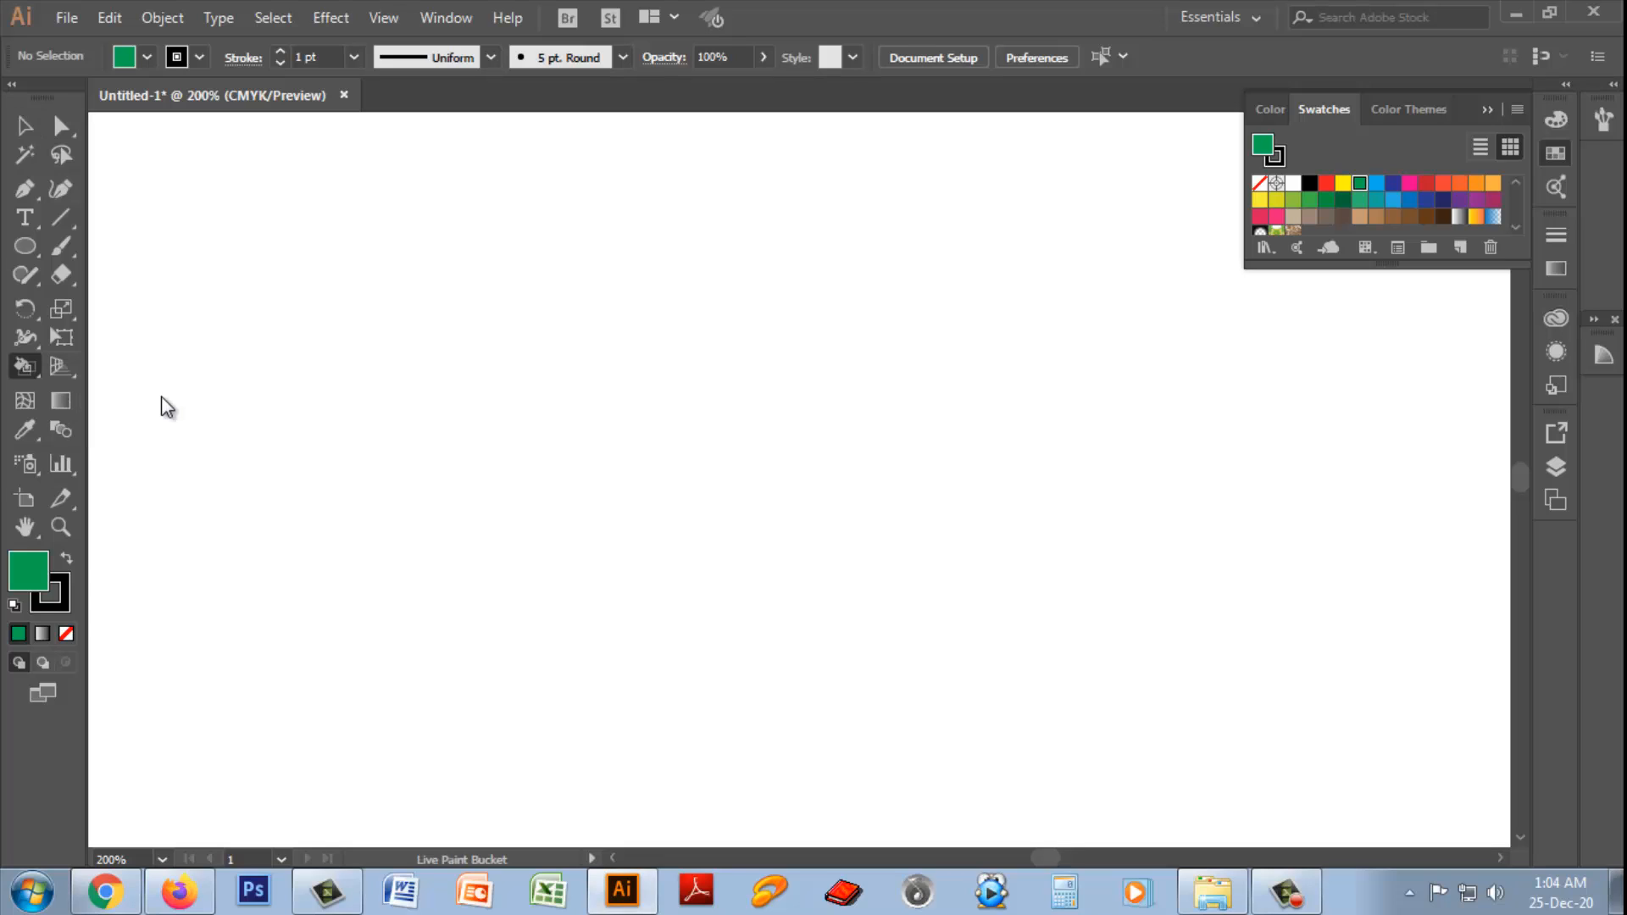
left_click(25, 246)
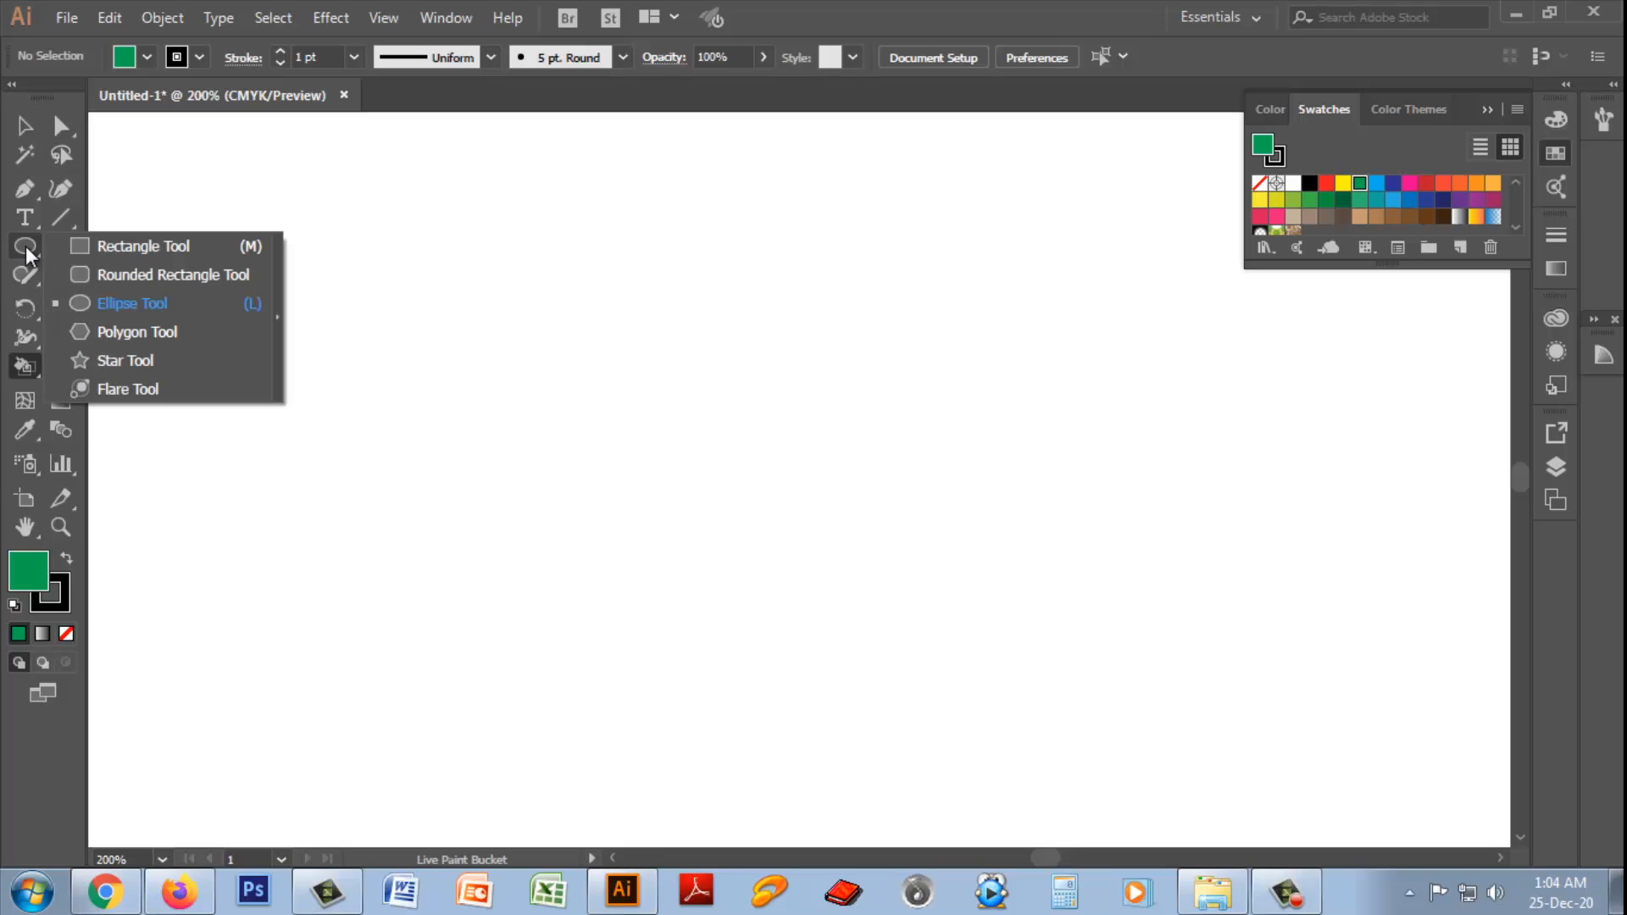
left_click(135, 308)
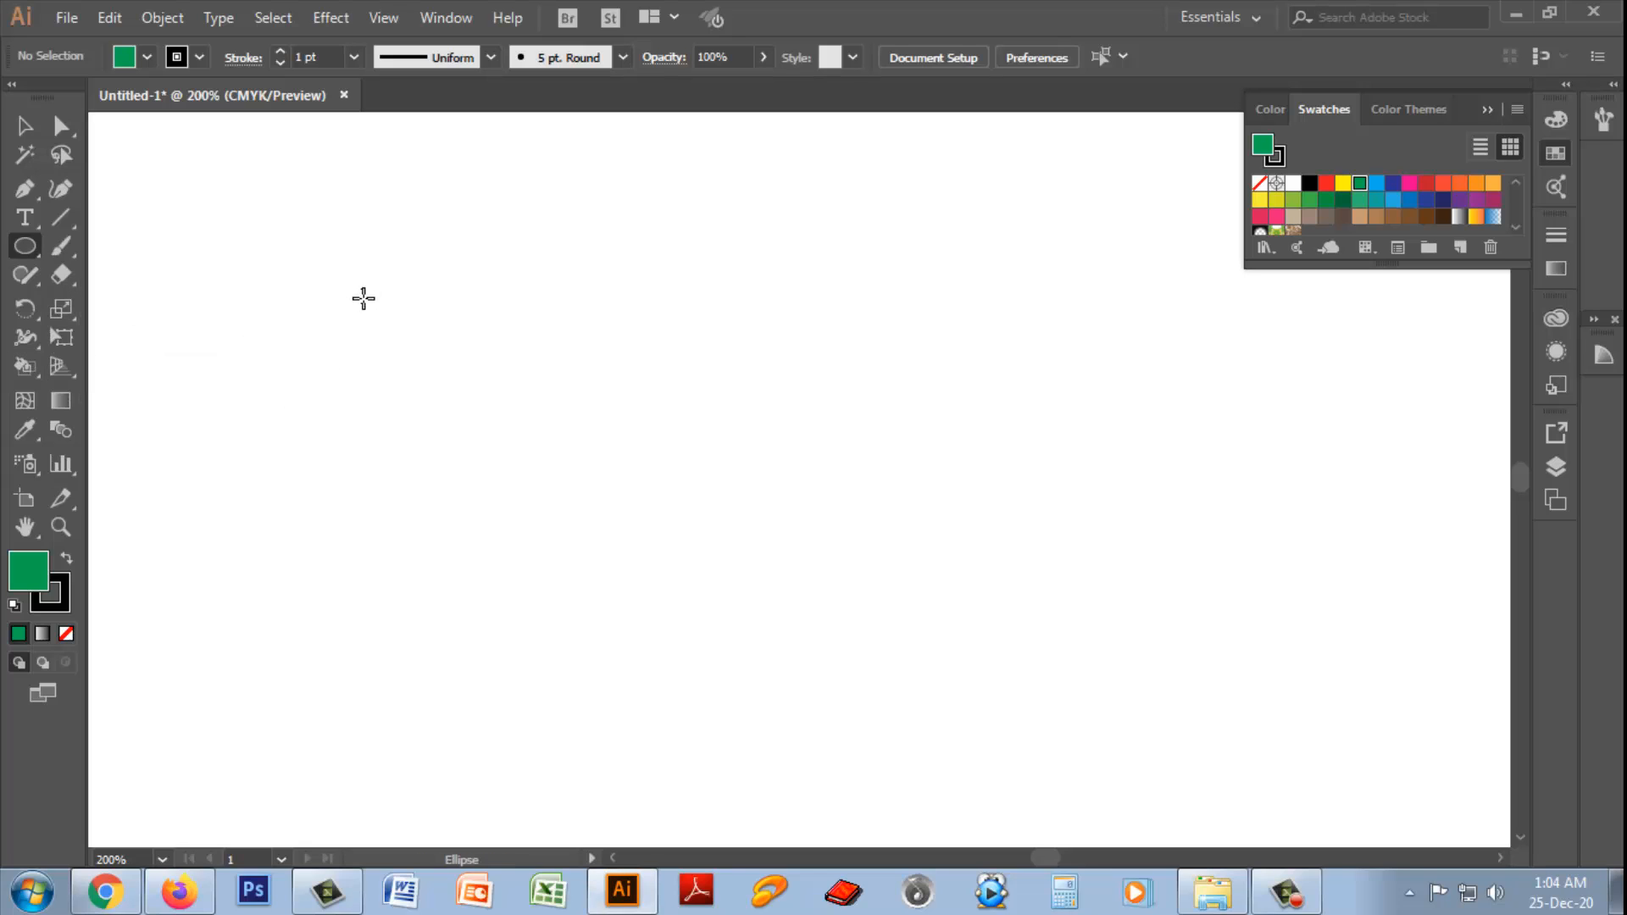
left_click_drag(372, 272, 610, 577)
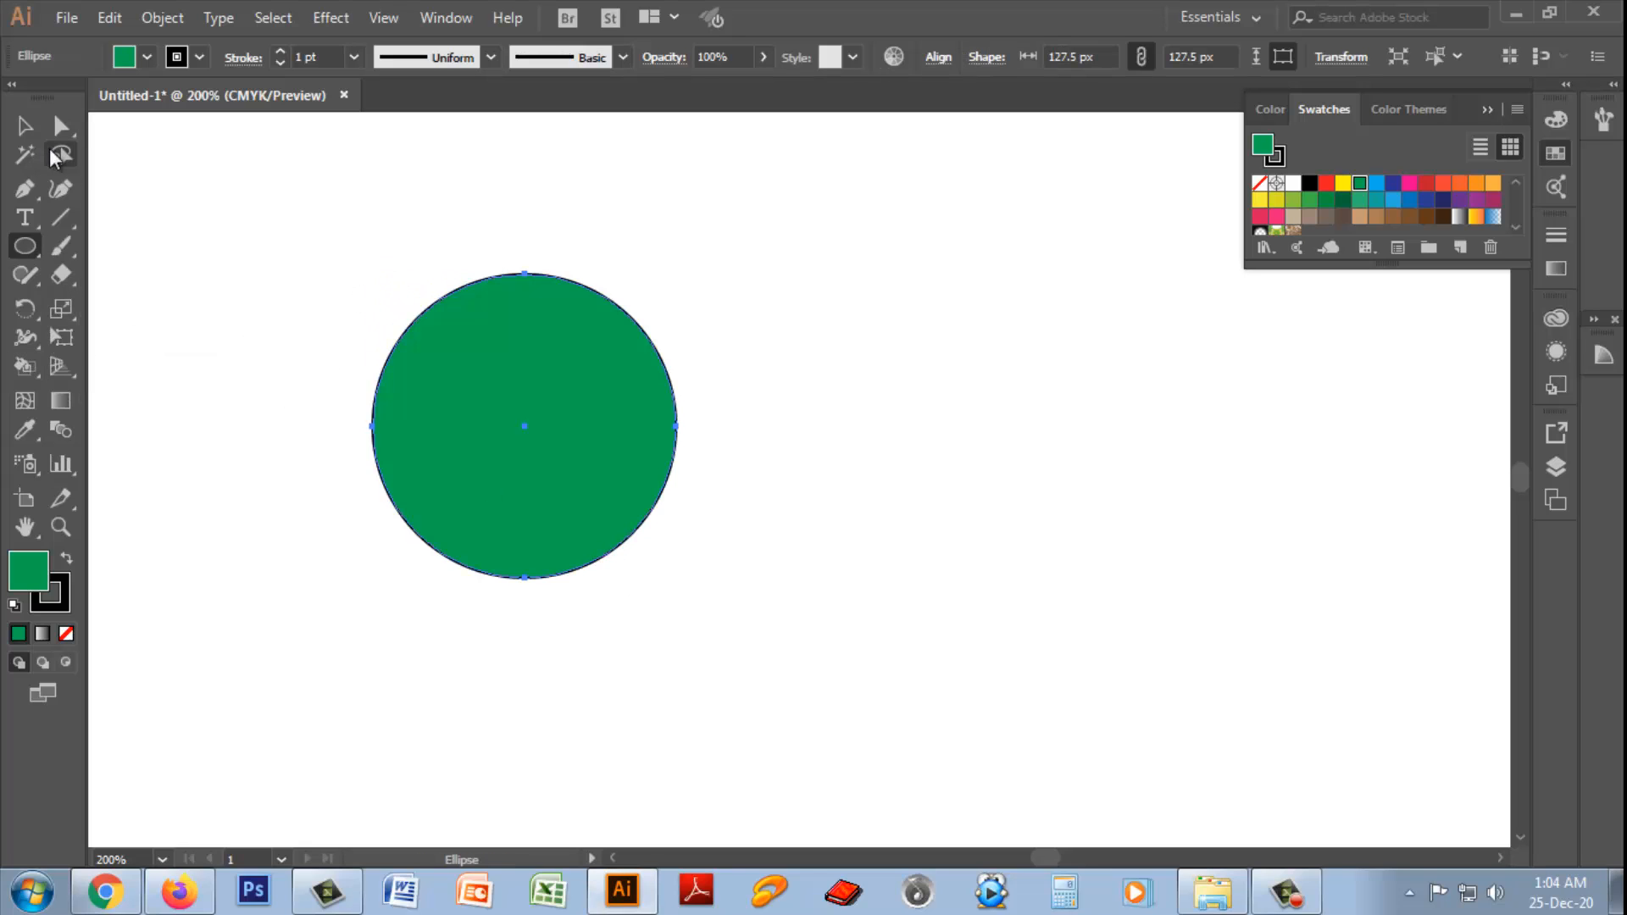
left_click(24, 126)
left_click_drag(542, 373, 760, 382)
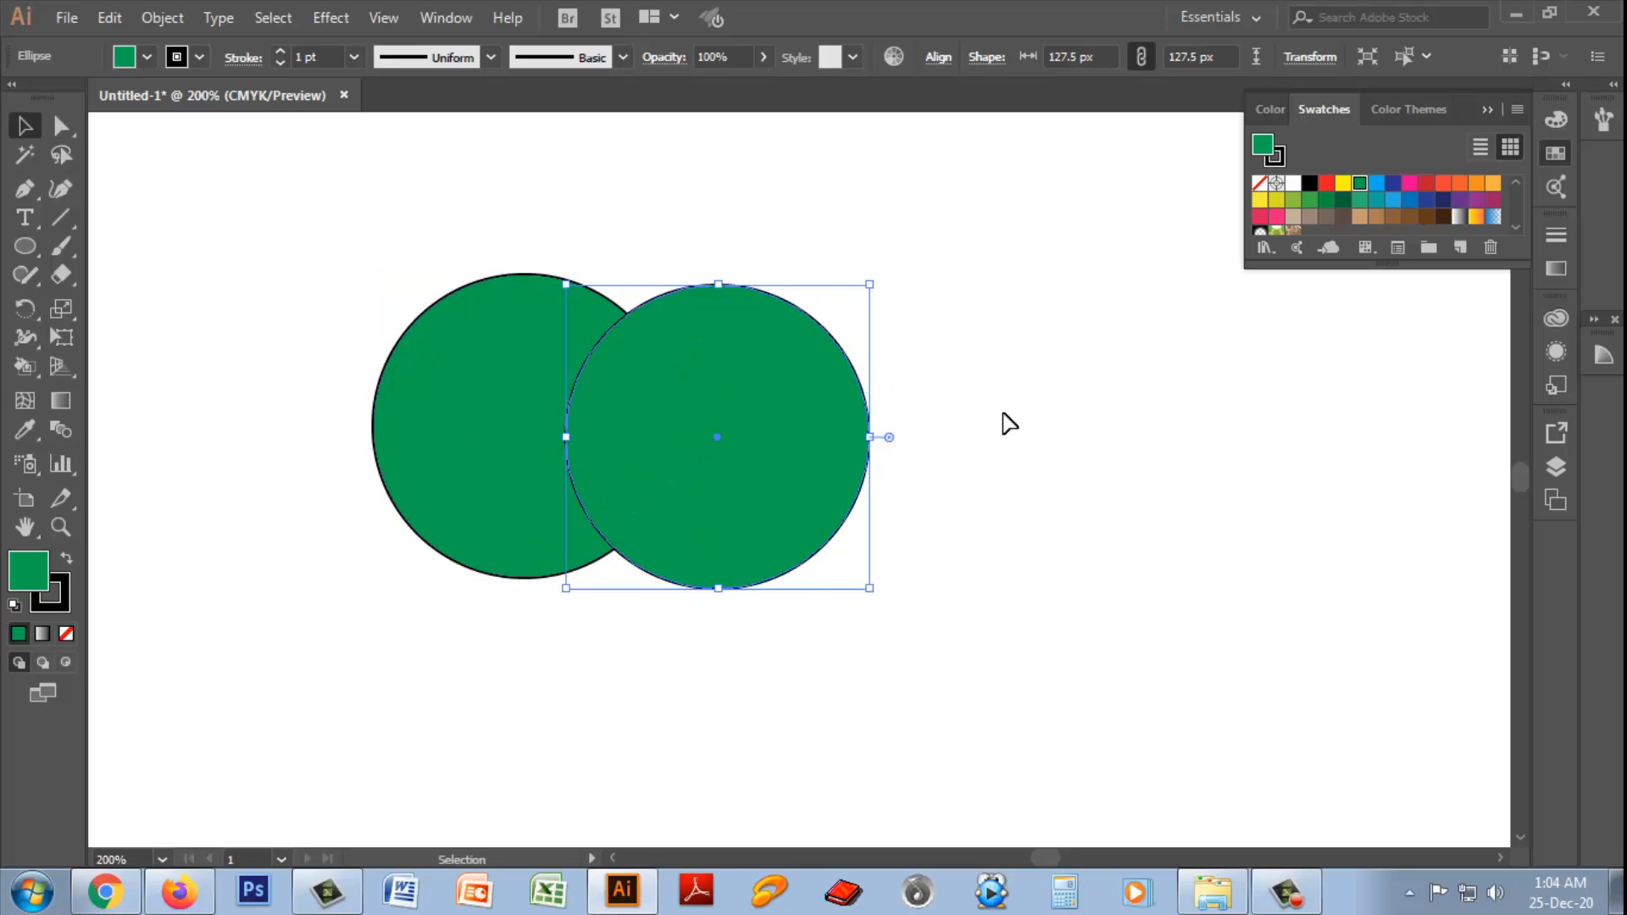
- Remove the fill from both overlapping circles, keeping their black outlines
left_click(1008, 424)
left_click(501, 363)
left_click(148, 57)
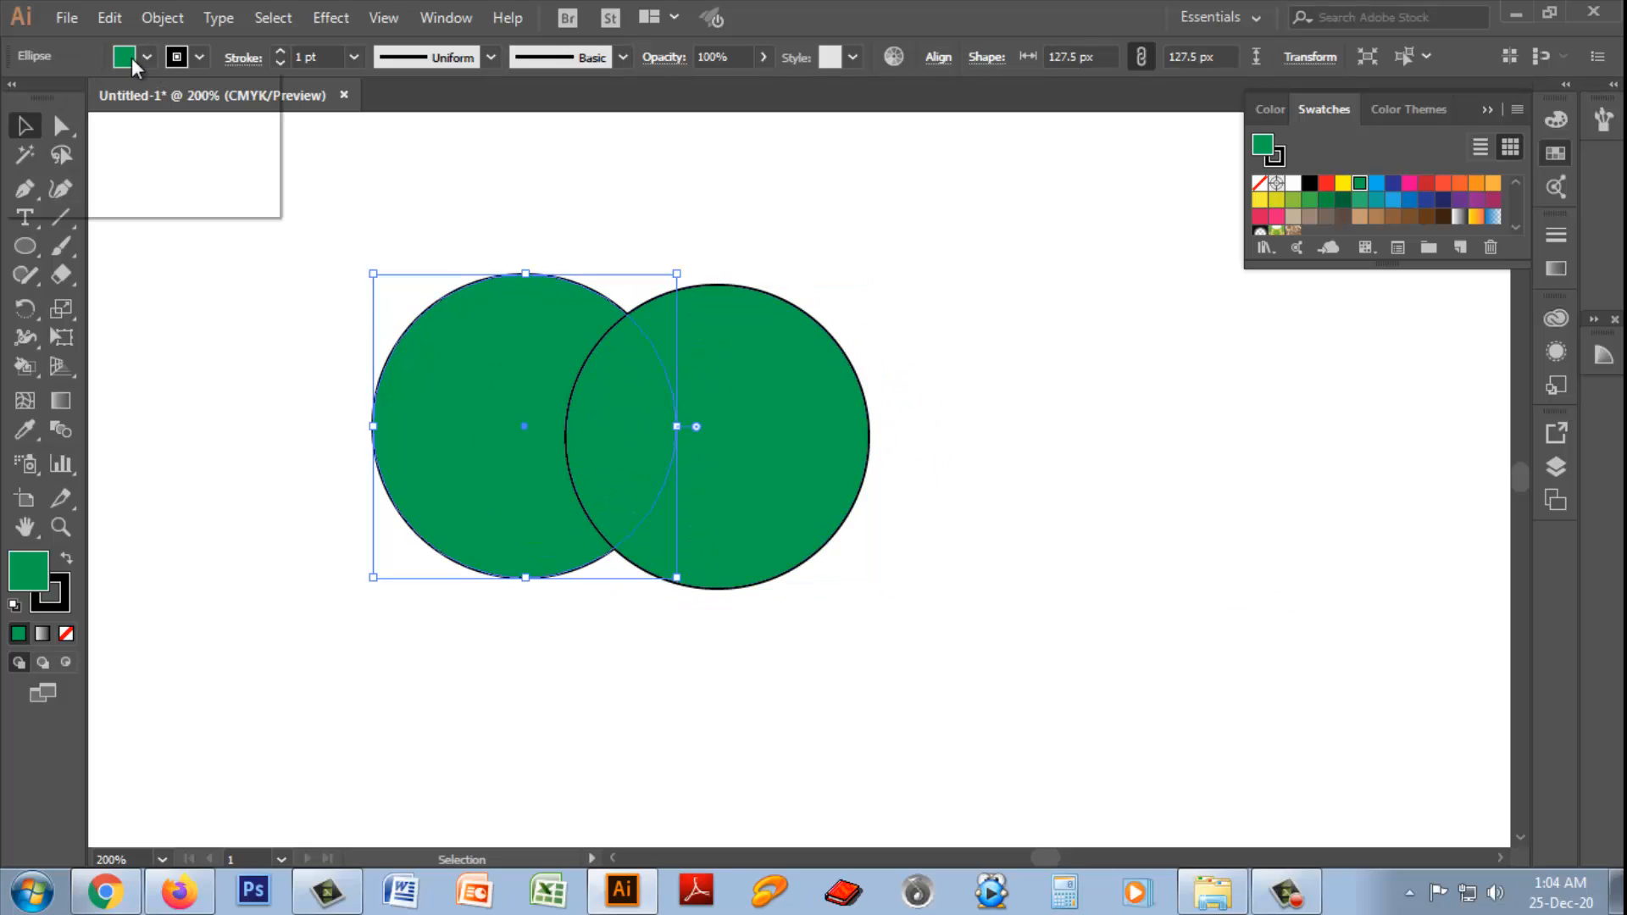
left_click(15, 95)
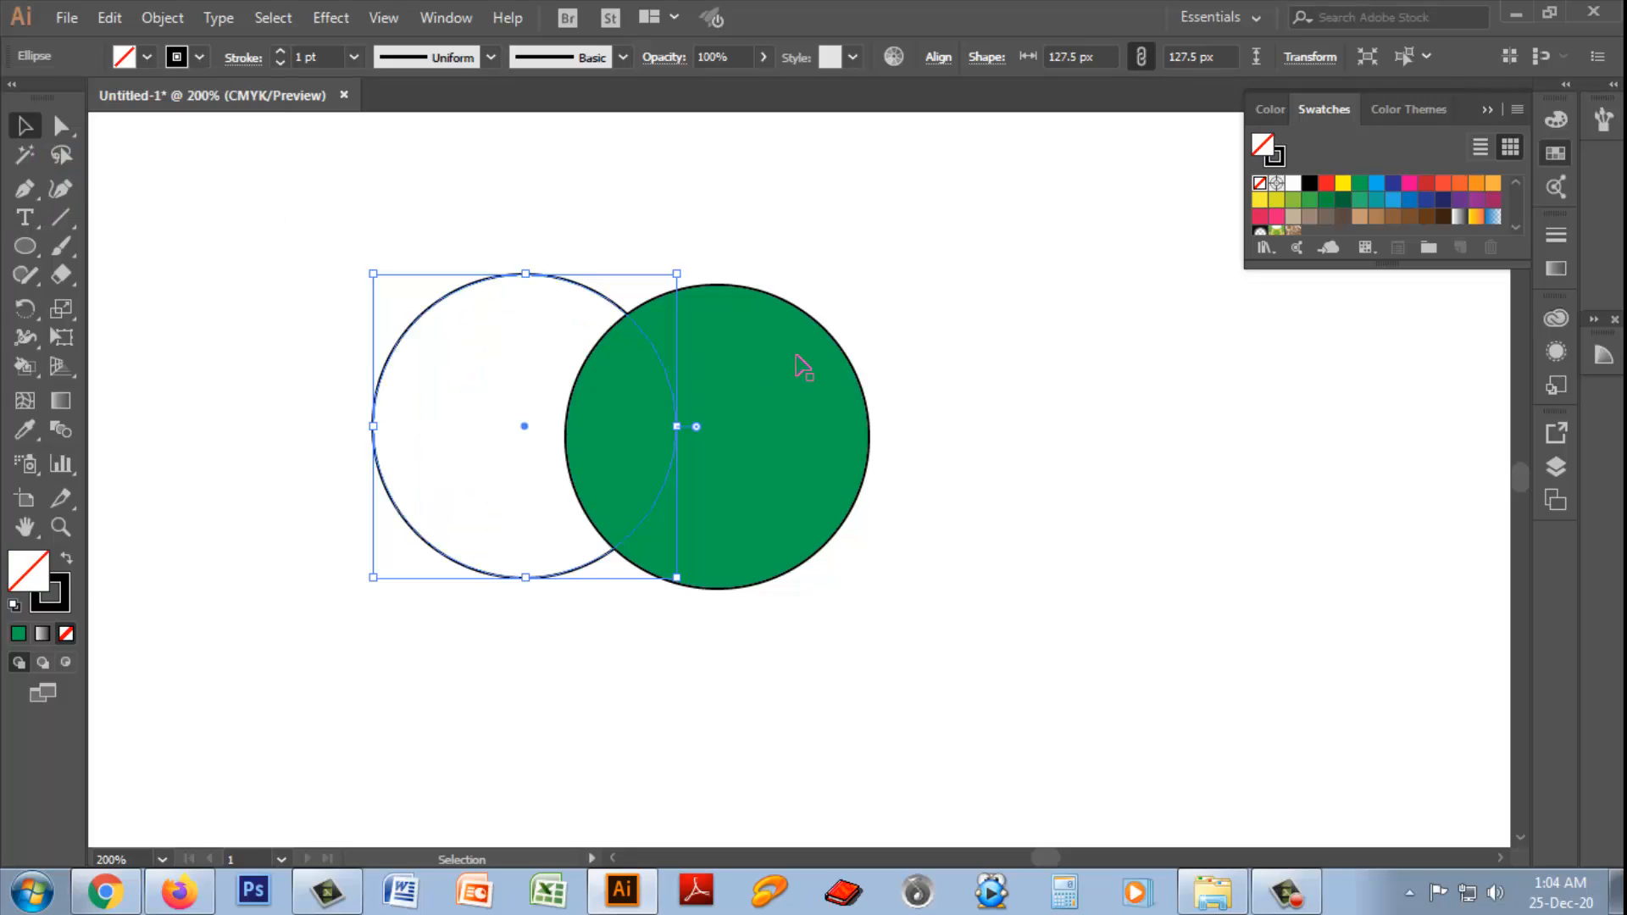
left_click(1077, 386)
left_click(829, 394)
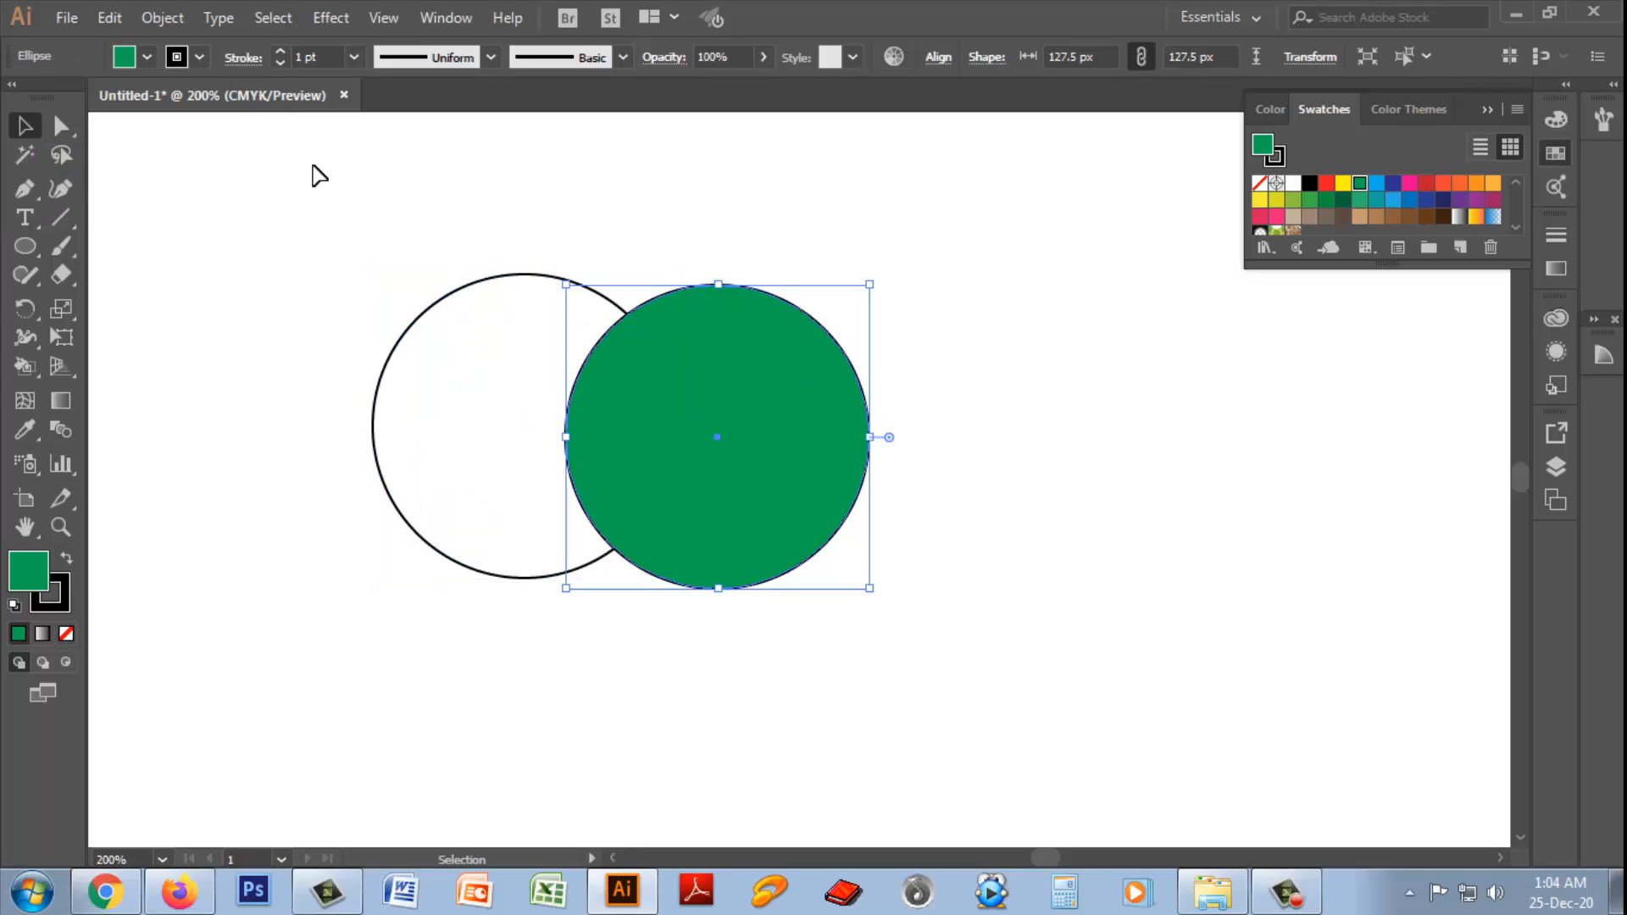
left_click(143, 58)
left_click(15, 95)
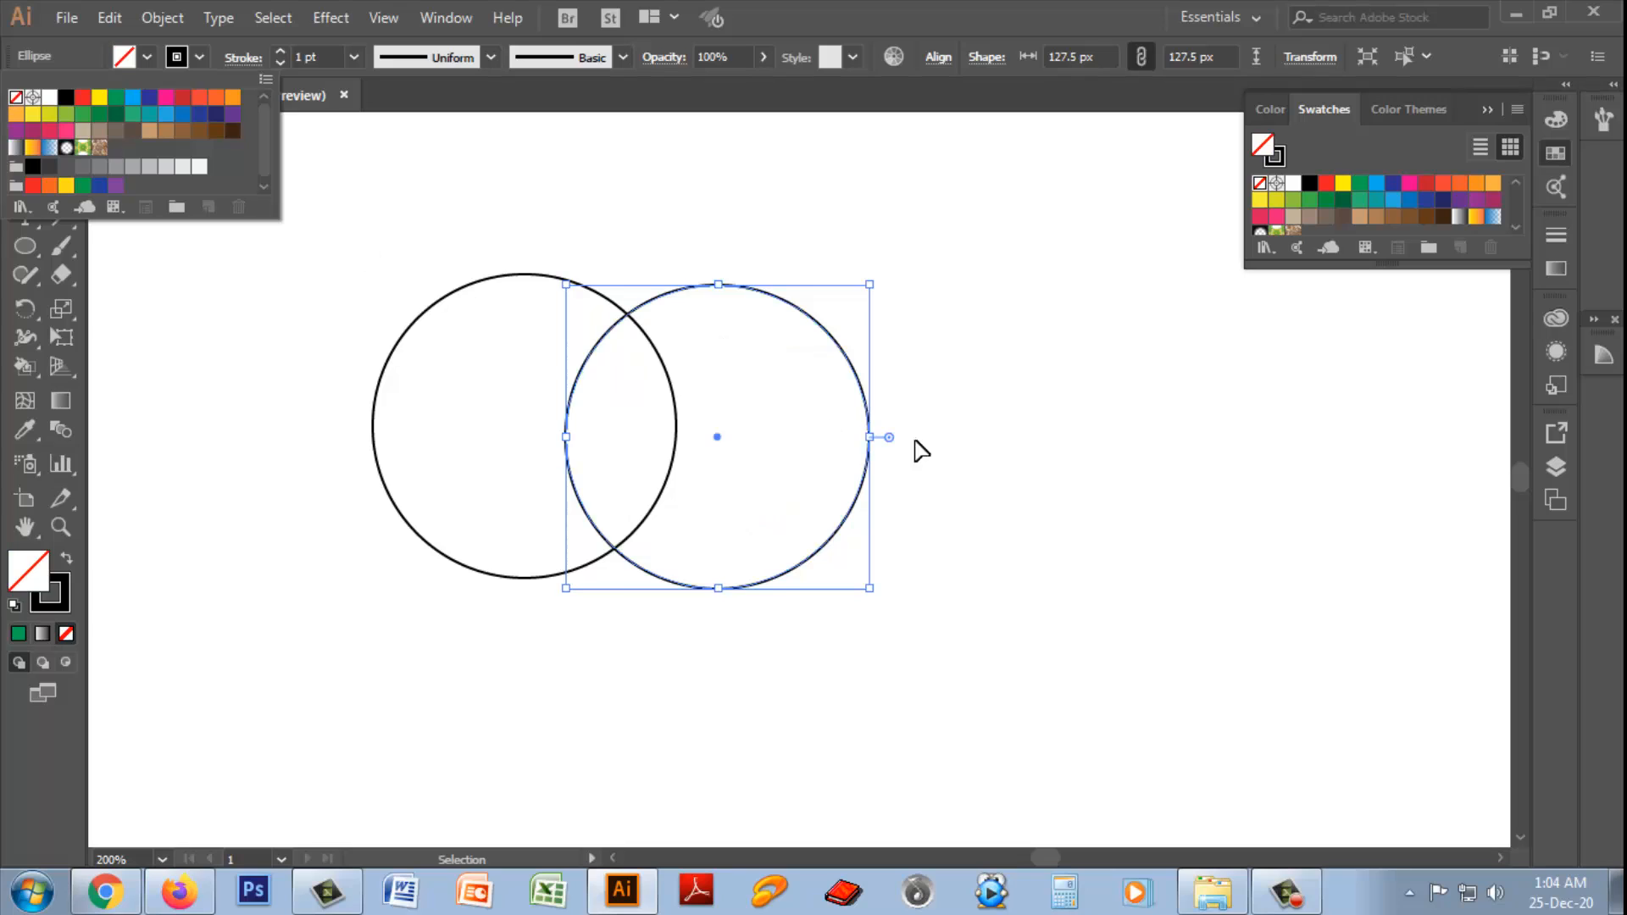
left_click(1093, 662)
- Make a Live Paint group from both circles, filling the left crescent with green using the Live Paint Bucket
left_click_drag(322, 218, 885, 654)
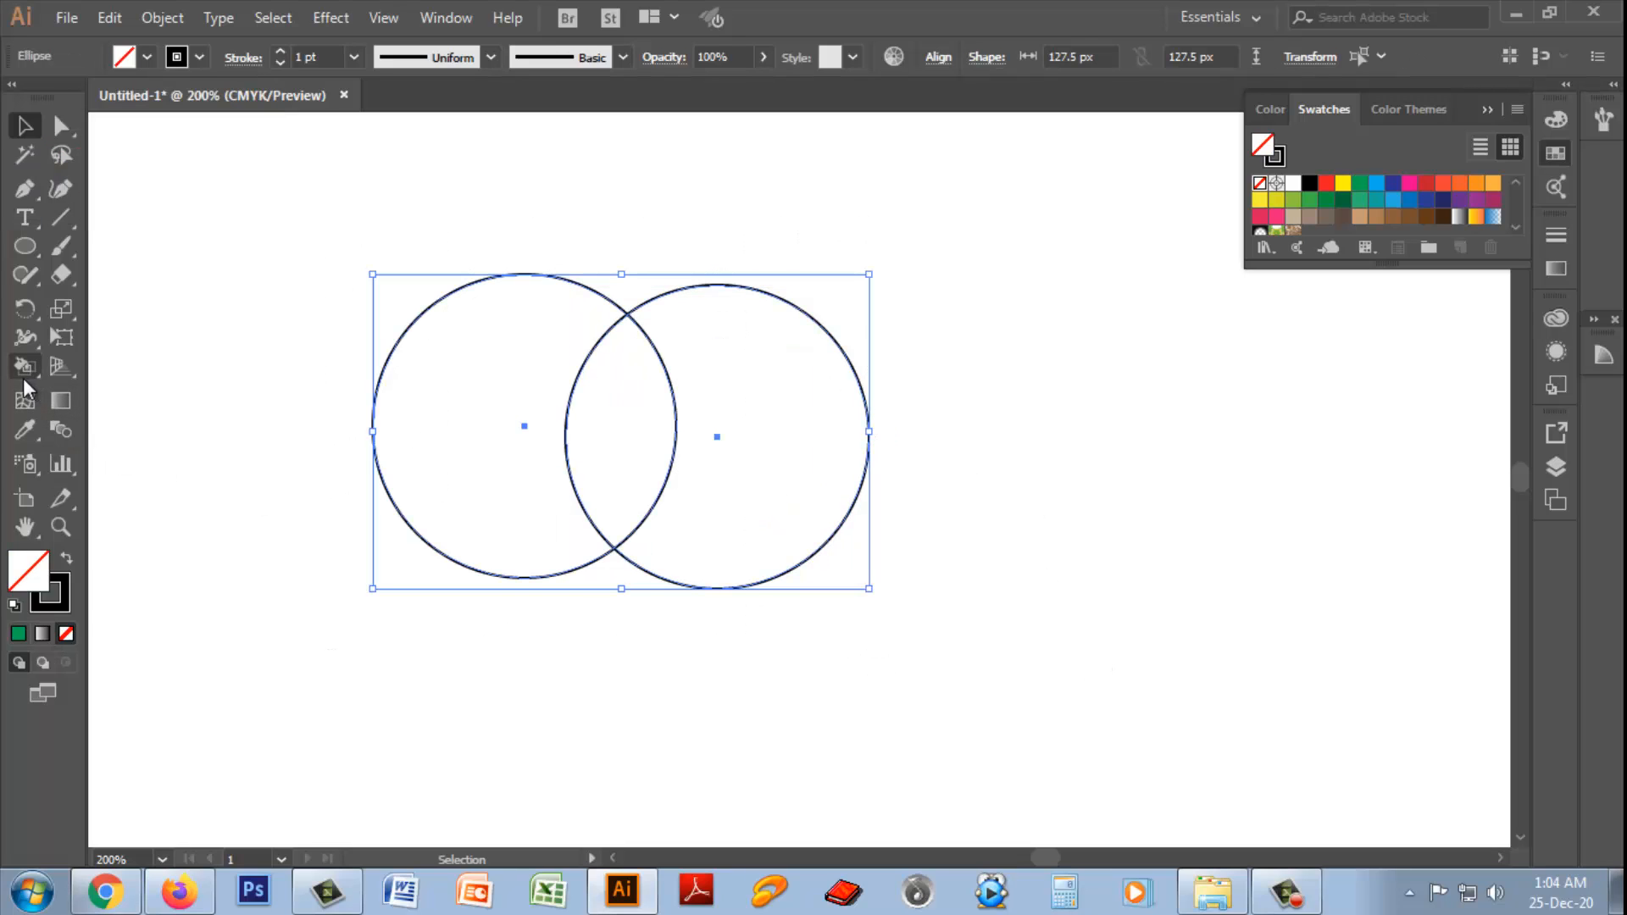
left_click_drag(24, 366, 146, 405)
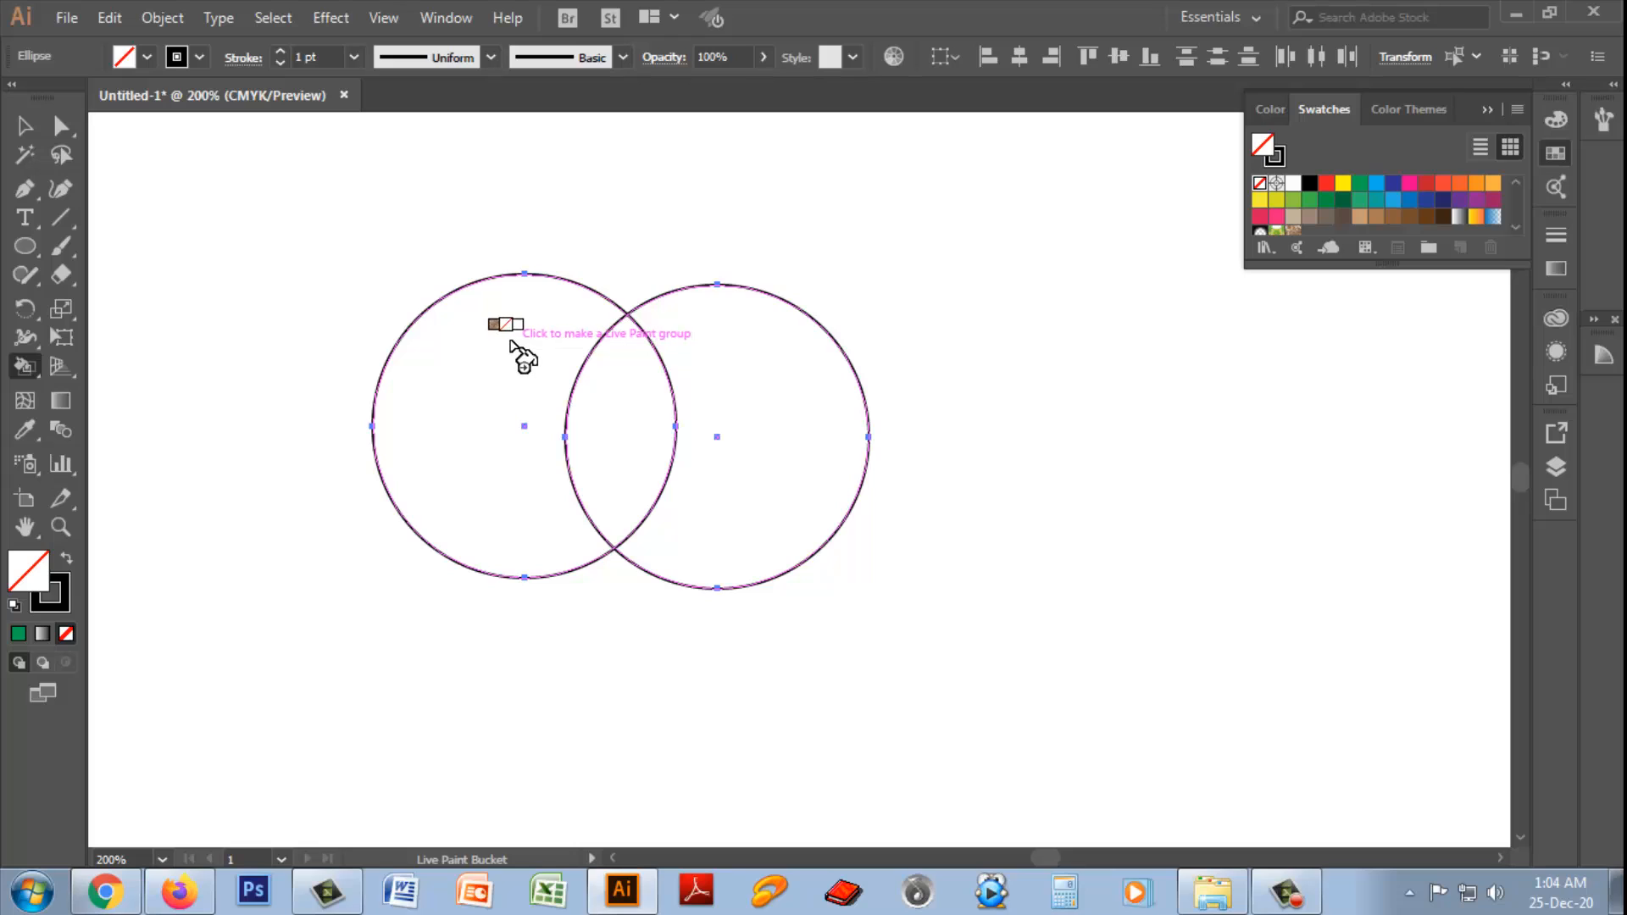
left_click(1358, 185)
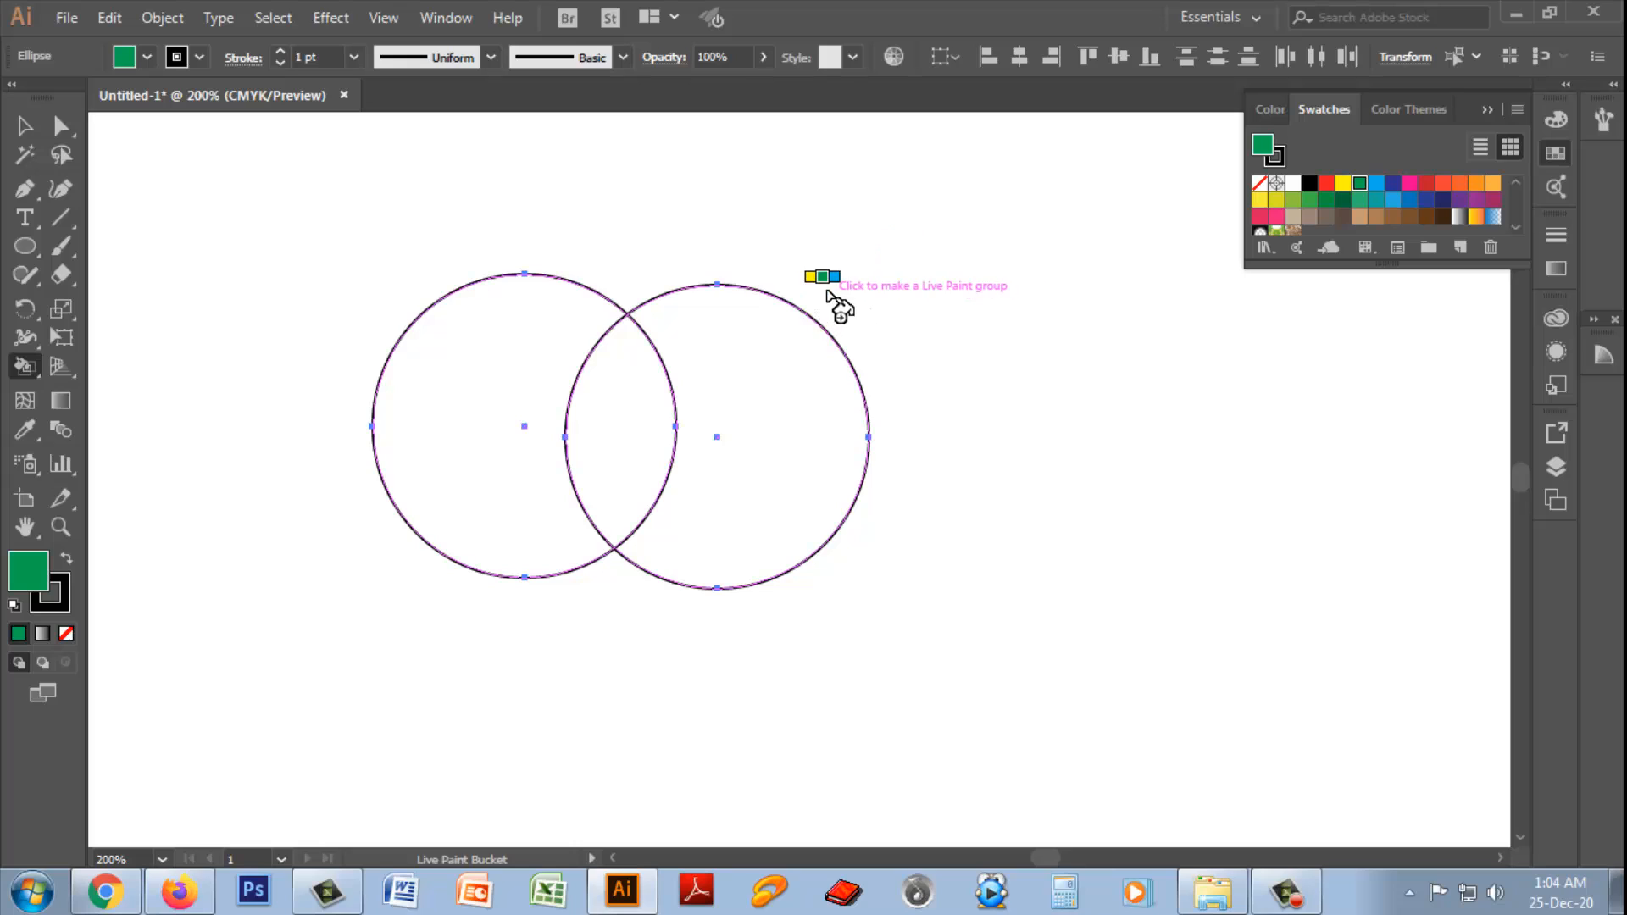
left_click(500, 363)
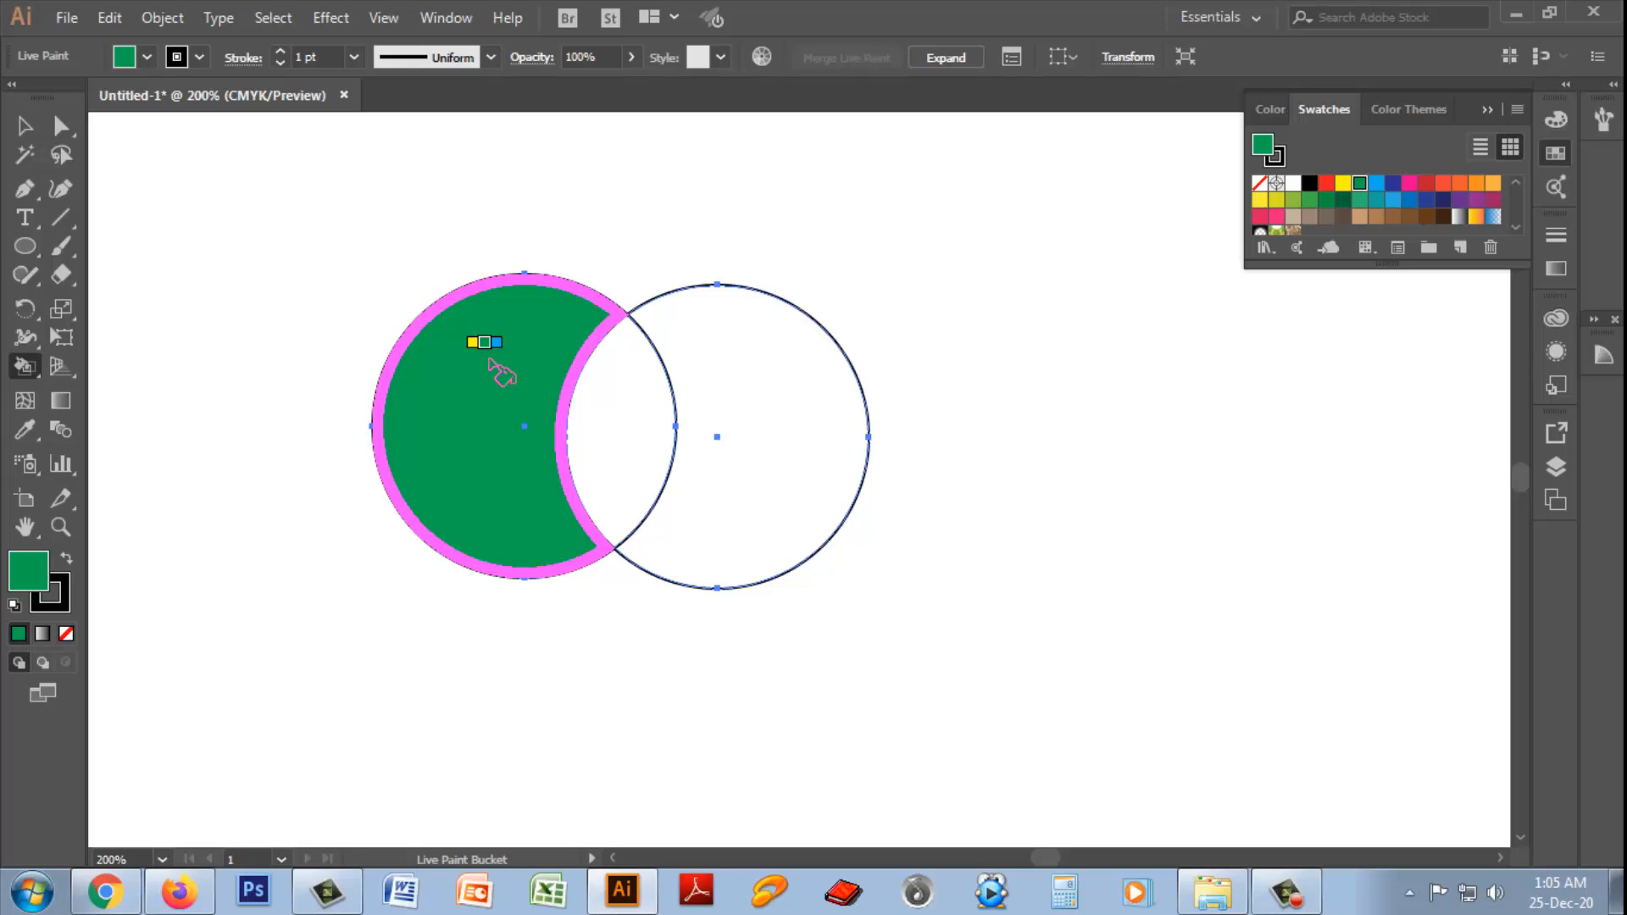
- Fill the overlap of the circles with orange and cycle the bucket back through the neighbouring swatches
left_click(616, 410)
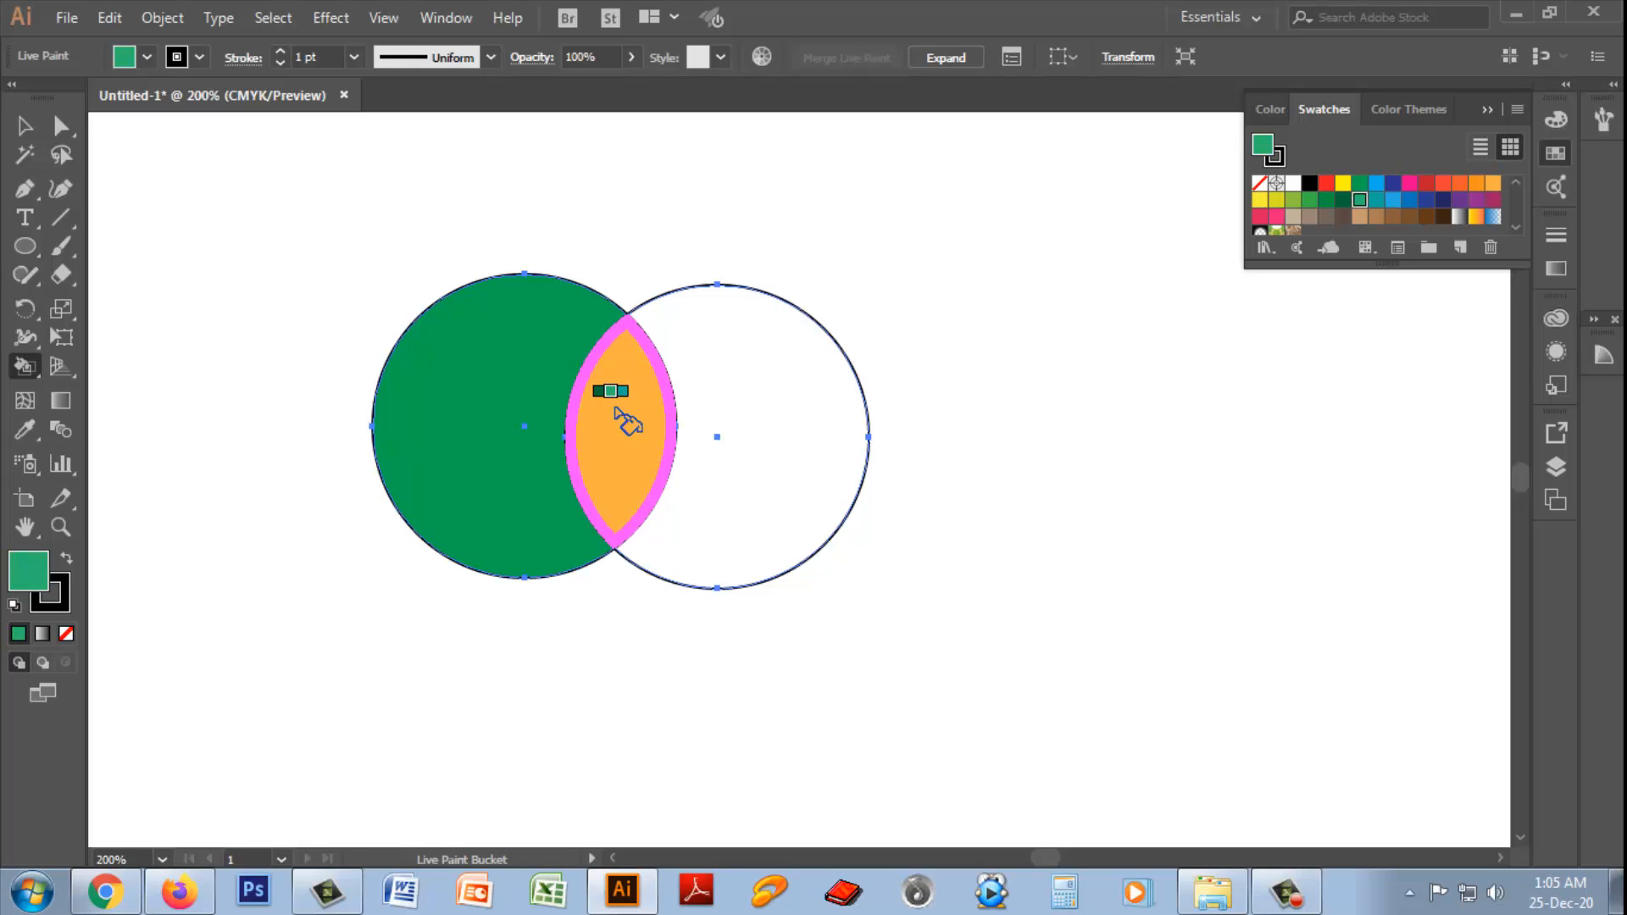
key("Left")
key("Left")
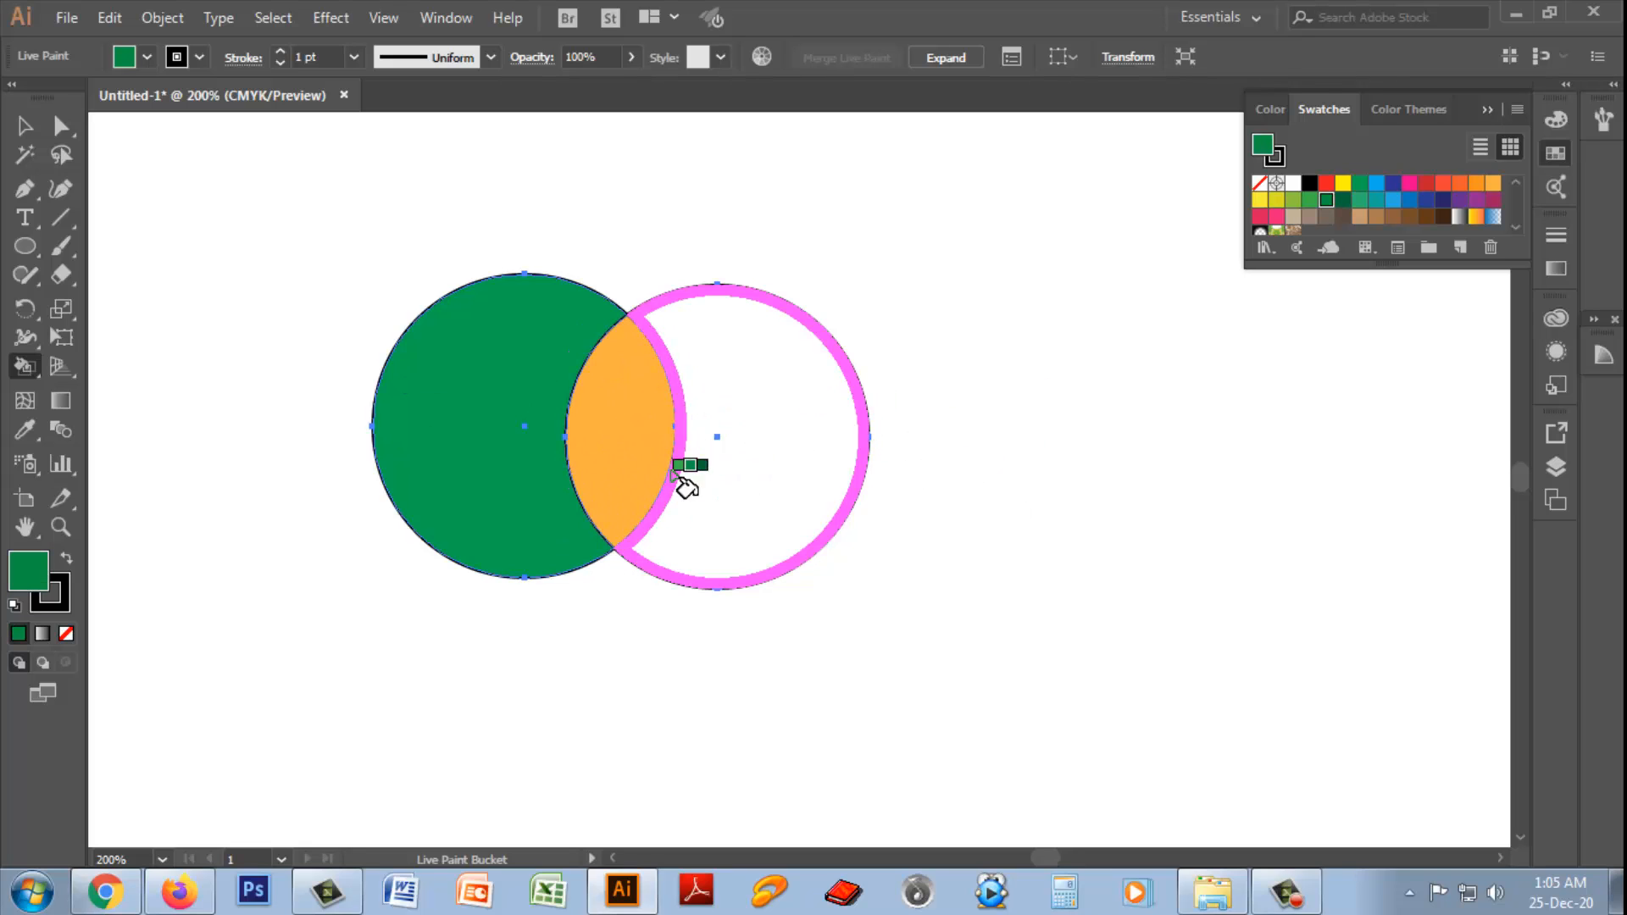
key("Left")
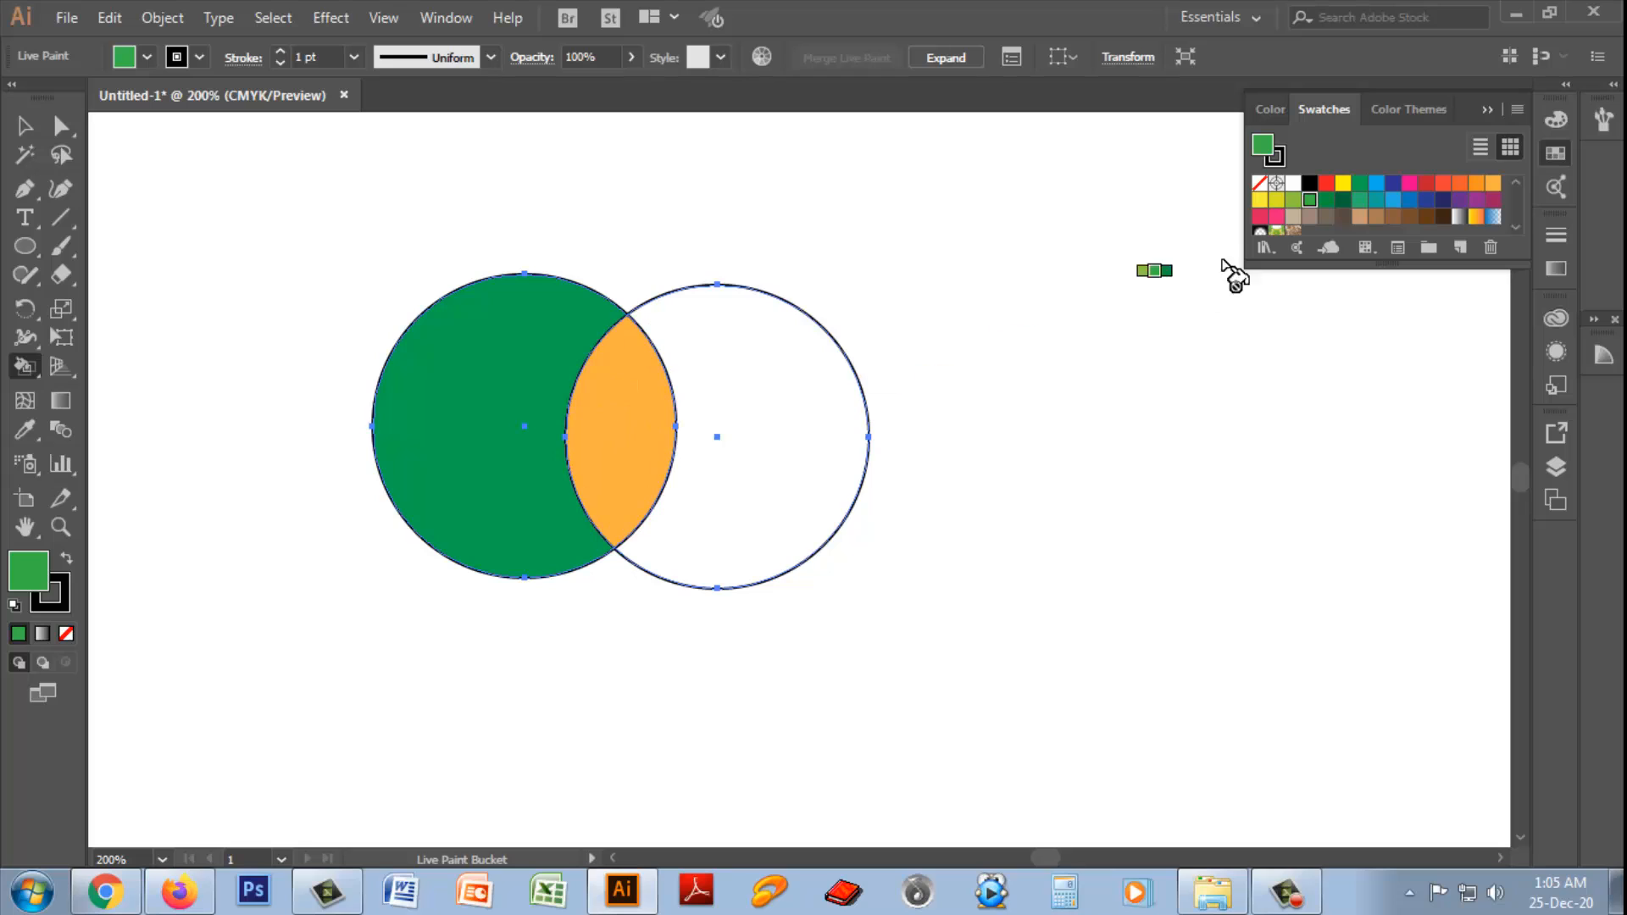
- Cycle the bucket swatches onward from green, filling the overlap with light blue and the right crescent with dark blue
left_click(1362, 187)
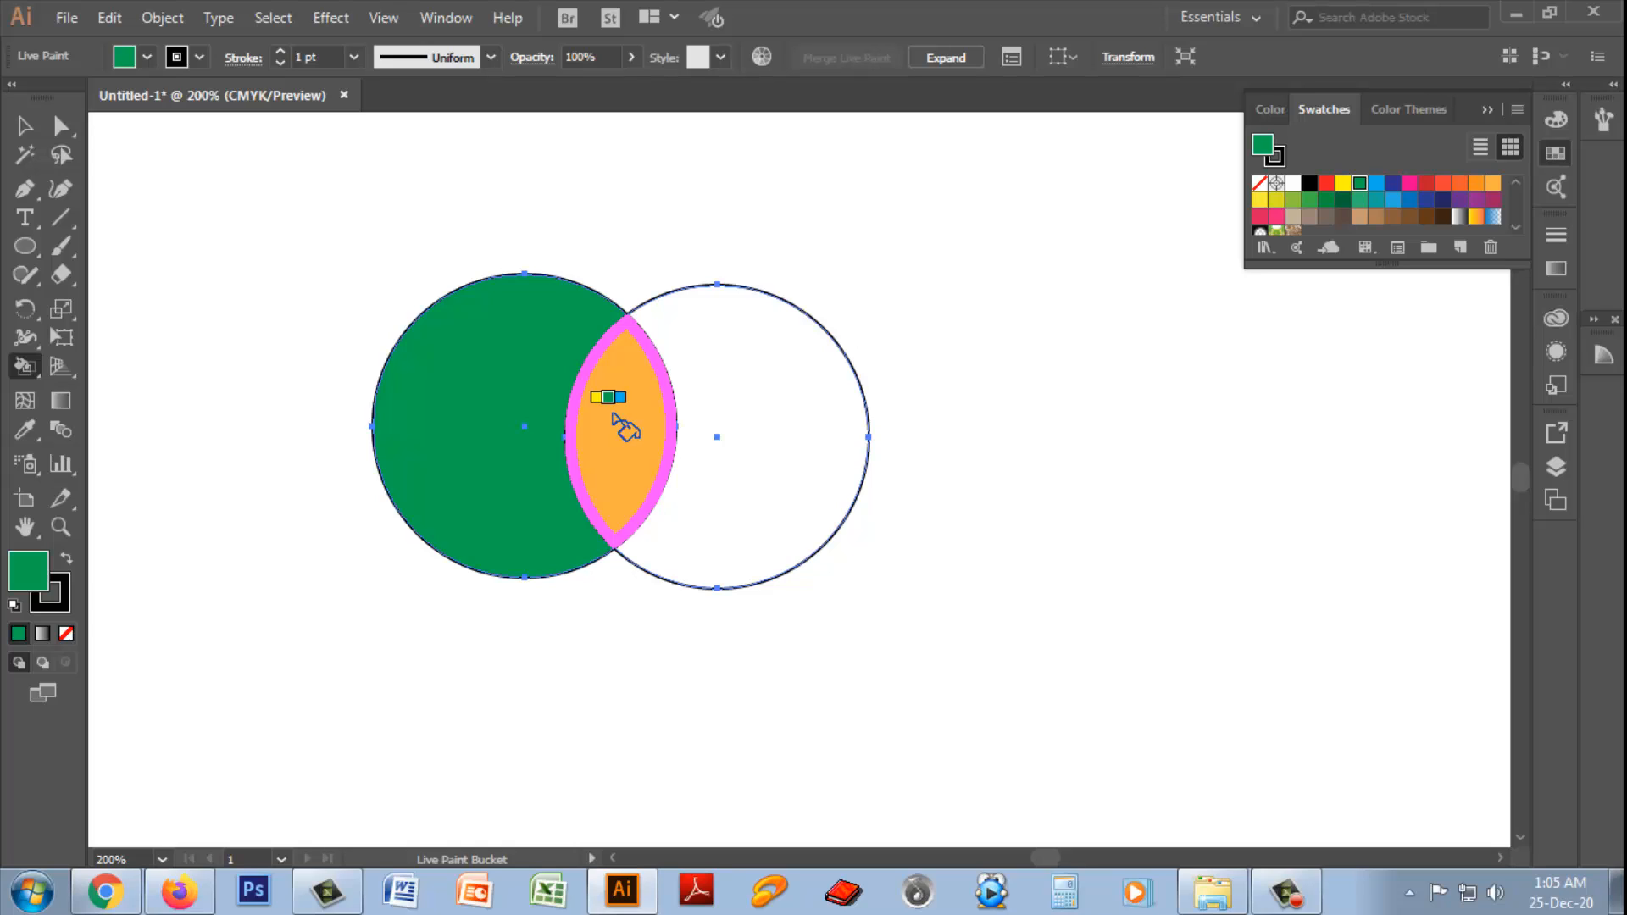
key("Right")
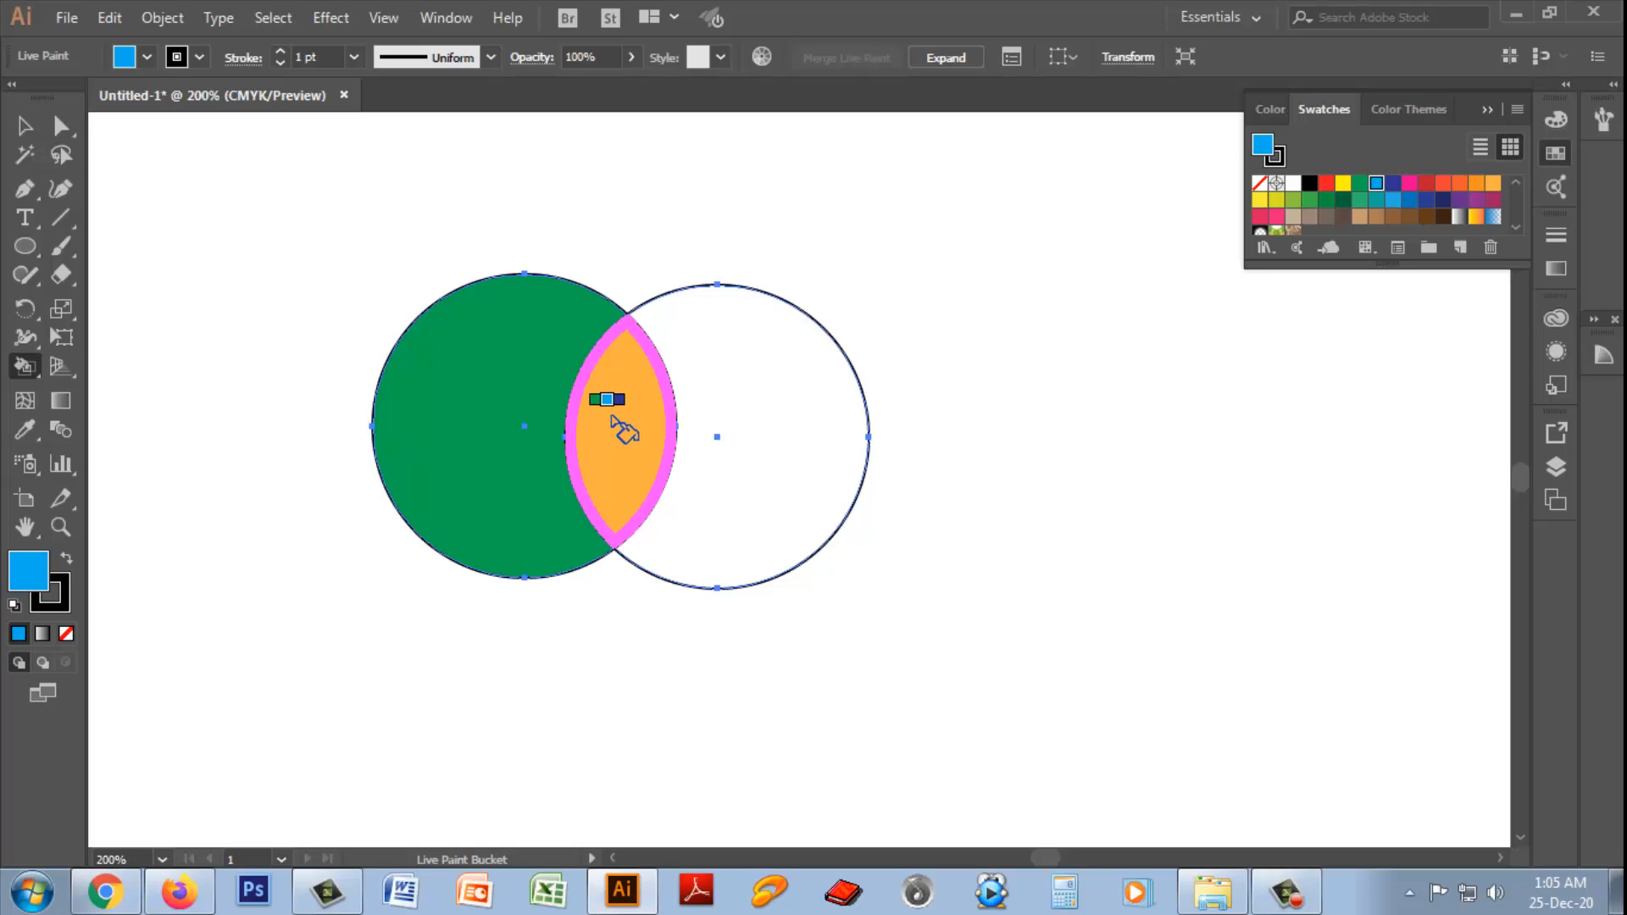
left_click(625, 430)
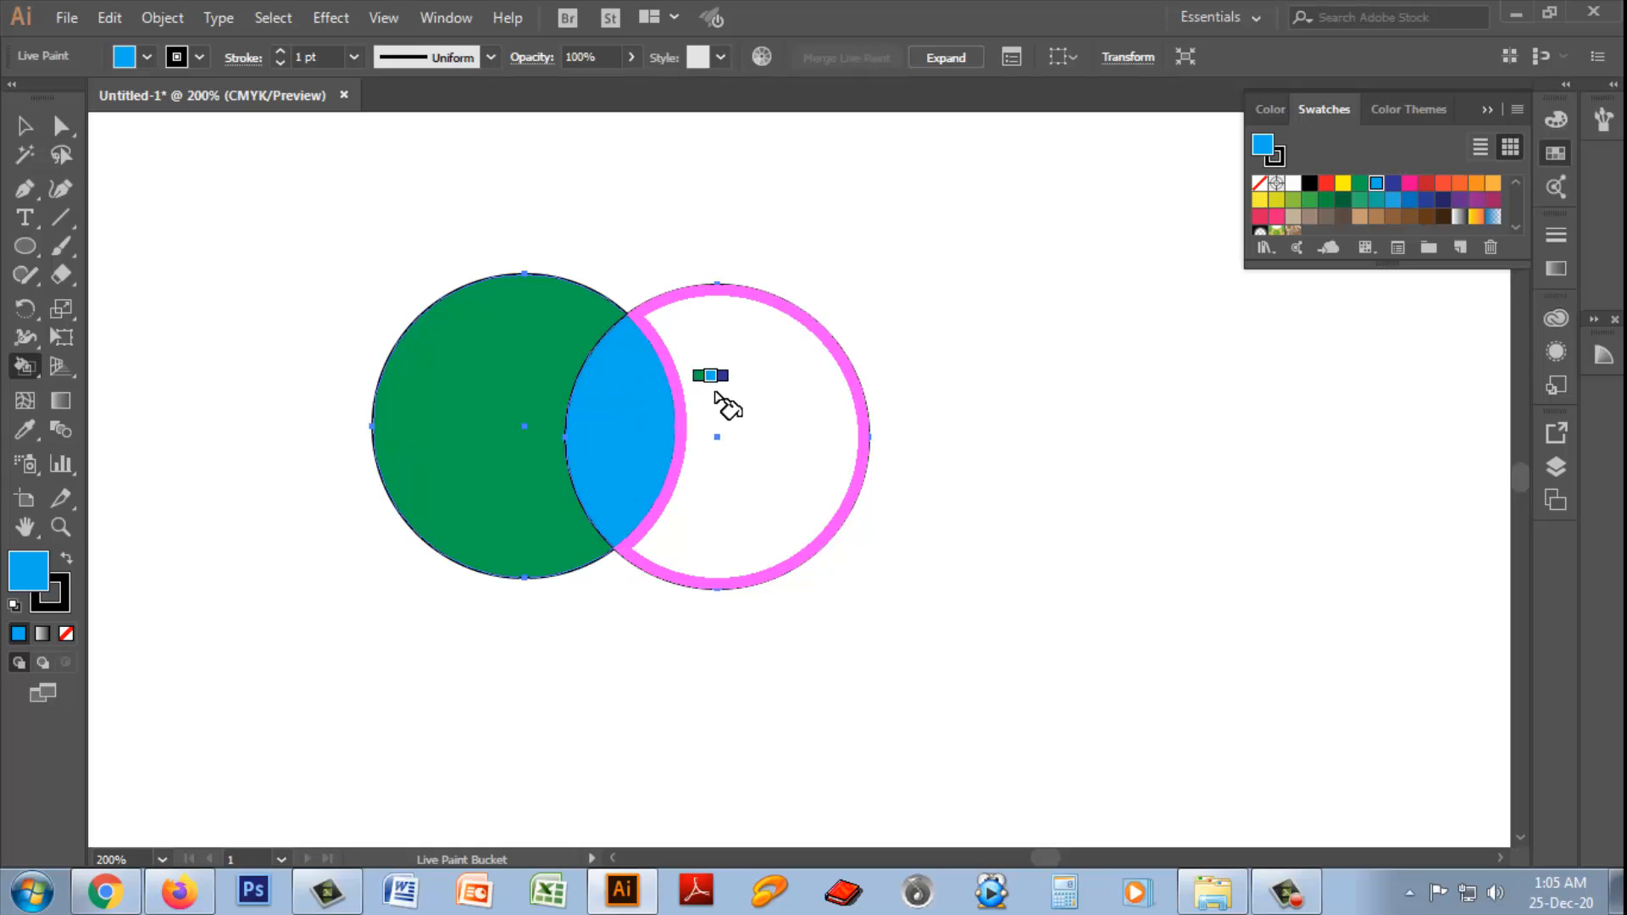
key("Right")
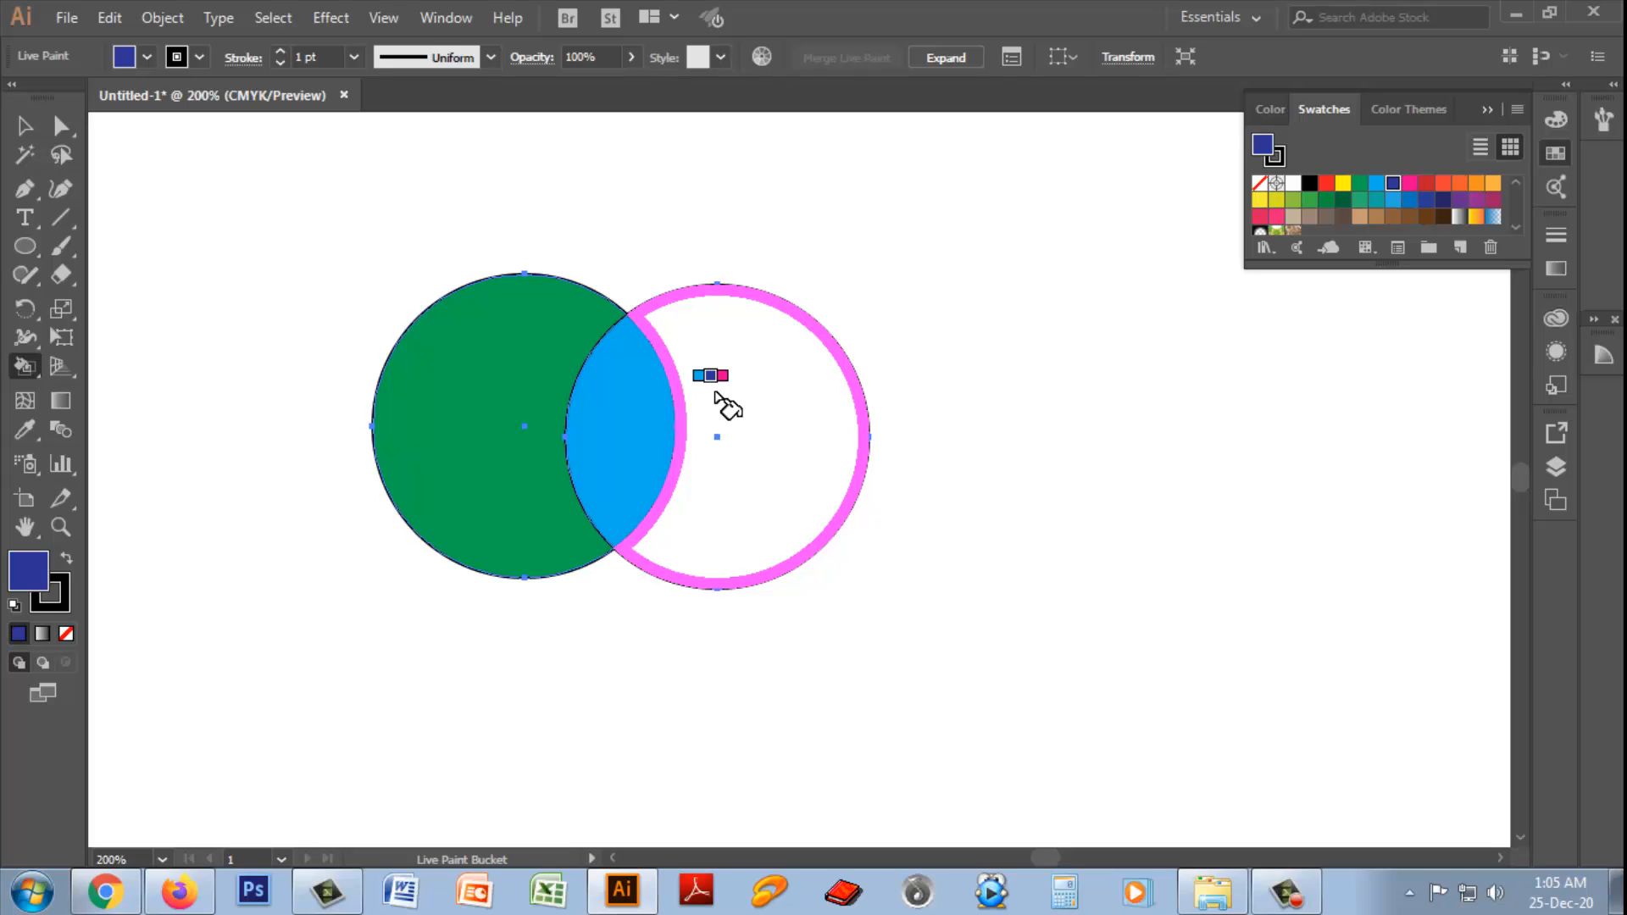
left_click(716, 392)
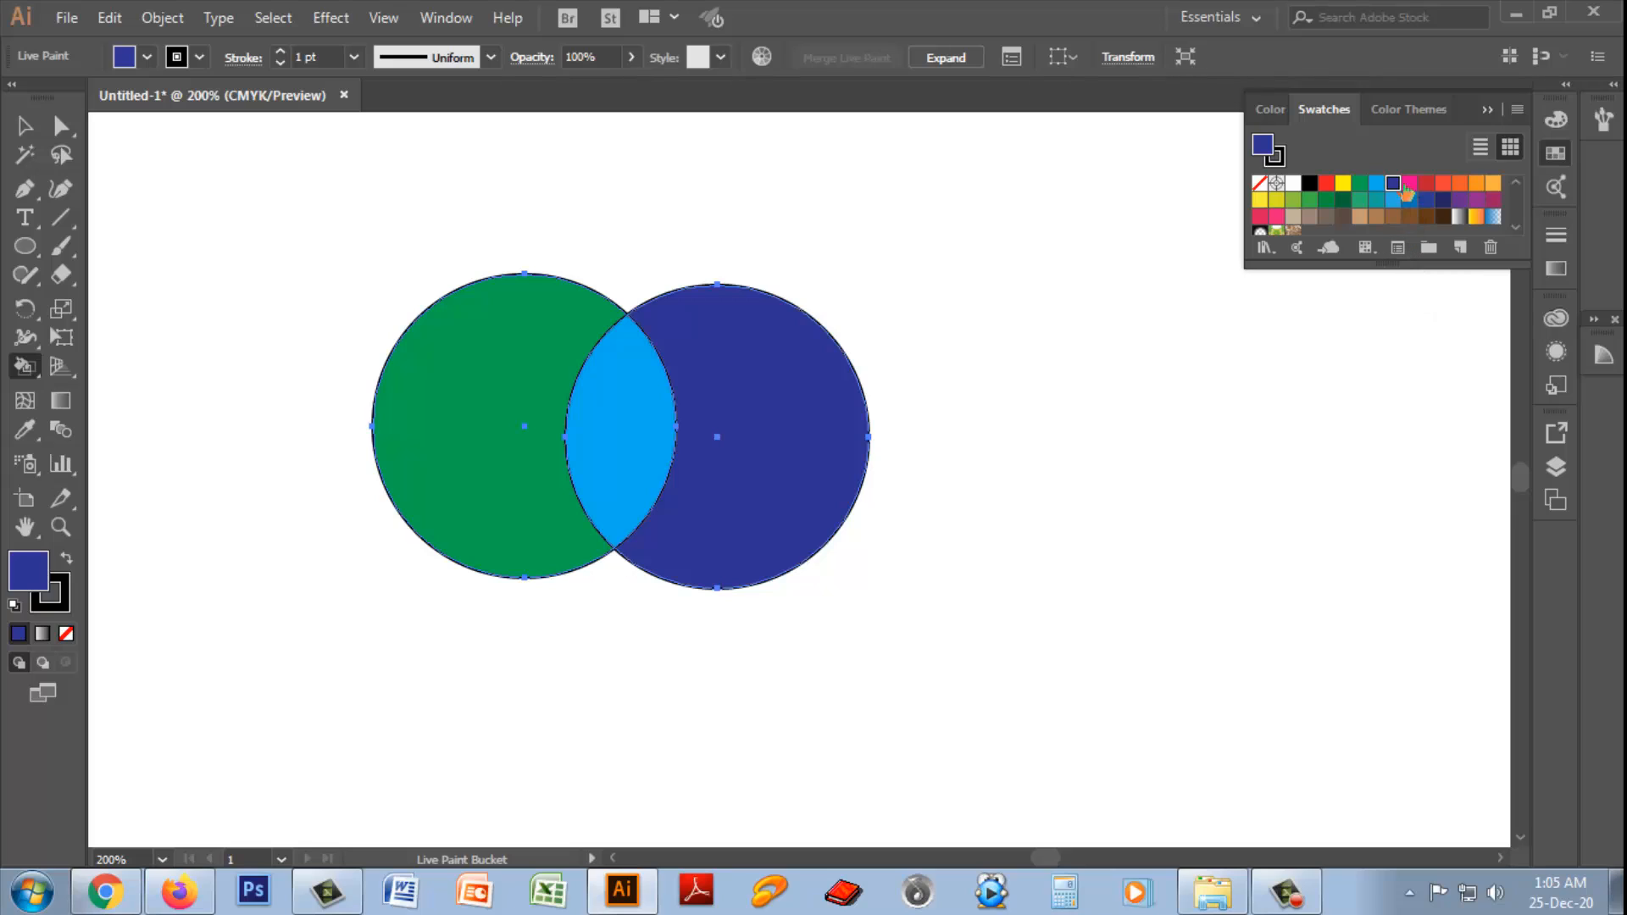
- Recolor the left crescent pink, the overlap red and the right crescent orange-red by advancing through successive swatches
key("Right")
left_click(507, 378)
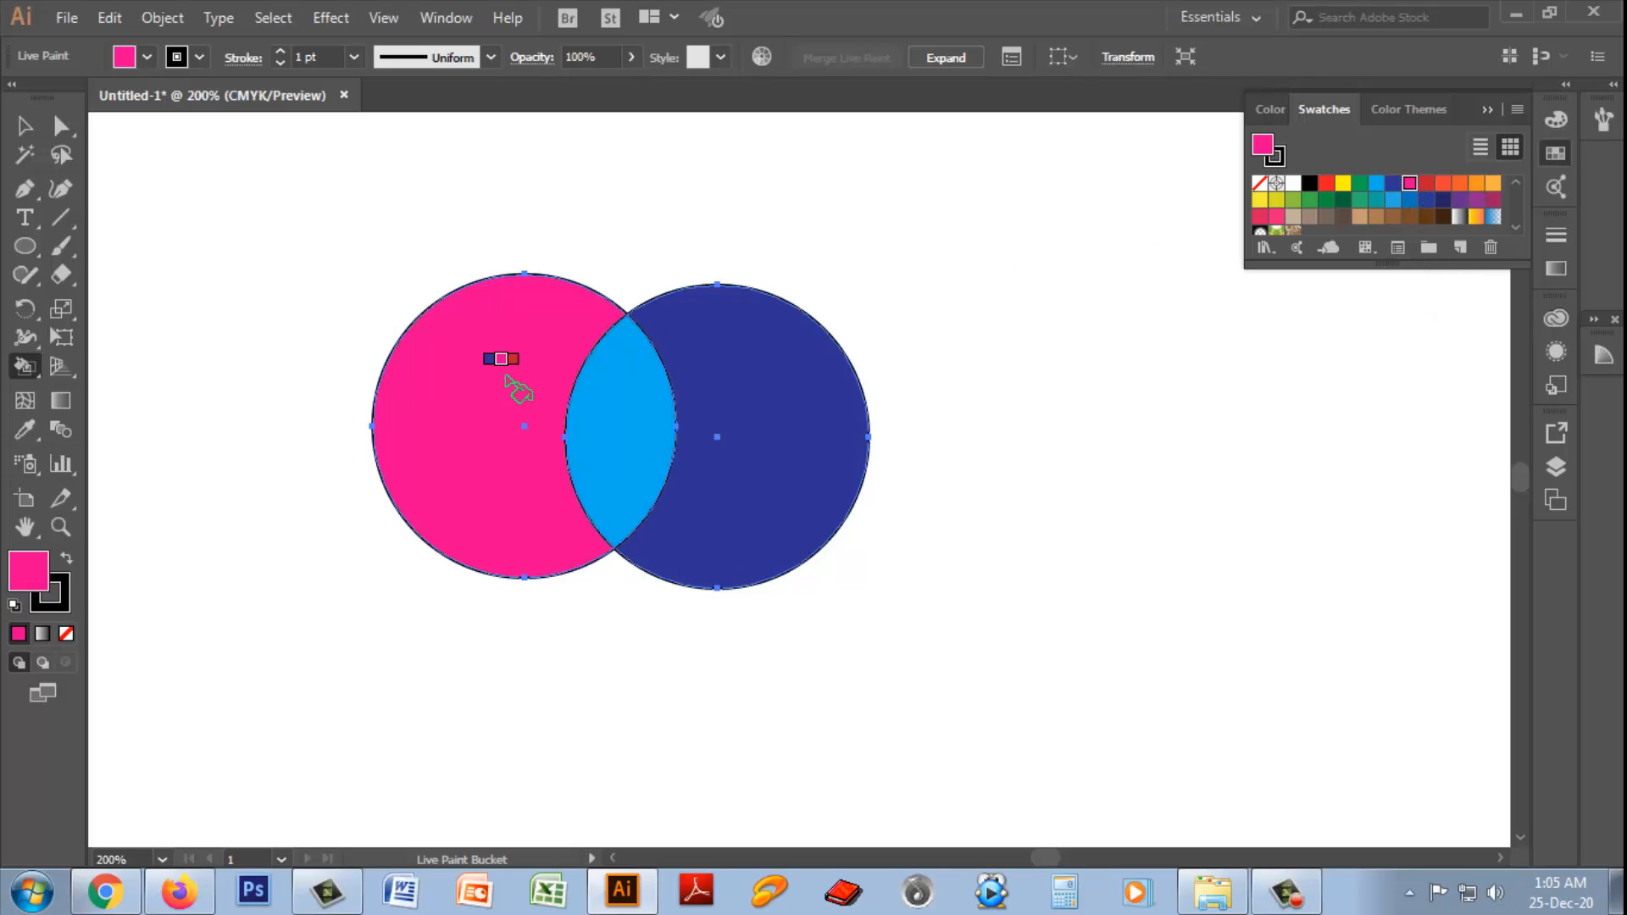
key("Right")
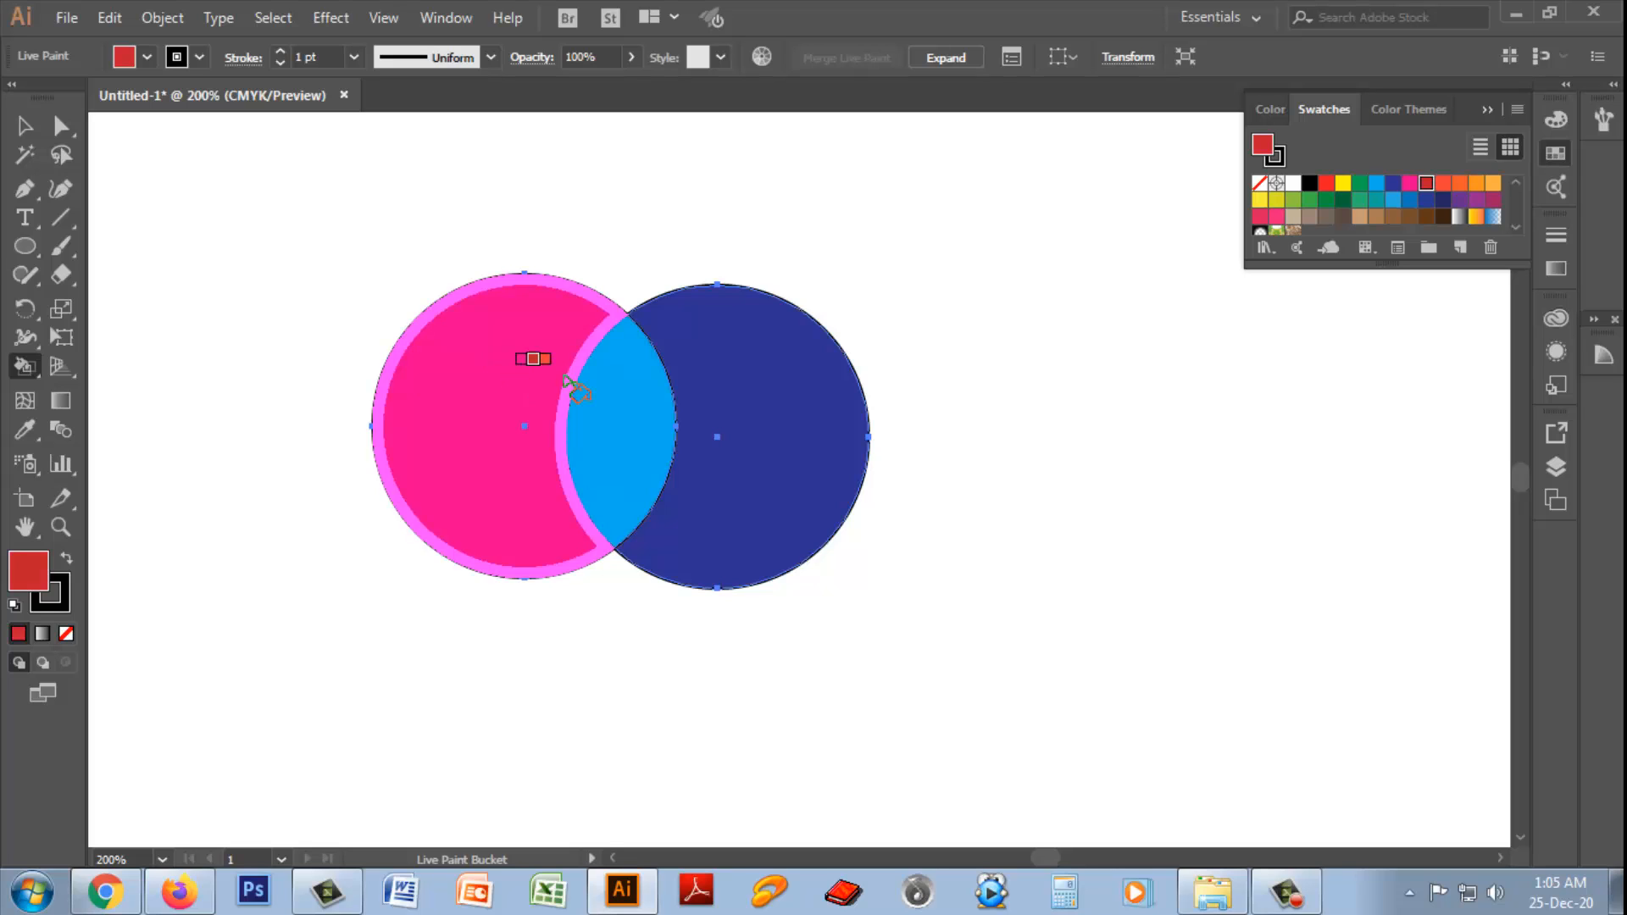
left_click(603, 383)
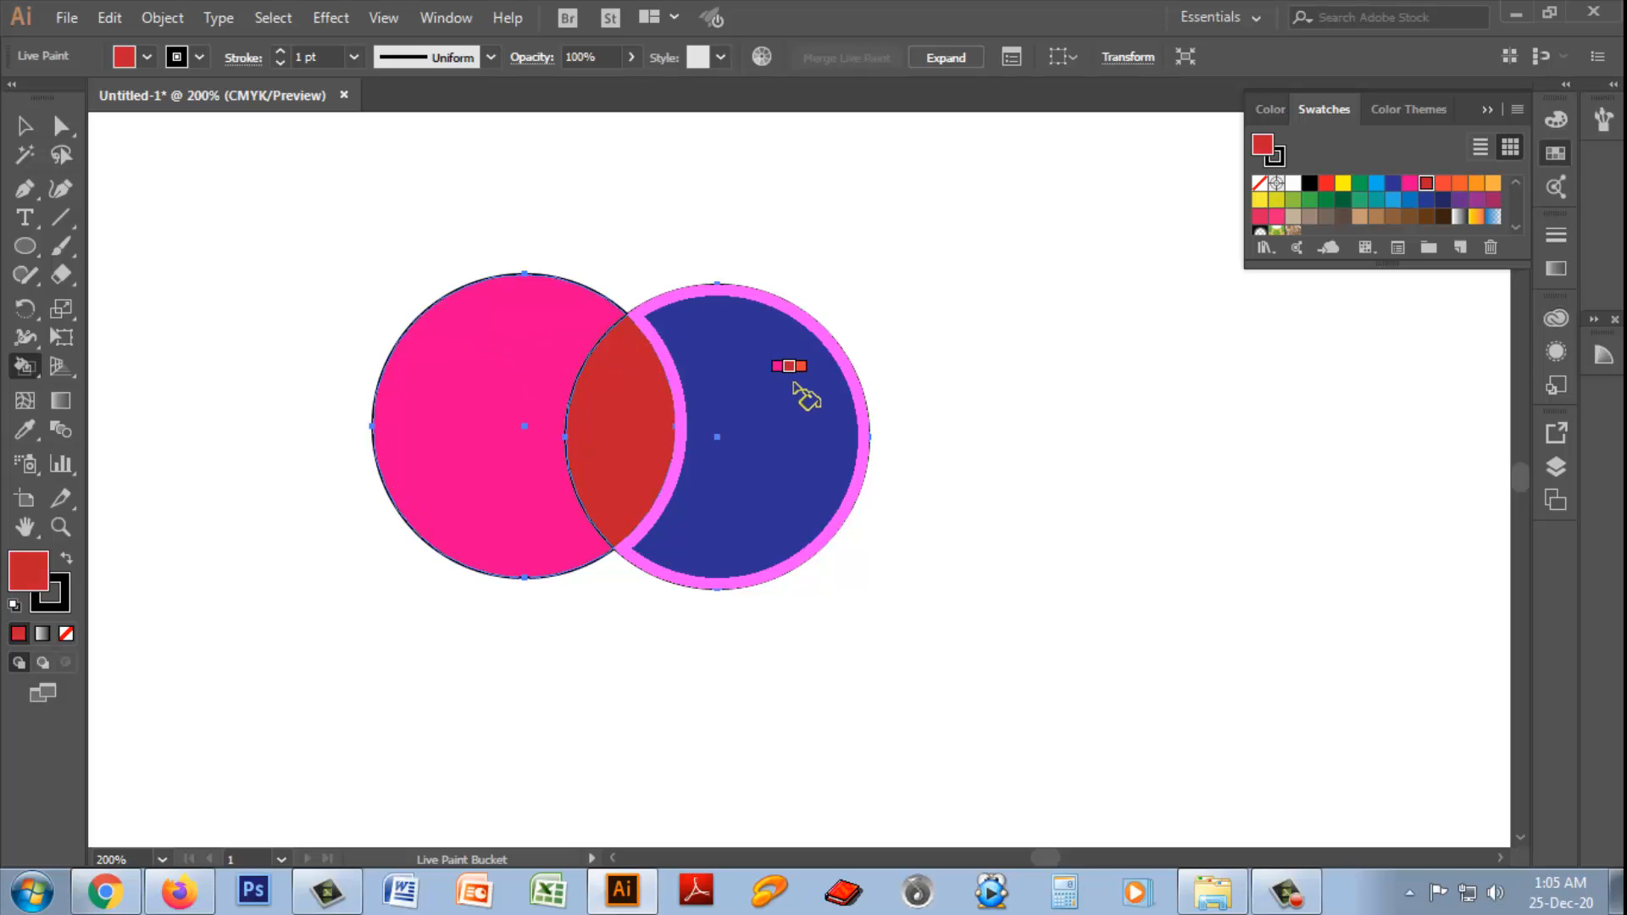
key("Right")
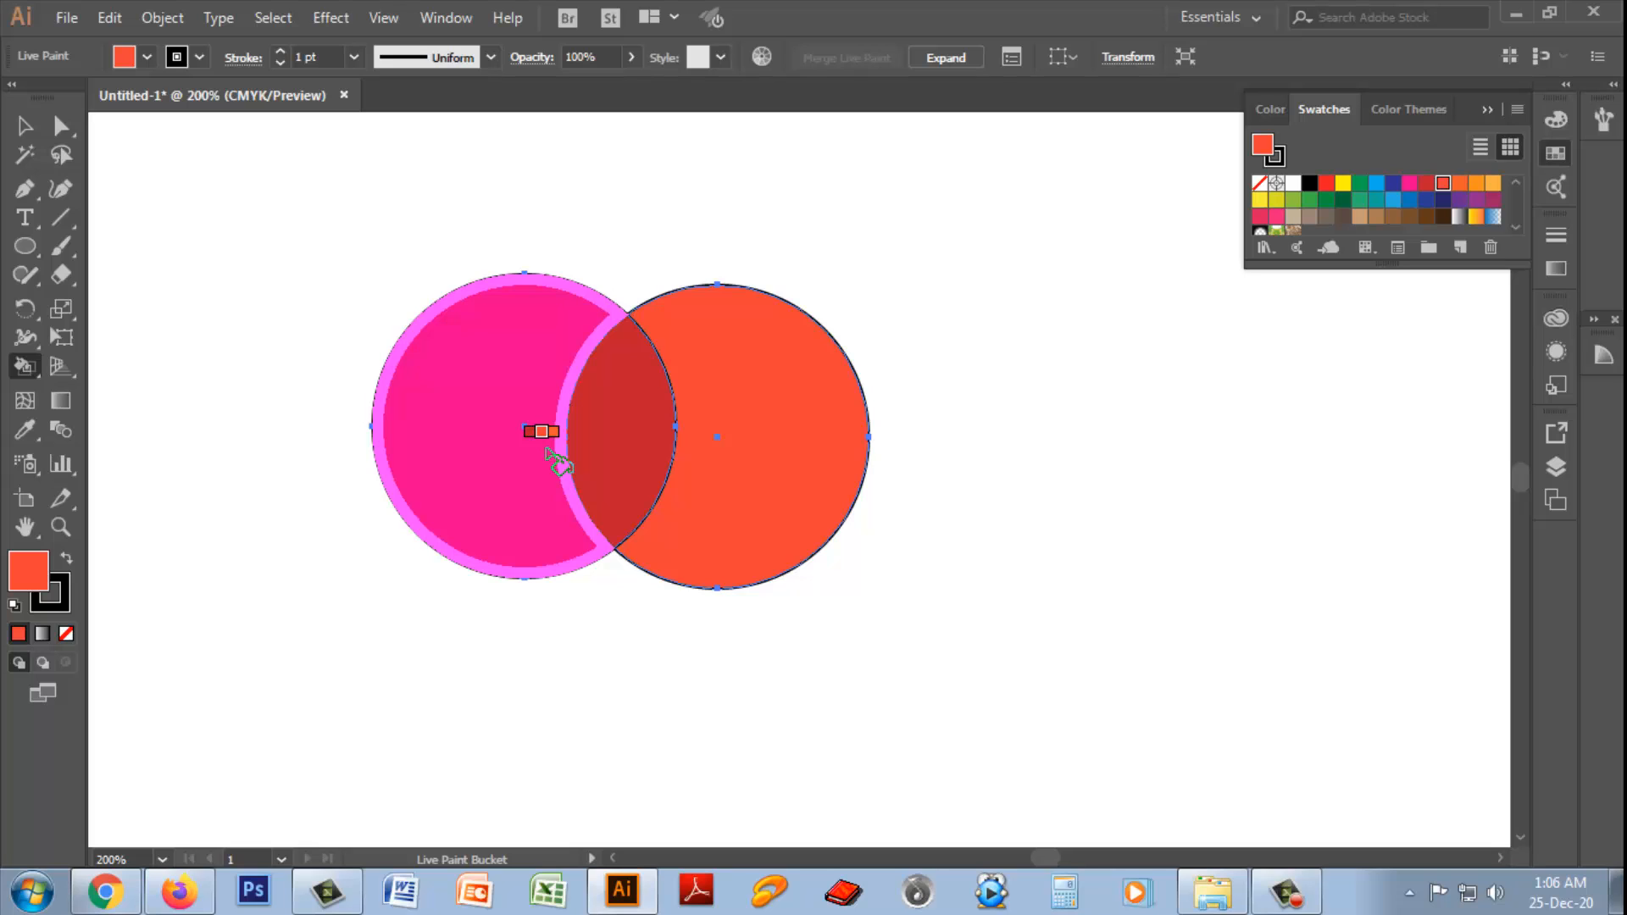
- Turn off Paint Strokes and Cursor Swatch Preview in the Live Paint Bucket options
double_click(25, 367)
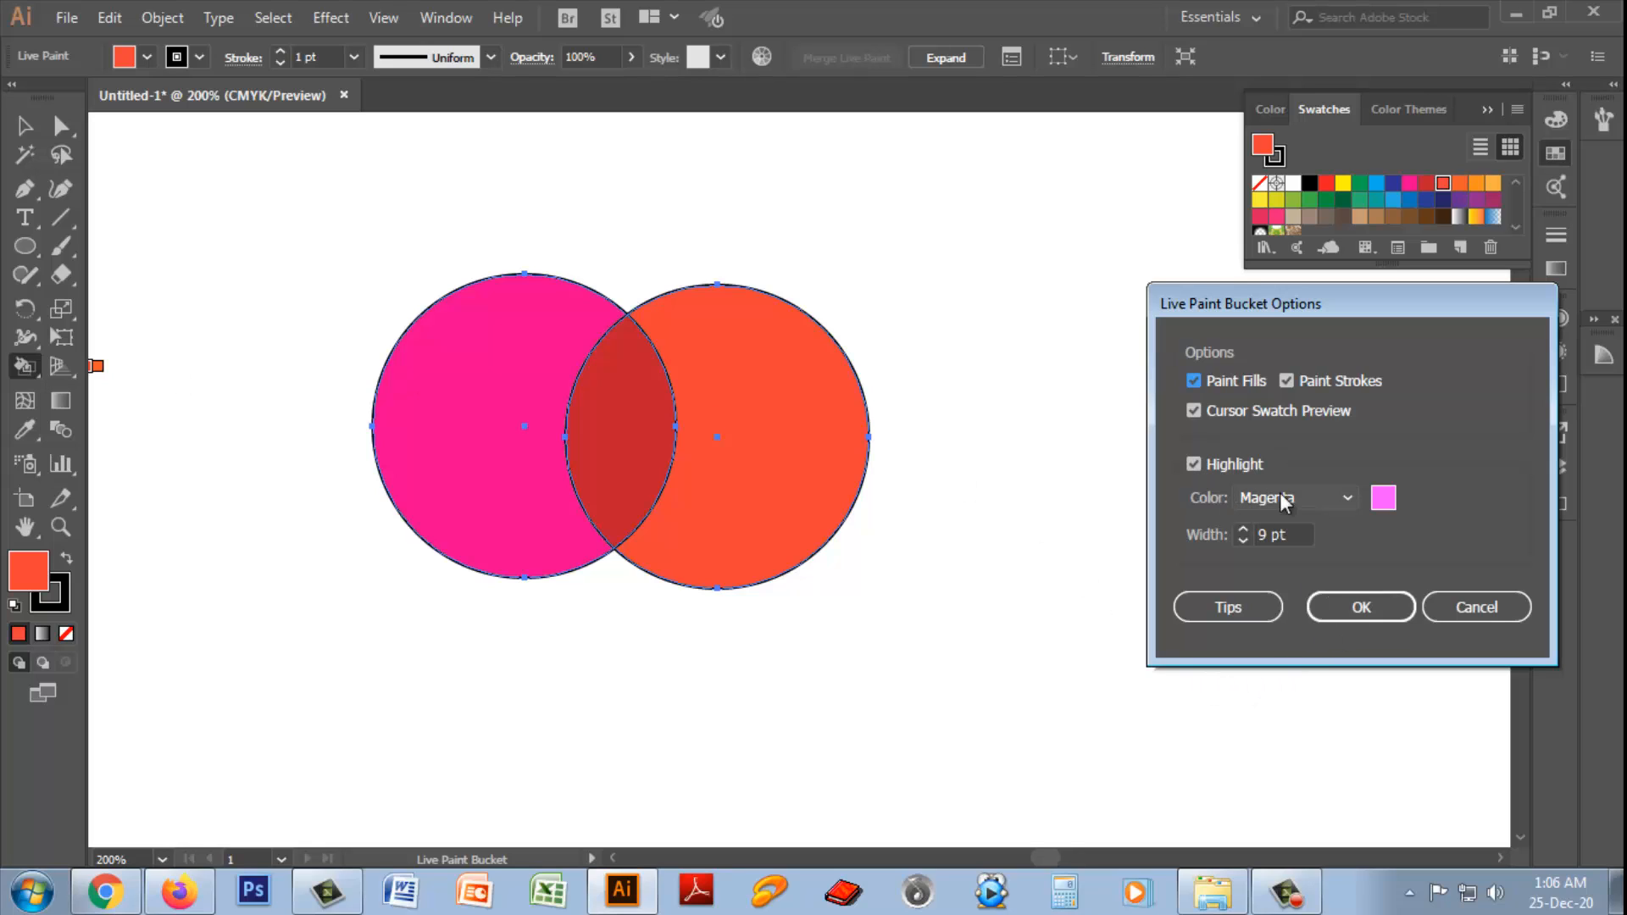
left_click(1285, 381)
left_click(1193, 410)
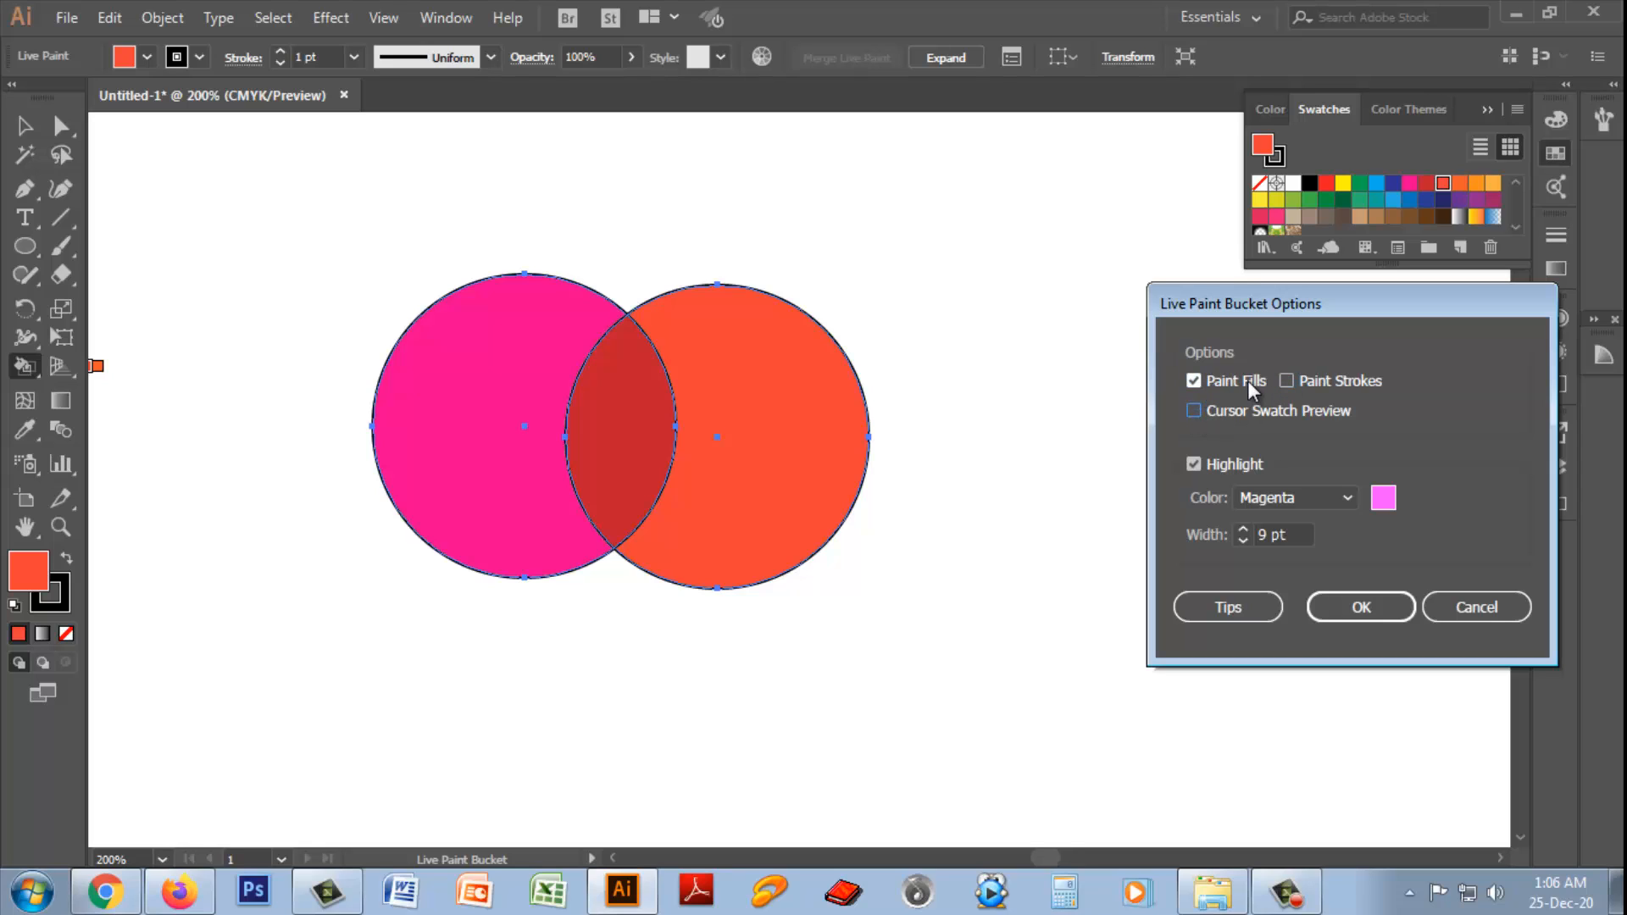
left_click(1360, 607)
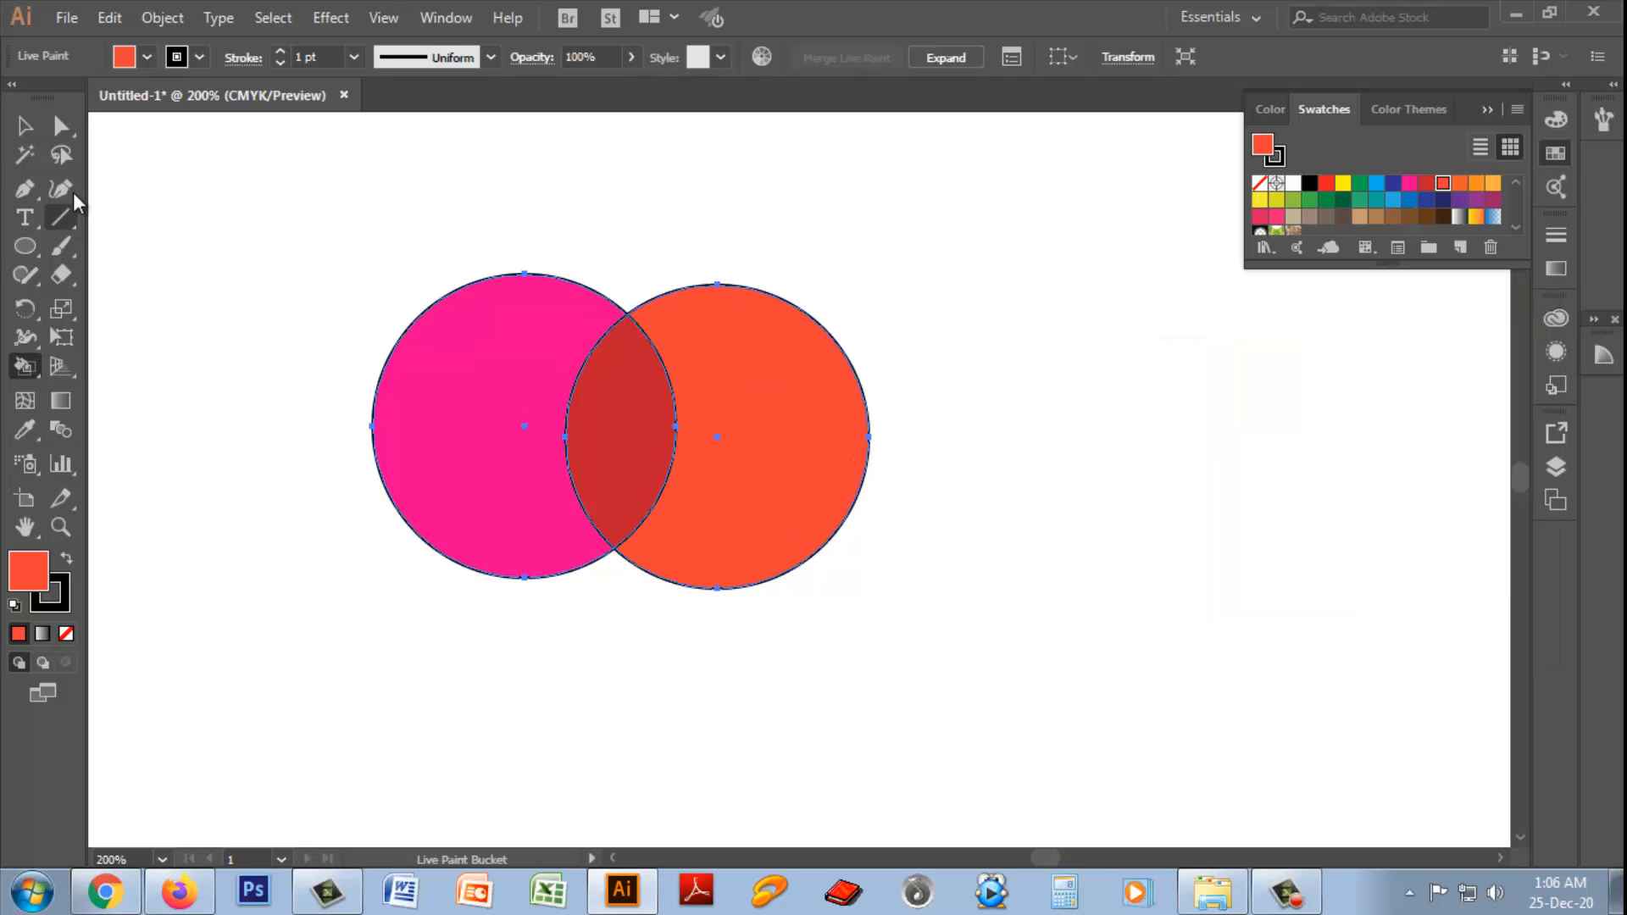
- Delete the Live Paint group of two circles from the artboard
left_click(25, 125)
left_click(781, 468)
left_click(1018, 597)
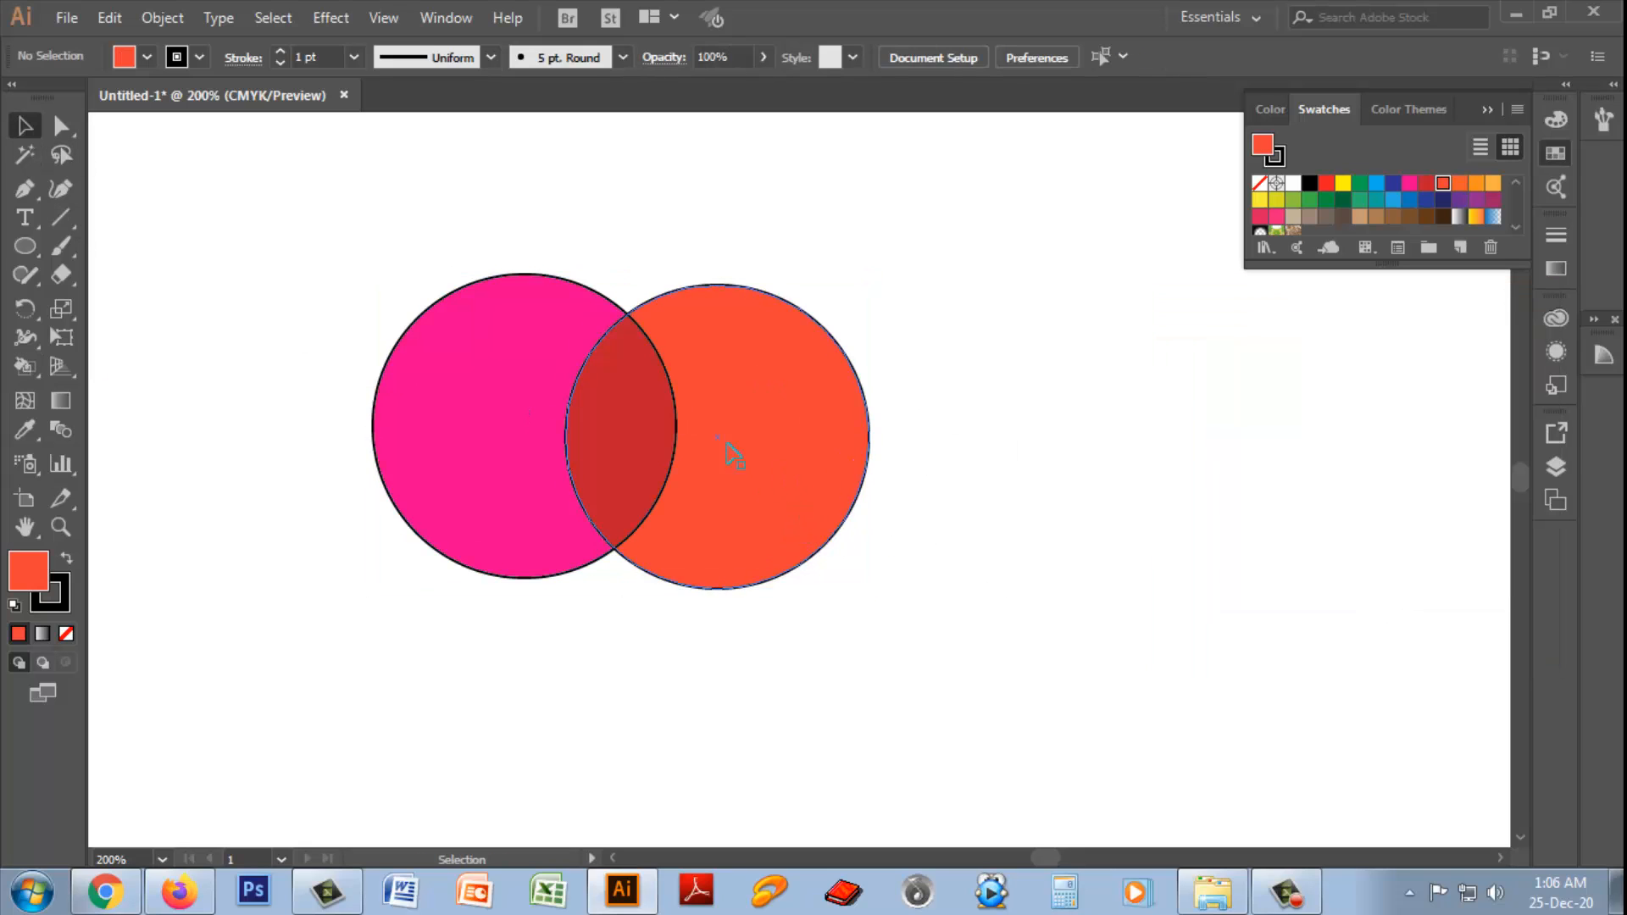
left_click(713, 397)
key("Delete")
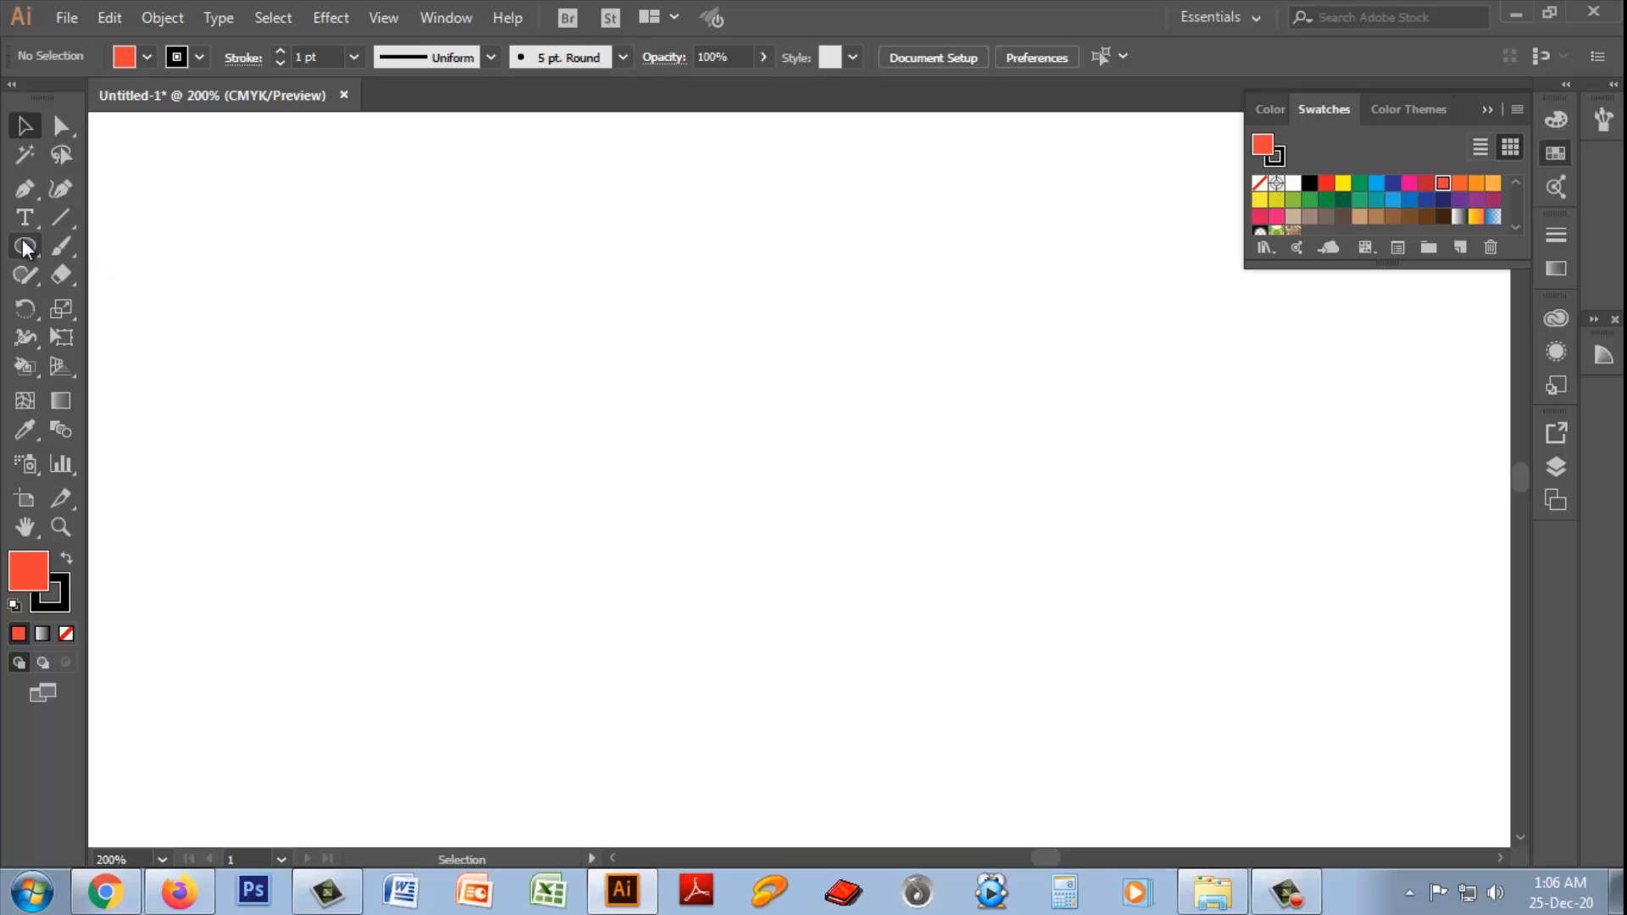
- Draw an orange-red ellipse about 158.5 by 165 px and set its black stroke weight to 7 pt
left_click_drag(26, 248, 76, 302)
left_click_drag(382, 282, 758, 676)
left_click(201, 56)
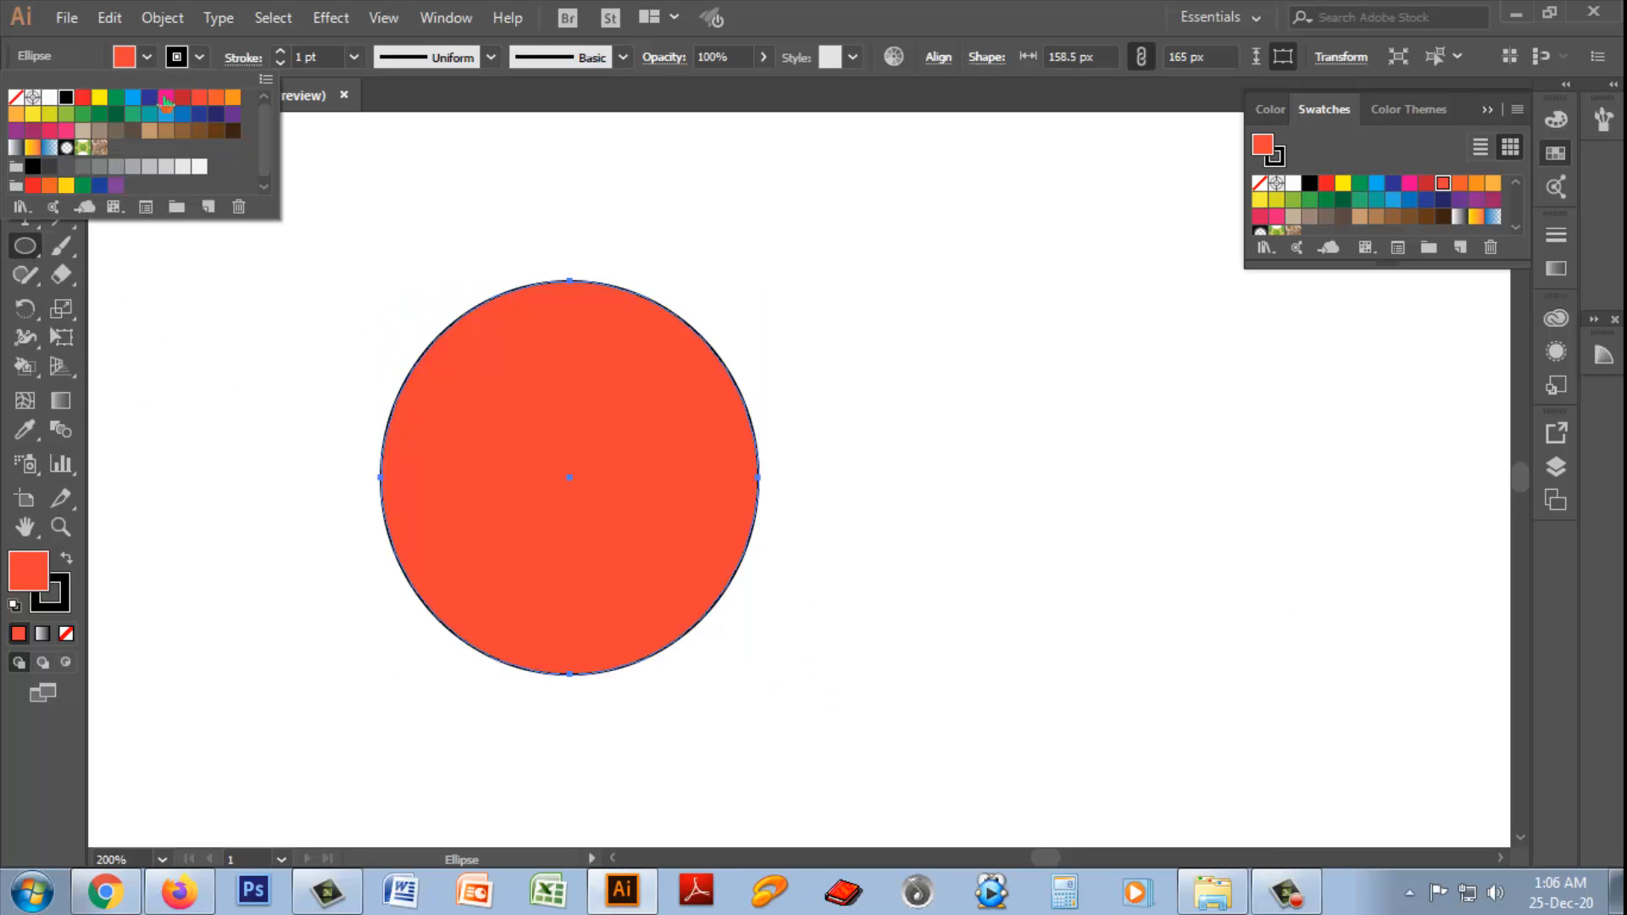
left_click(354, 57)
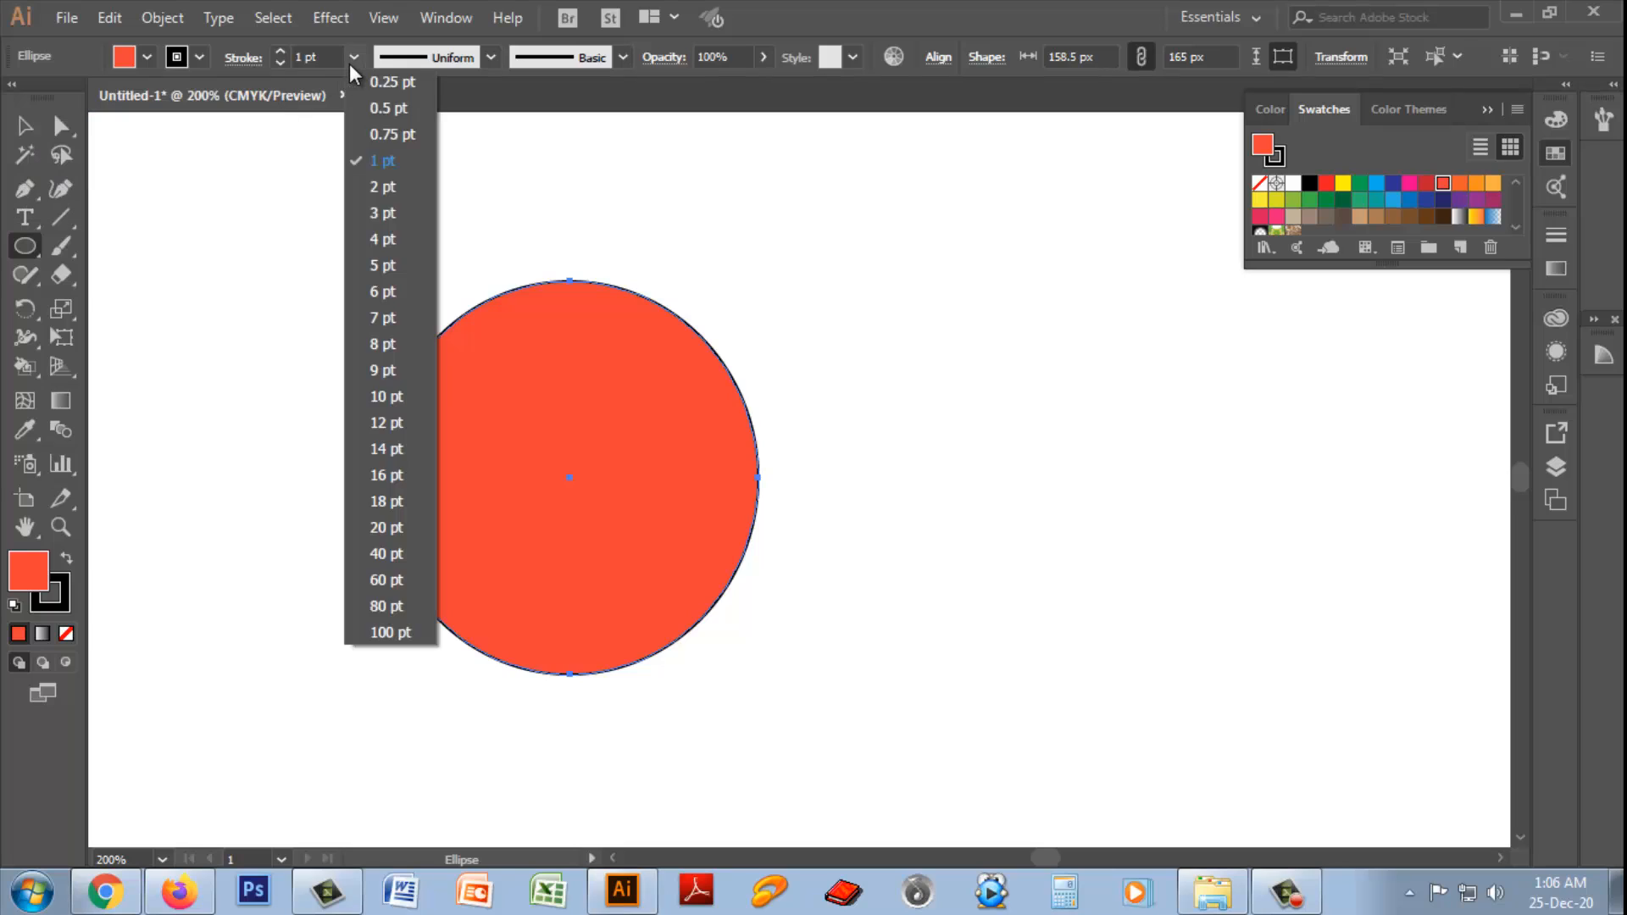
left_click(399, 318)
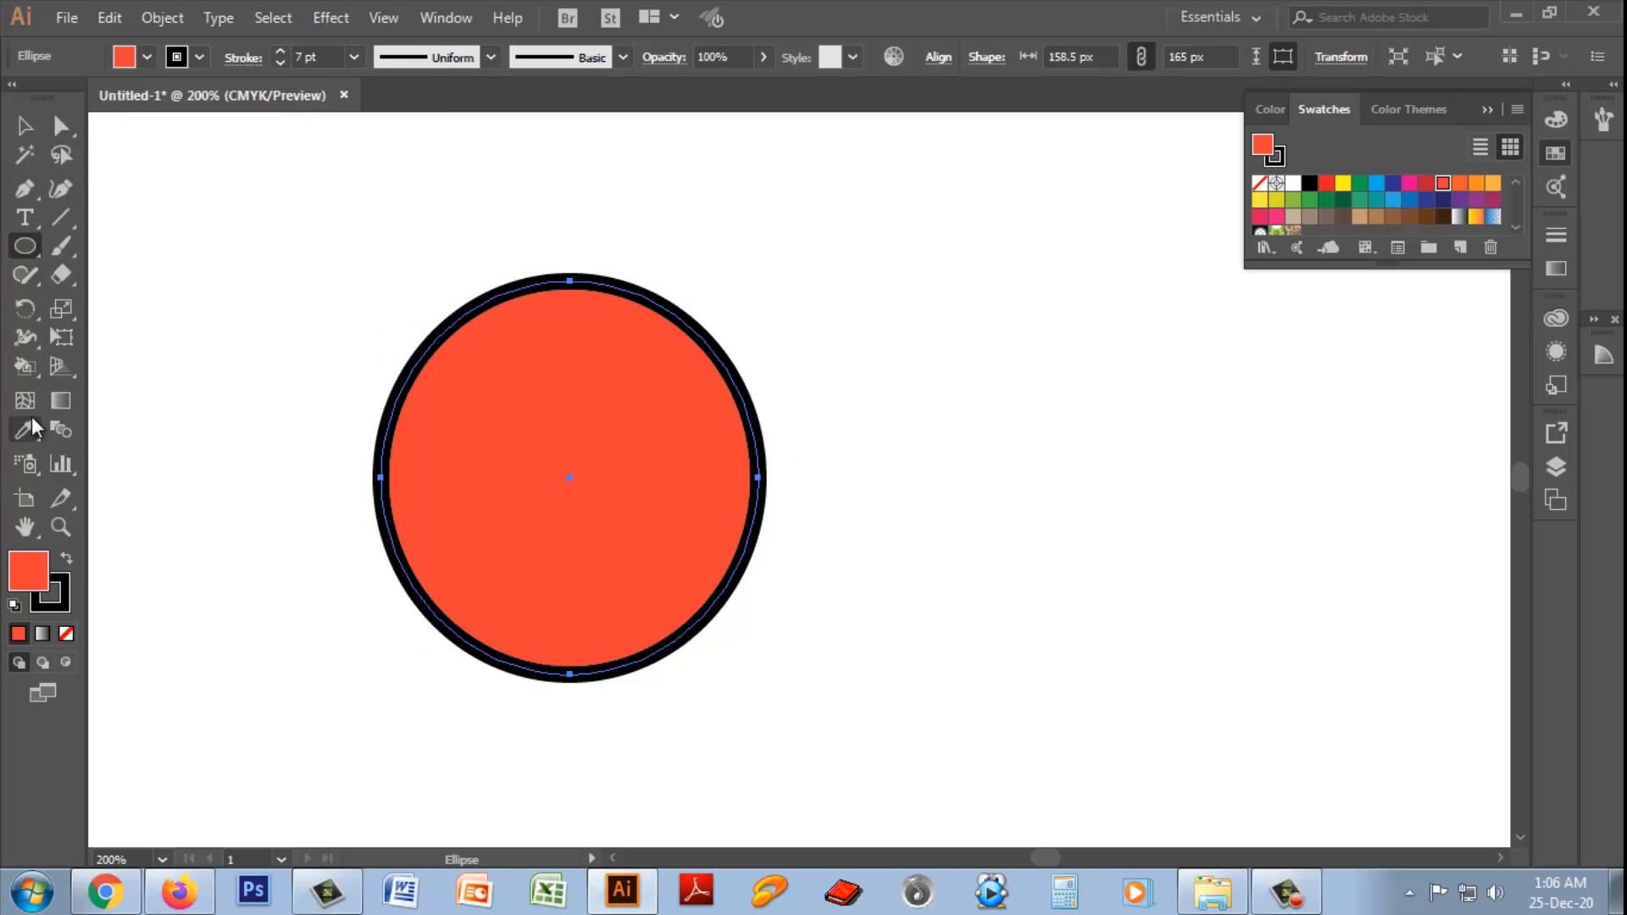
left_click(25, 125)
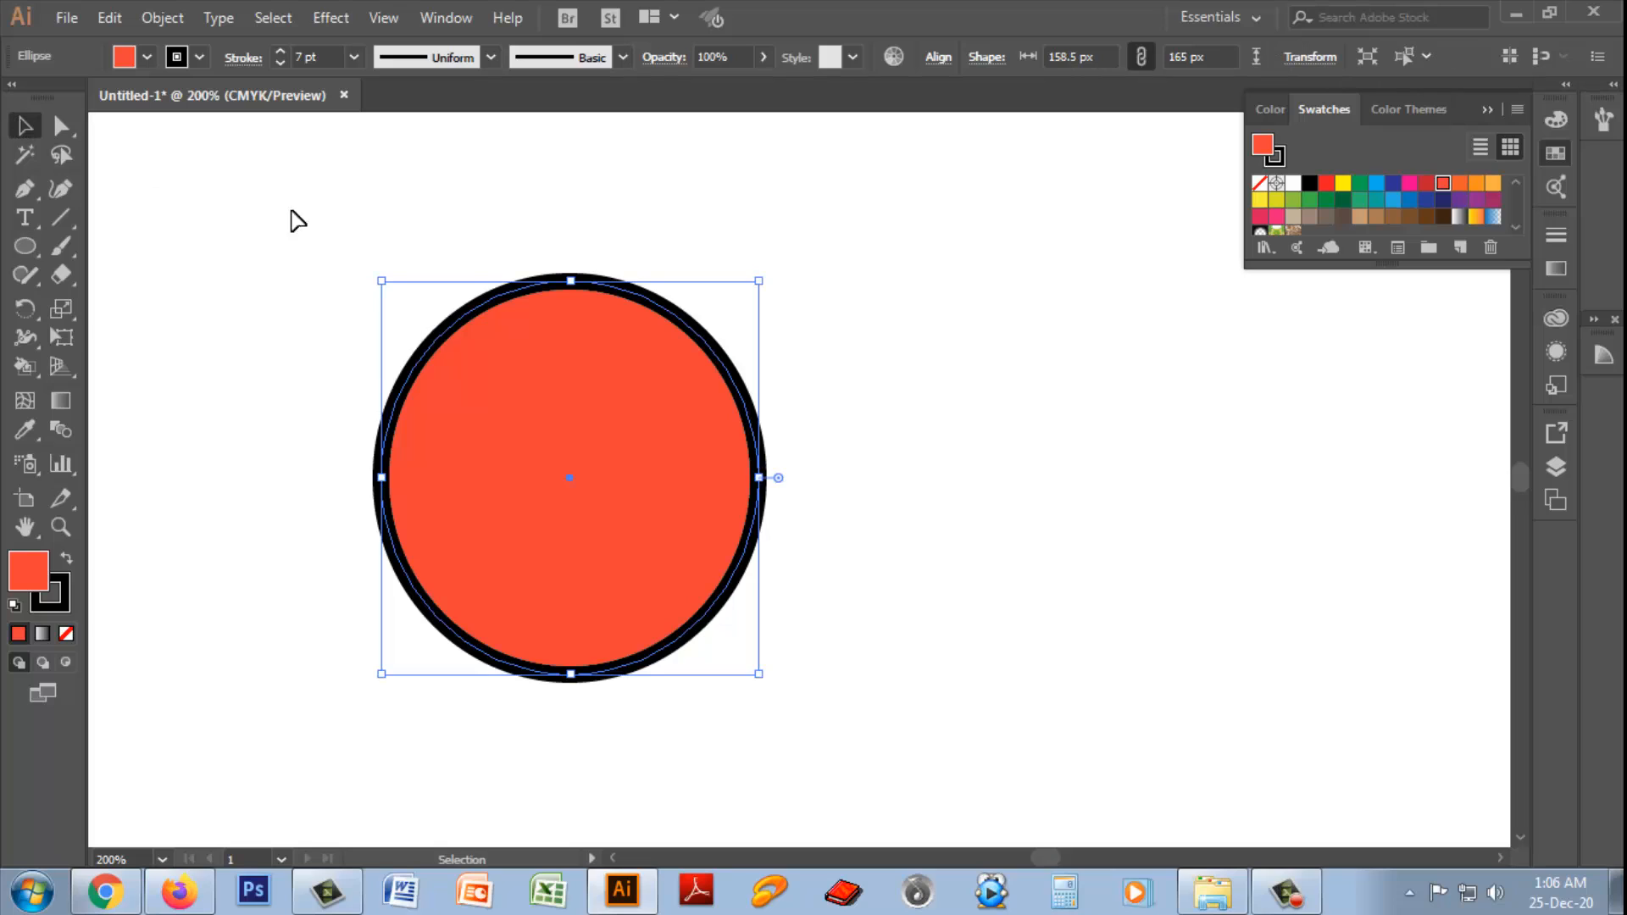
- Convert the ellipse into a Live Paint group with the Live Paint Bucket and fill it with the green swatch
left_click_drag(25, 373, 102, 393)
double_click(26, 367)
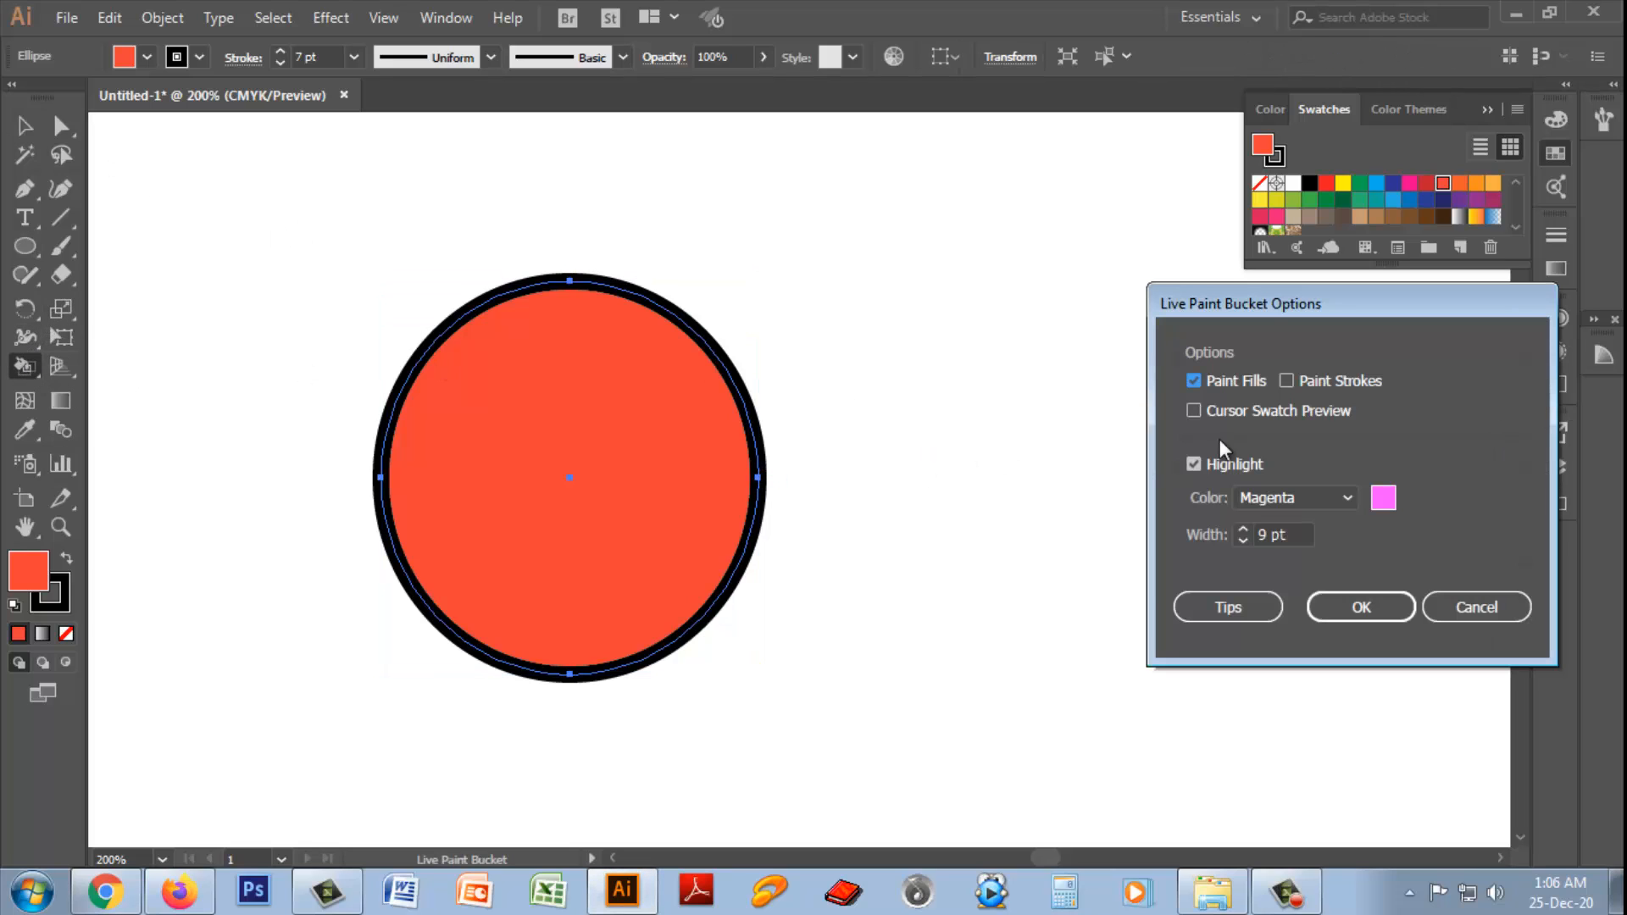
left_click(1335, 616)
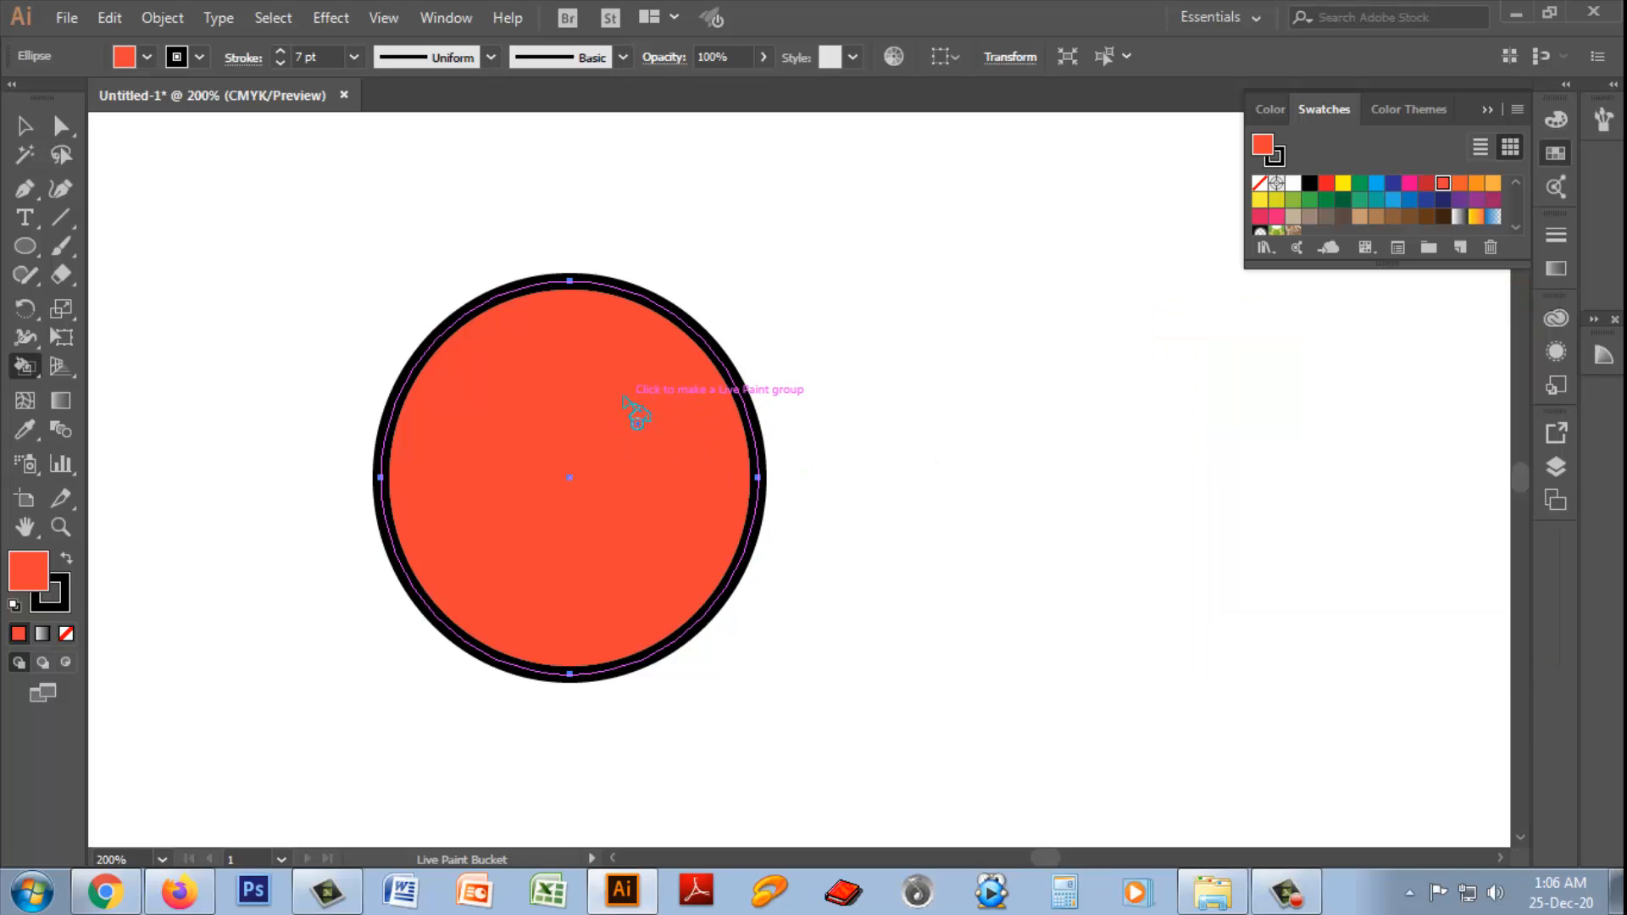
left_click(631, 405)
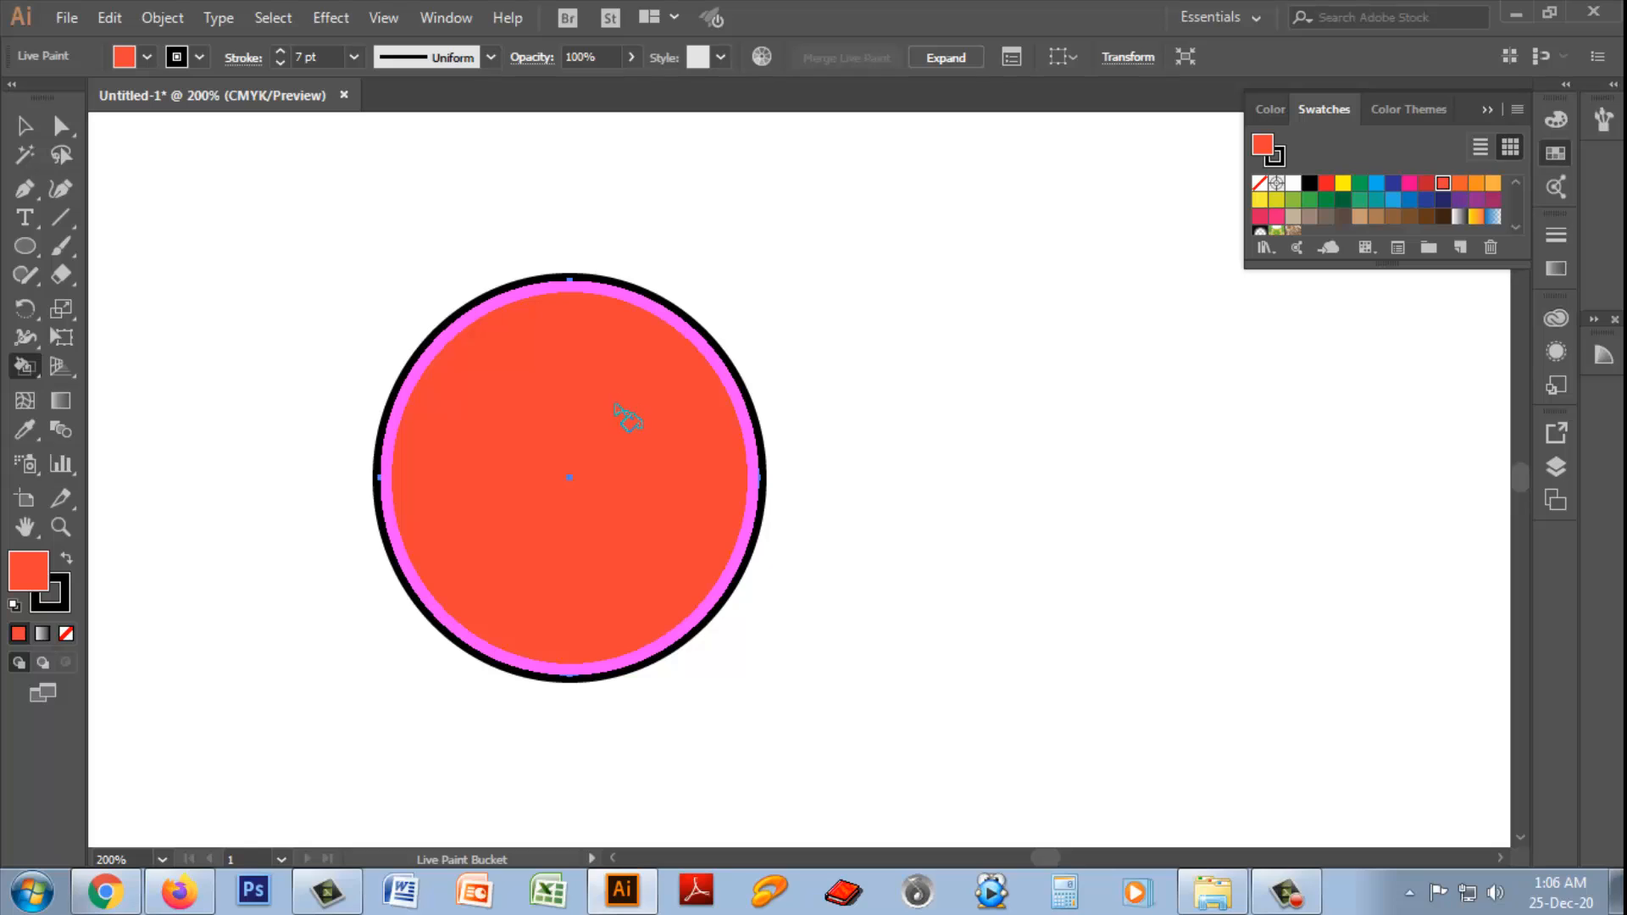
left_click(1360, 183)
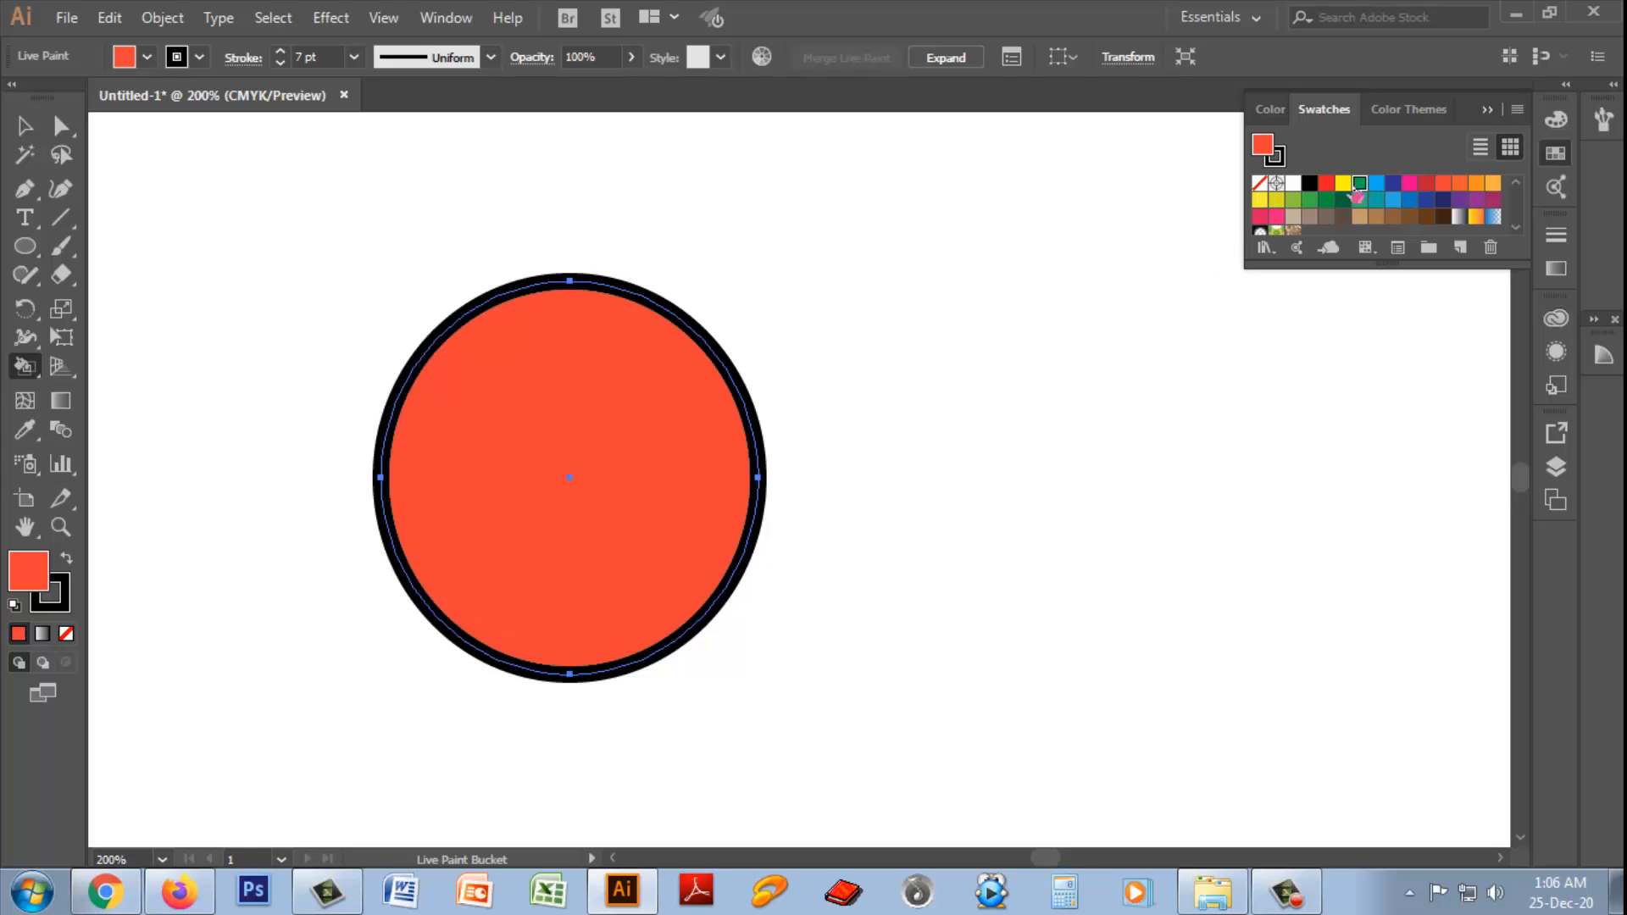
left_click(632, 437)
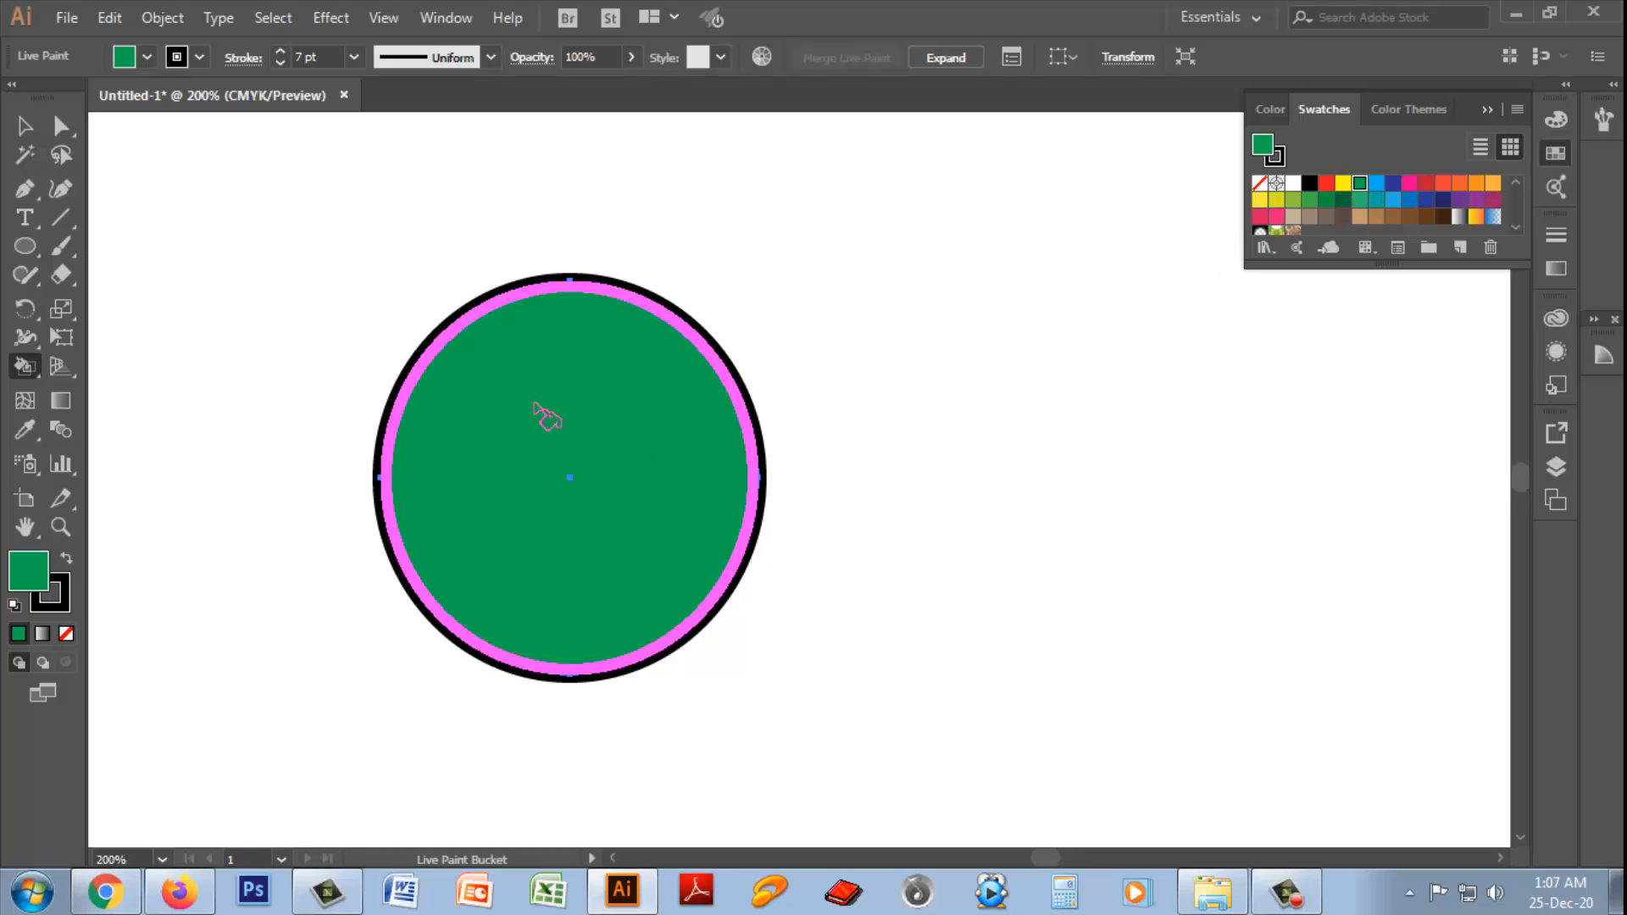
- In the Live Paint Bucket options, turn on Cursor Swatch Preview and Paint Strokes and turn off Paint Fills
double_click(25, 368)
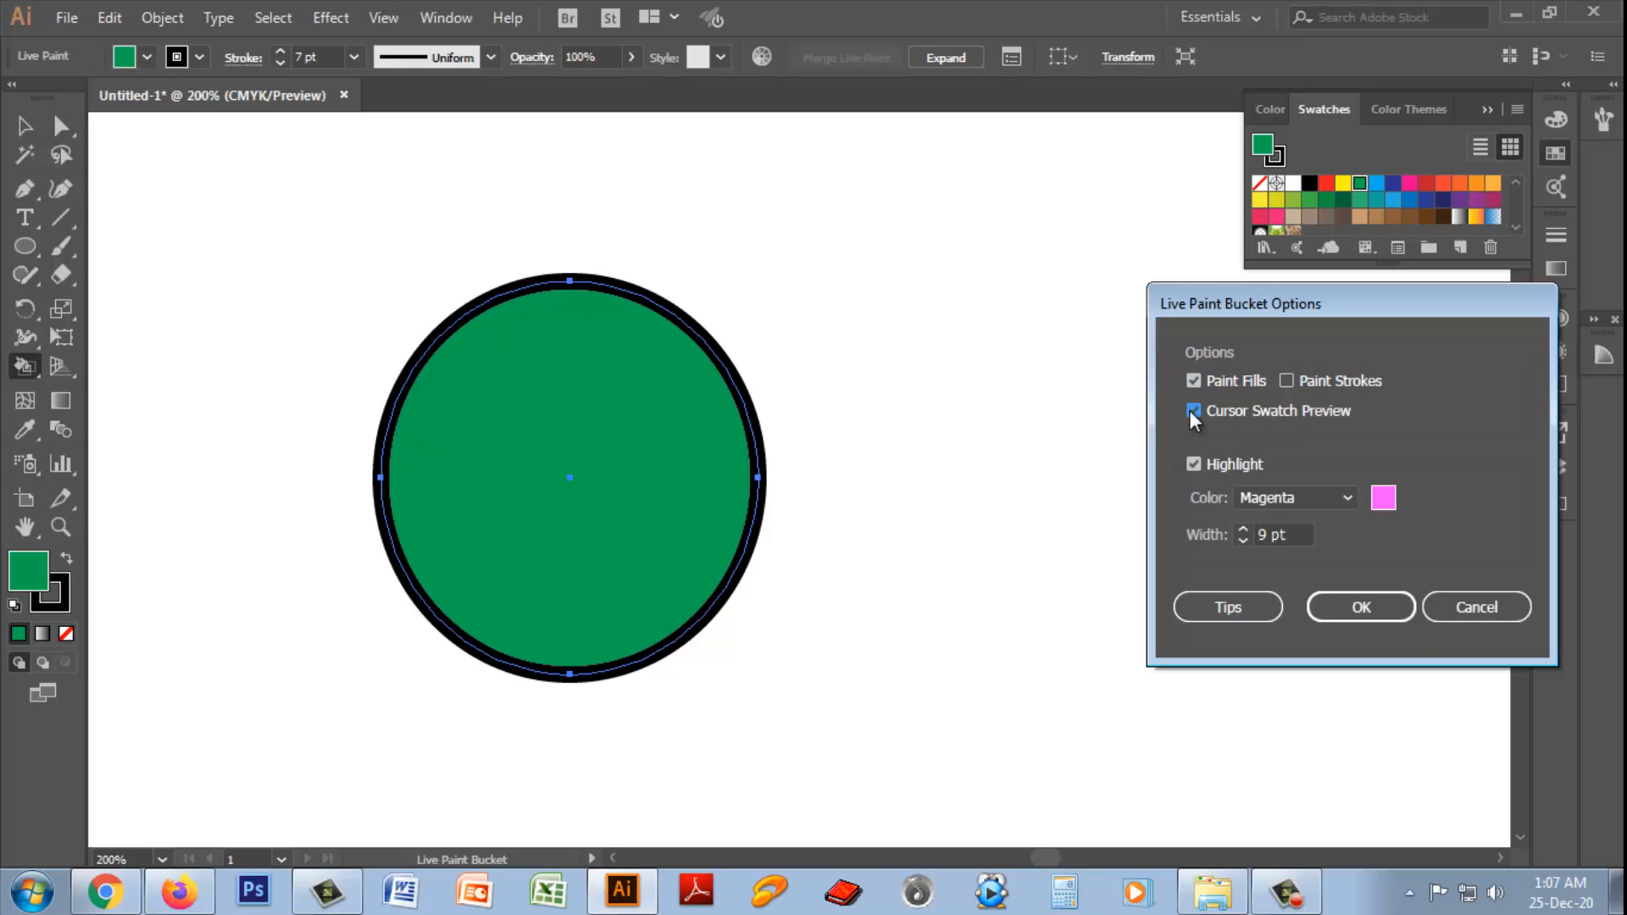
left_click(1361, 607)
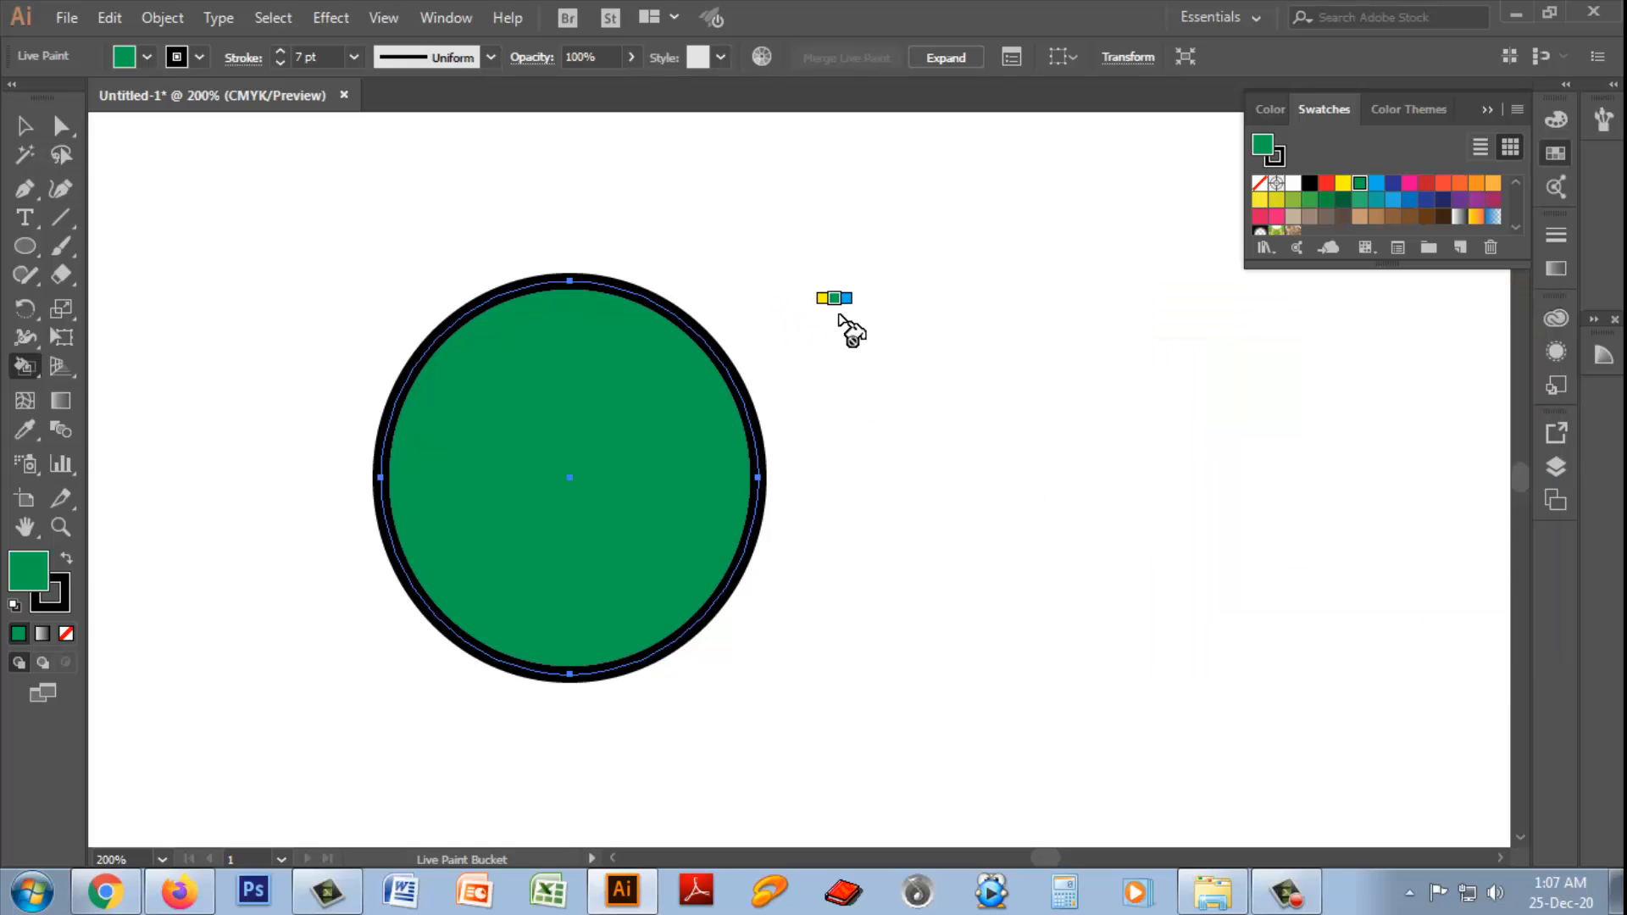
double_click(23, 370)
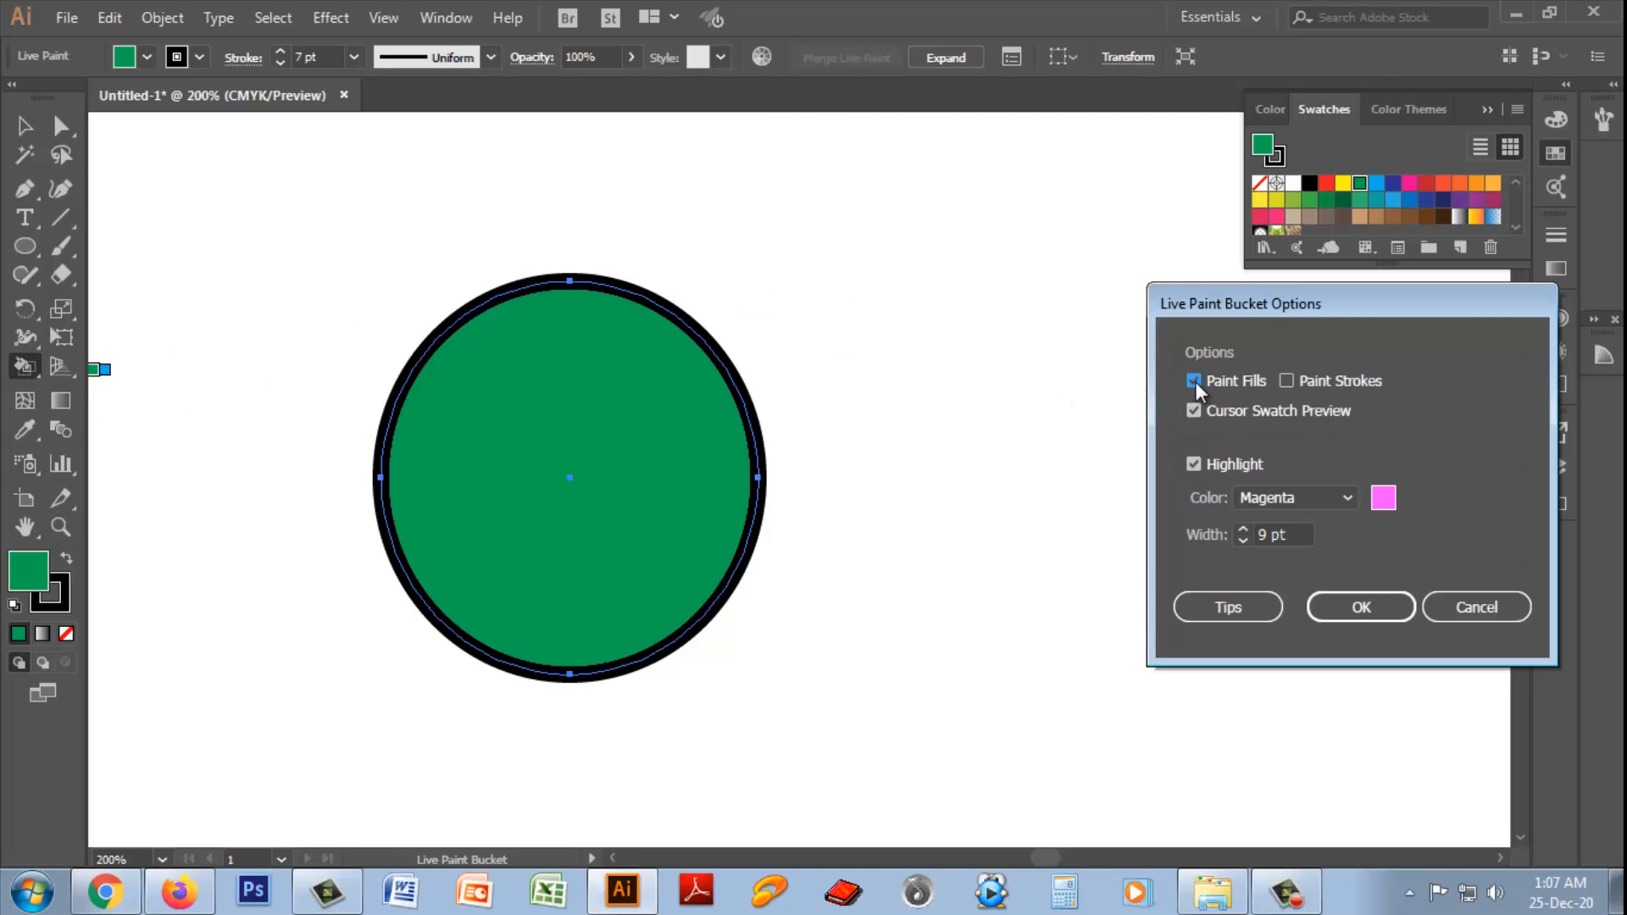
left_click(1195, 382)
left_click(1356, 607)
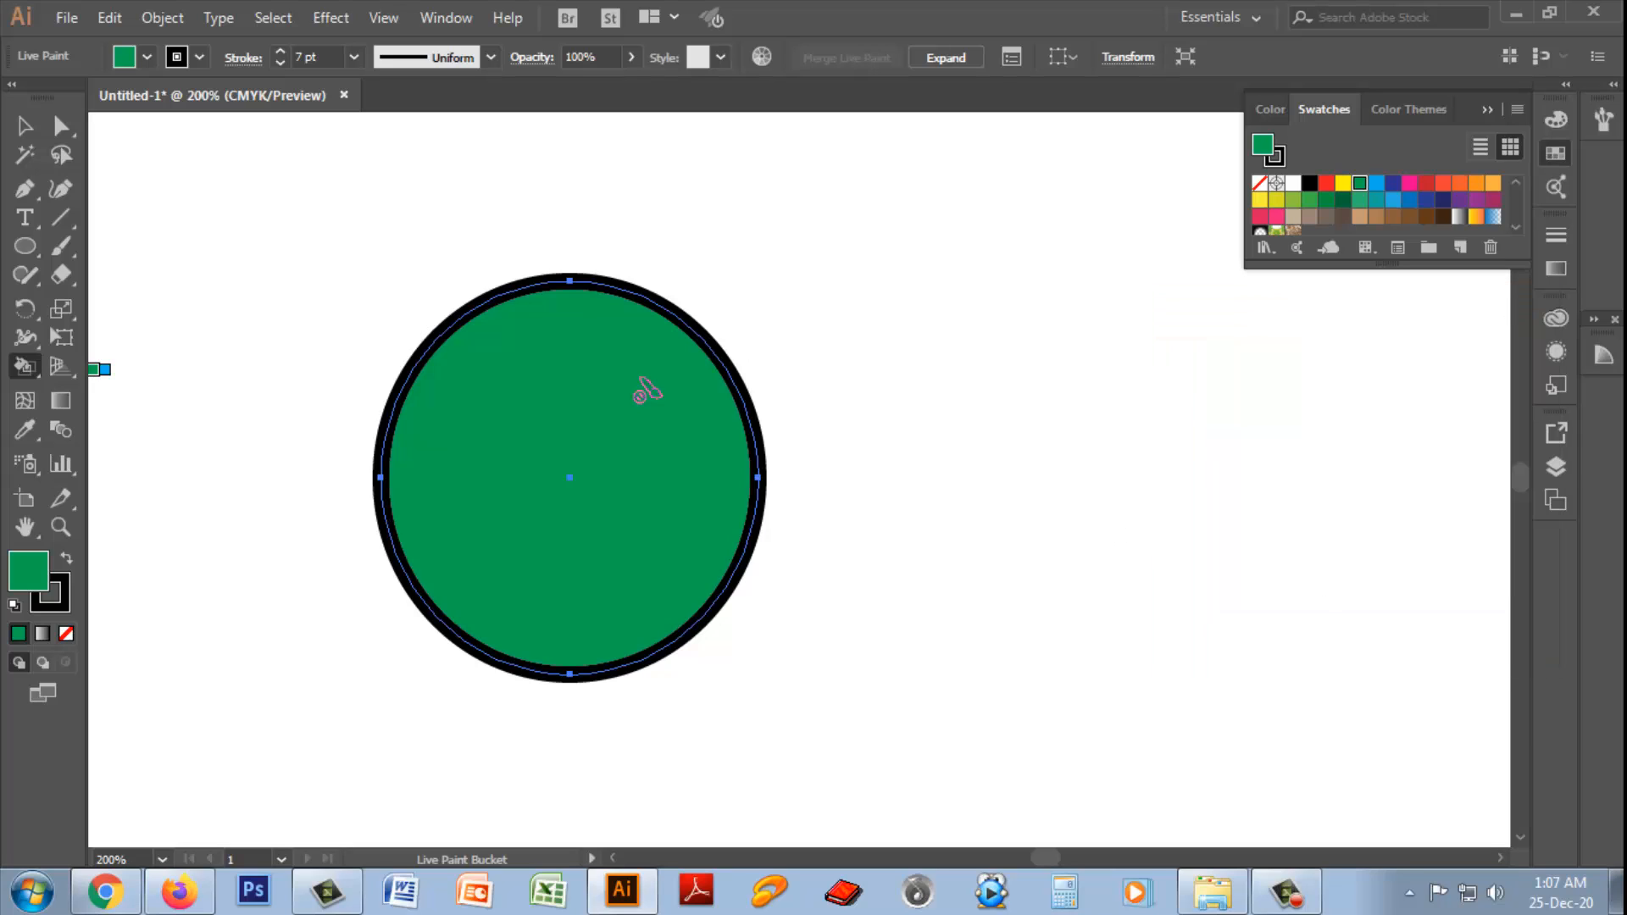
- Choose the blue fill swatch, advance the stroke swatch to yellow and paint the circle's outline with it
left_click(717, 358)
left_click(1376, 184)
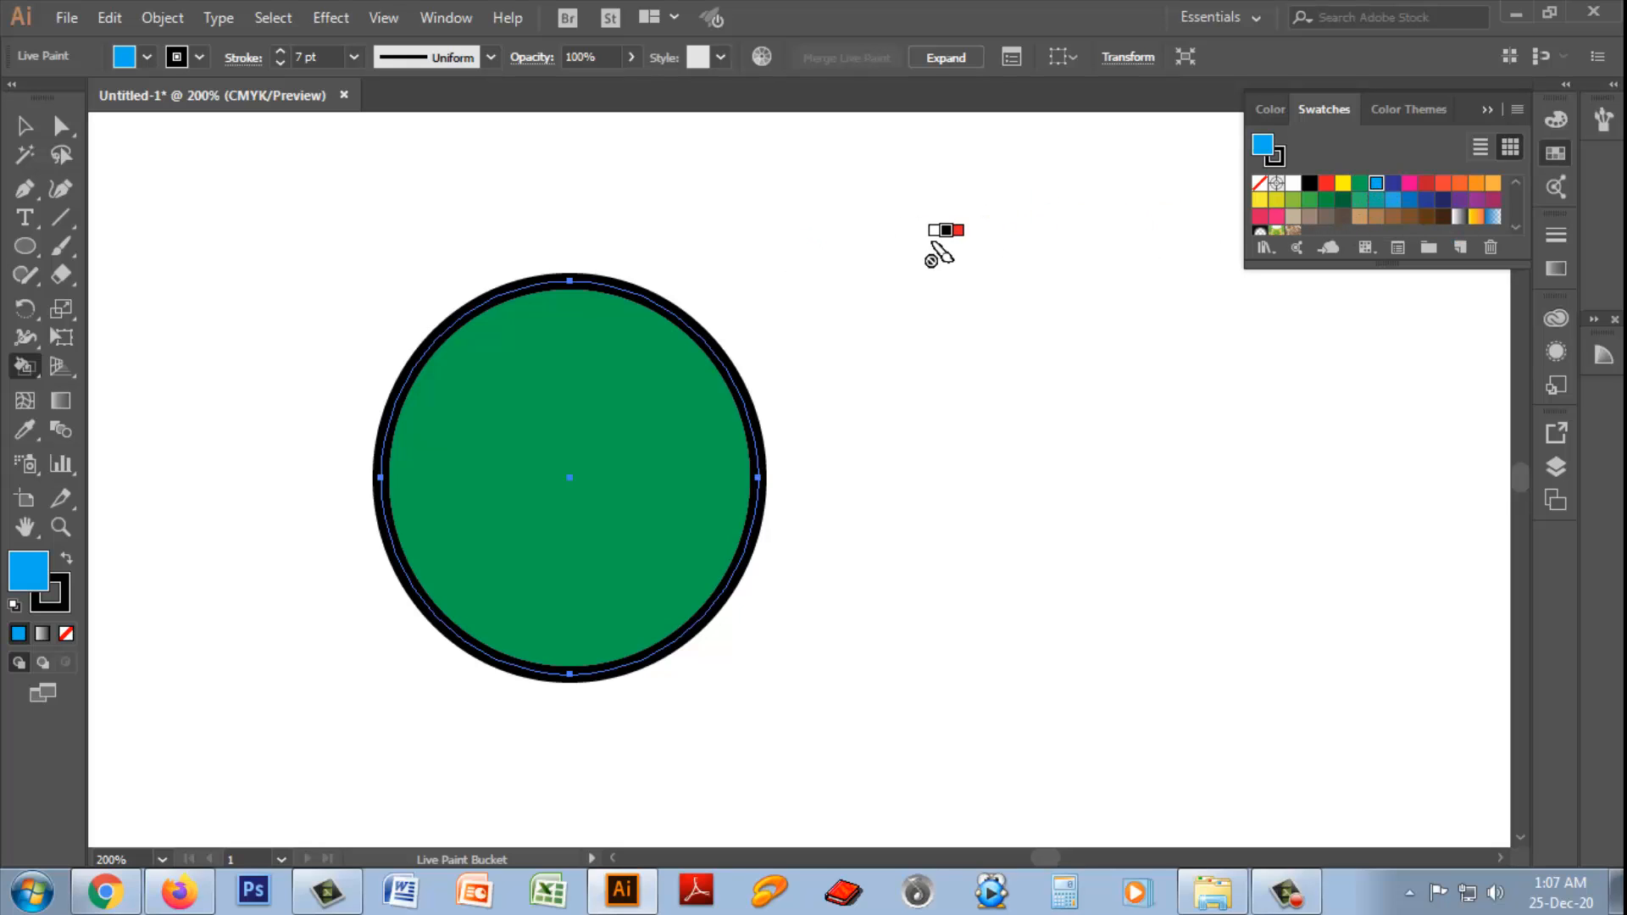
key("Right")
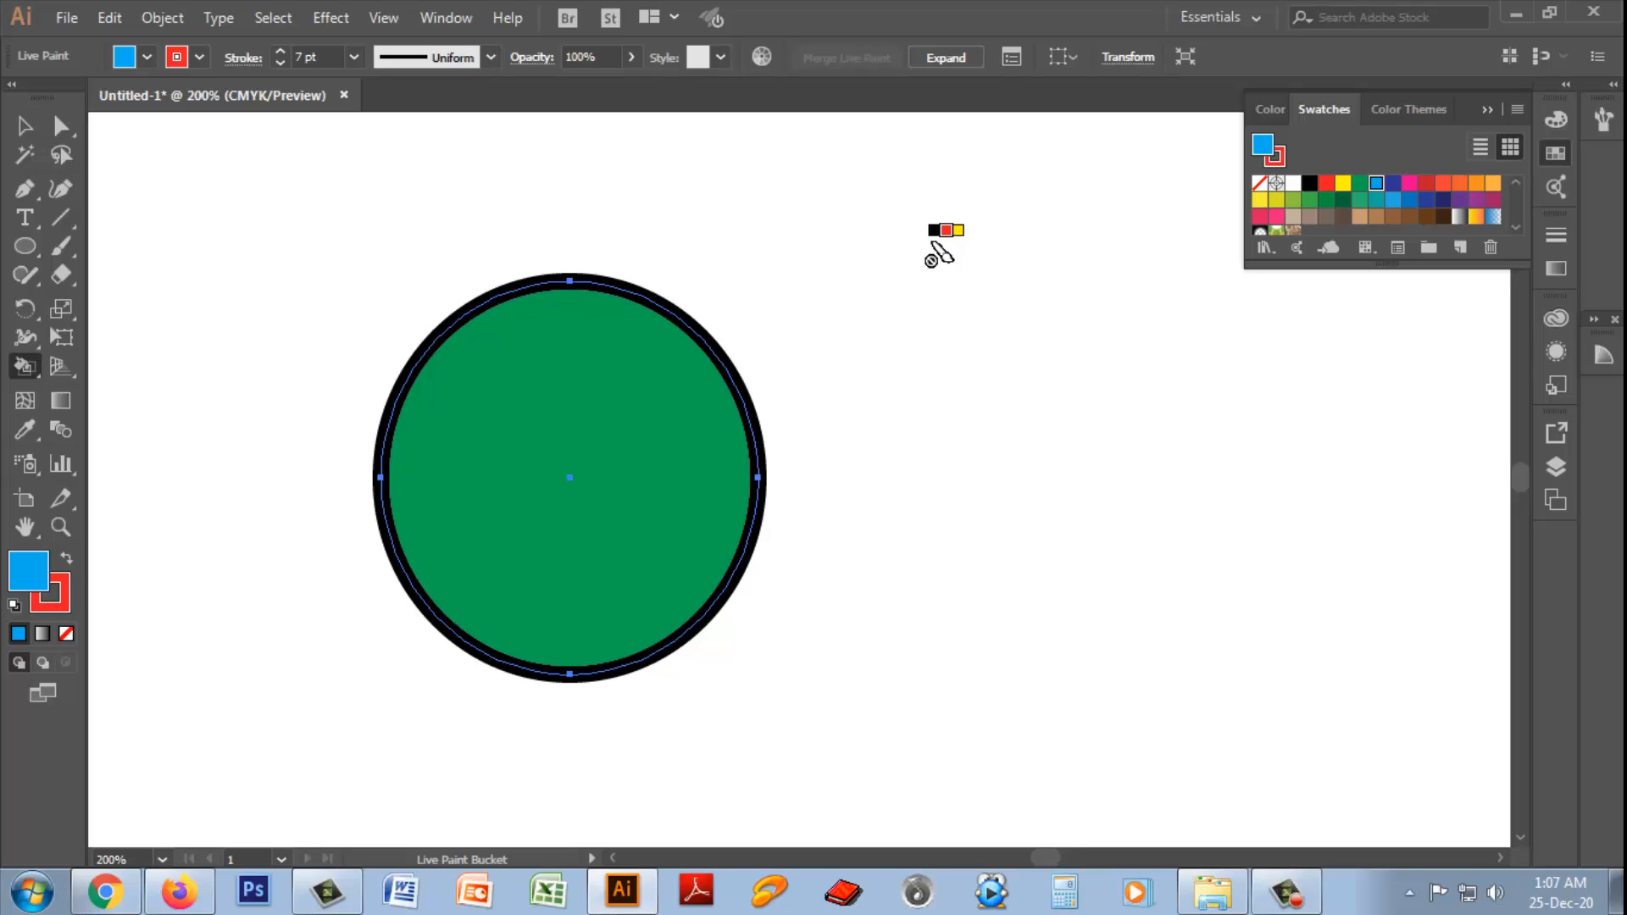
key("Right")
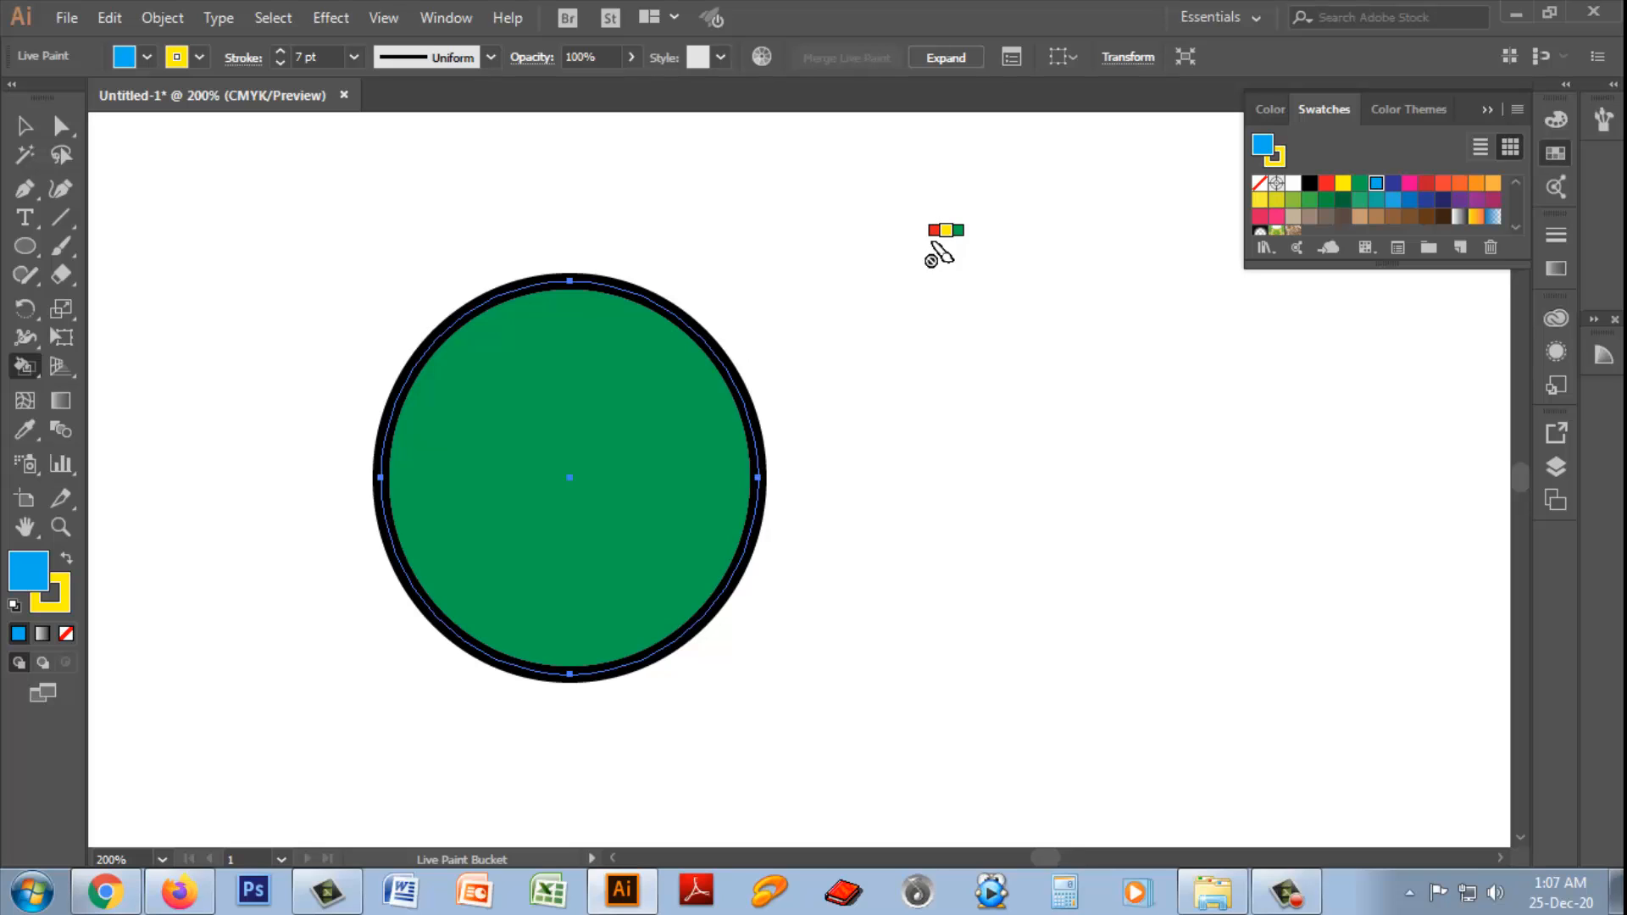
left_click(666, 307)
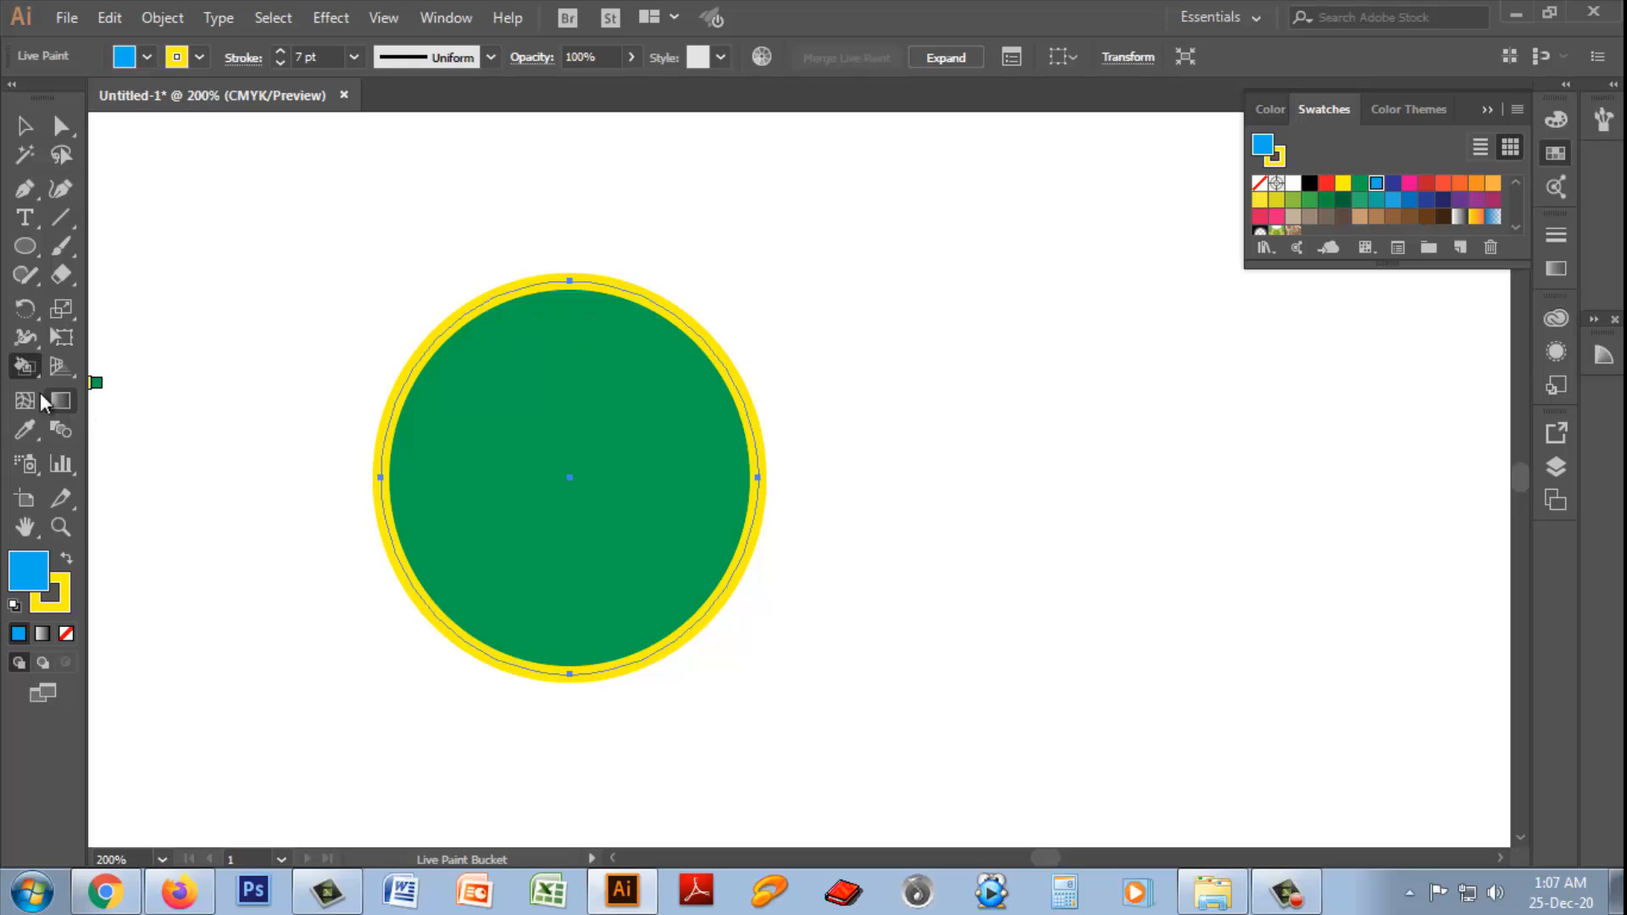
- Turn Paint Fills back on in the Live Paint Bucket options
double_click(28, 371)
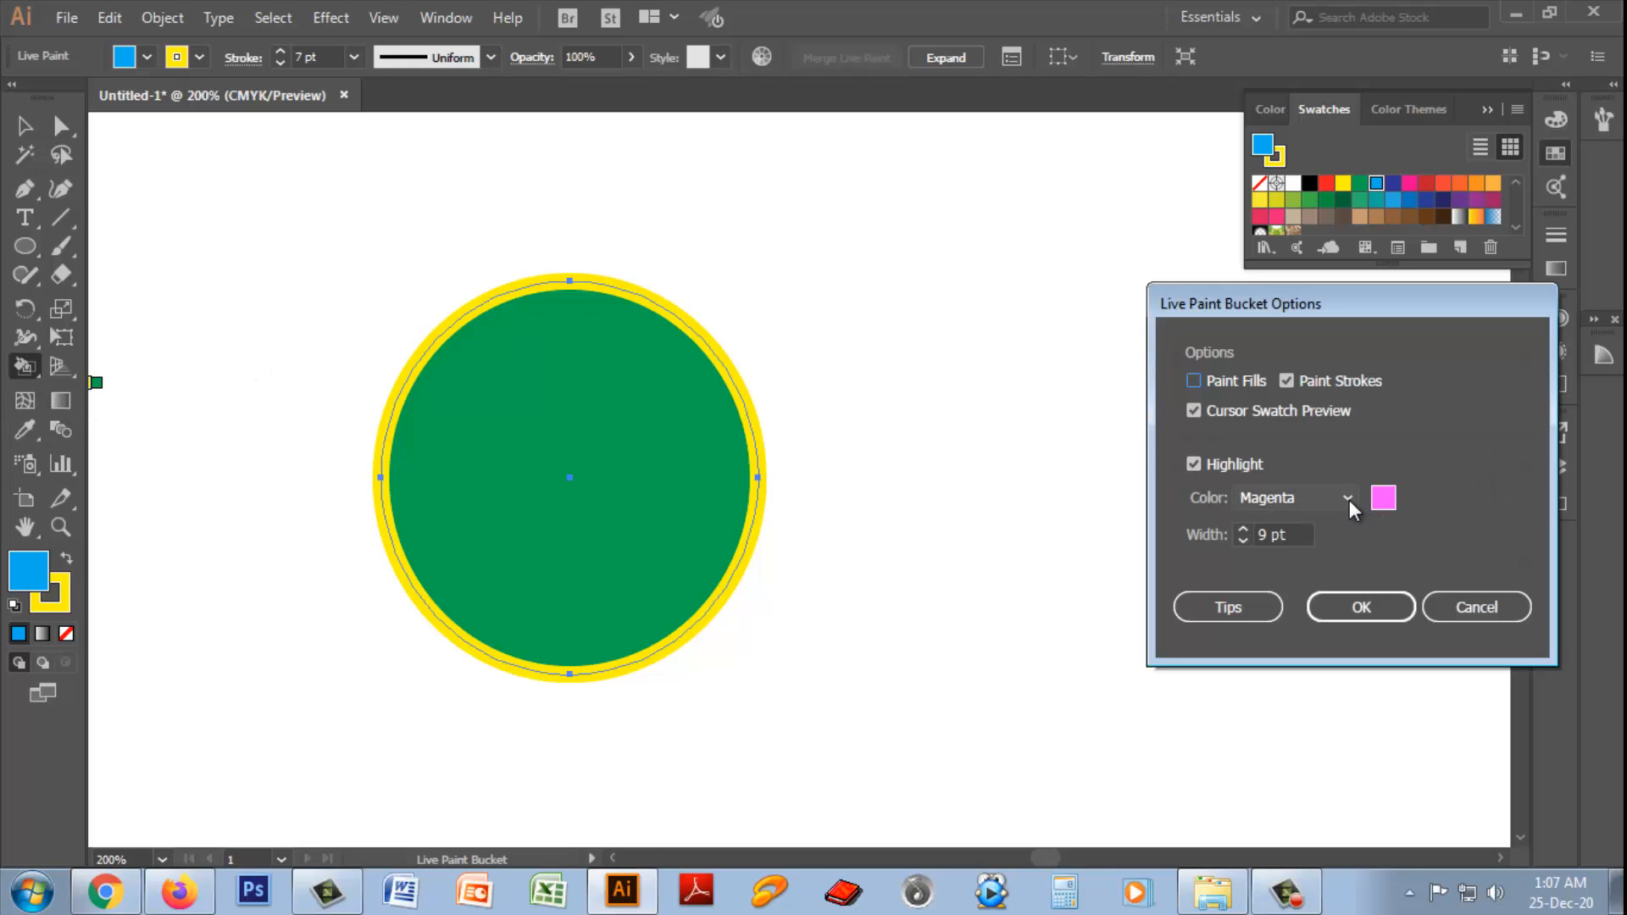
left_click(1361, 607)
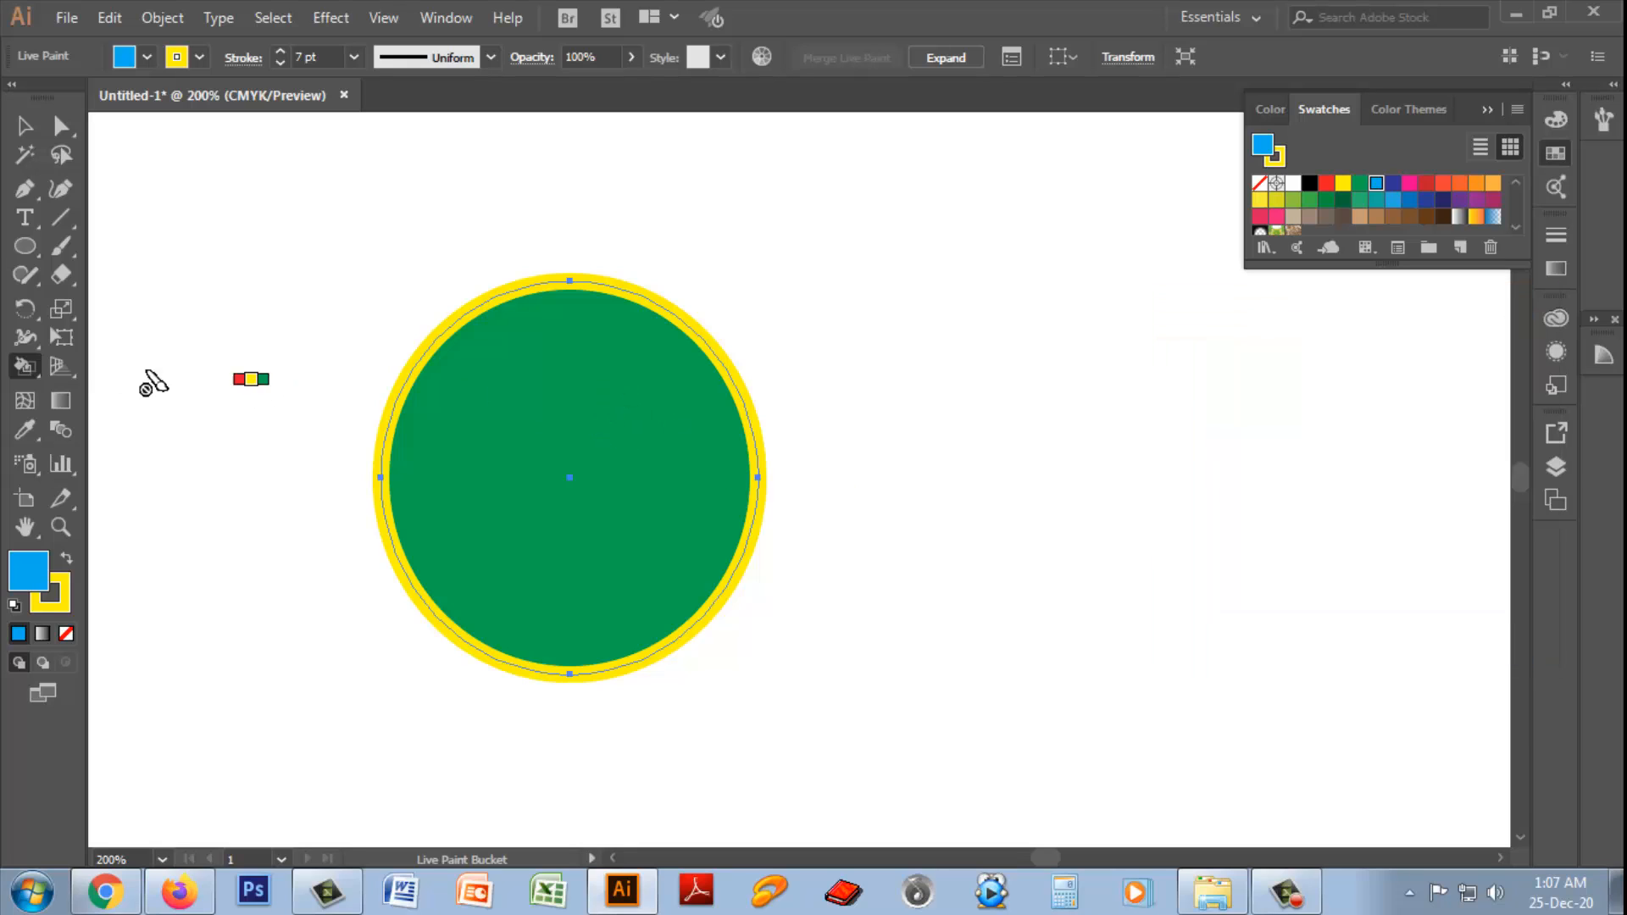
double_click(27, 371)
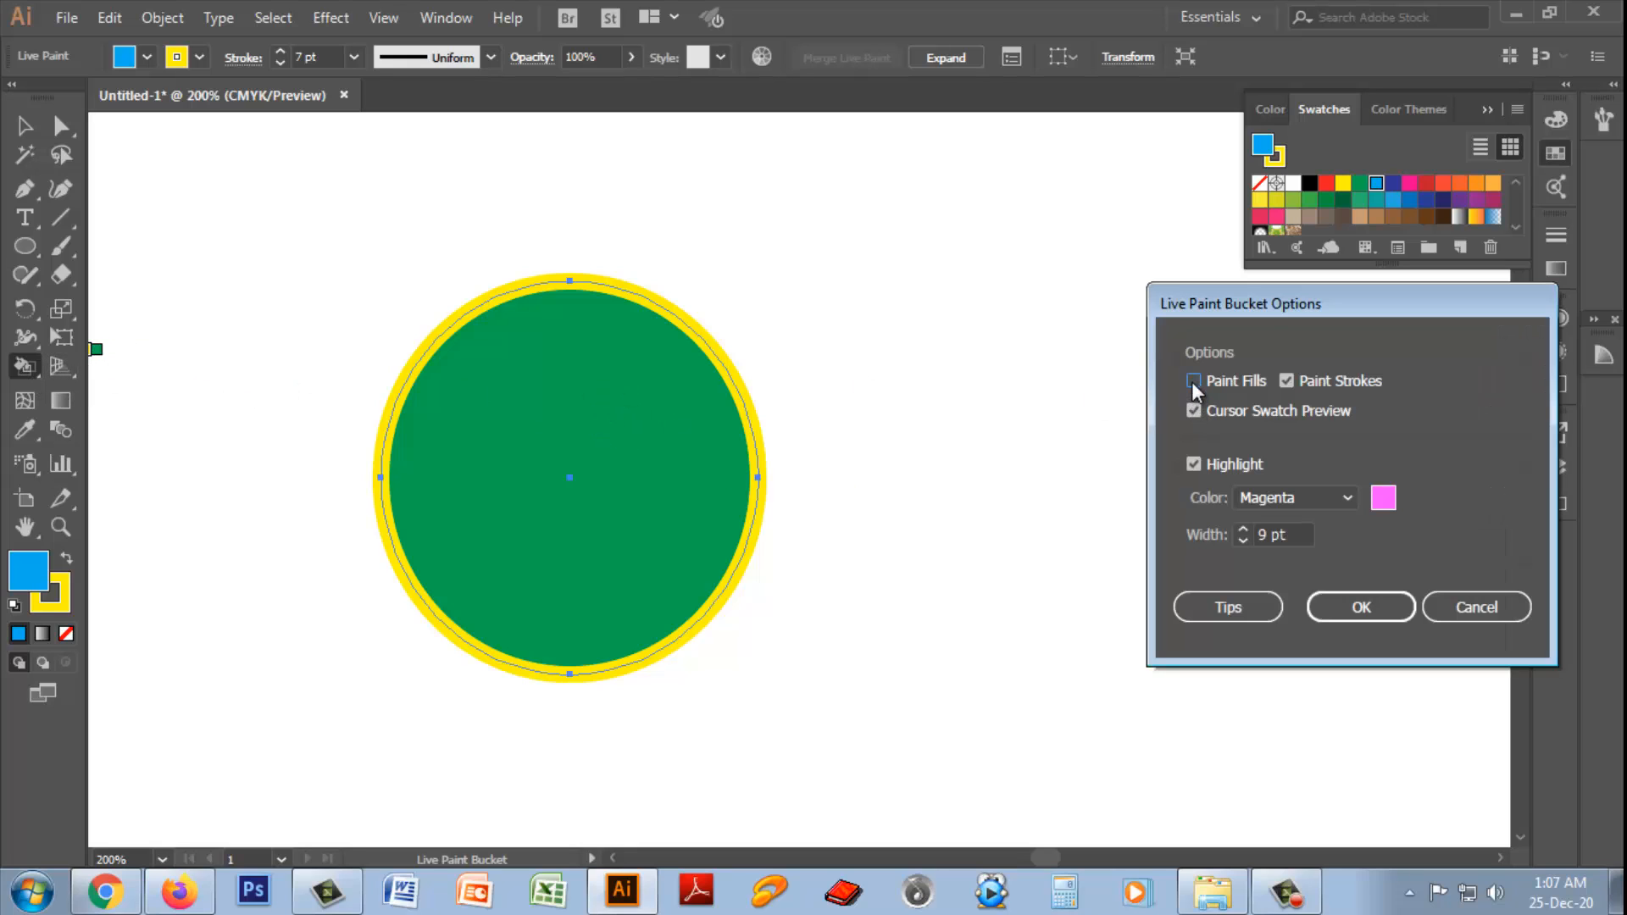
left_click(1356, 607)
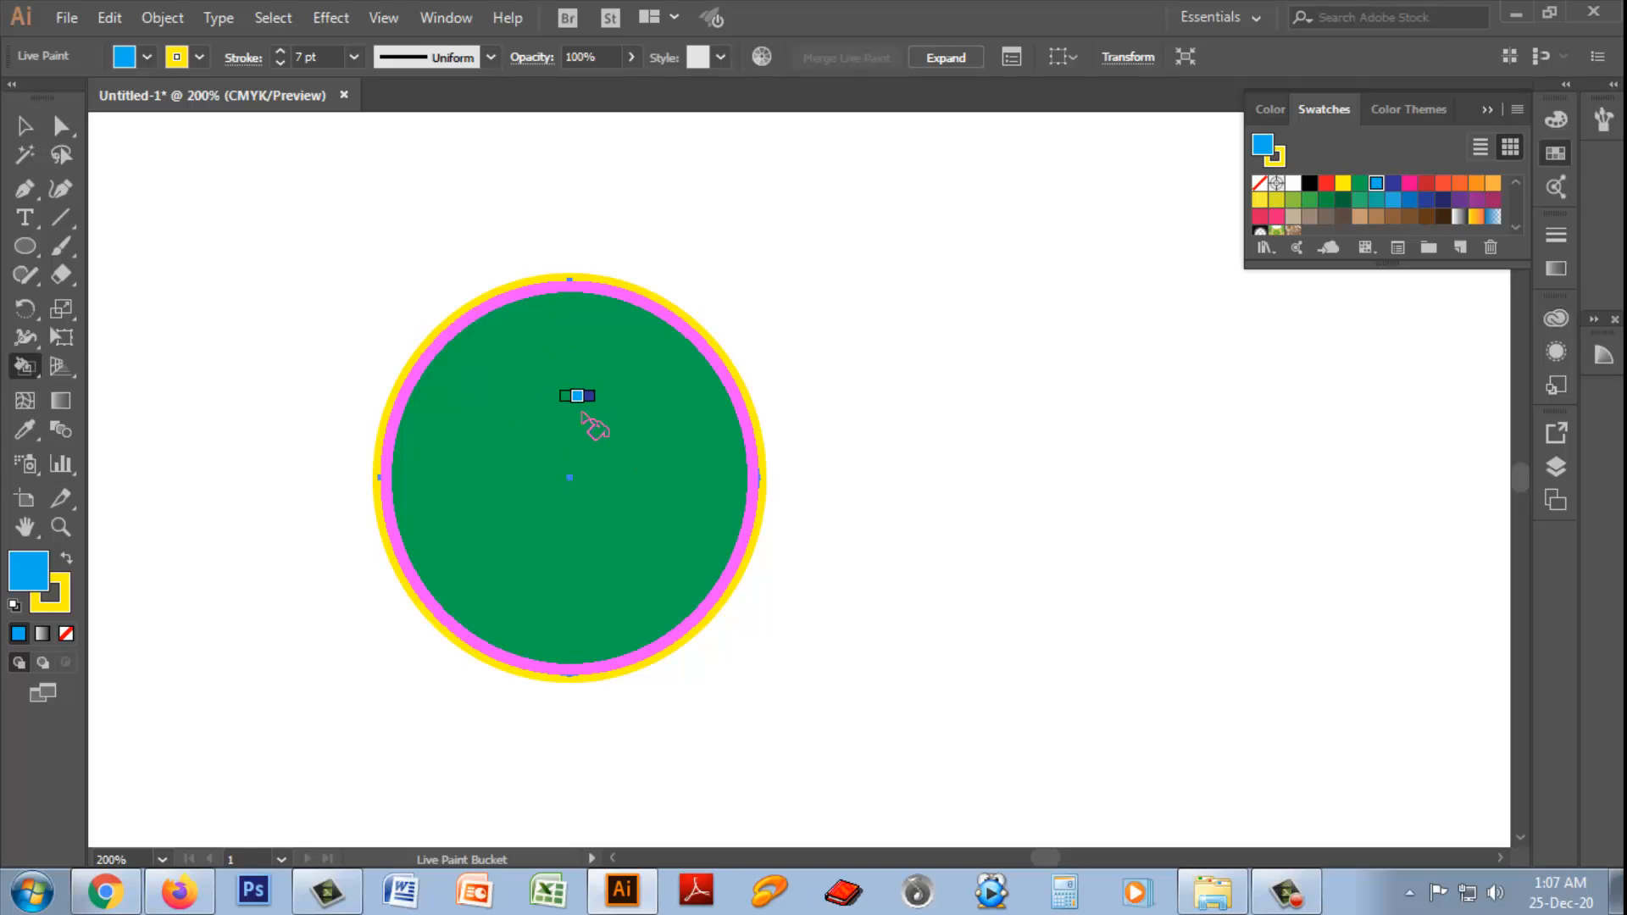
- Set the Live Paint Bucket highlight color to Light Blue
double_click(12, 367)
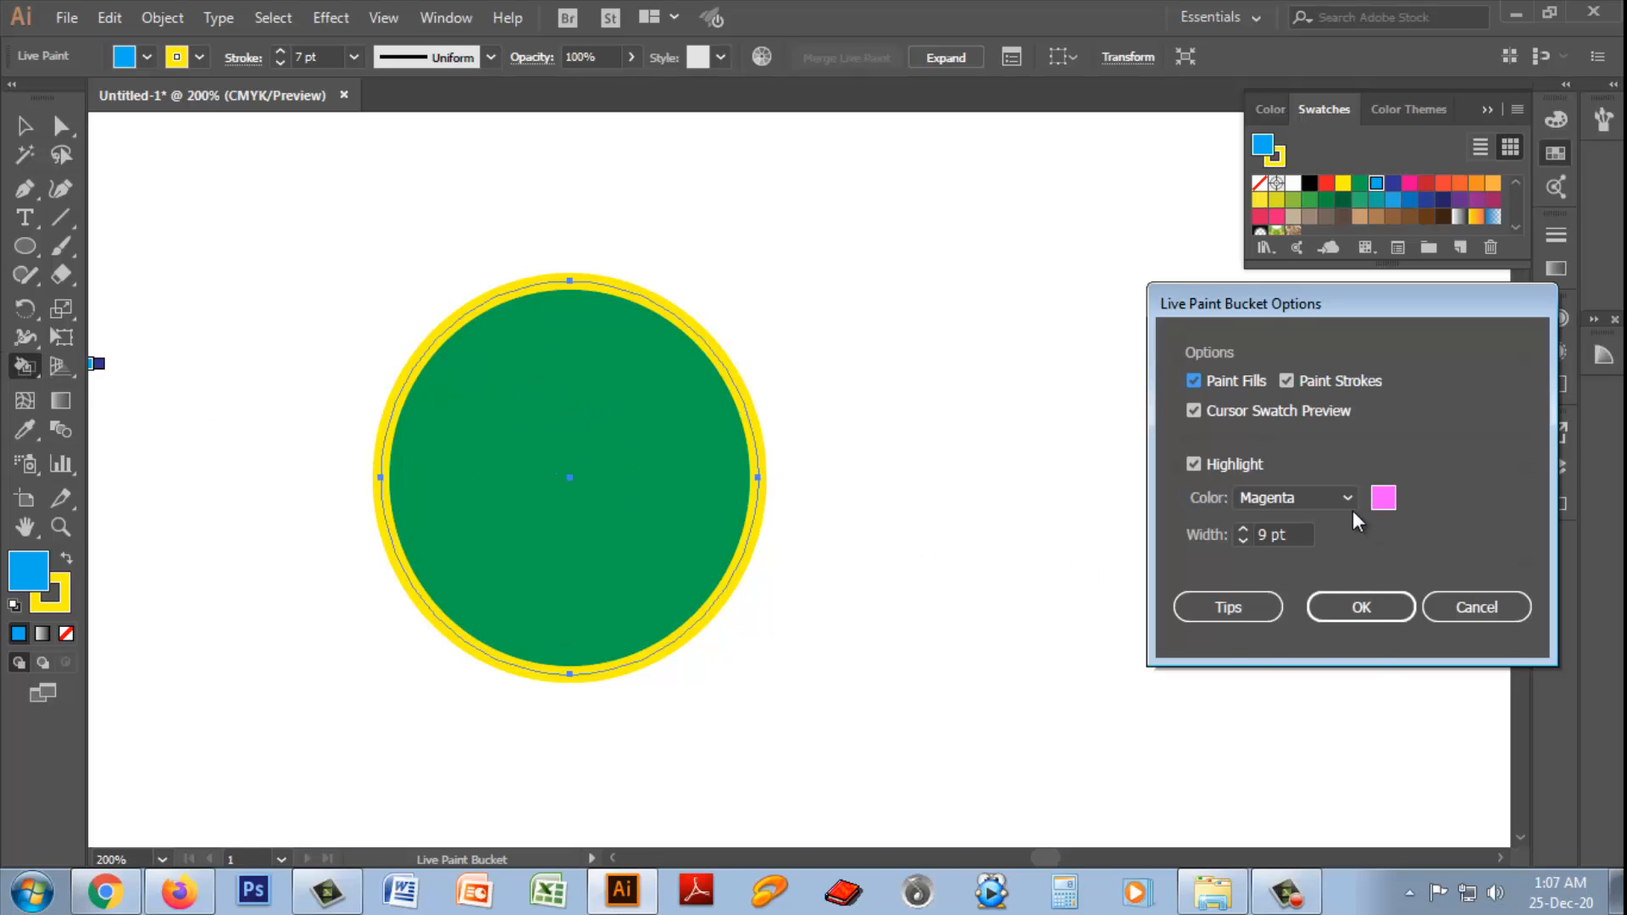
left_click(1351, 505)
left_click(1334, 556)
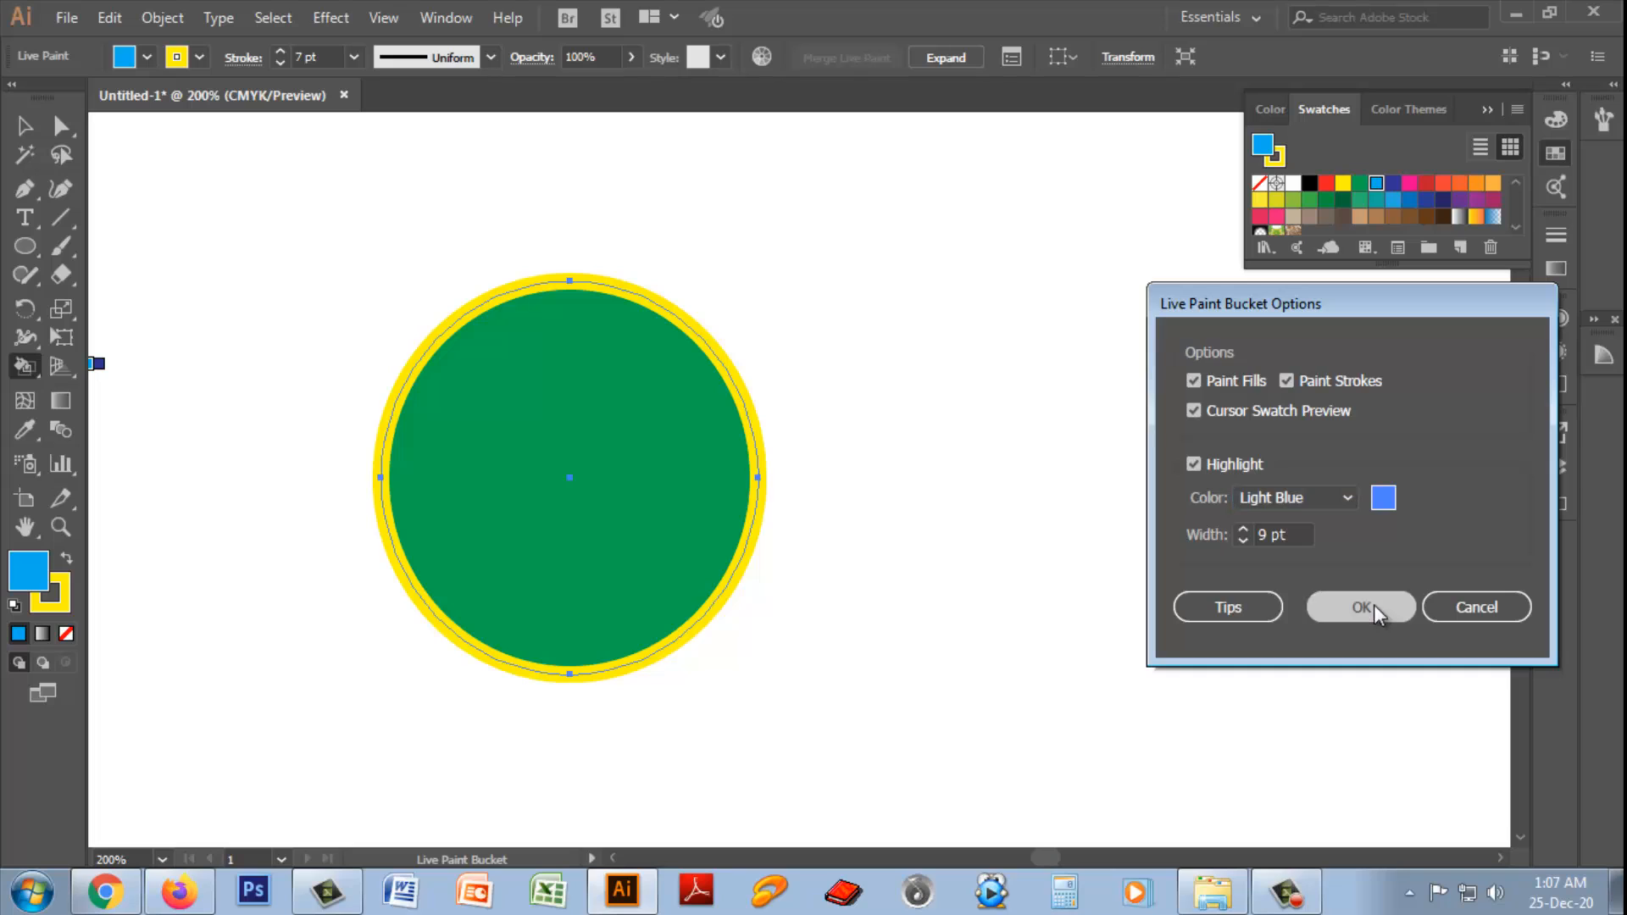
left_click(1361, 607)
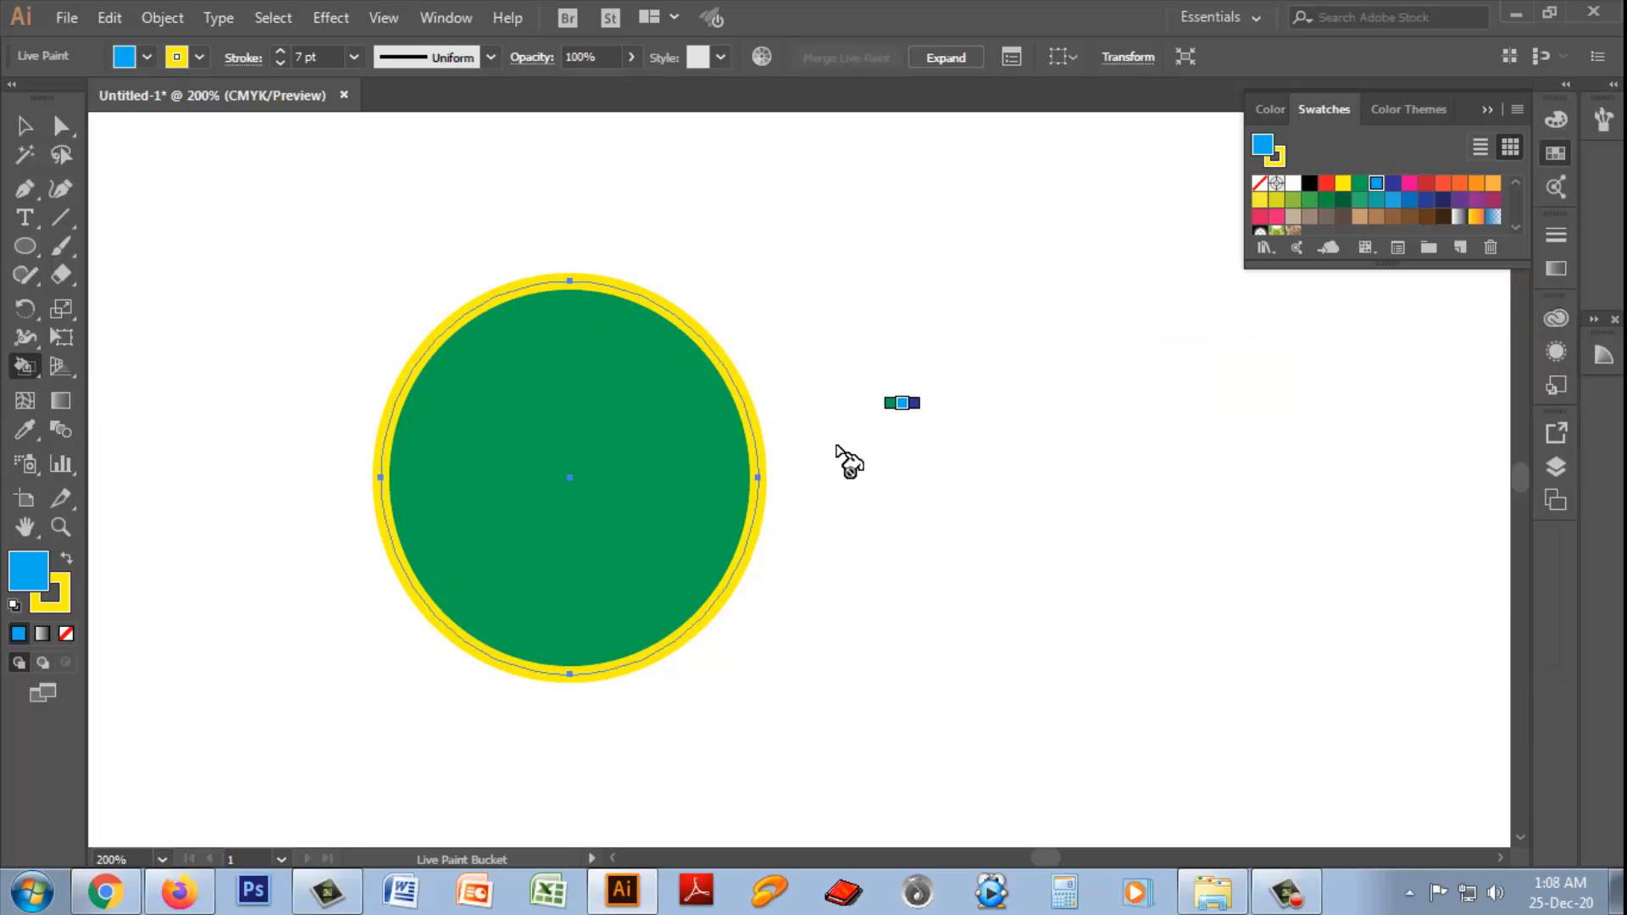
- Set the Live Paint Bucket highlight width to 8 pt
double_click(32, 375)
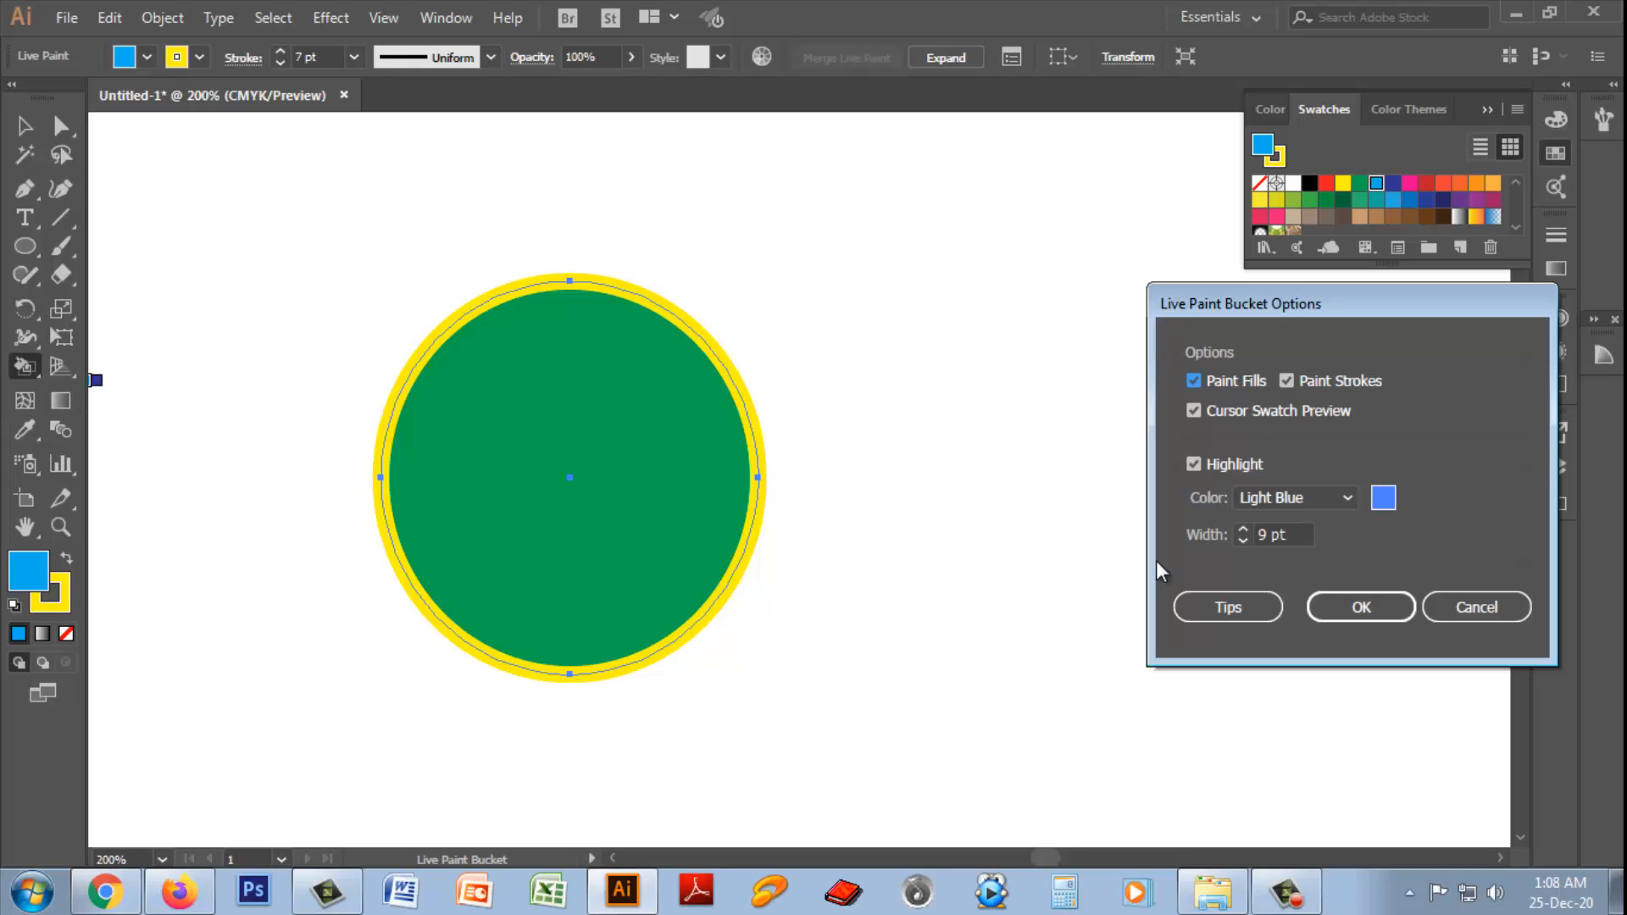
left_click(1243, 530)
left_click(1243, 529)
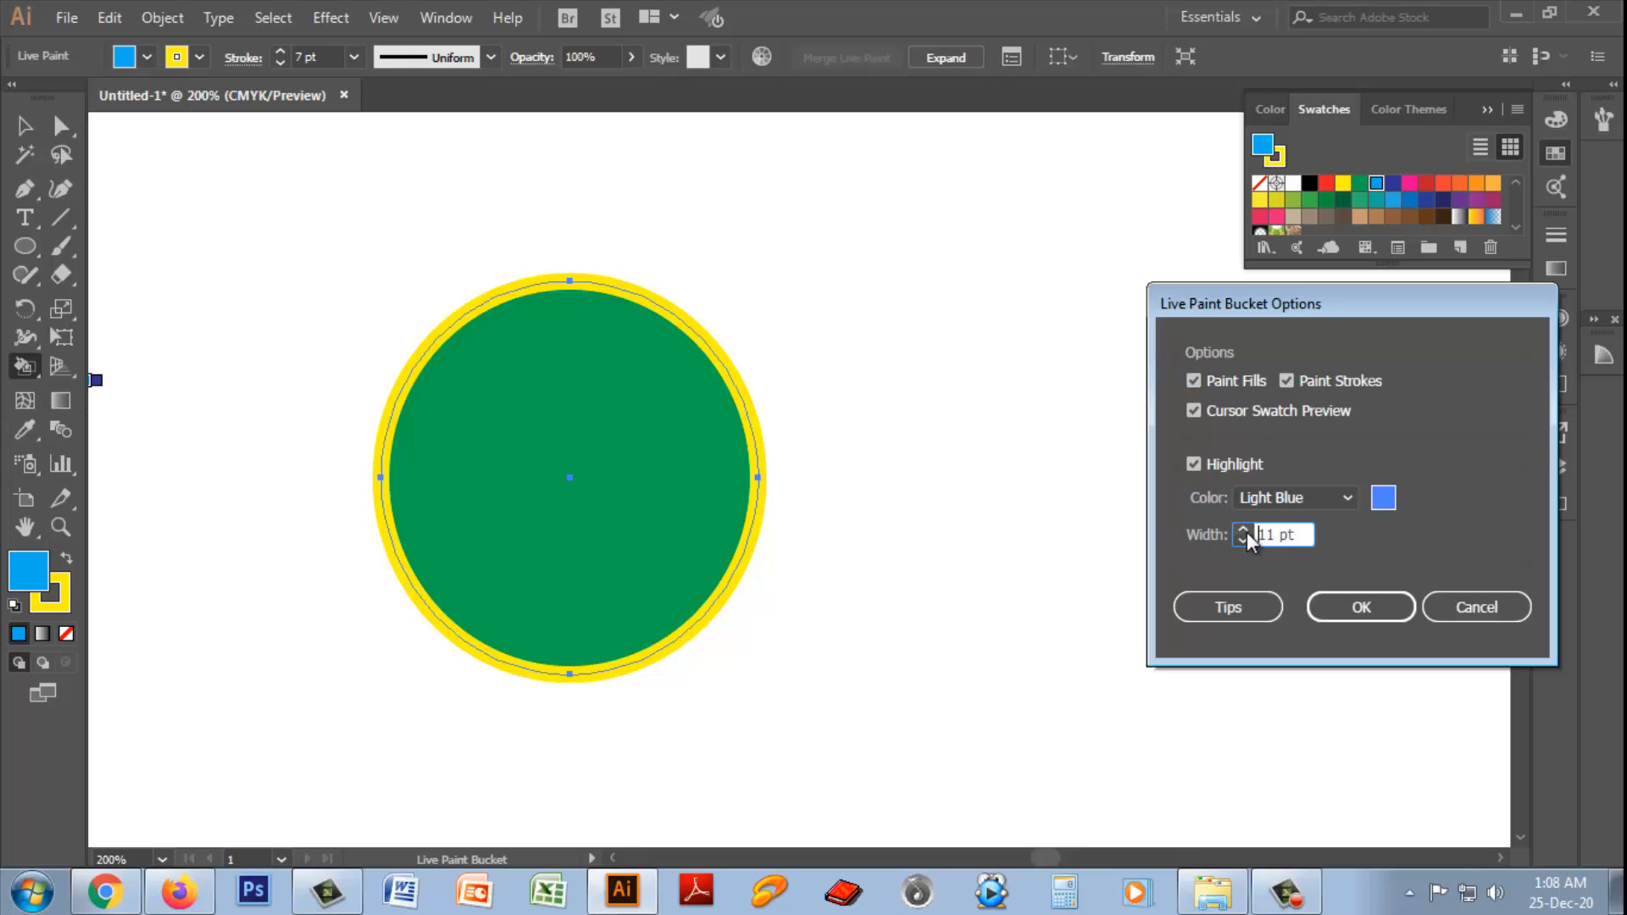
left_click(1243, 529)
left_click(1245, 541)
left_click(1245, 541)
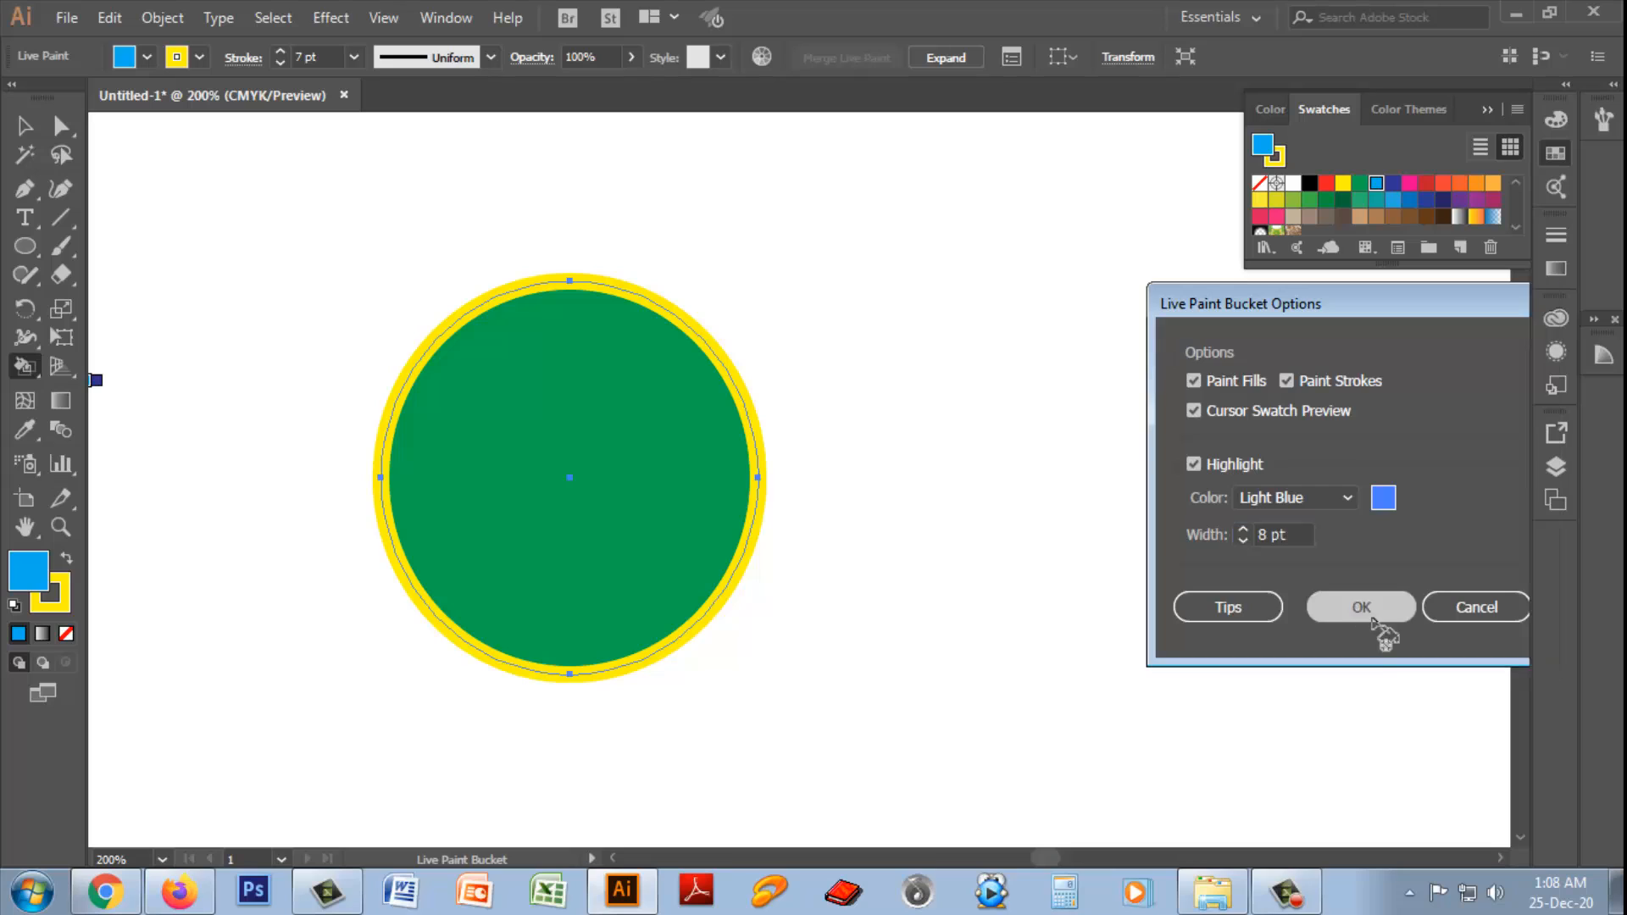
left_click(1373, 612)
- Delete the green circle with the yellow outline from the artboard
left_click(24, 129)
left_click(634, 461)
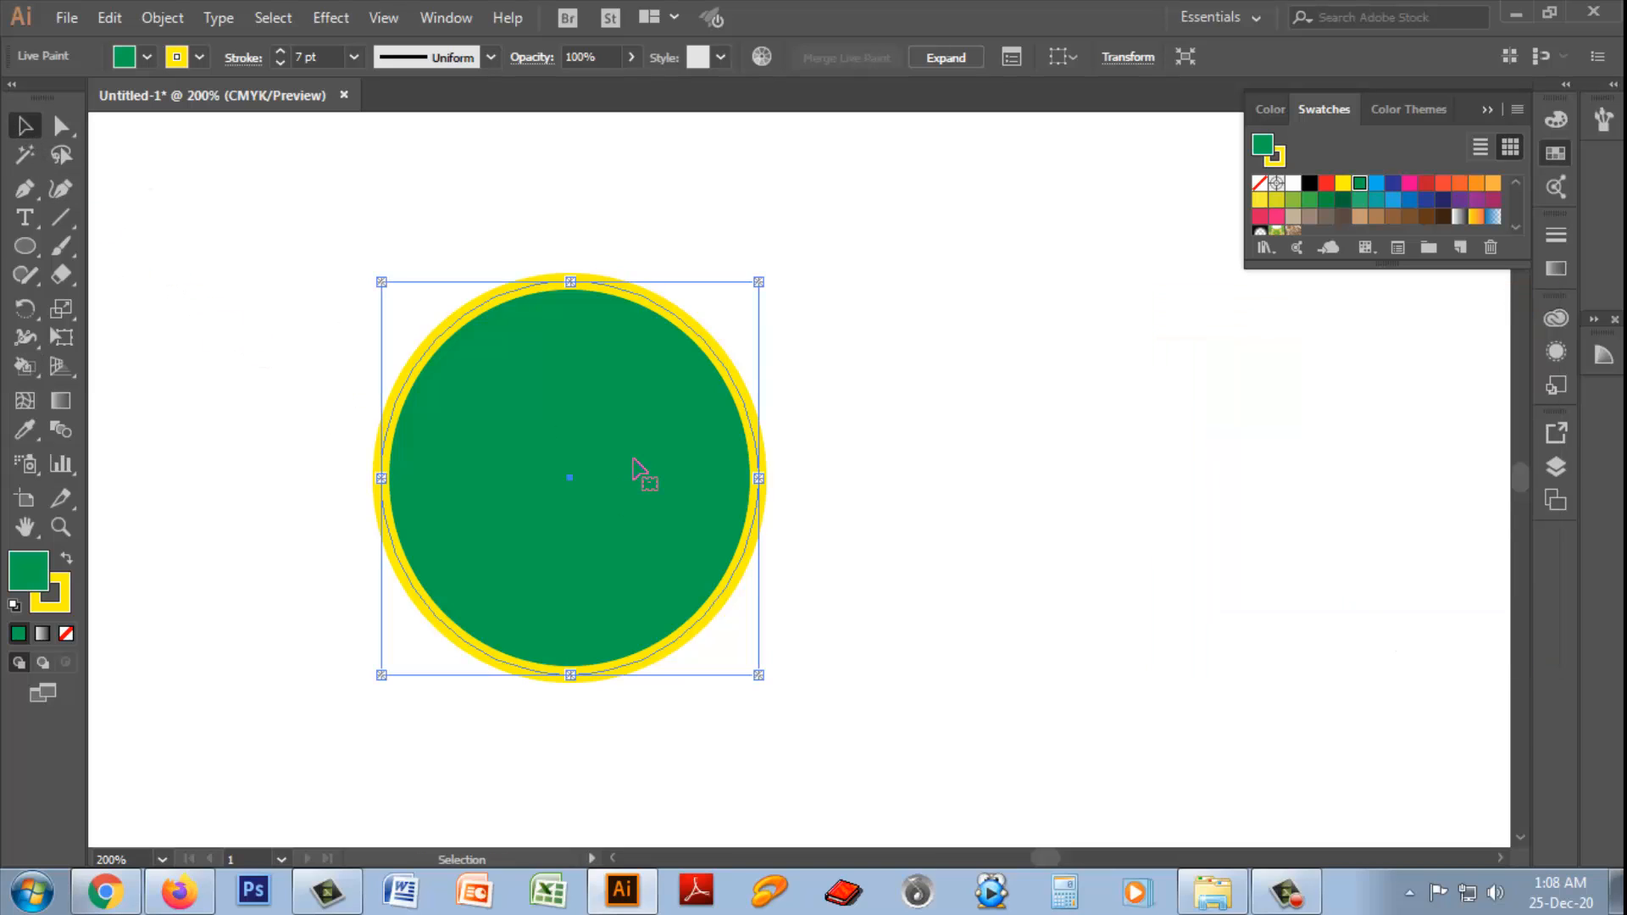
key("Delete")
- Switch to the Live Paint Selection tool and review its options for fills, strokes and highlight without changing them
left_click(29, 373)
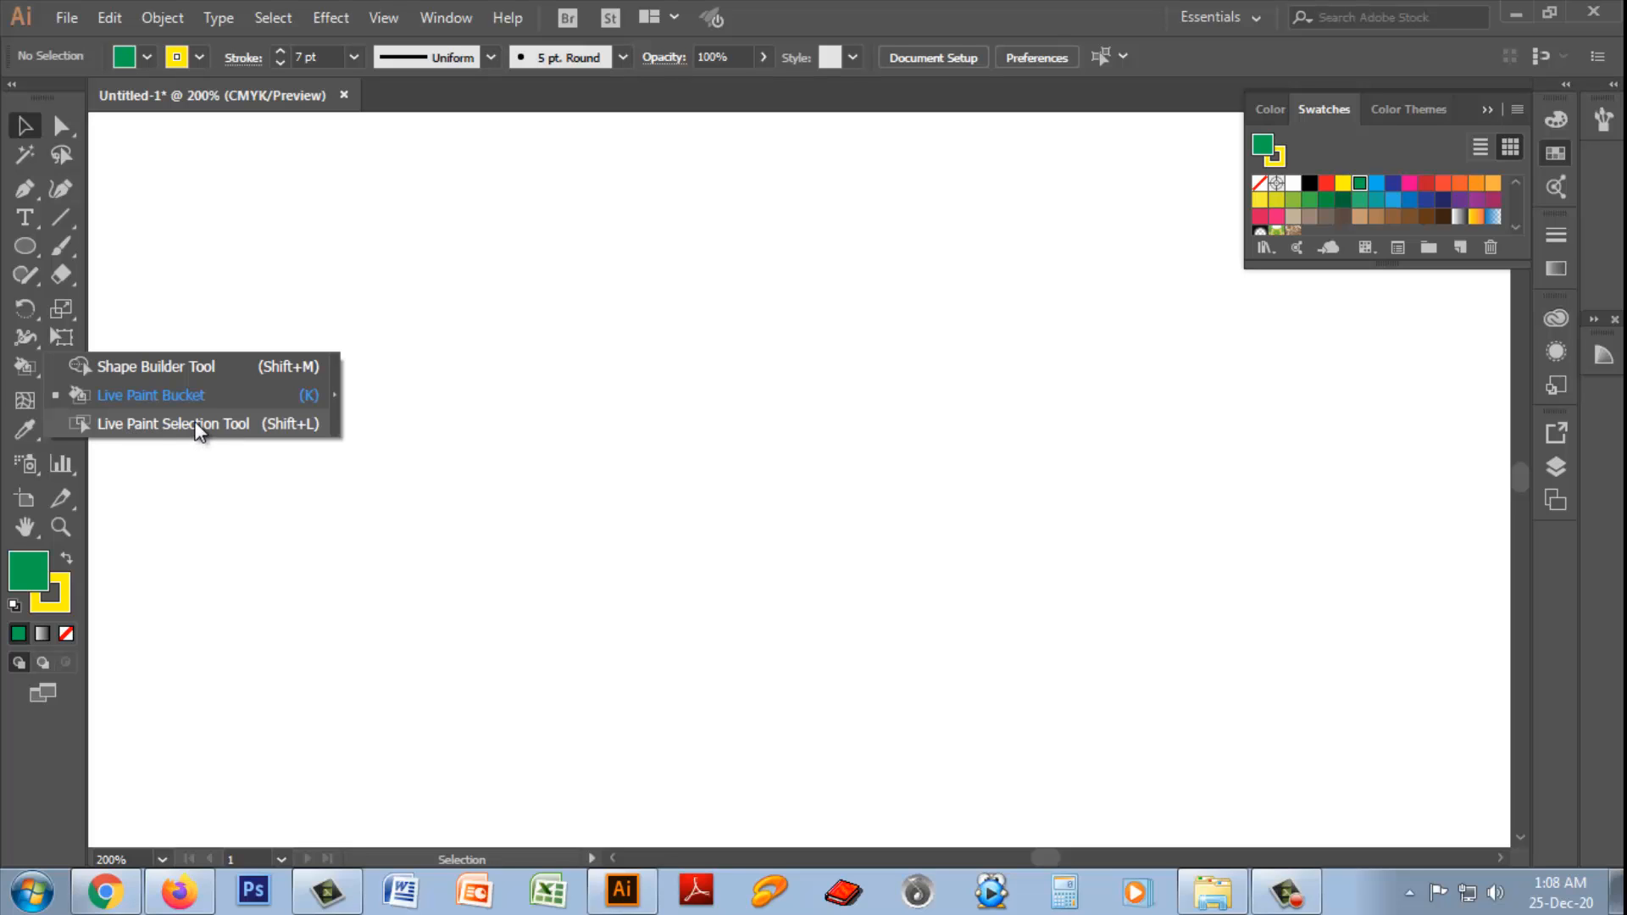
left_click(145, 424)
double_click(27, 366)
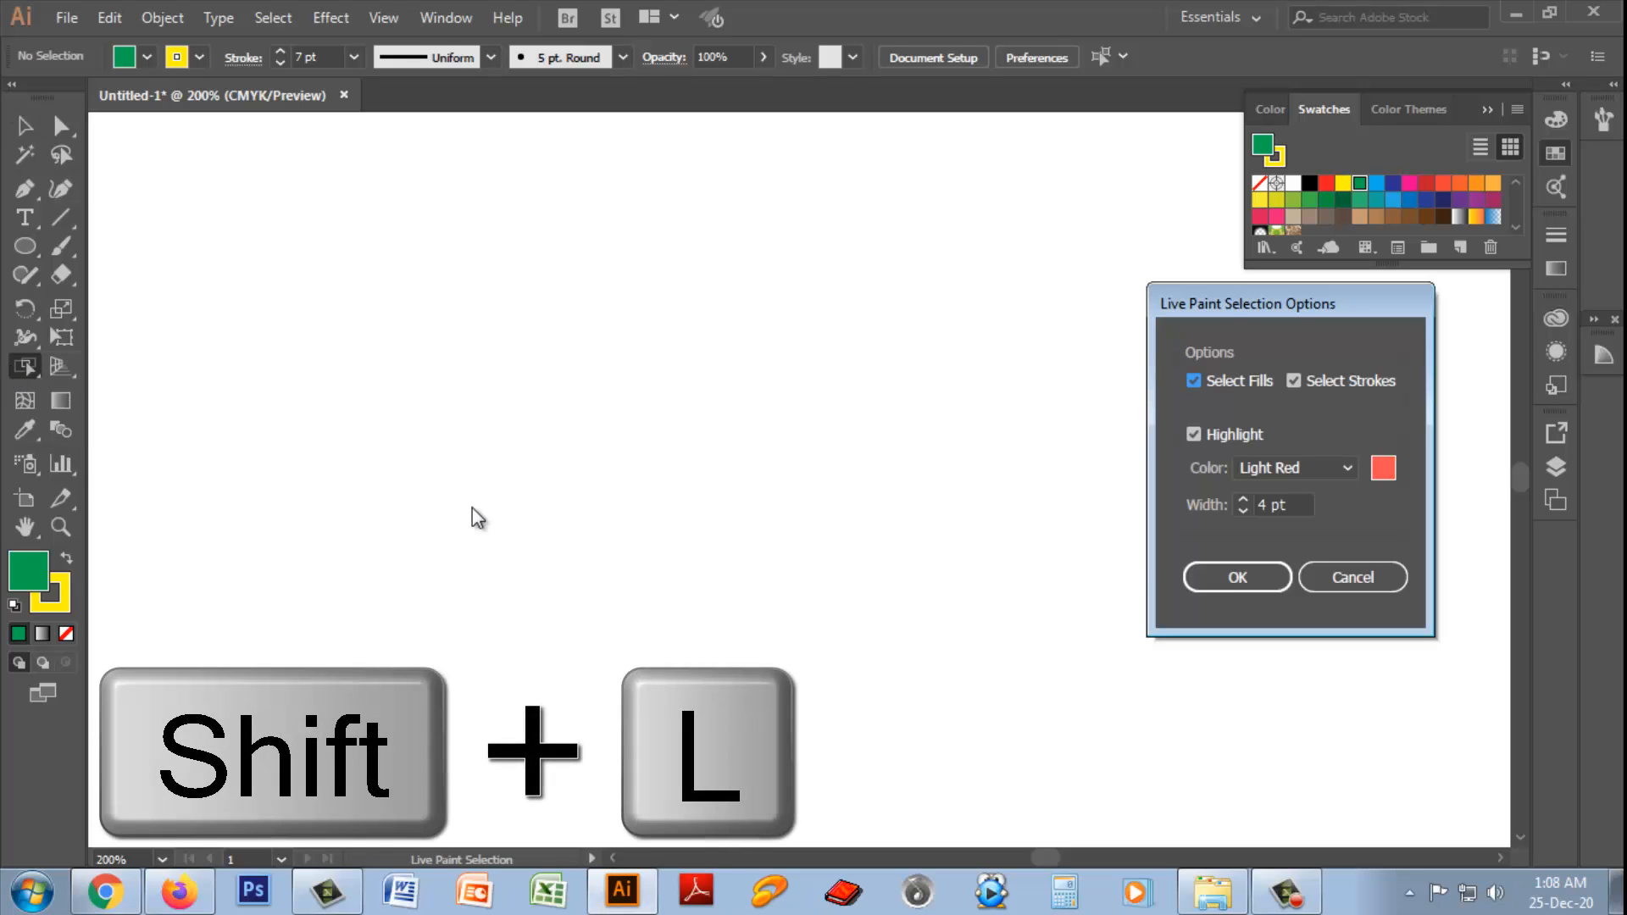
left_click(1311, 580)
left_click(25, 368)
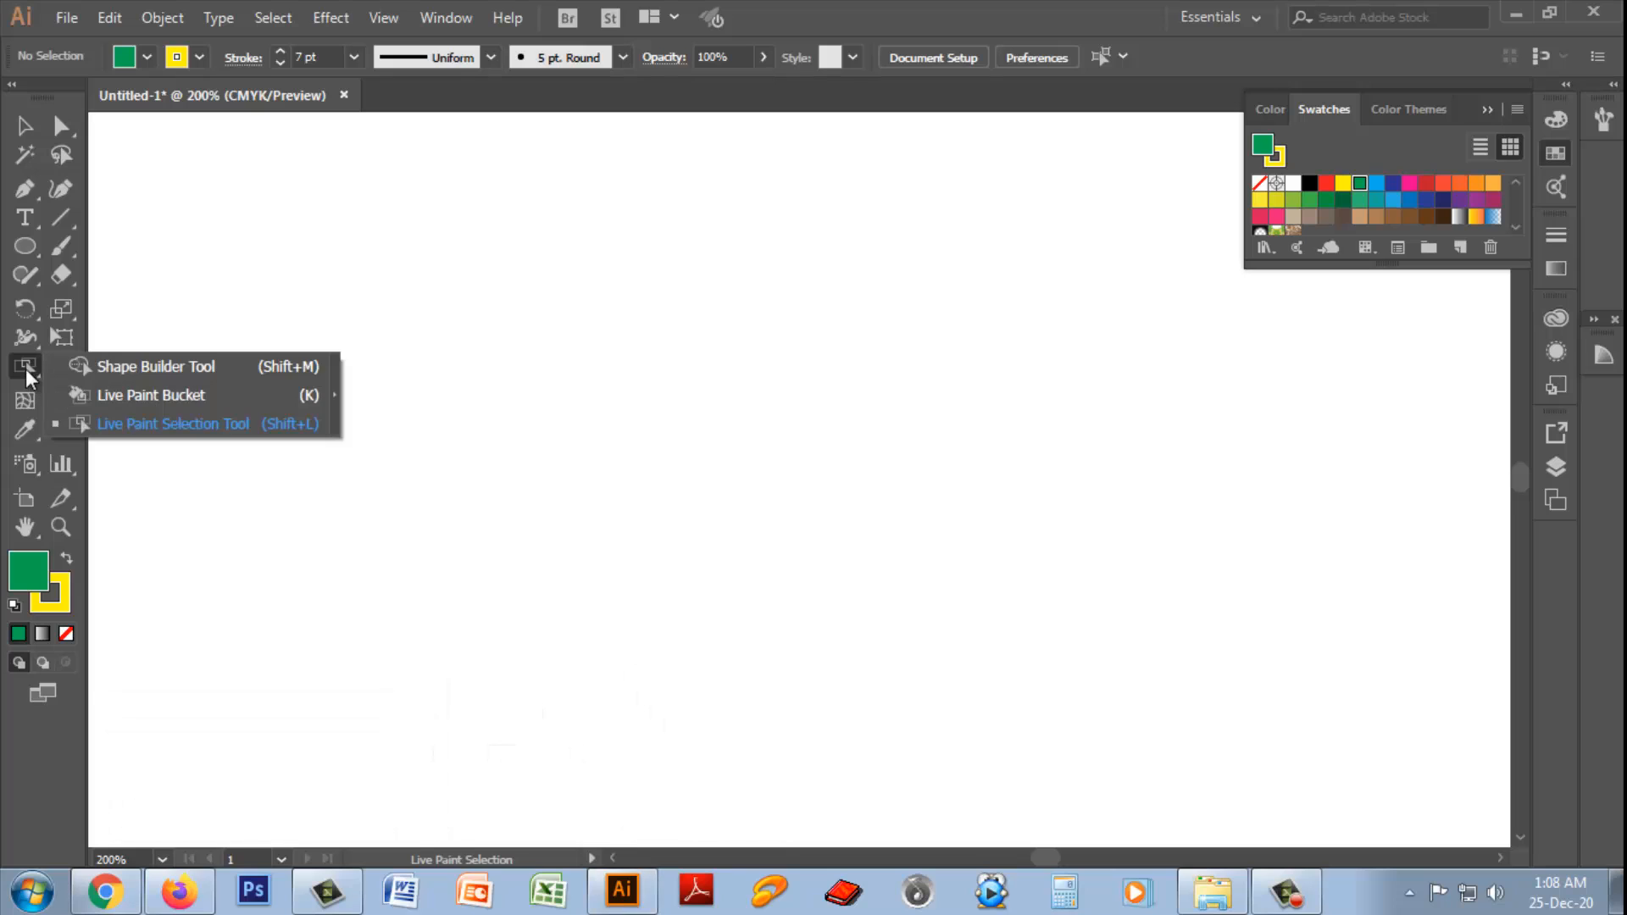
- Draw a green ellipse about 145.5 by 150 px with a yellow stroke and place an overlapping copy to its right
left_click(25, 248)
left_click(112, 302)
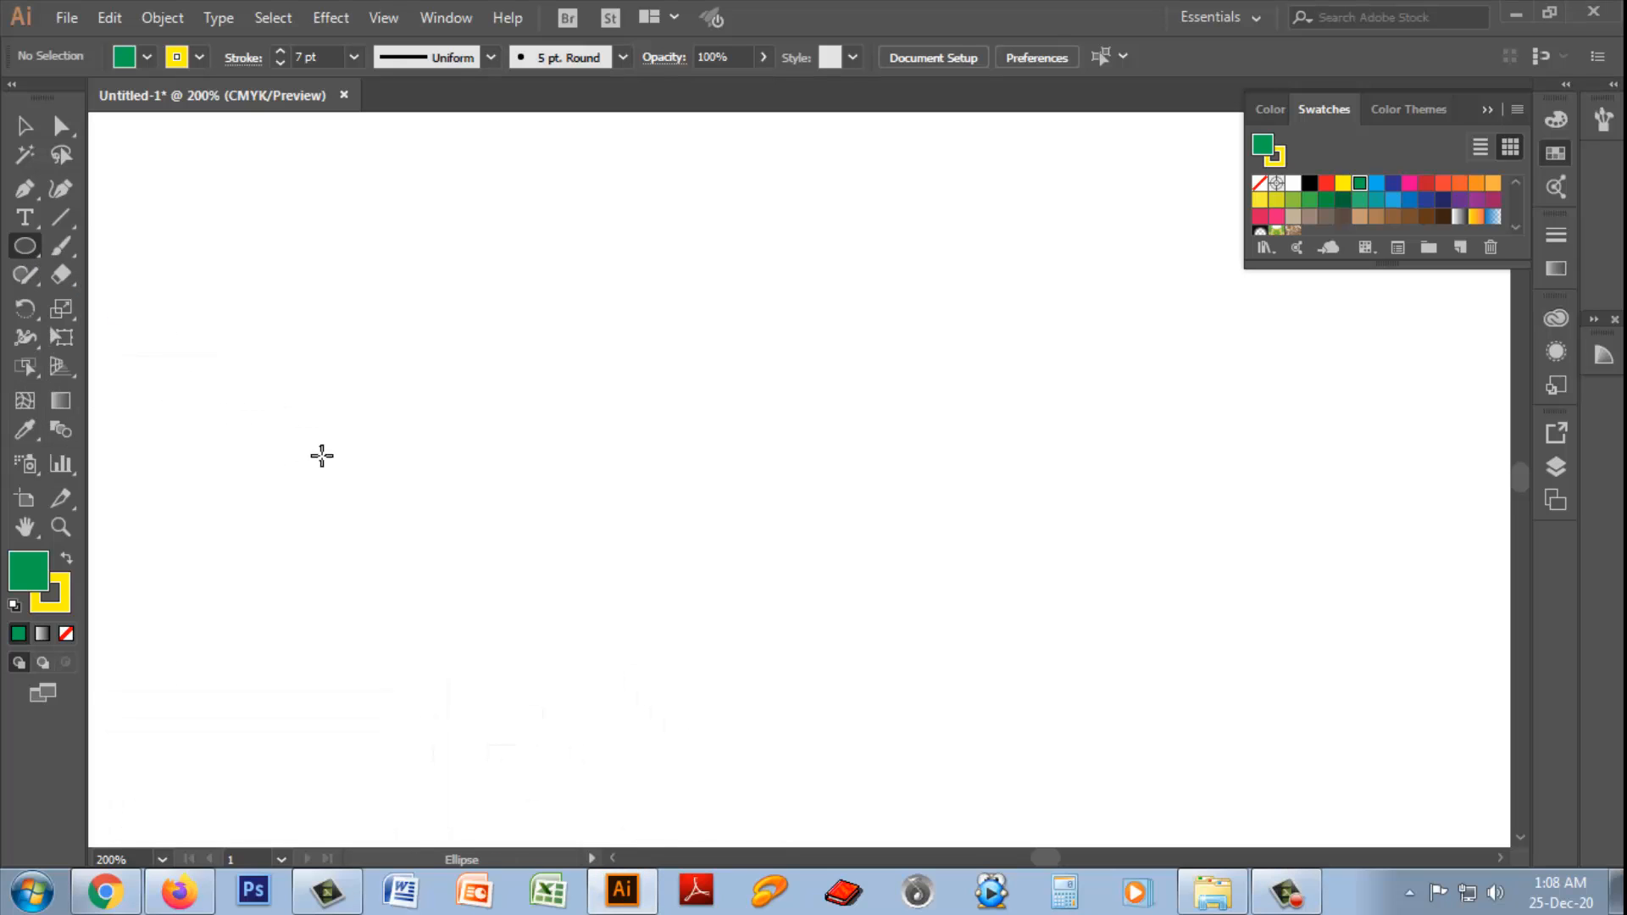
mouse_move(378, 280)
left_mouse_down()
mouse_move(486, 429)
mouse_move(723, 641)
left_mouse_up()
key("v")
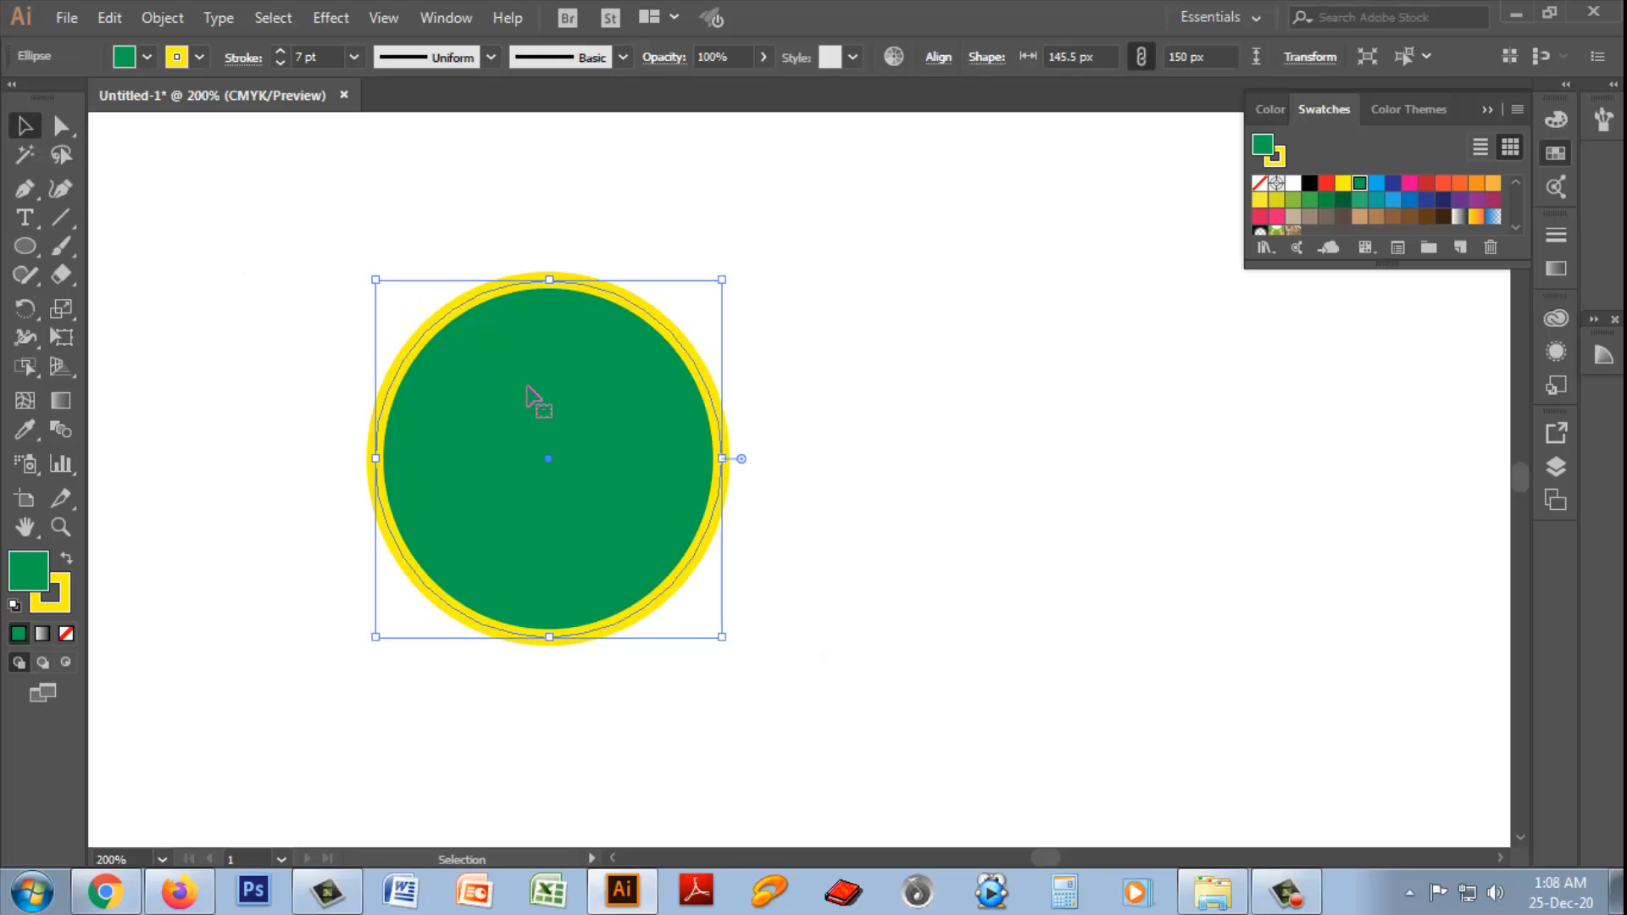
left_click_drag(534, 385, 731, 418)
left_click(1107, 496)
- Select both overlapping ellipses and make them a Live Paint group
left_click_drag(310, 210, 1000, 725)
left_click(162, 17)
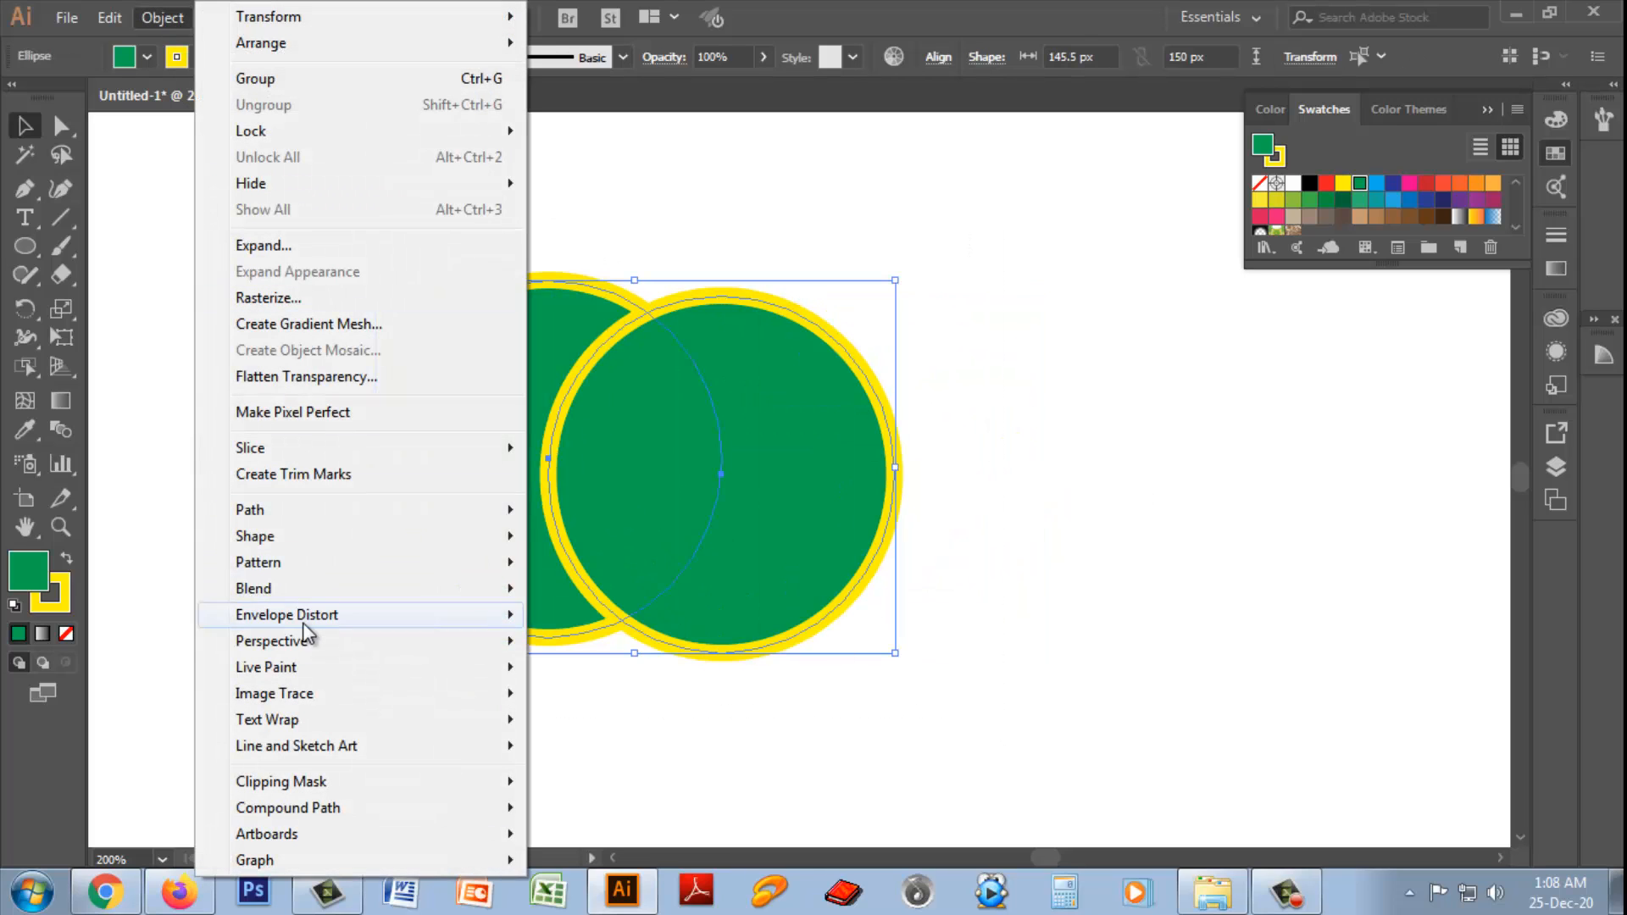
mouse_move(280, 674)
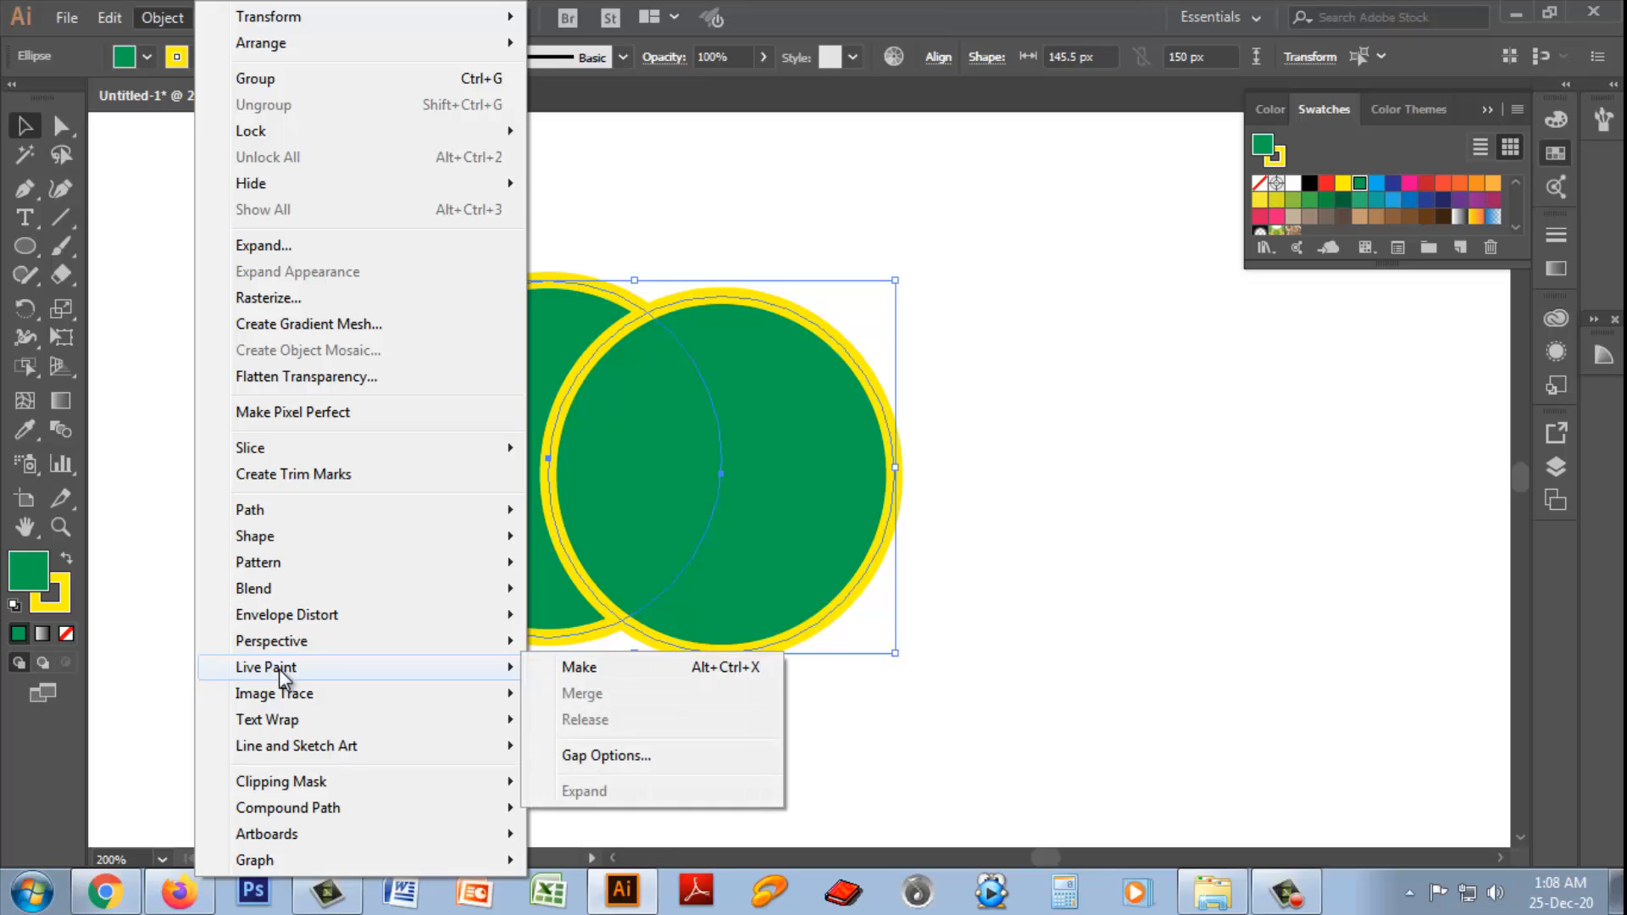
left_click(584, 669)
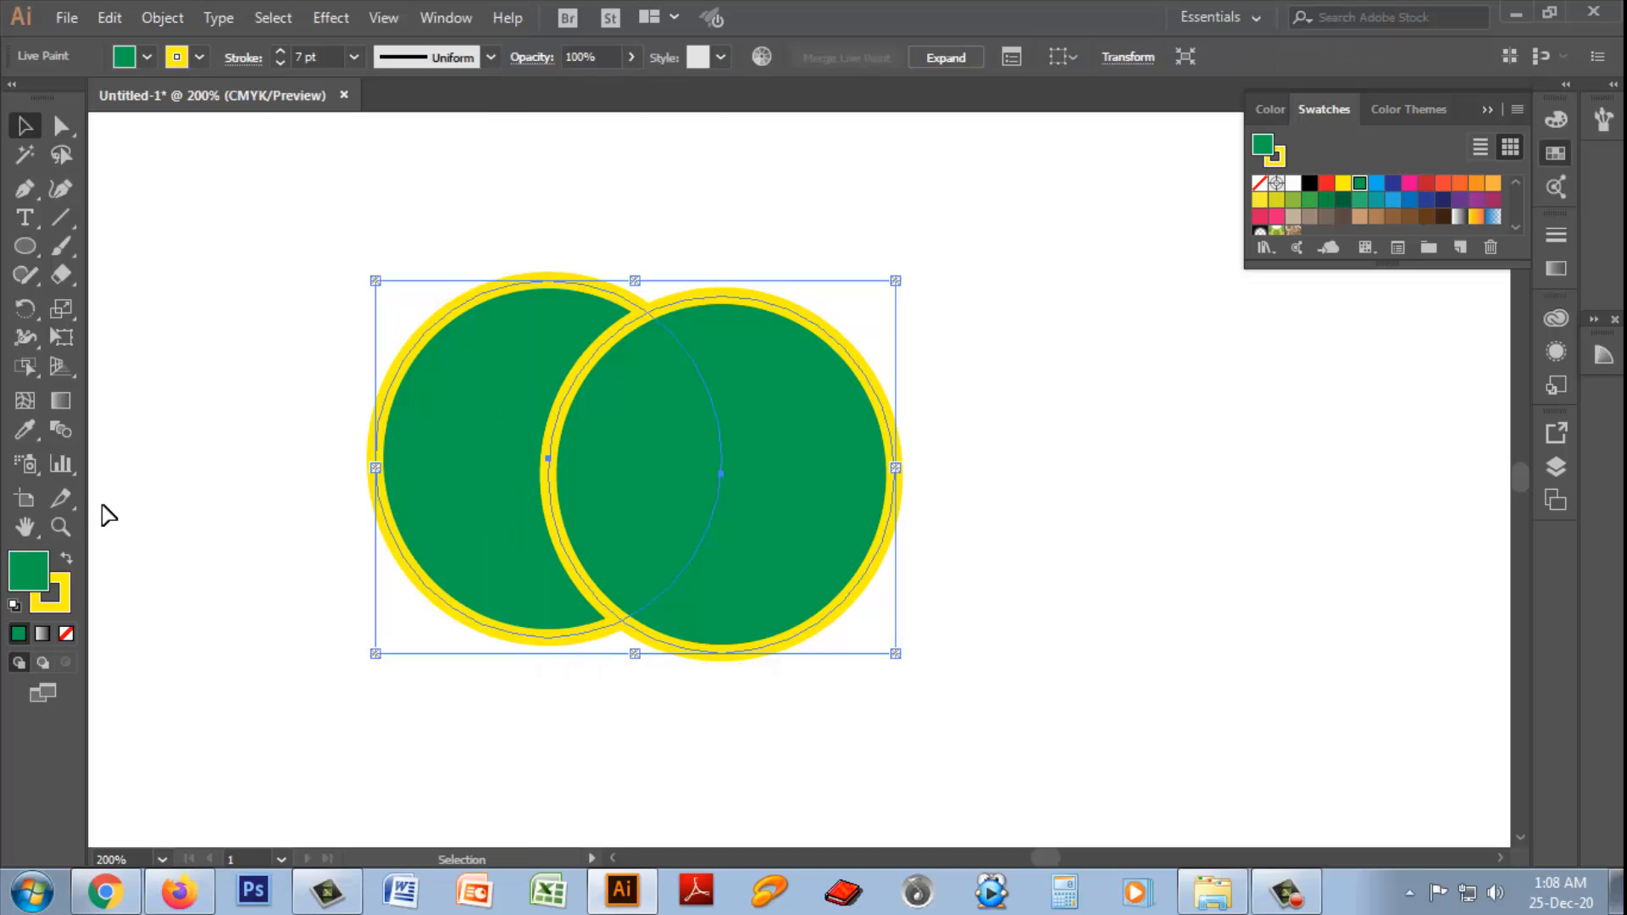
- Select the left crescent face with the Live Paint Selection tool, try a red fill on it and set it back to CMYK Green
left_click_drag(26, 360, 140, 430)
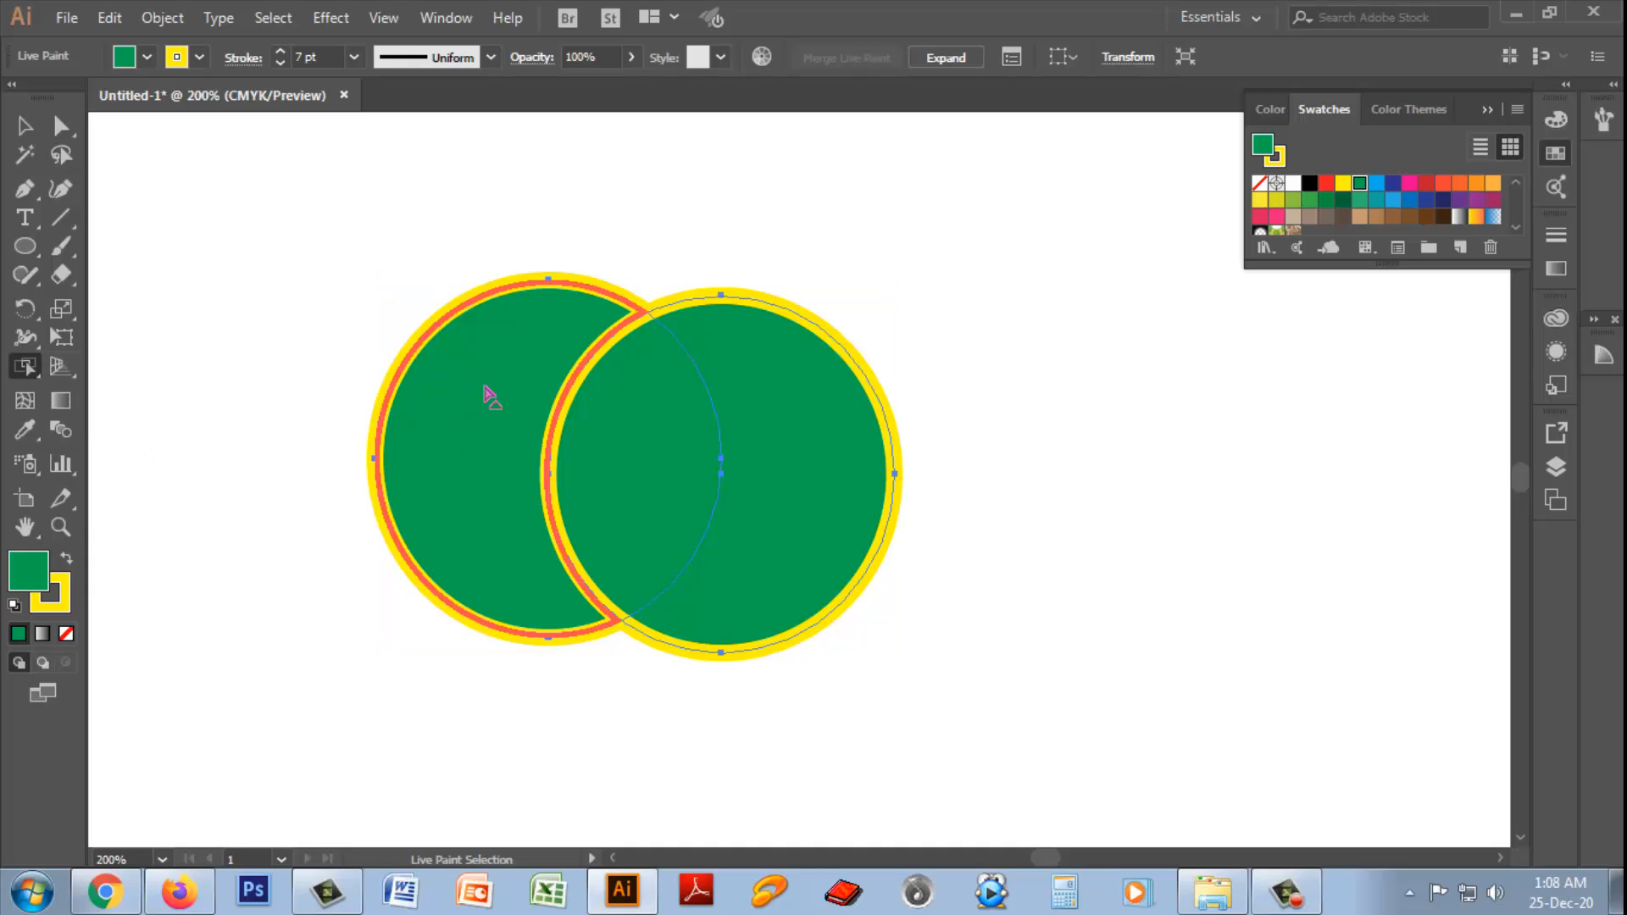
left_click(489, 394)
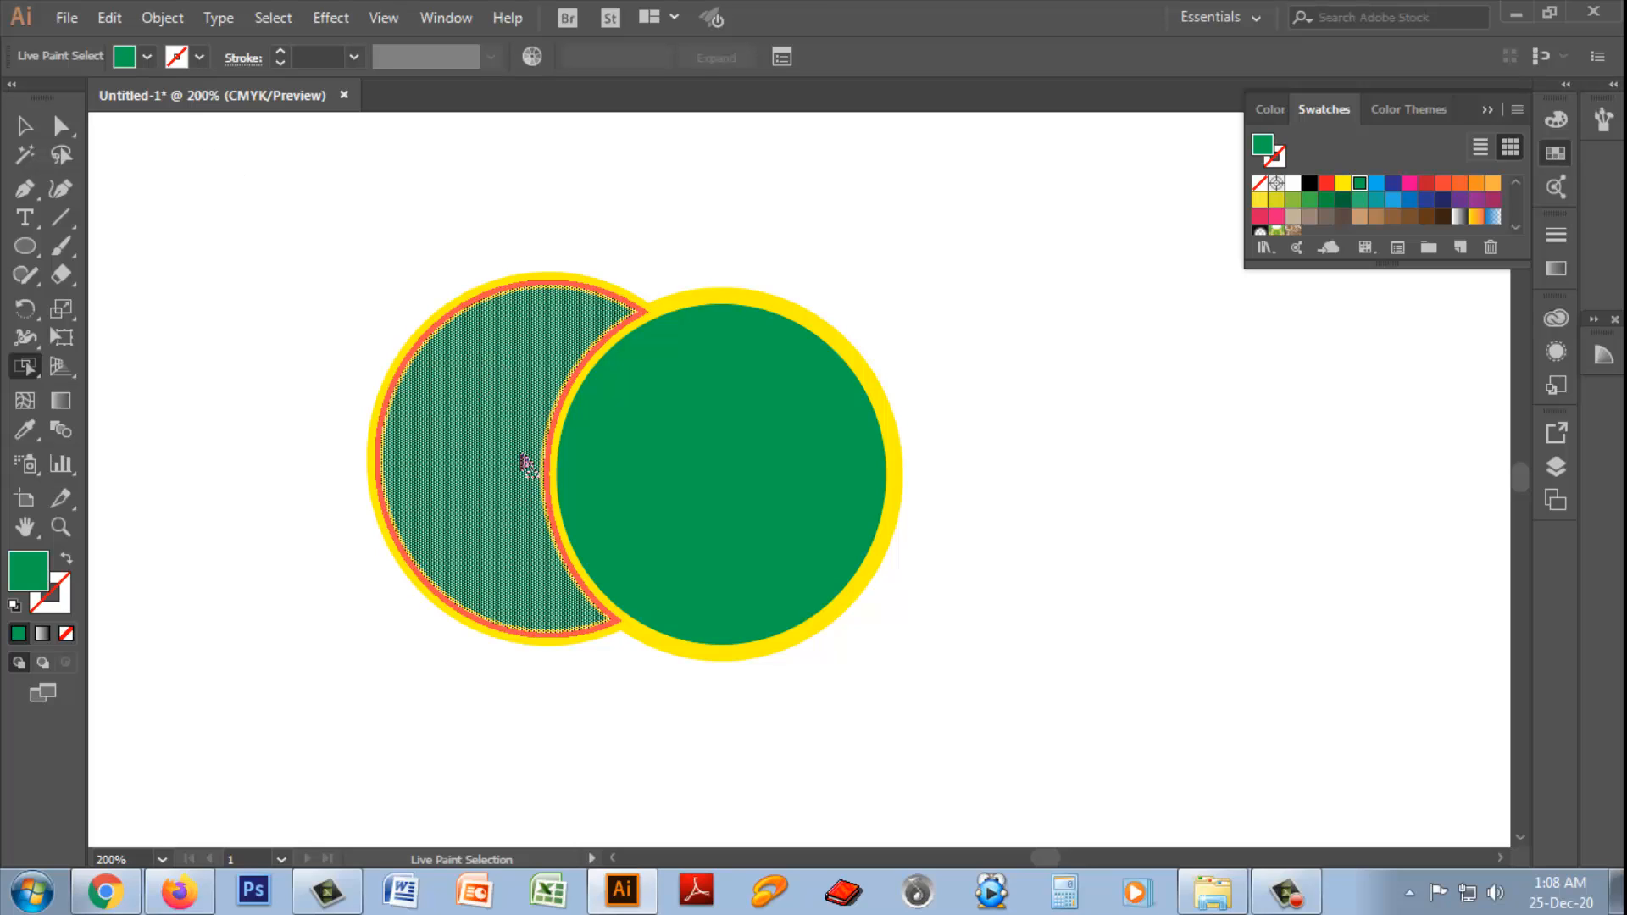
left_click(145, 57)
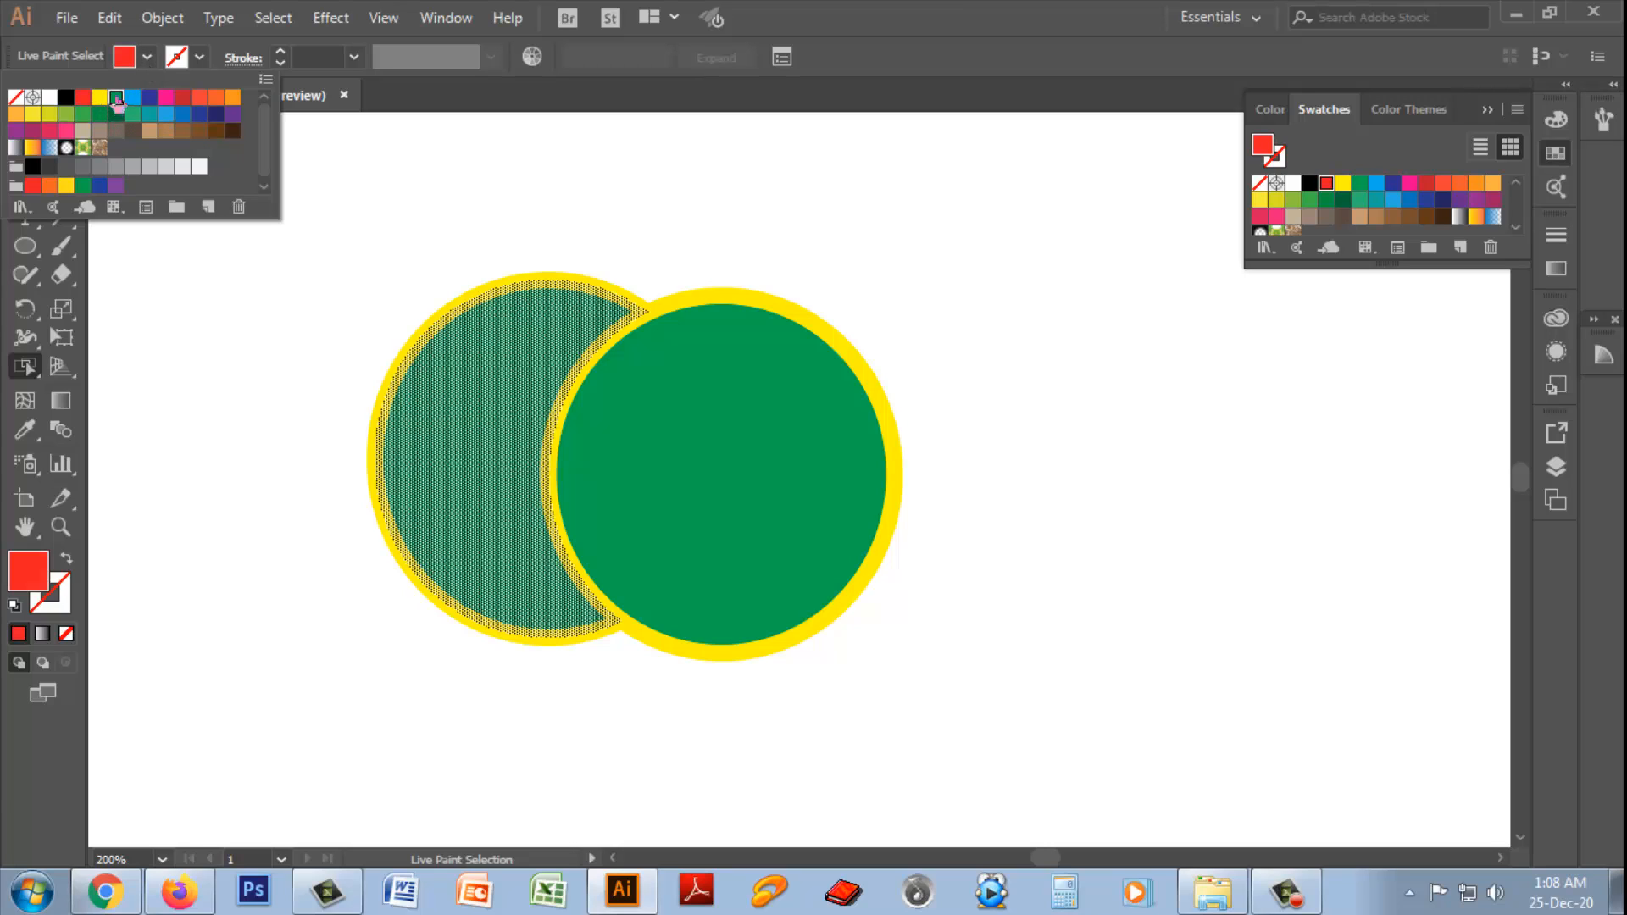
- Delete the left crescent's green fill and undo the deletion
left_click(479, 415)
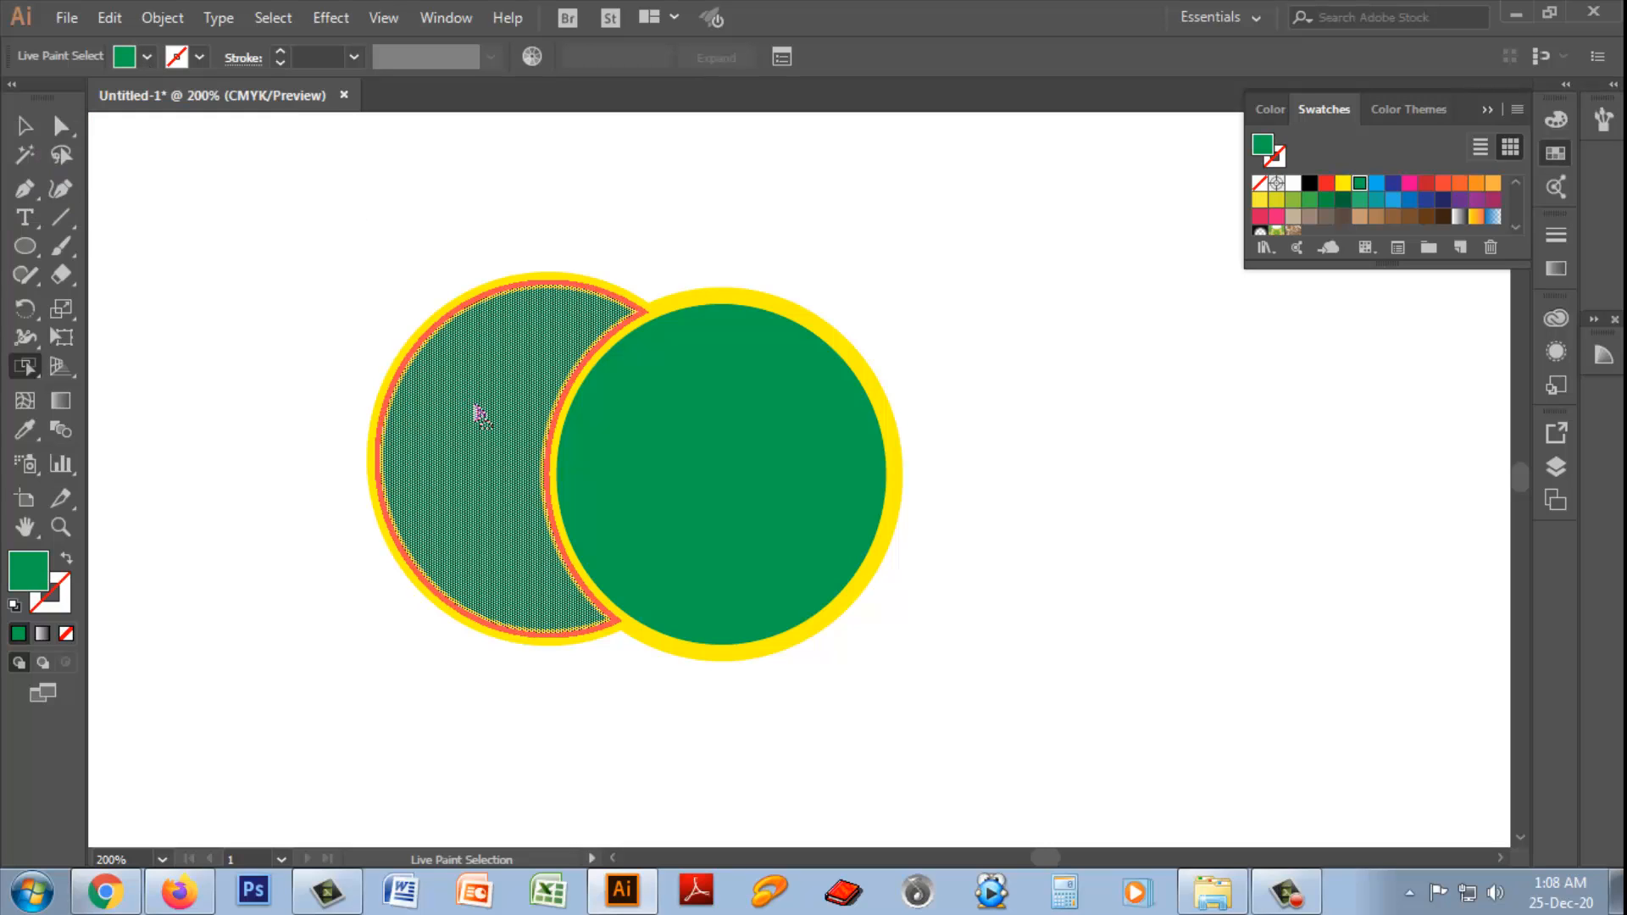
key("Delete")
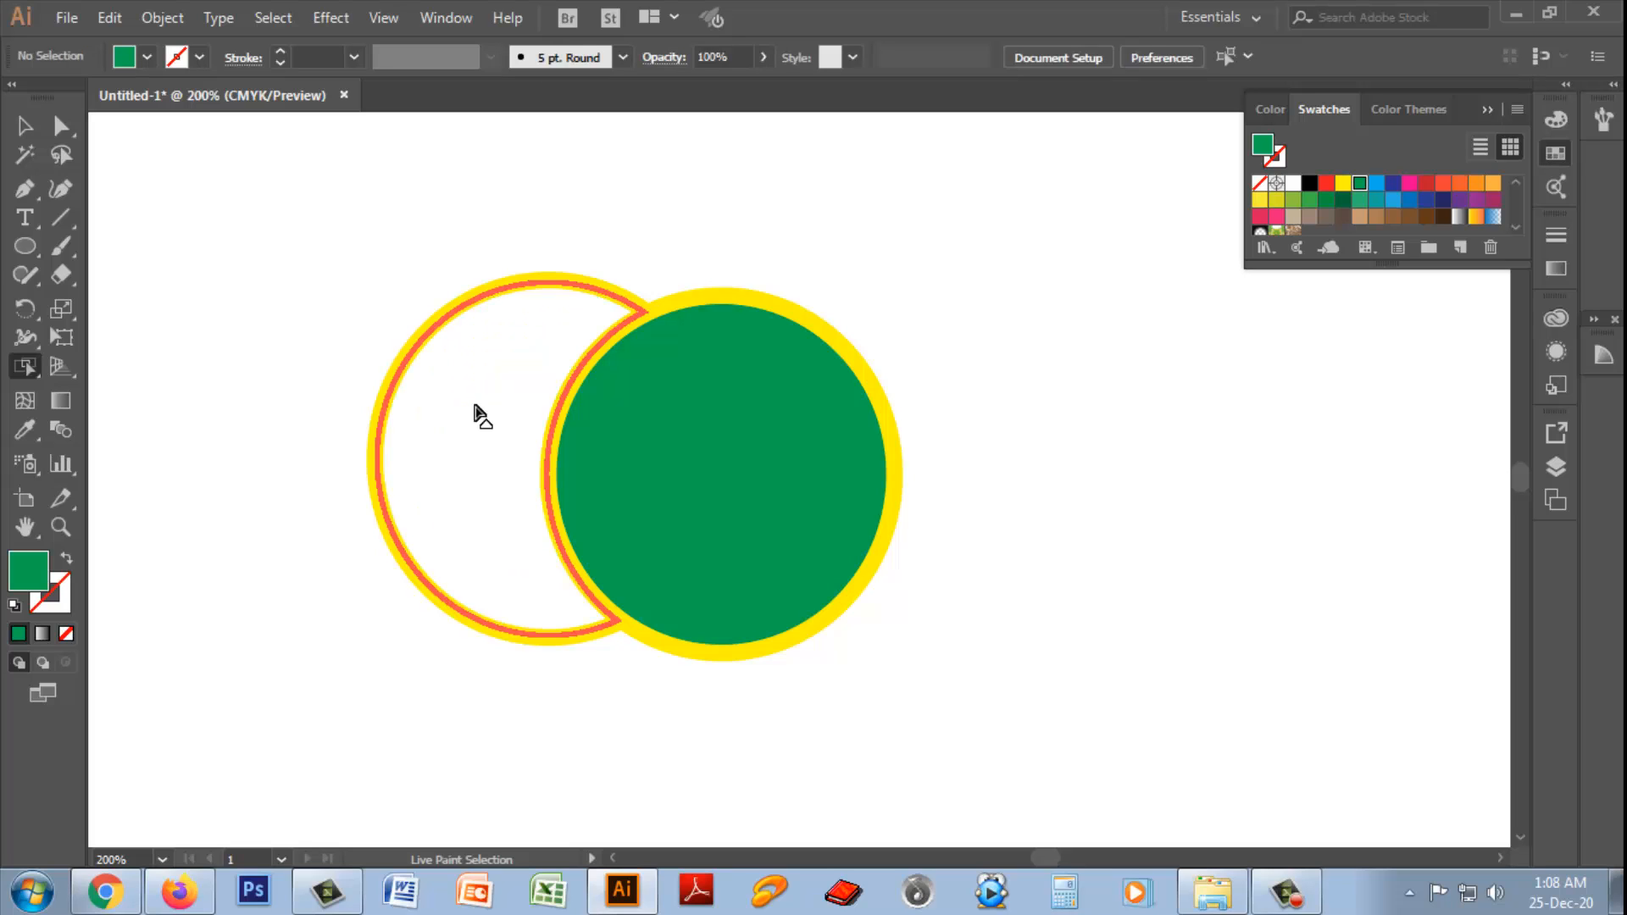
key("ctrl+z")
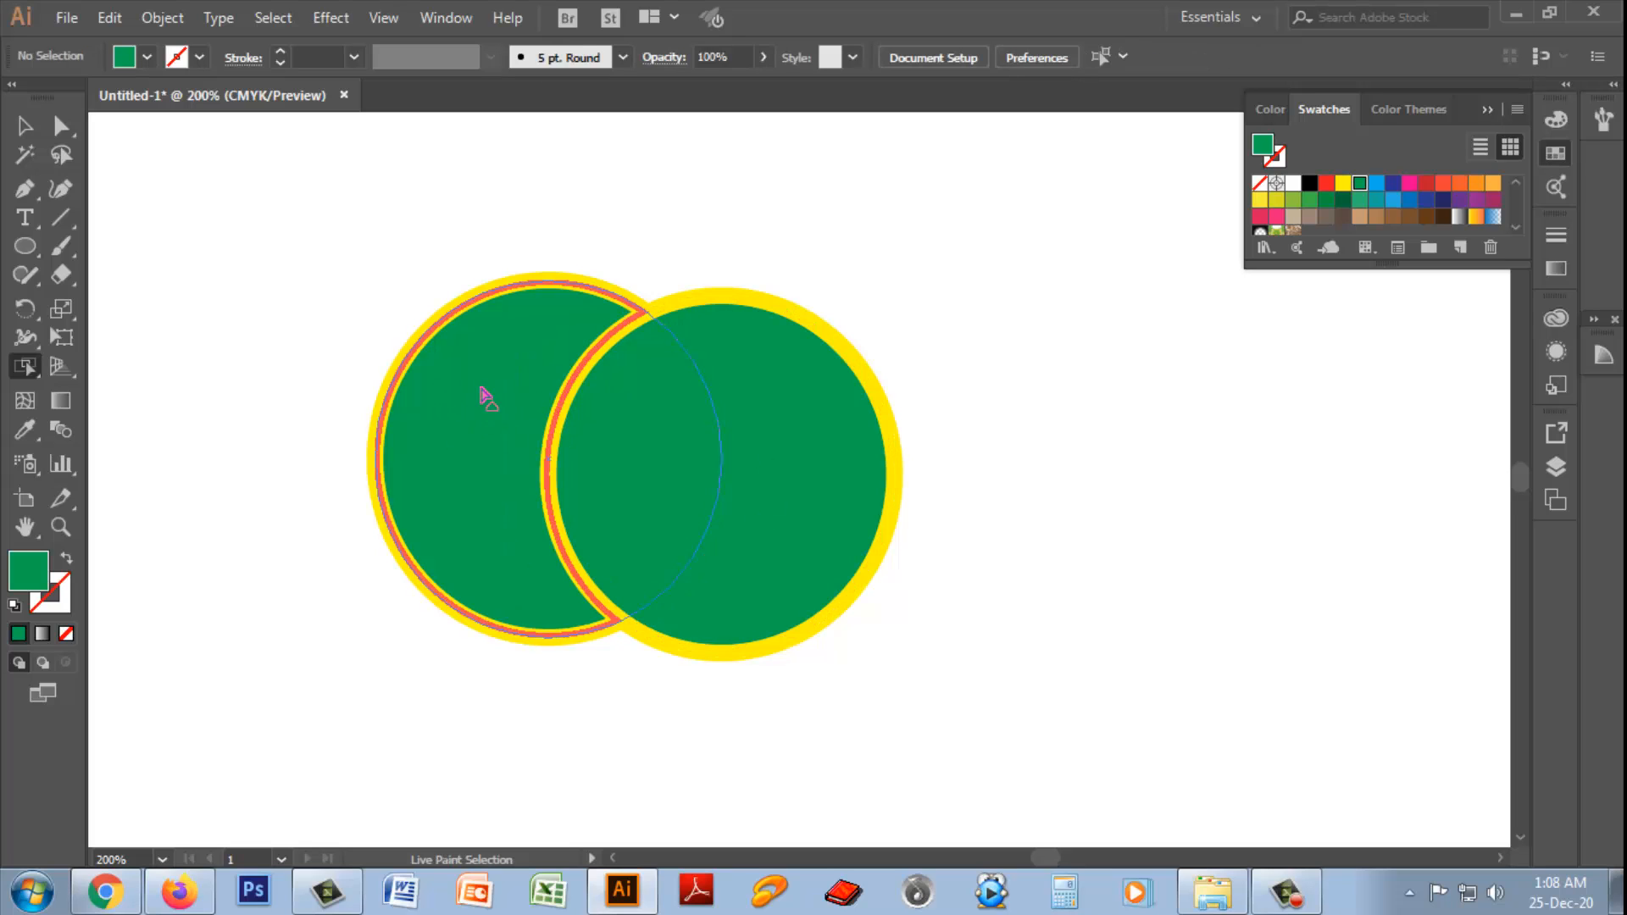
- Try to recolour the left ellipse's outer edge with dark blue and light blue strokes
left_click(481, 390)
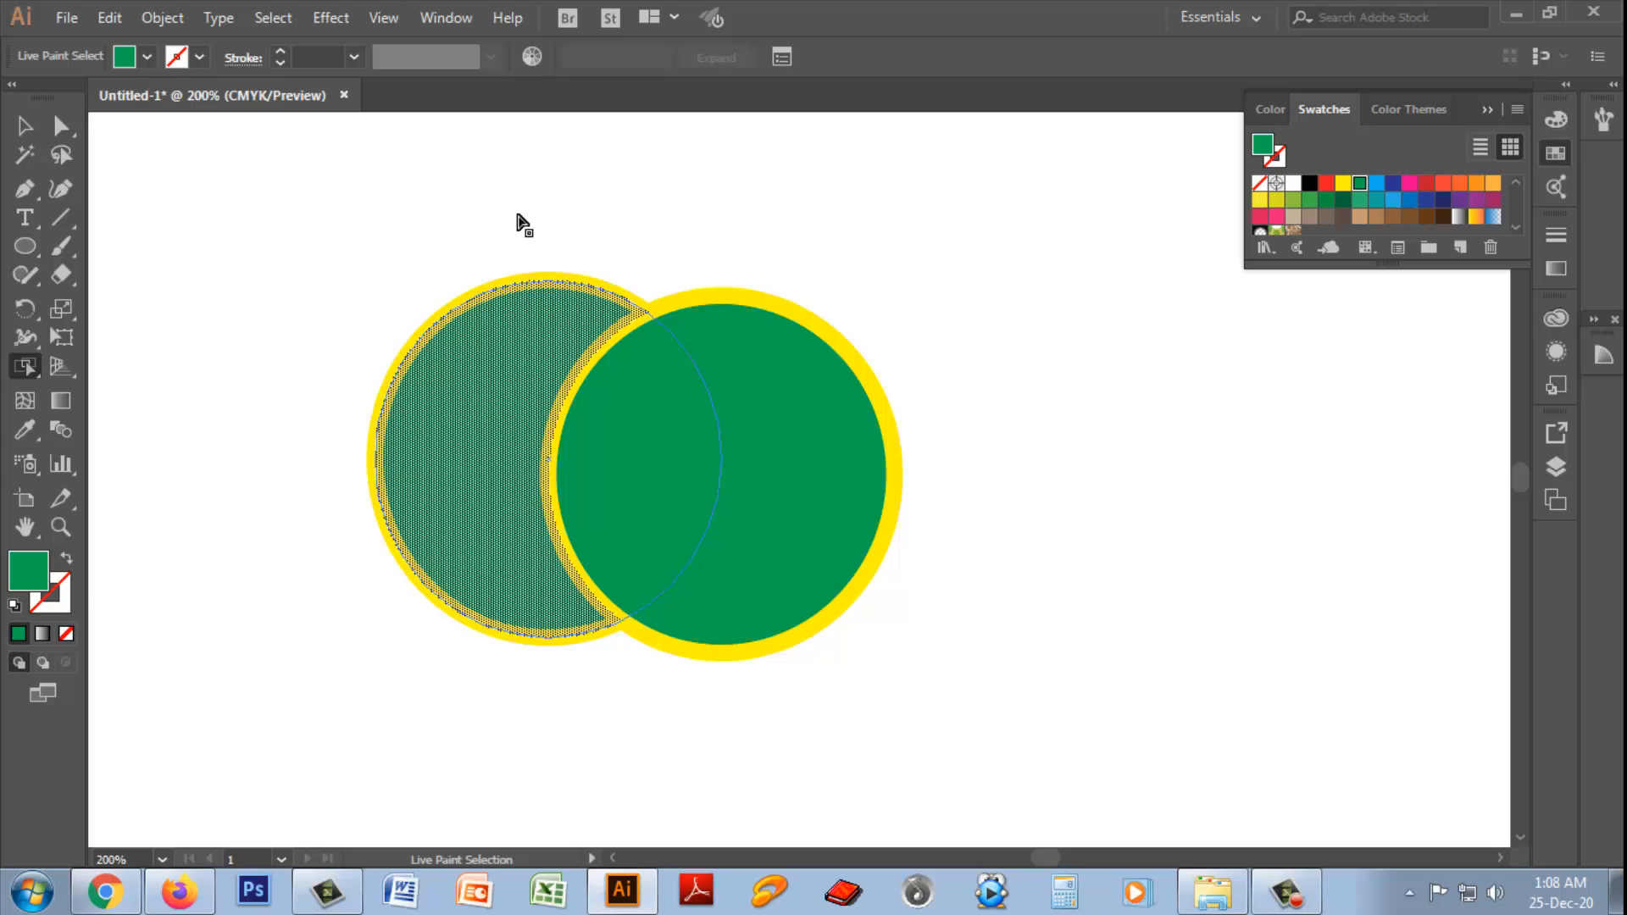
left_click(592, 282)
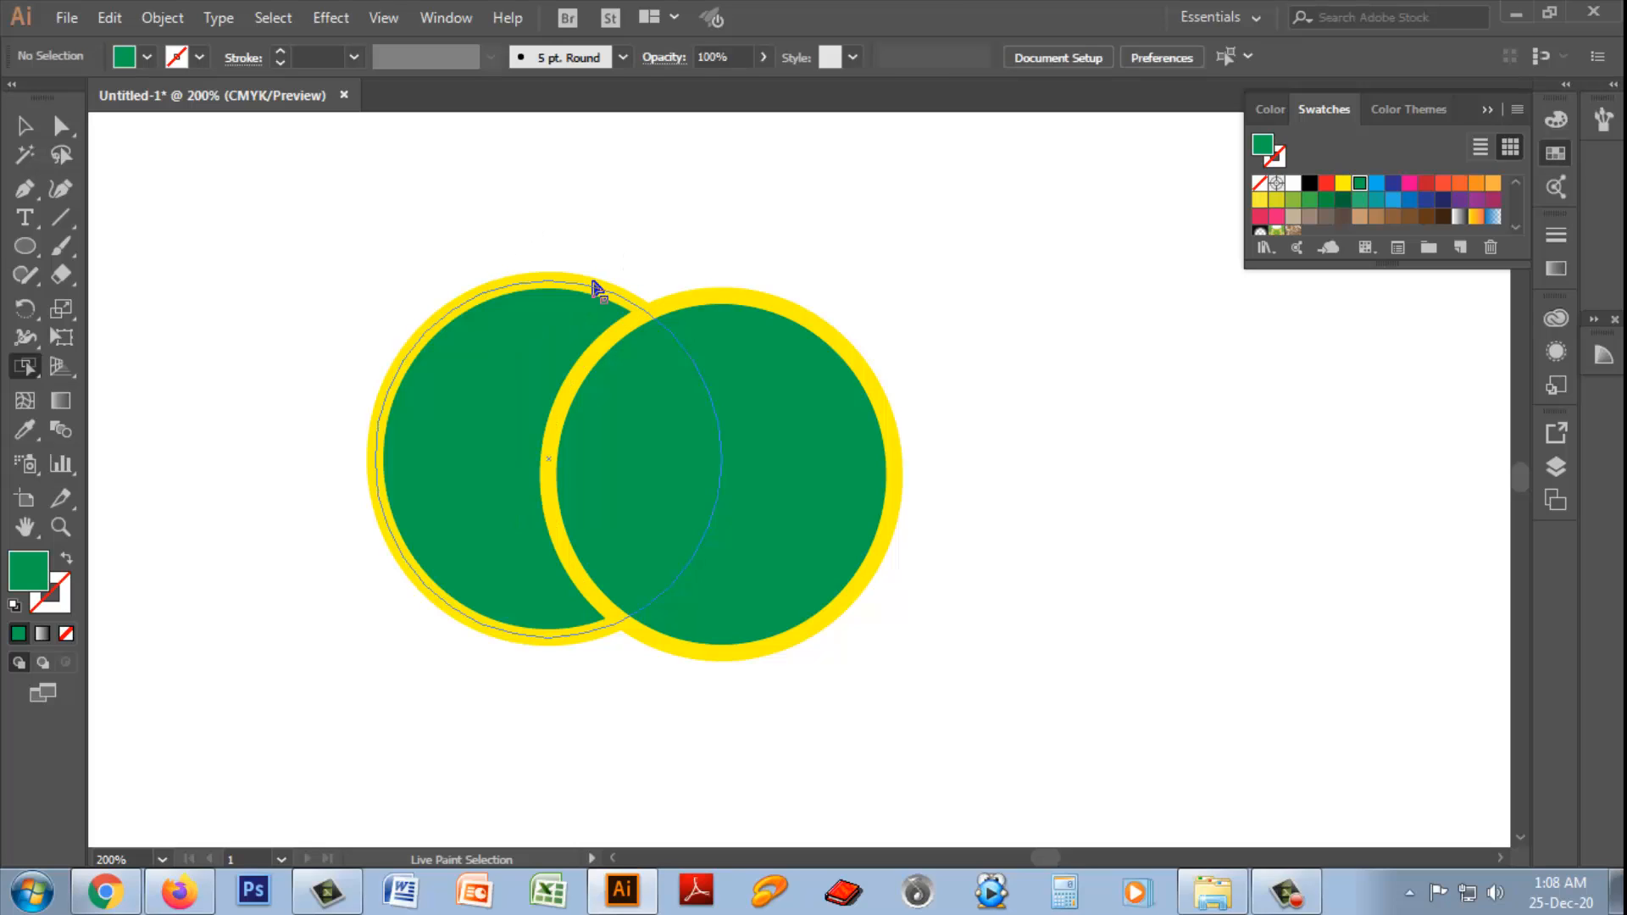
left_click(200, 57)
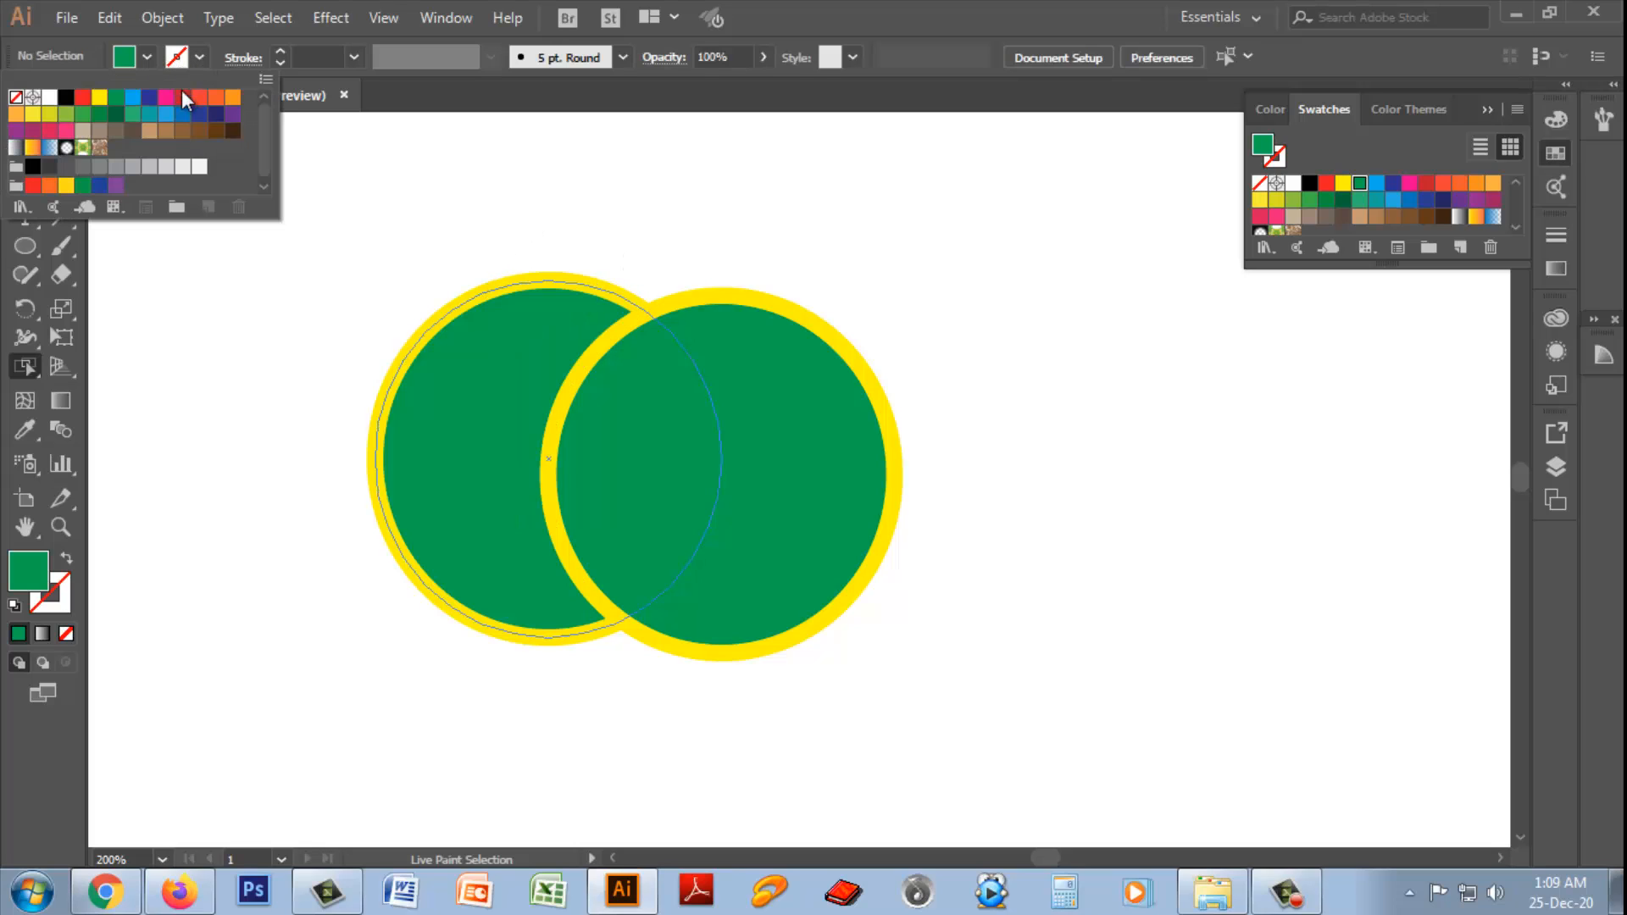
left_click(150, 98)
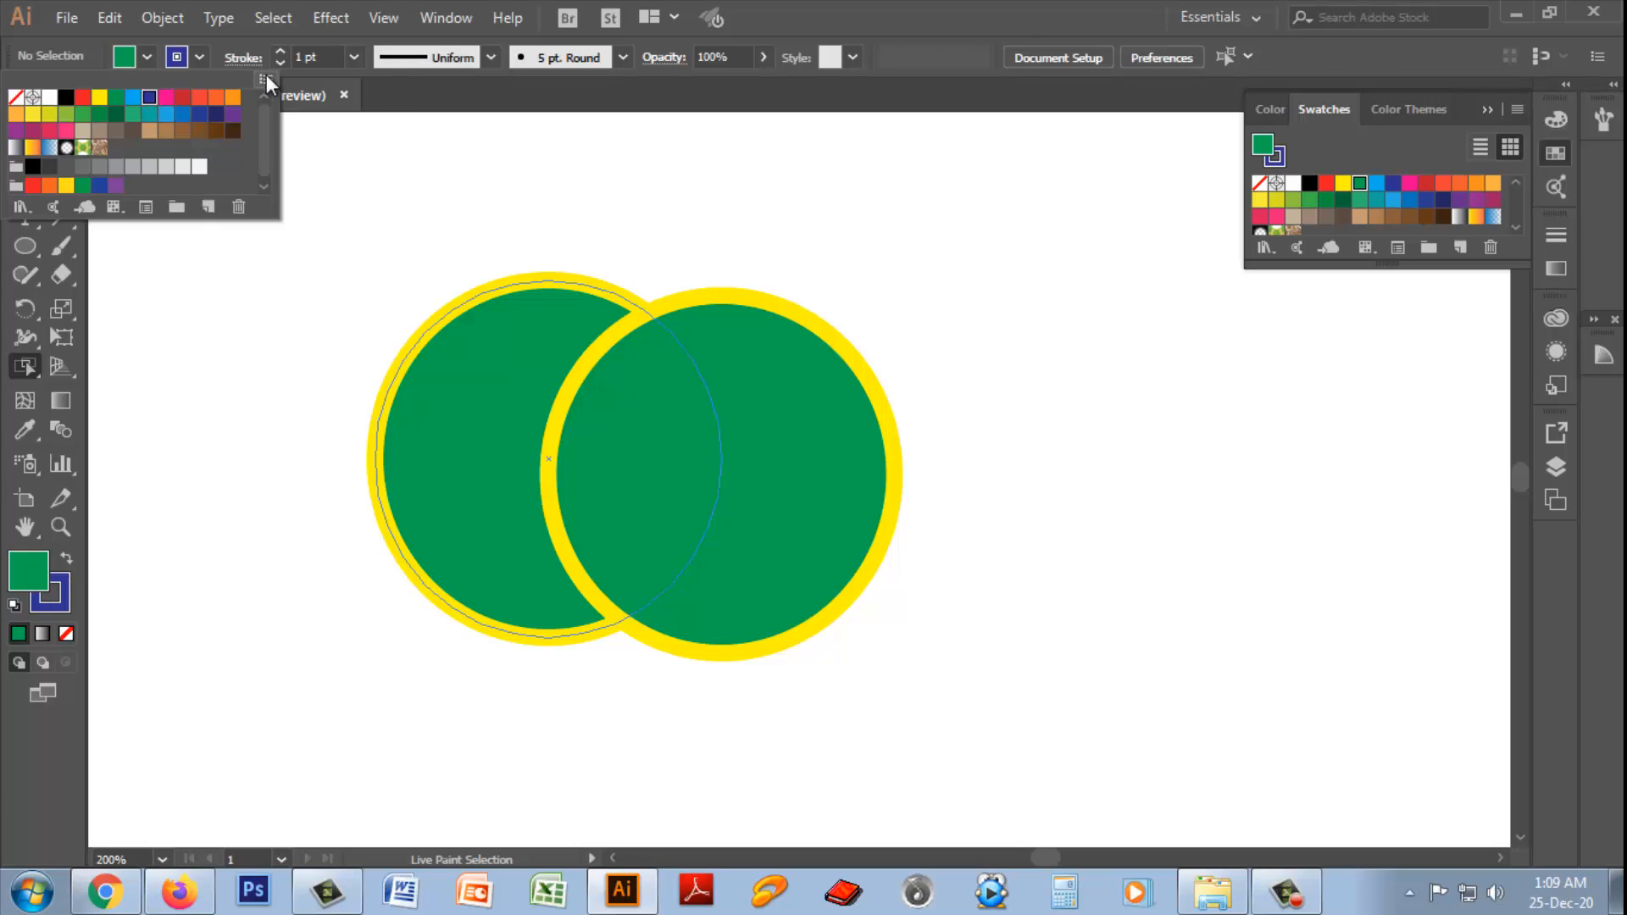
left_click(132, 100)
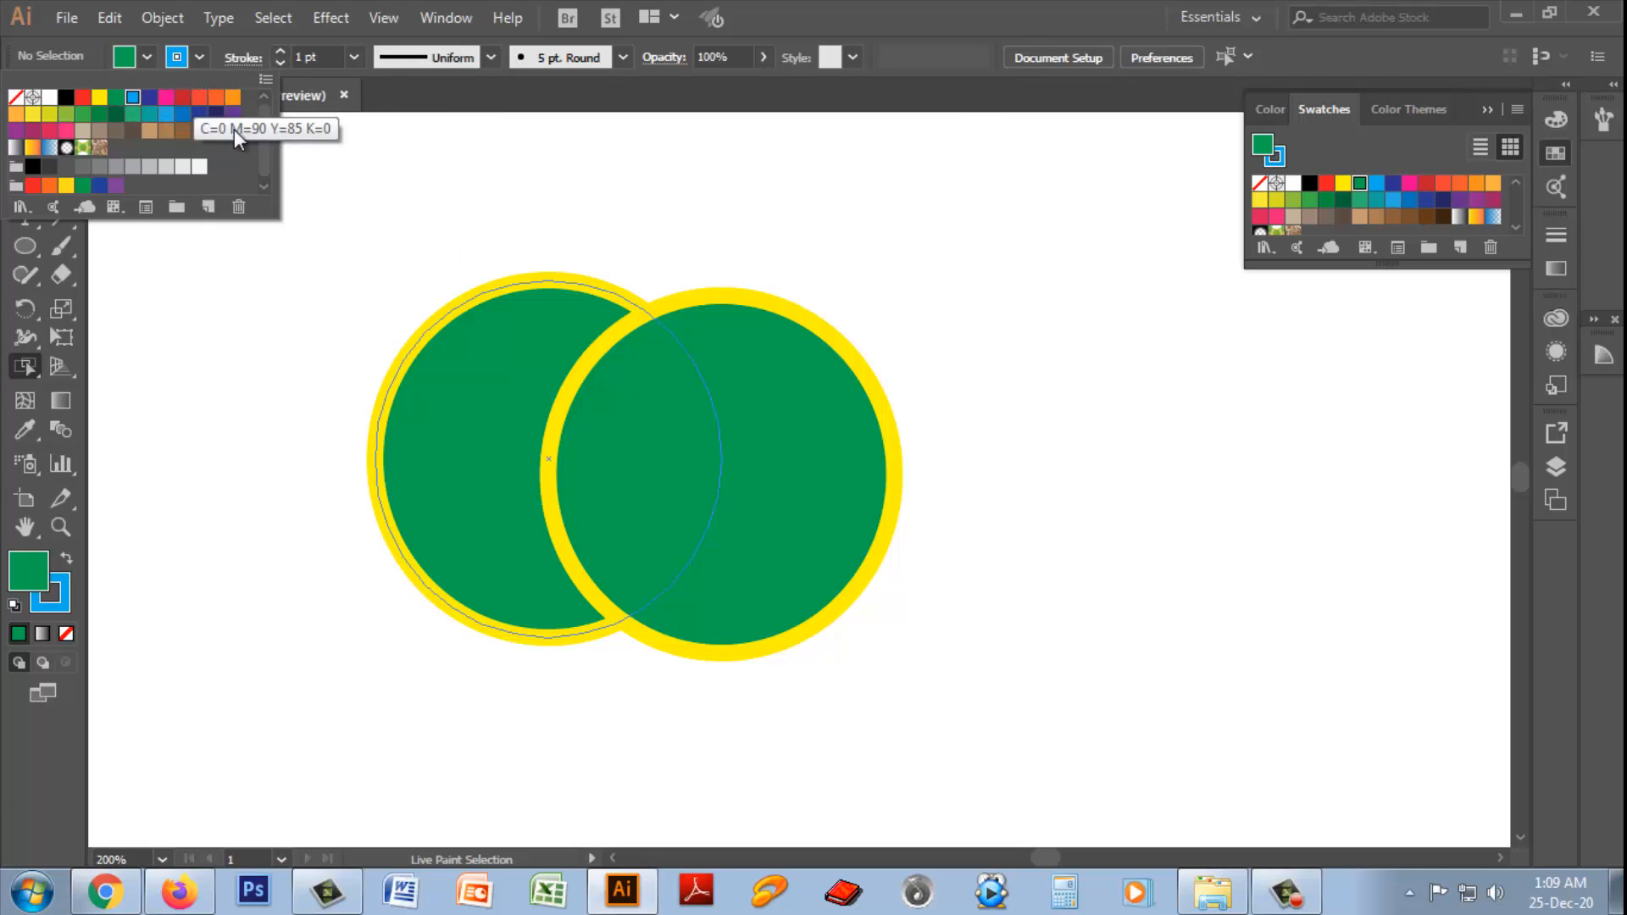
left_click(341, 254)
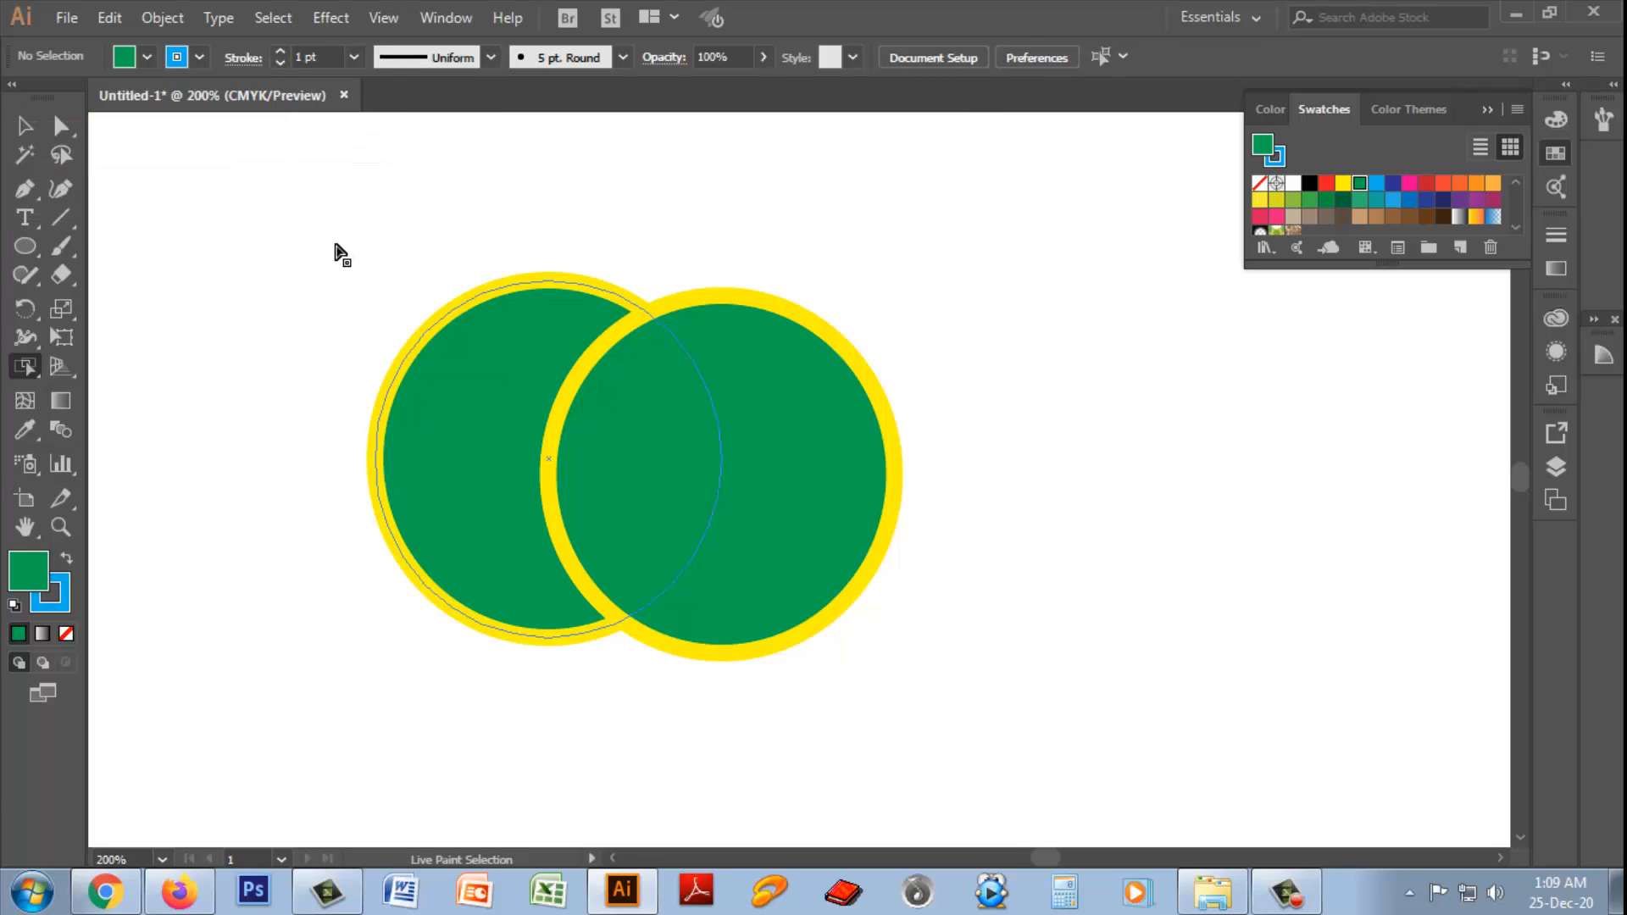
- Select the left ellipse's outer edge and try green and red strokes before setting its stroke colour to black
left_click(421, 343)
left_click(199, 60)
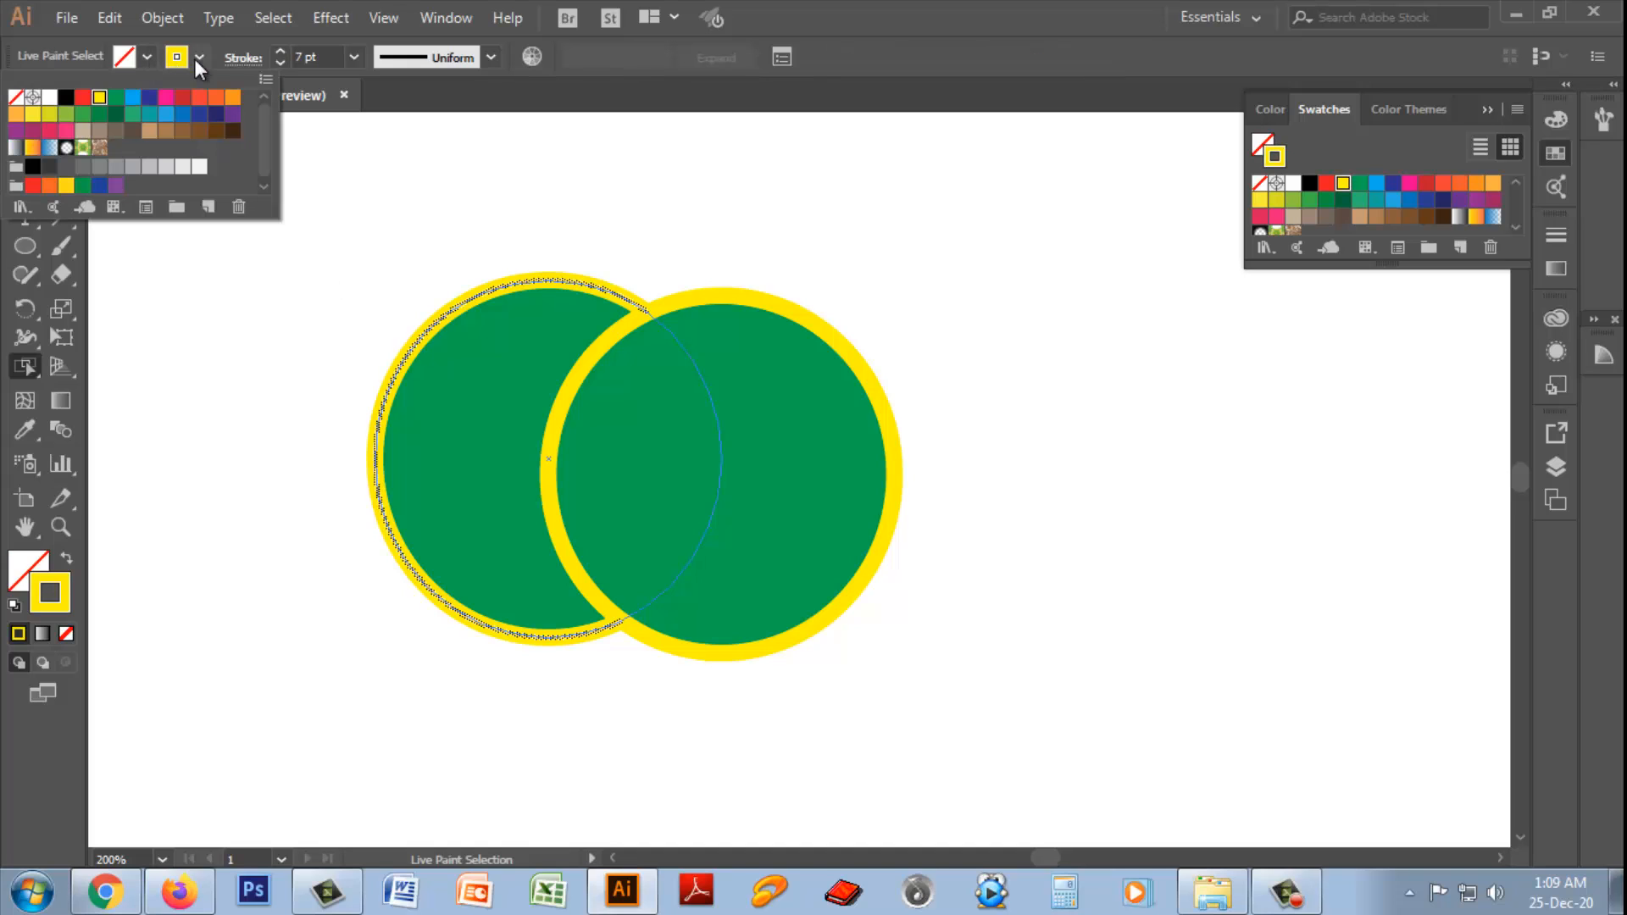
left_click(114, 98)
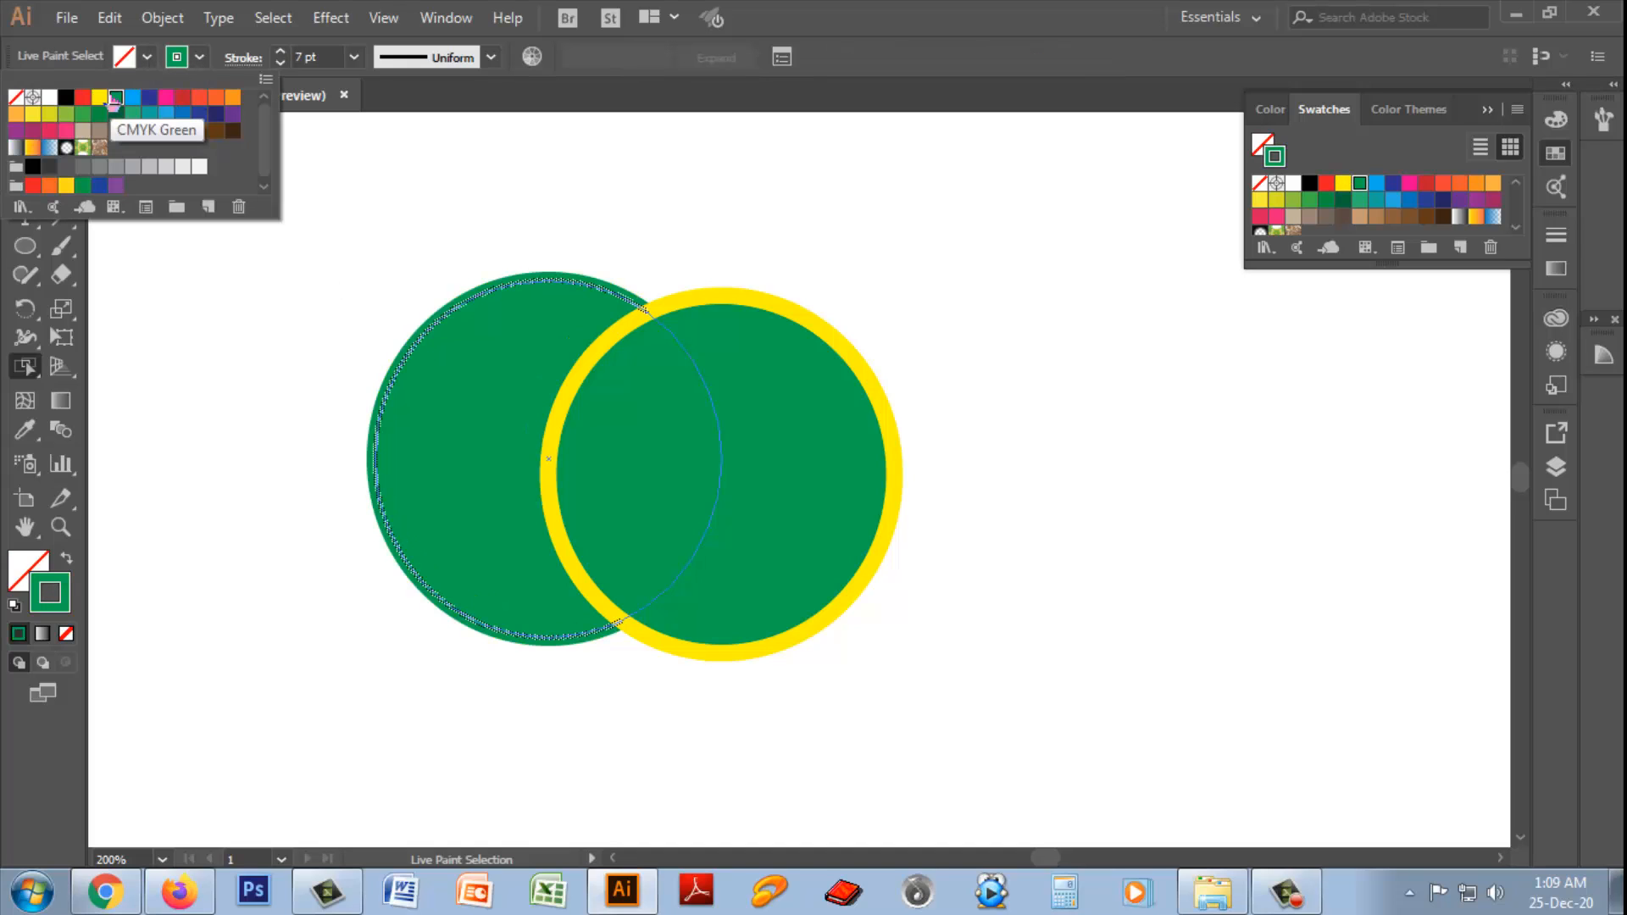
left_click(82, 98)
left_click(68, 98)
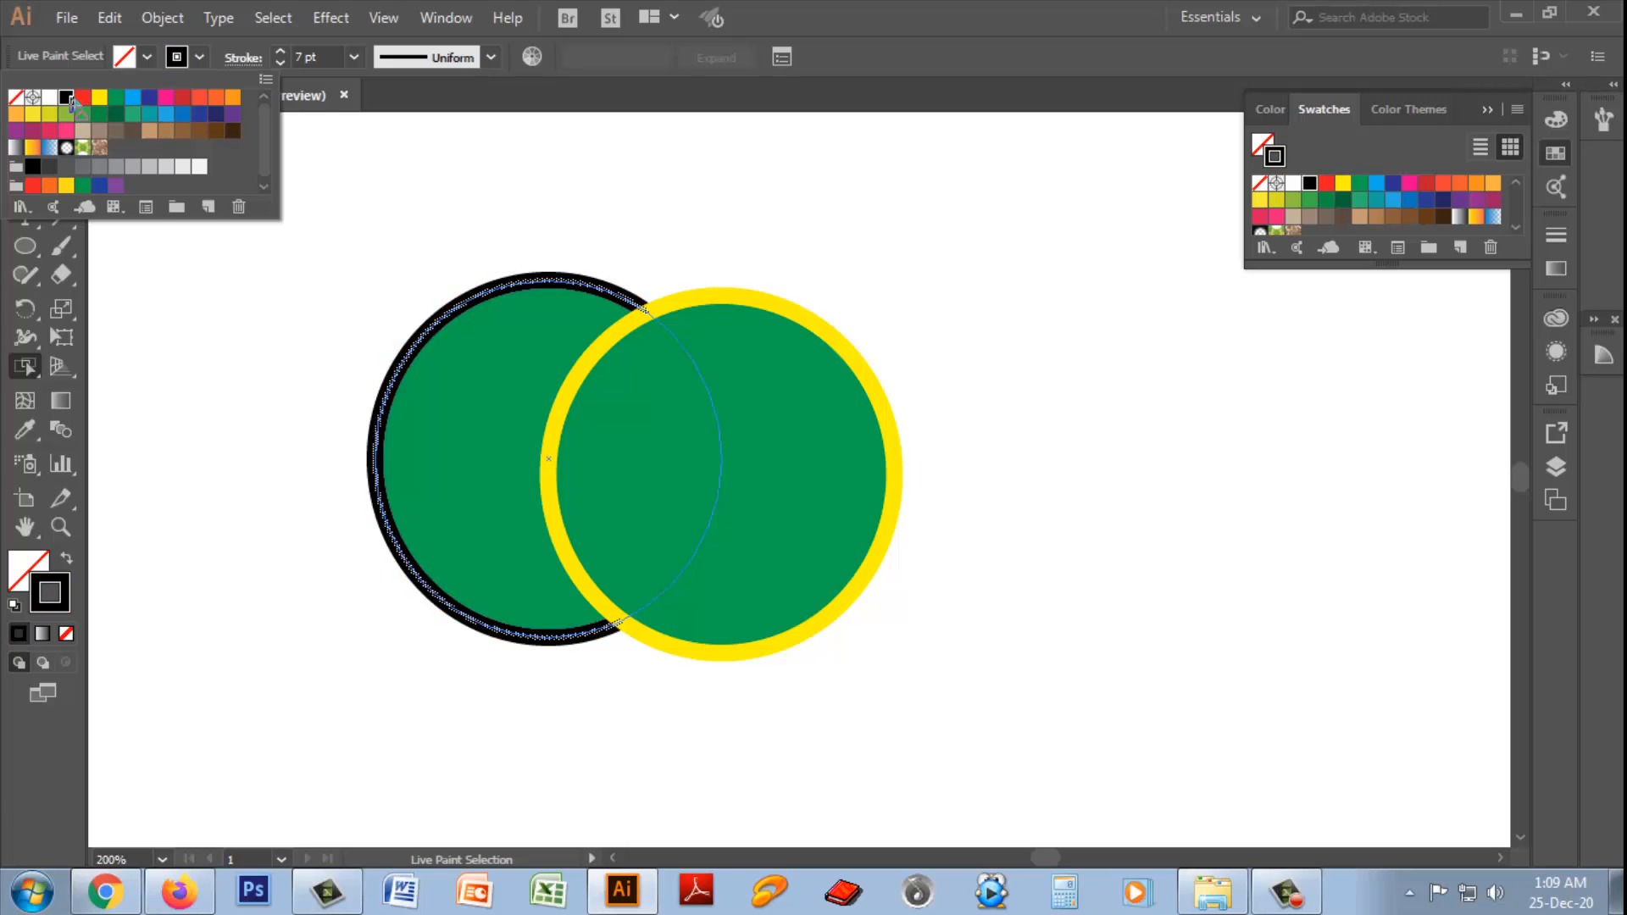
- Select the left crescent face and review the Live Paint Selection options for fills, strokes and highlight without changing them
left_click(513, 343)
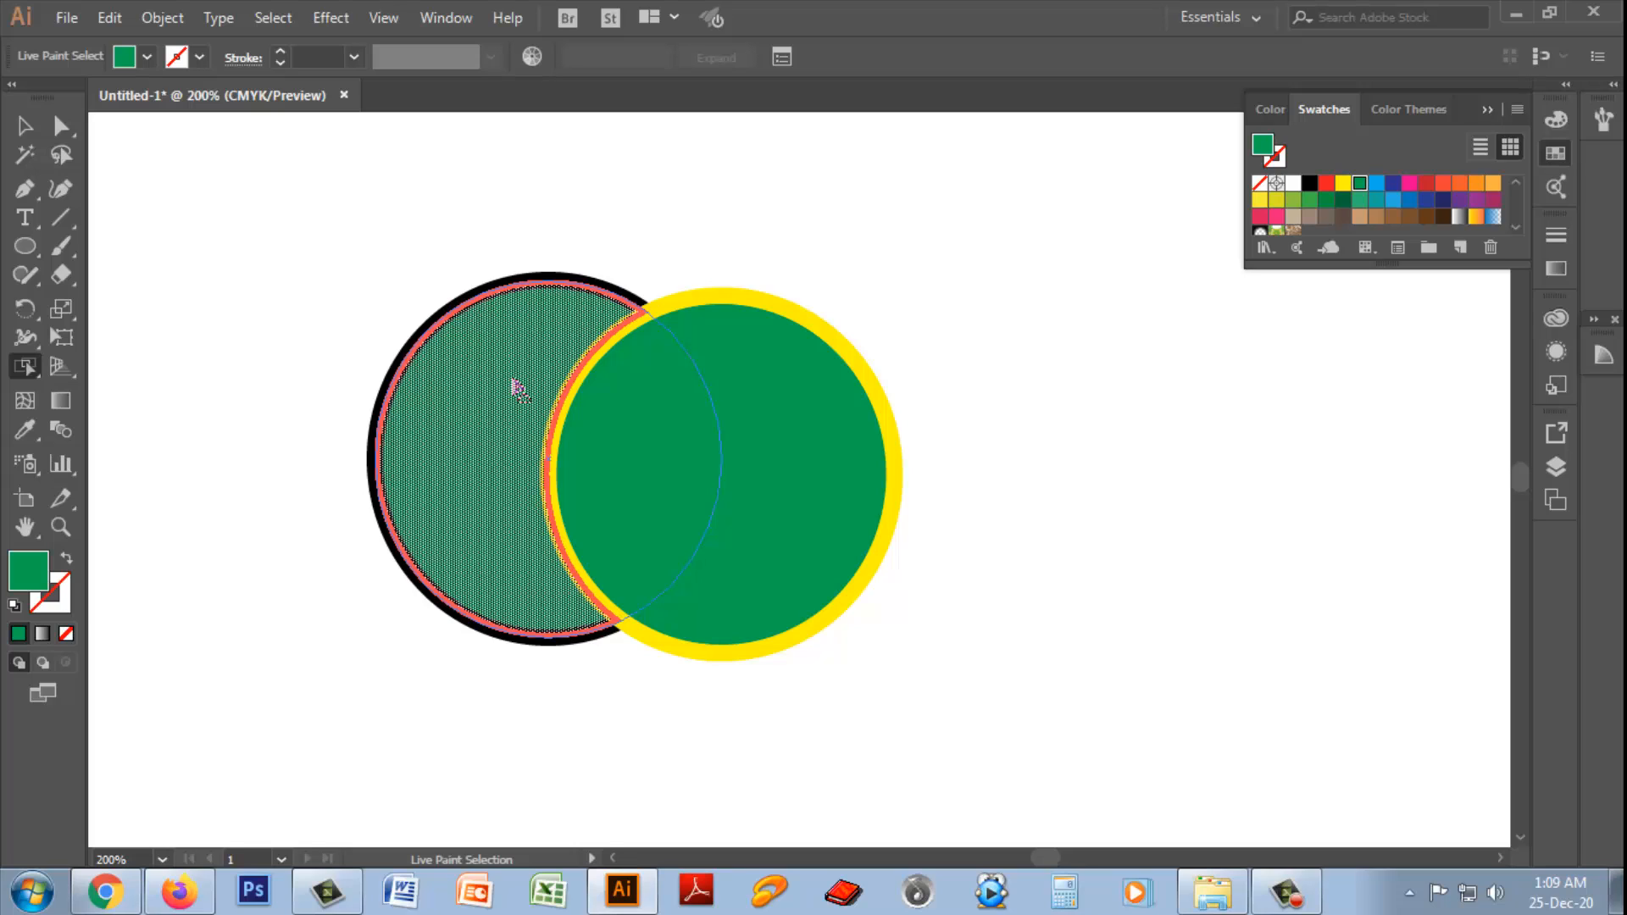
double_click(21, 373)
left_click(1316, 578)
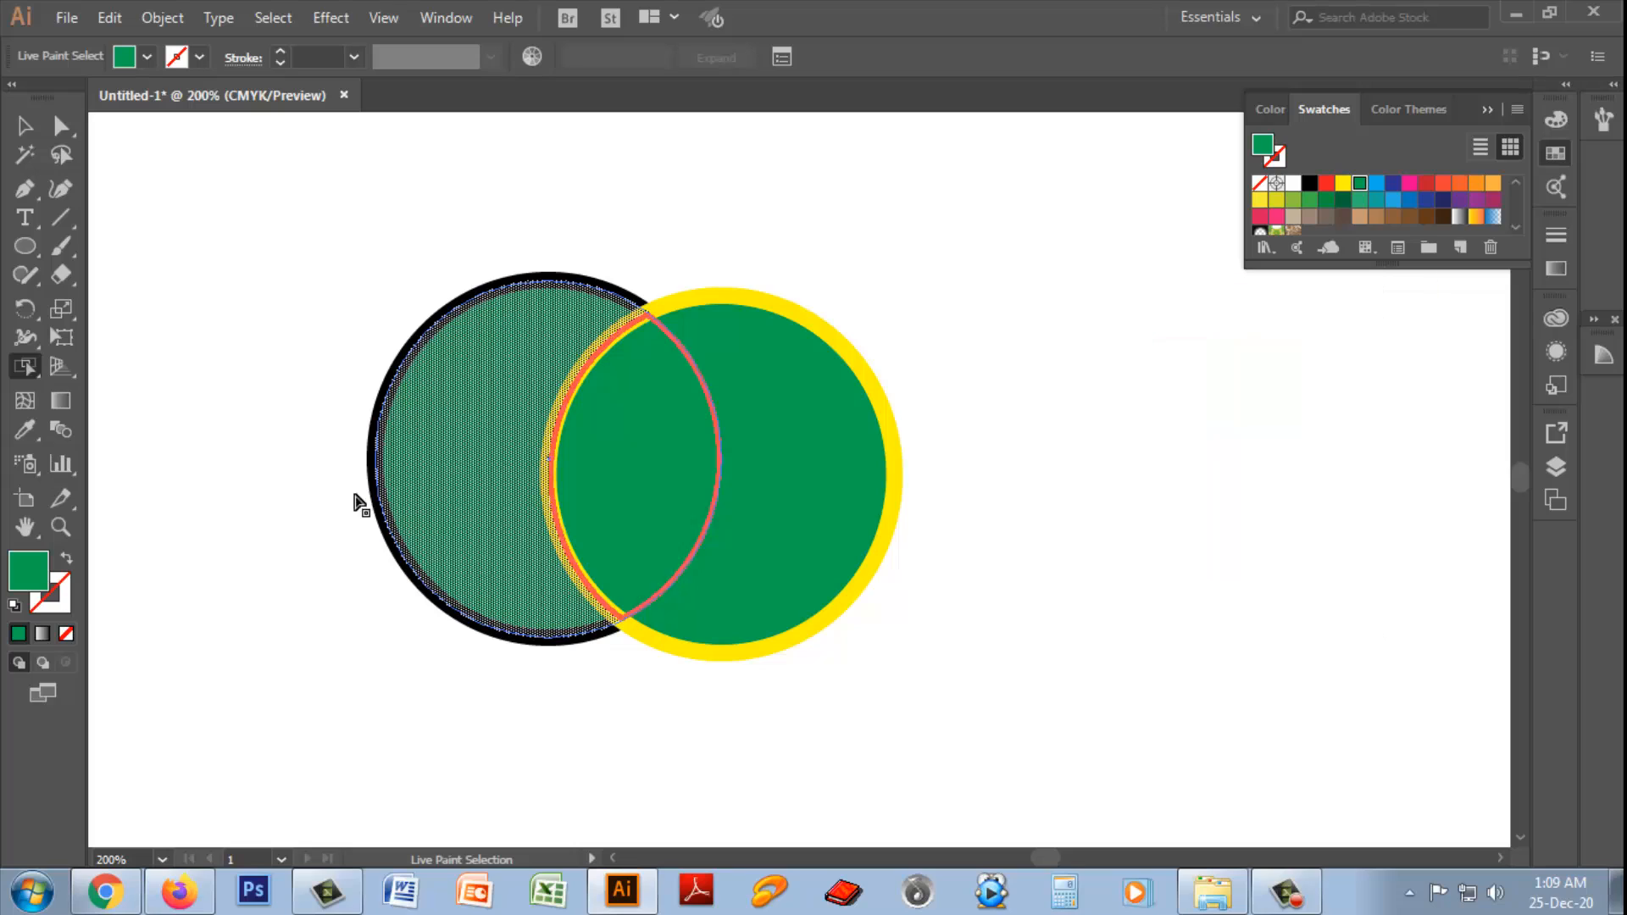
left_click(27, 370)
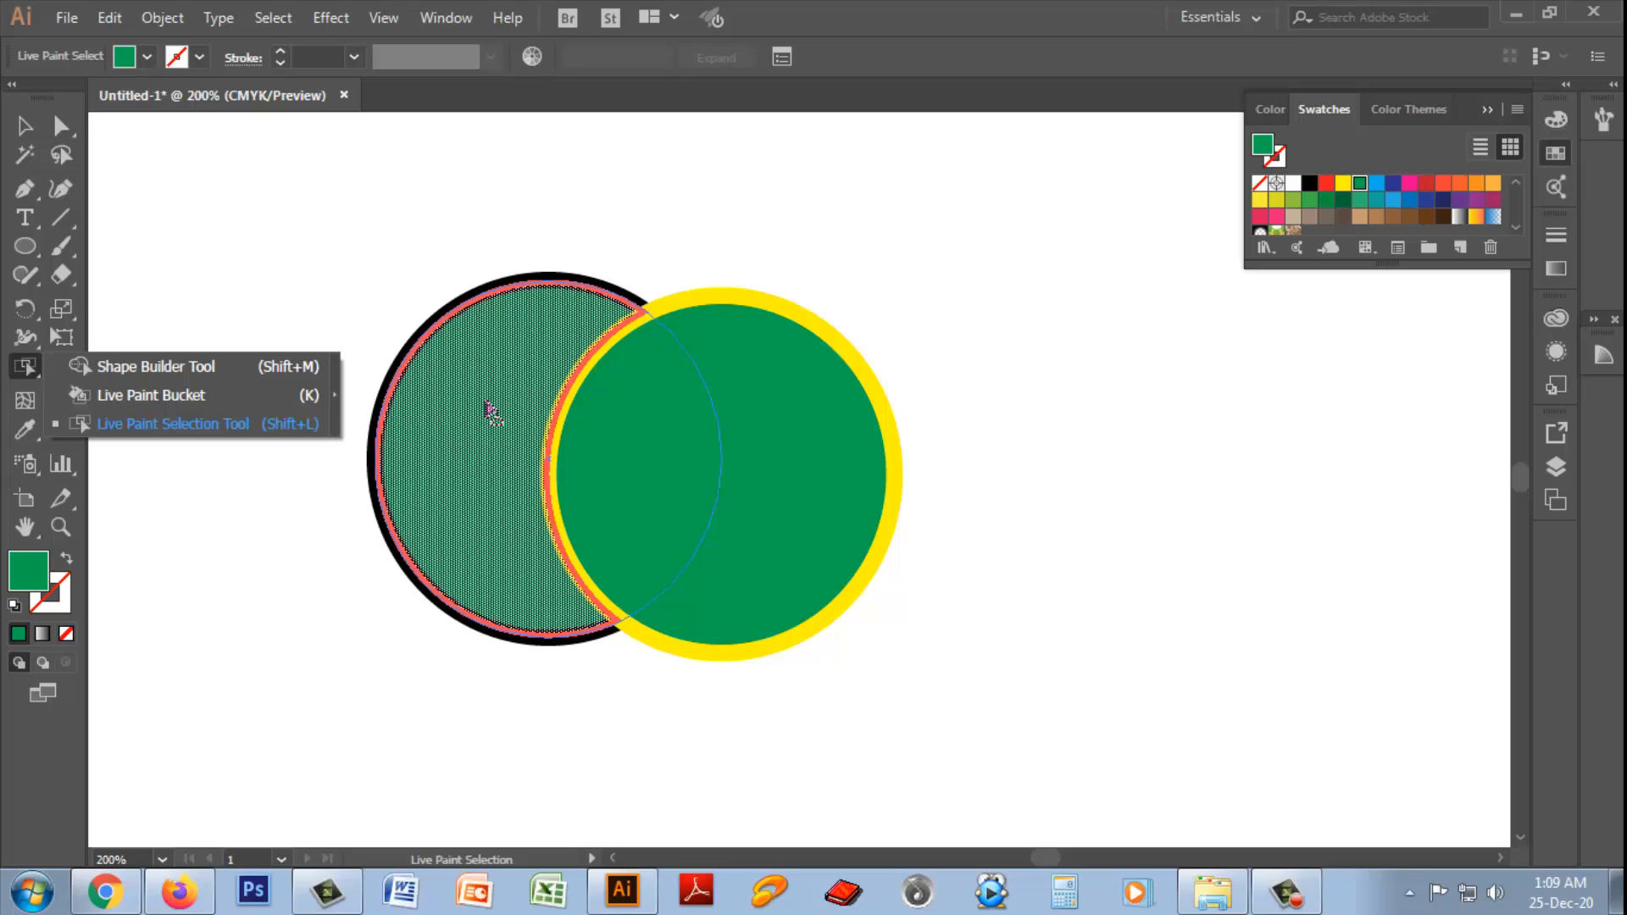
double_click(21, 370)
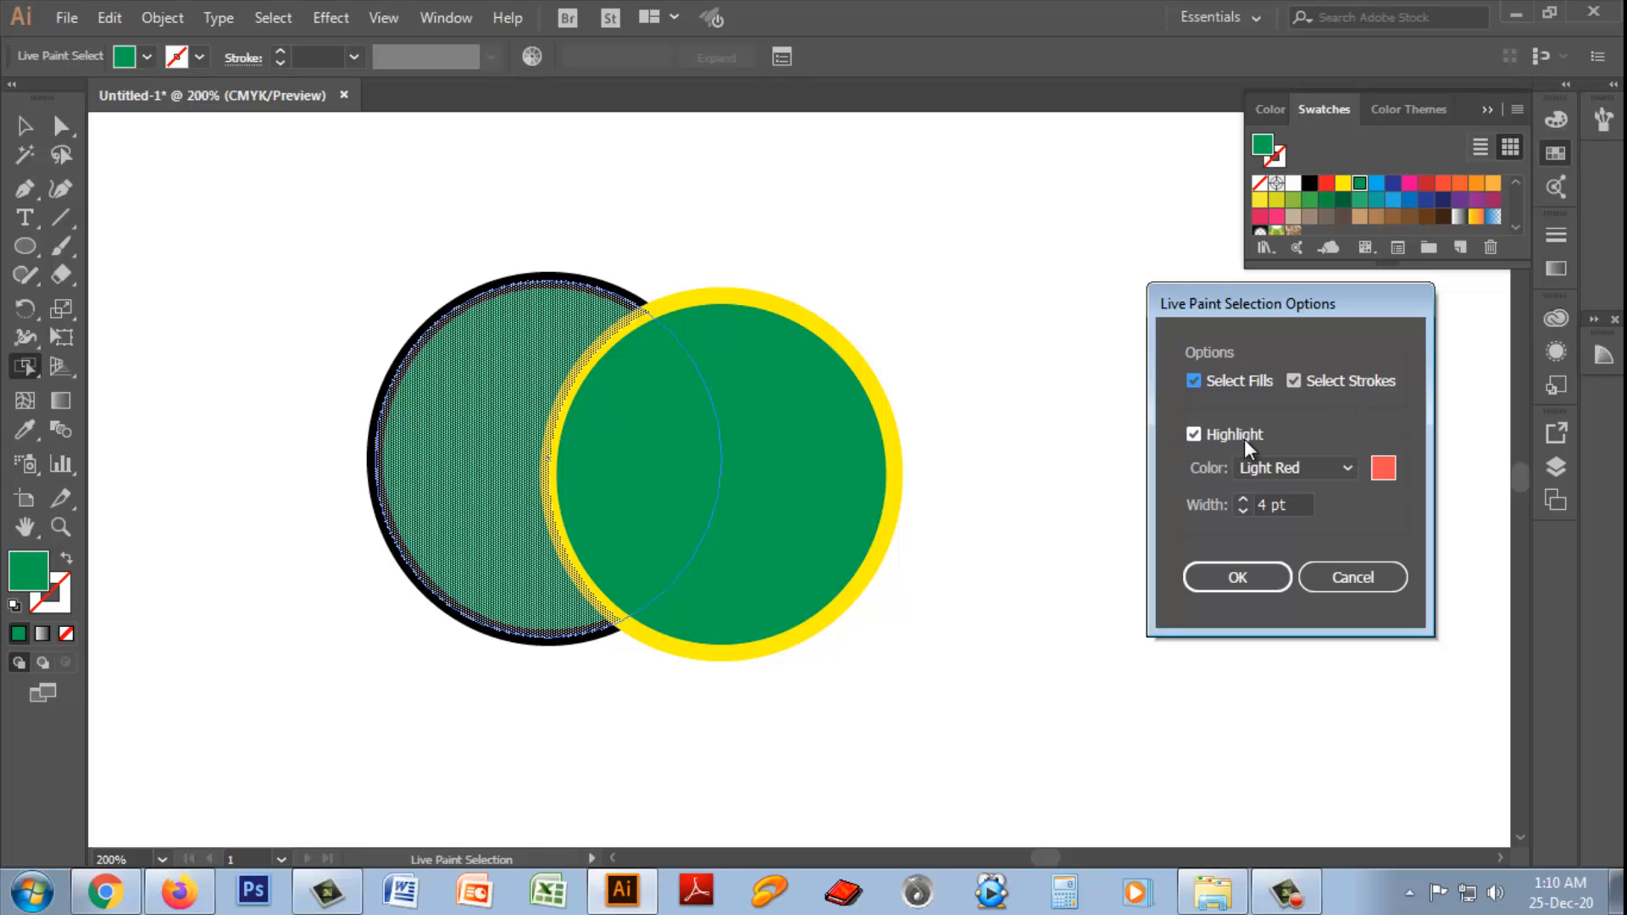
left_click(1263, 576)
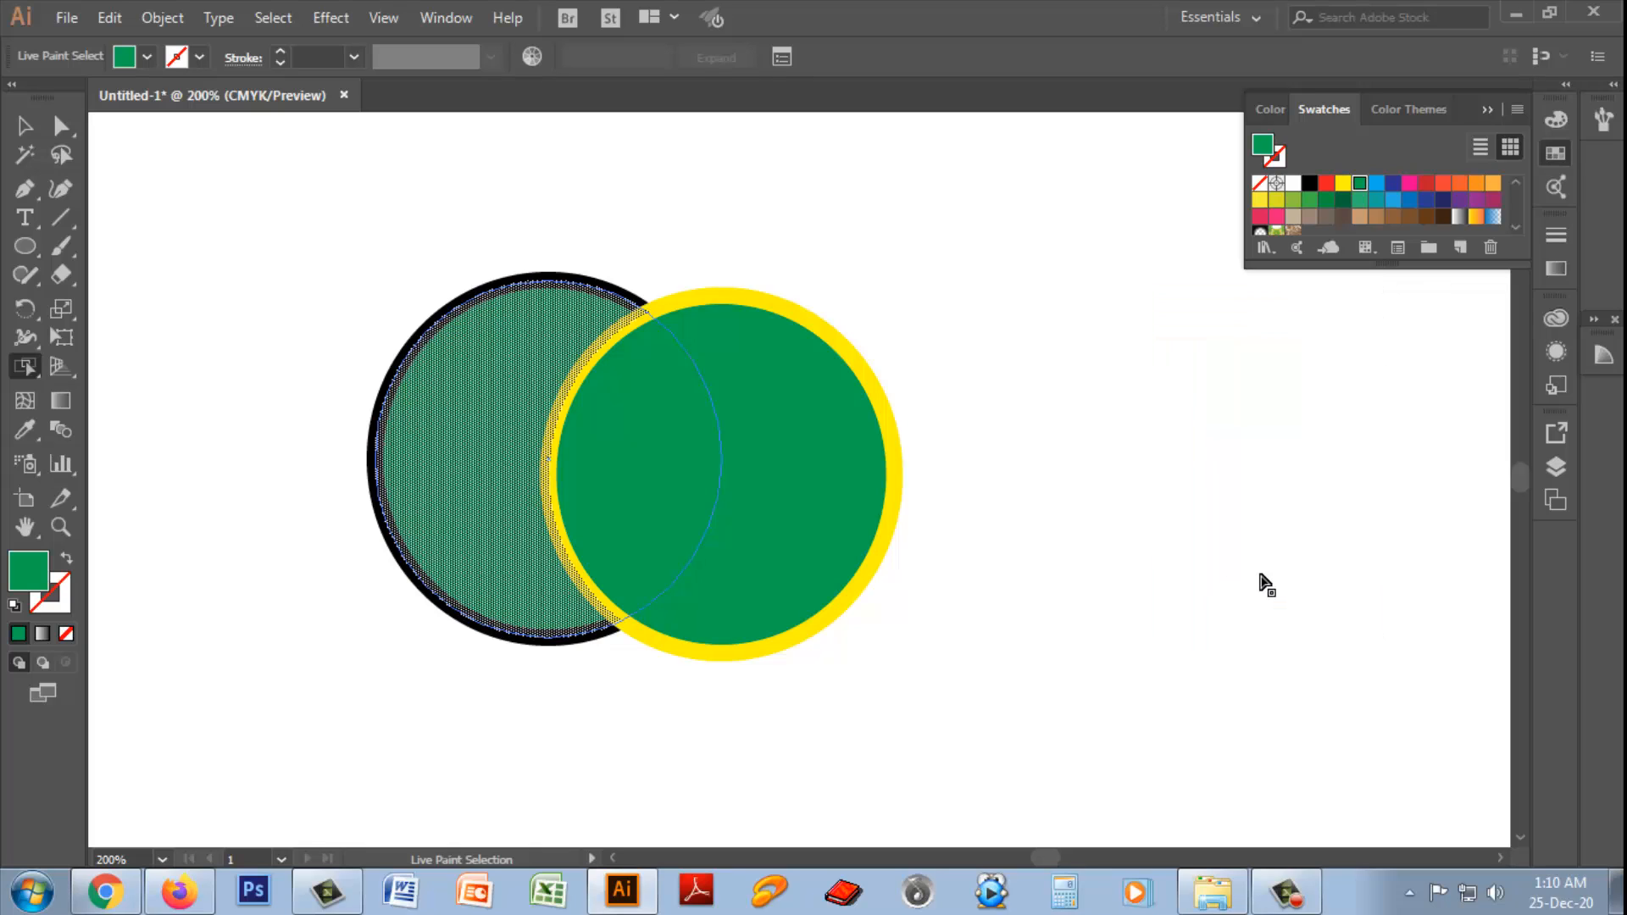